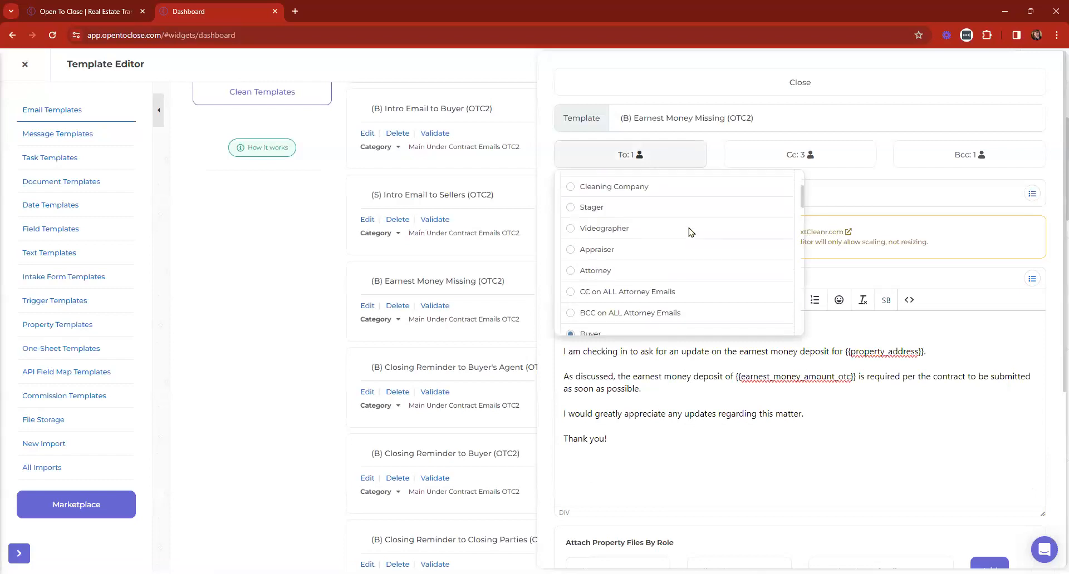
Review the Cc and Bcc recipient roles of the Earnest Money Missing template
scroll(593, 236, up, 1)
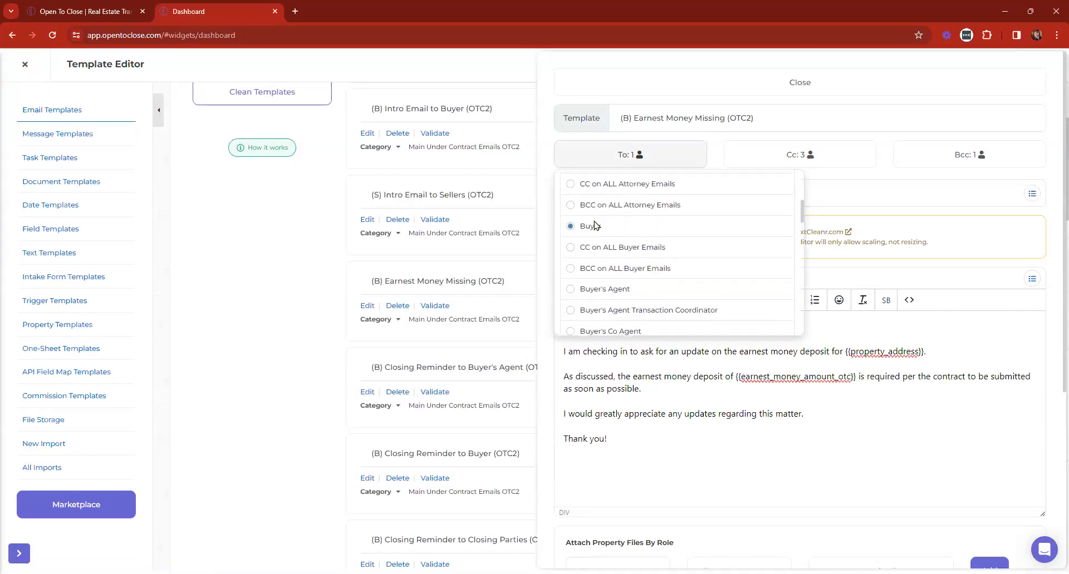
click(847, 156)
scroll(816, 204, down, 5)
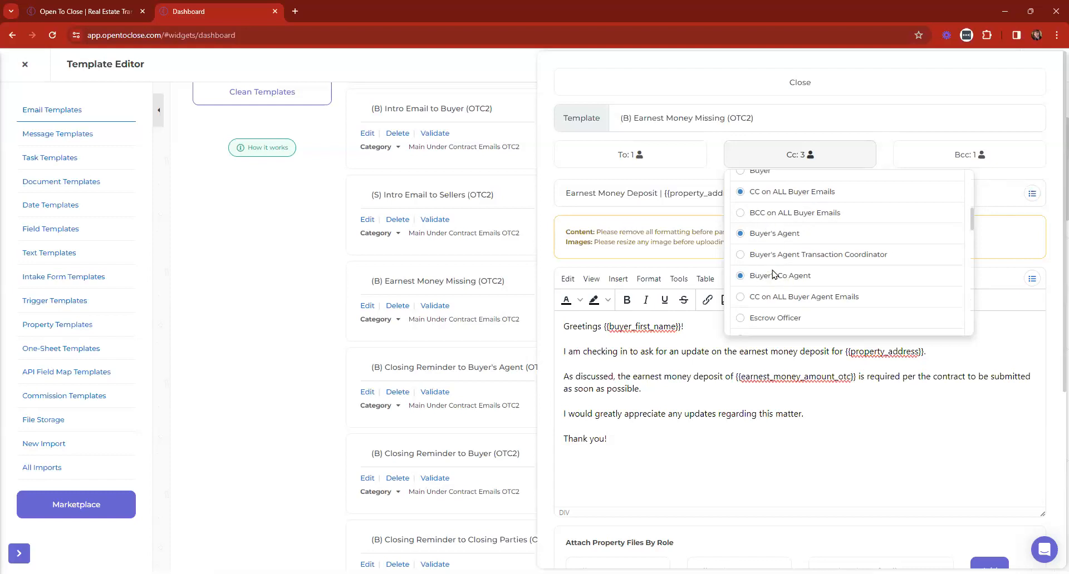
scroll(773, 272, down, 4)
scroll(781, 260, up, 2)
scroll(781, 261, up, 2)
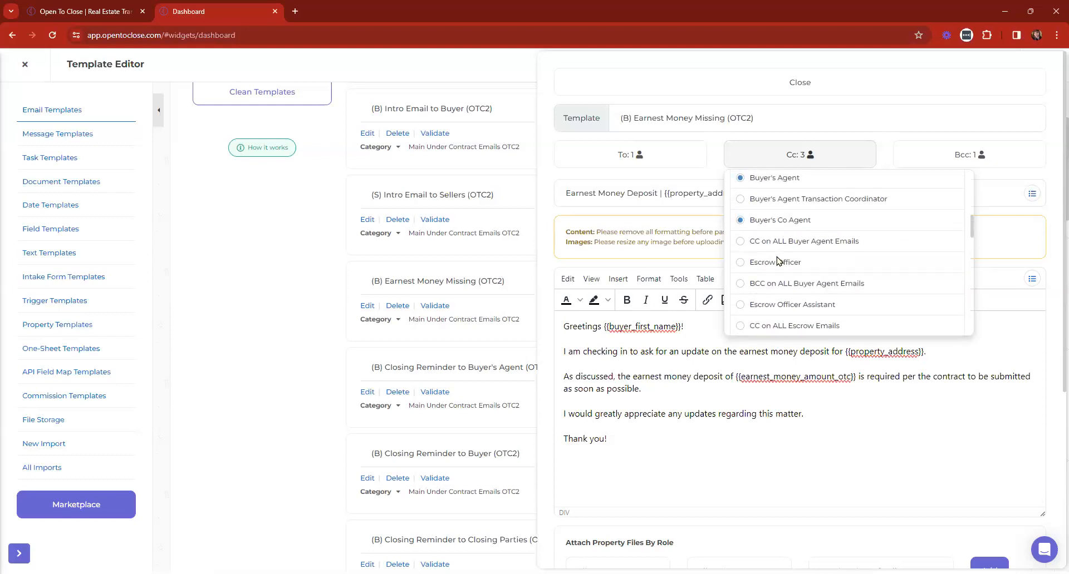
click(922, 156)
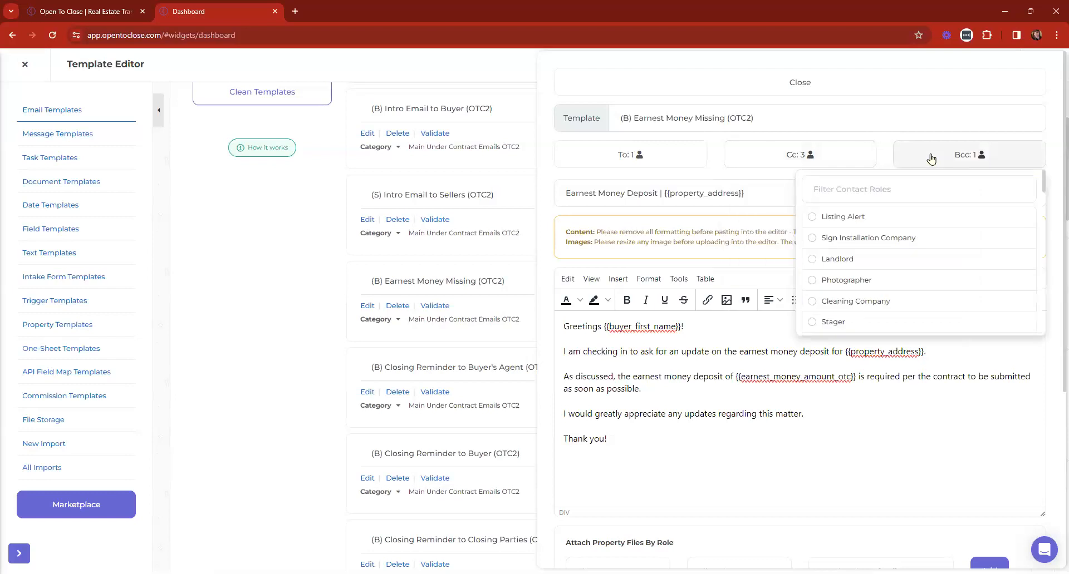
Close the template editor and scroll down the Email Templates list
click(643, 85)
scroll(411, 361, down, 2)
scroll(417, 435, down, 4)
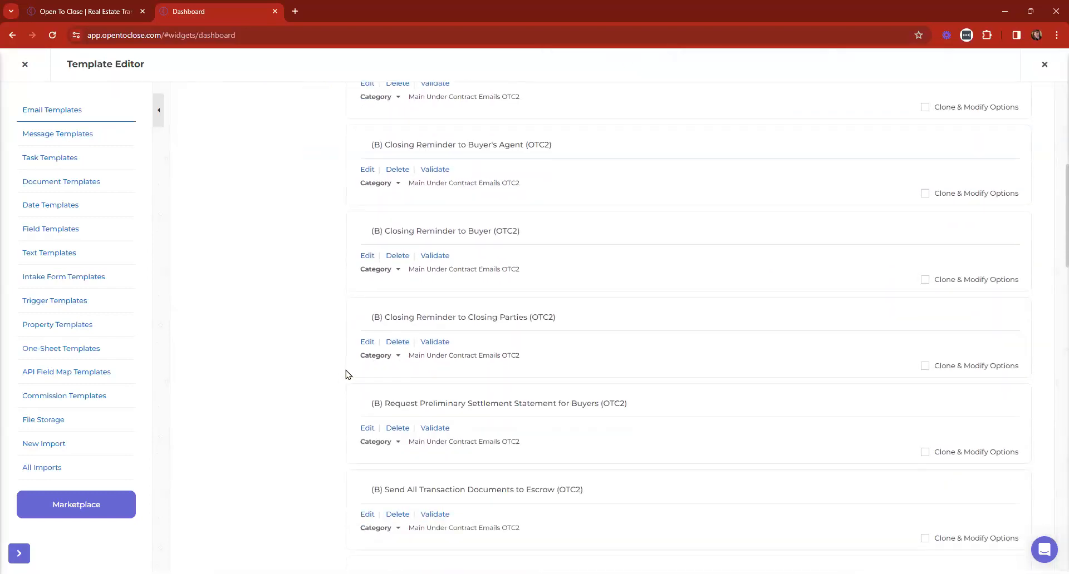
Scroll down and open the Intro Email to Closing Parties template for editing
scroll(484, 377, down, 3)
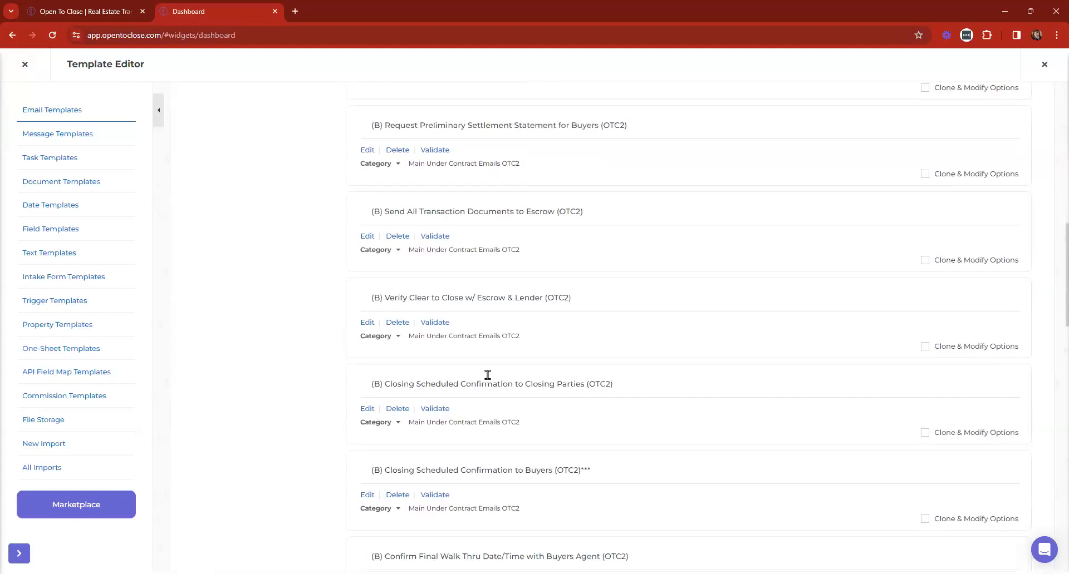
scroll(389, 417, down, 5)
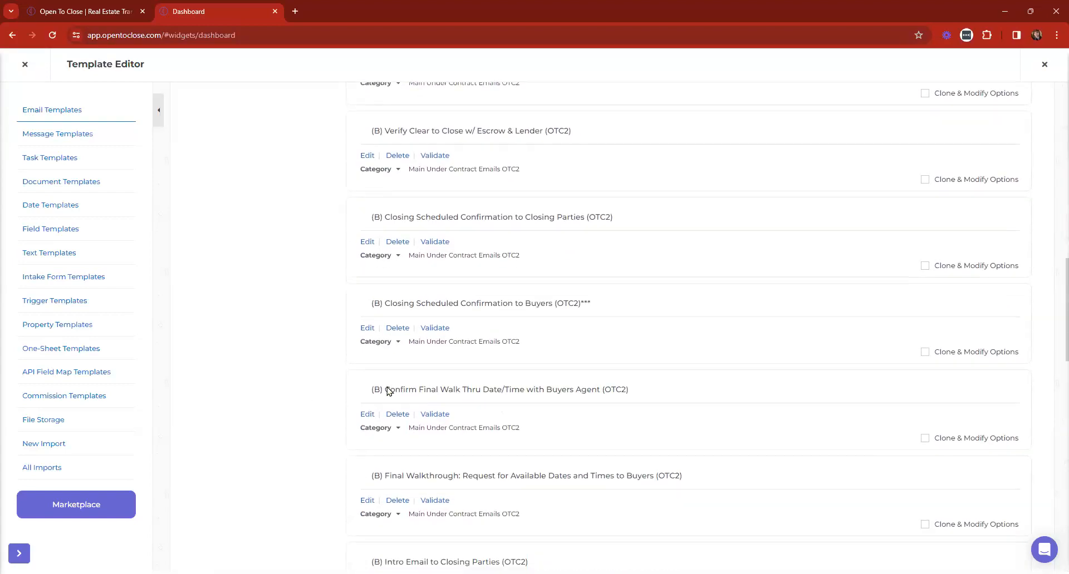
scroll(375, 283, down, 3)
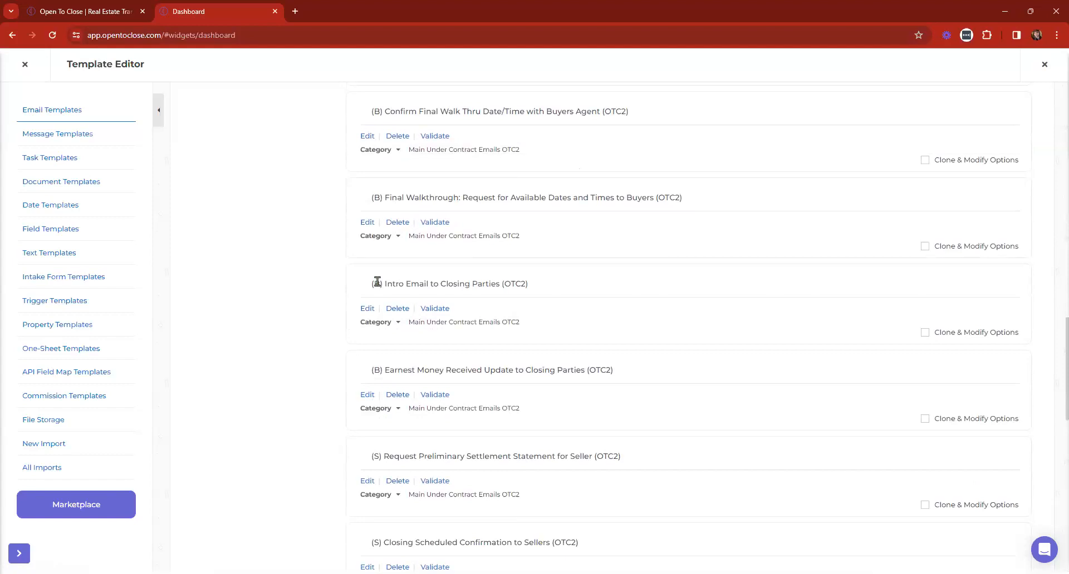
click(367, 308)
Check the template's Cc and To recipient roles, then close the Template Editor
click(764, 162)
scroll(825, 217, down, 5)
scroll(826, 216, down, 2)
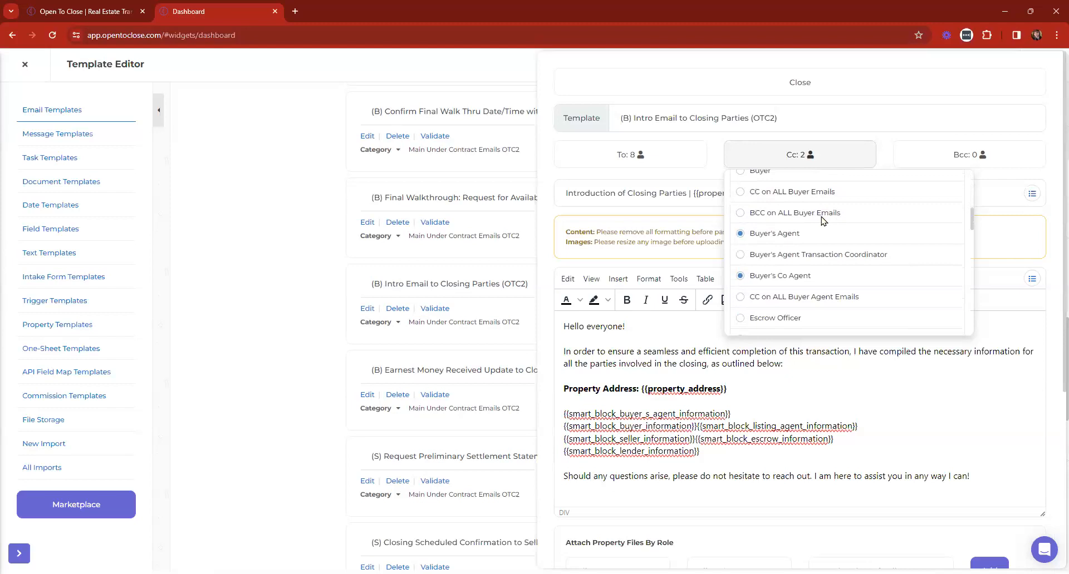
scroll(822, 221, down, 2)
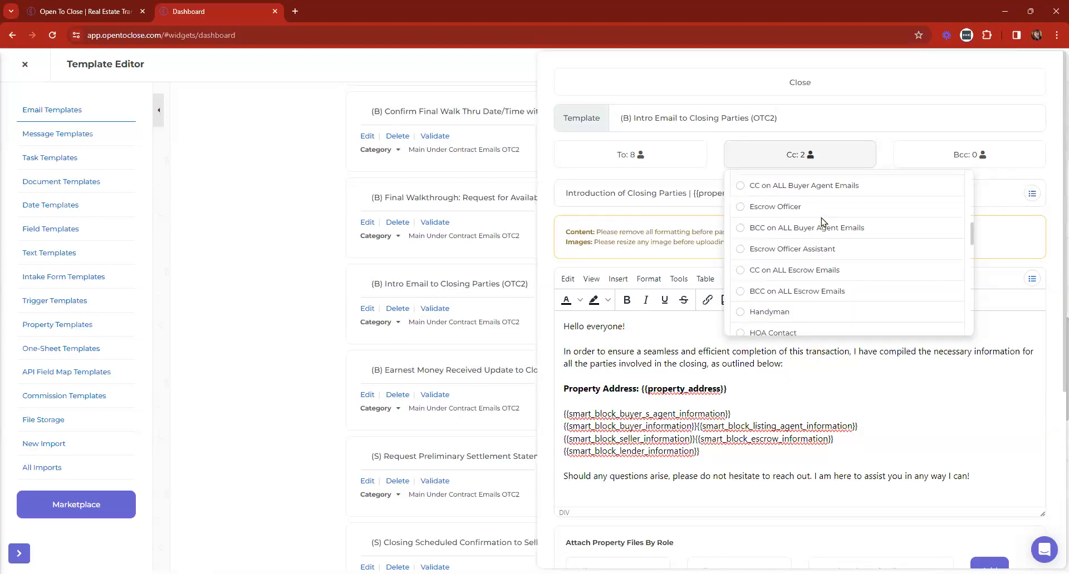
click(644, 160)
scroll(678, 247, down, 2)
scroll(678, 254, down, 6)
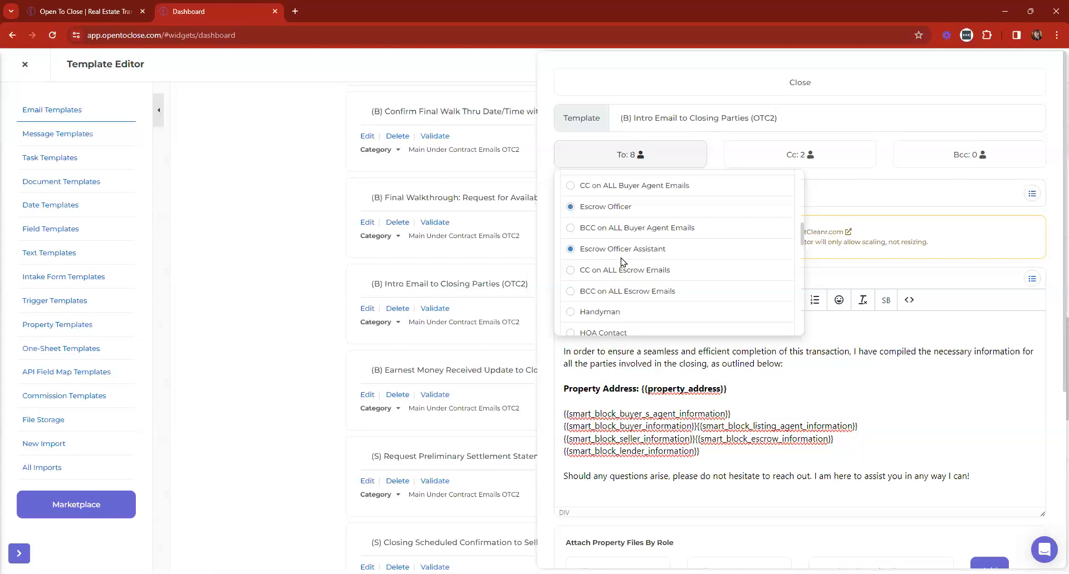
scroll(622, 262, down, 3)
scroll(623, 262, up, 5)
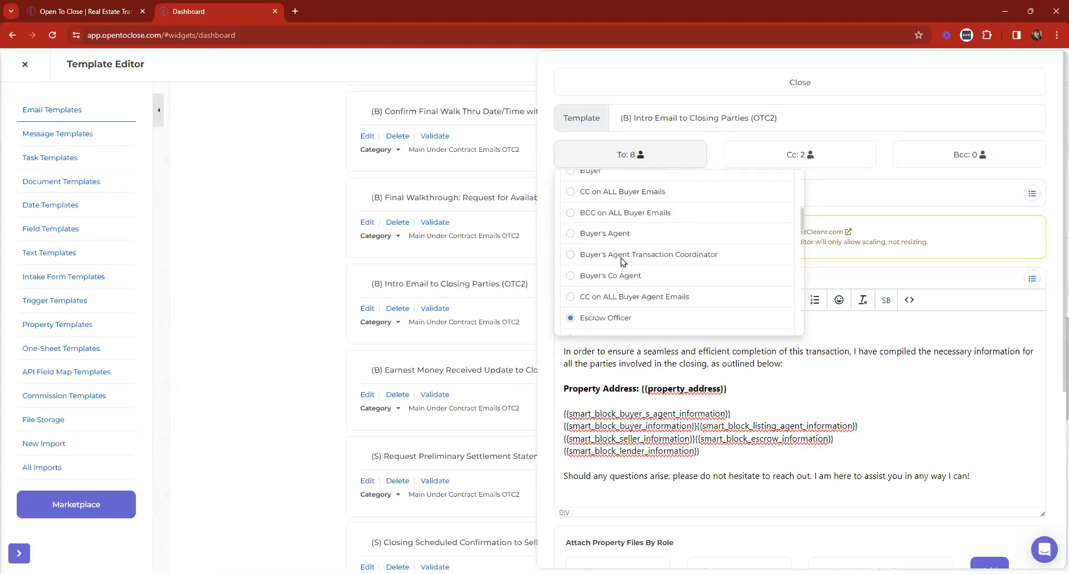
click(25, 66)
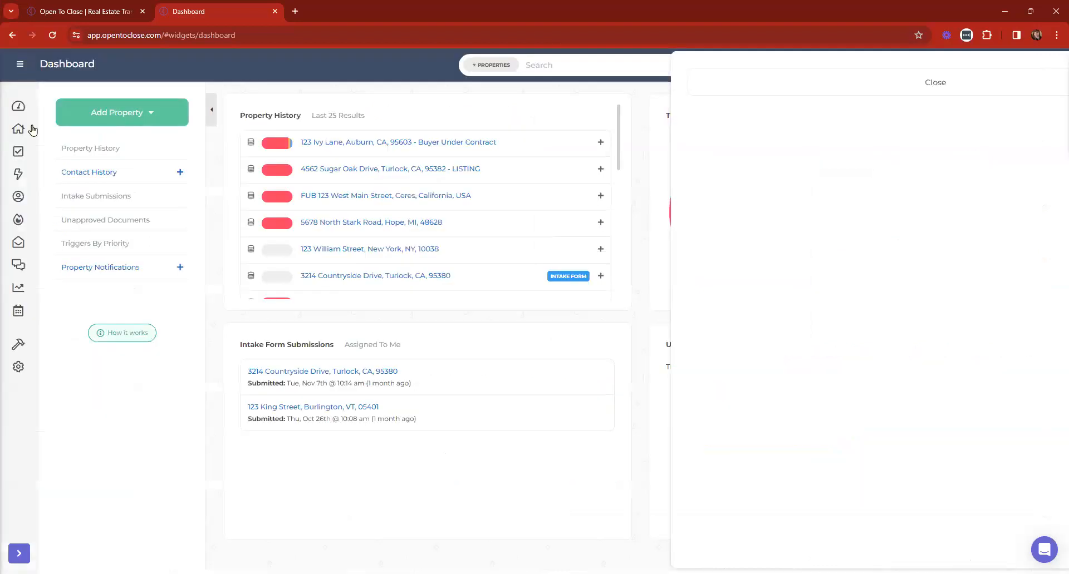
Open the sample Lender contact's record from the Contacts list
click(19, 200)
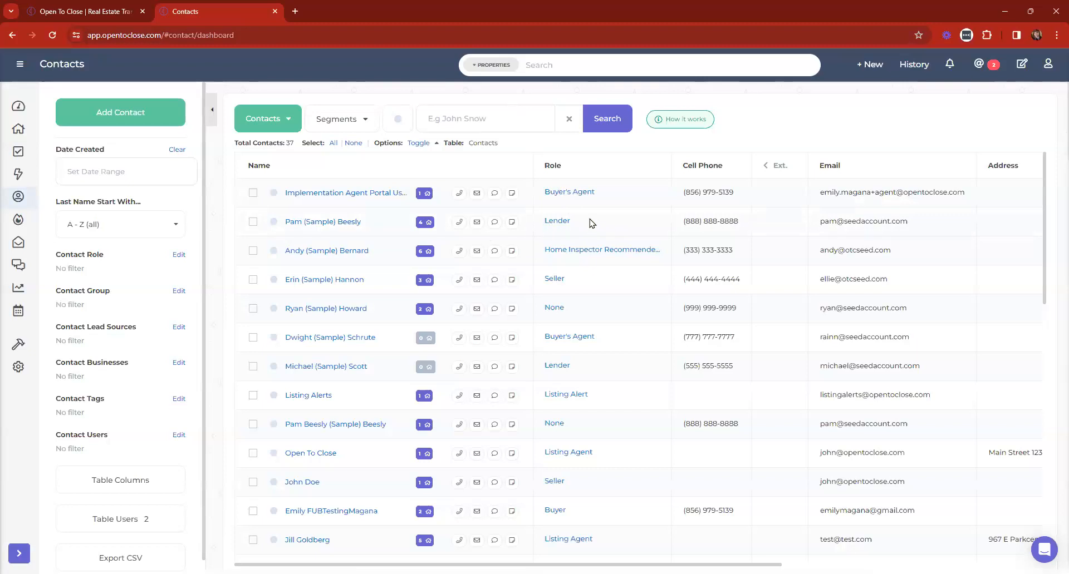
scroll(587, 231, down, 2)
scroll(584, 233, down, 6)
scroll(581, 239, up, 8)
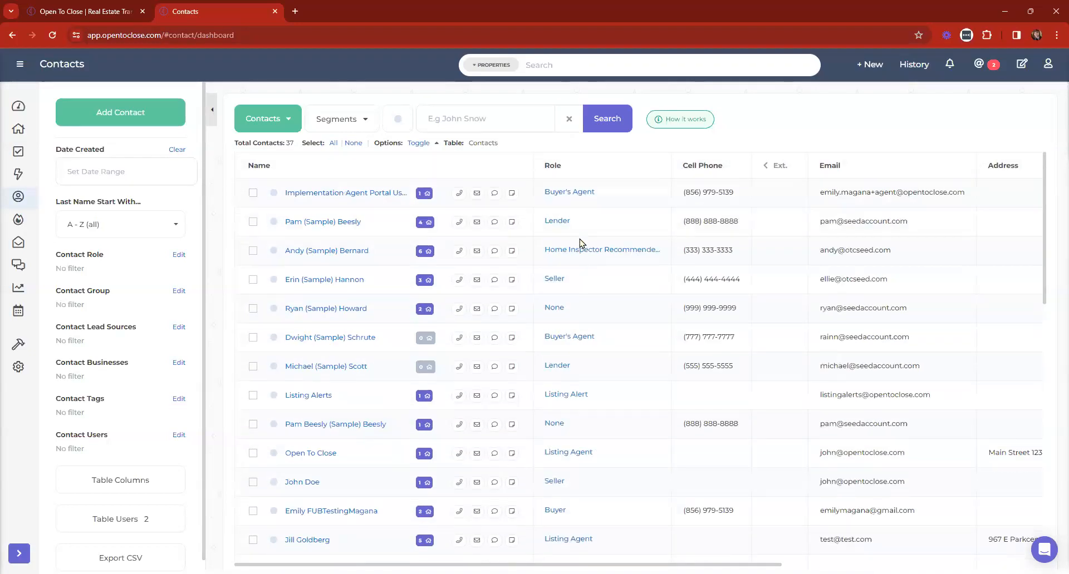
click(307, 223)
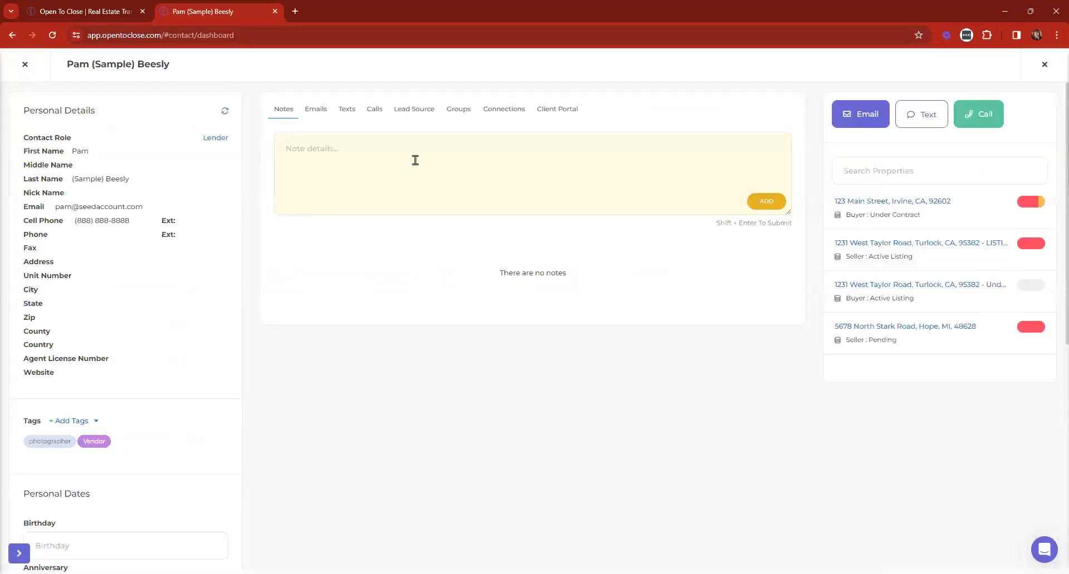
View its connections, highlighting the linked contact's Home Inspector Recommended by Agent default role
click(500, 114)
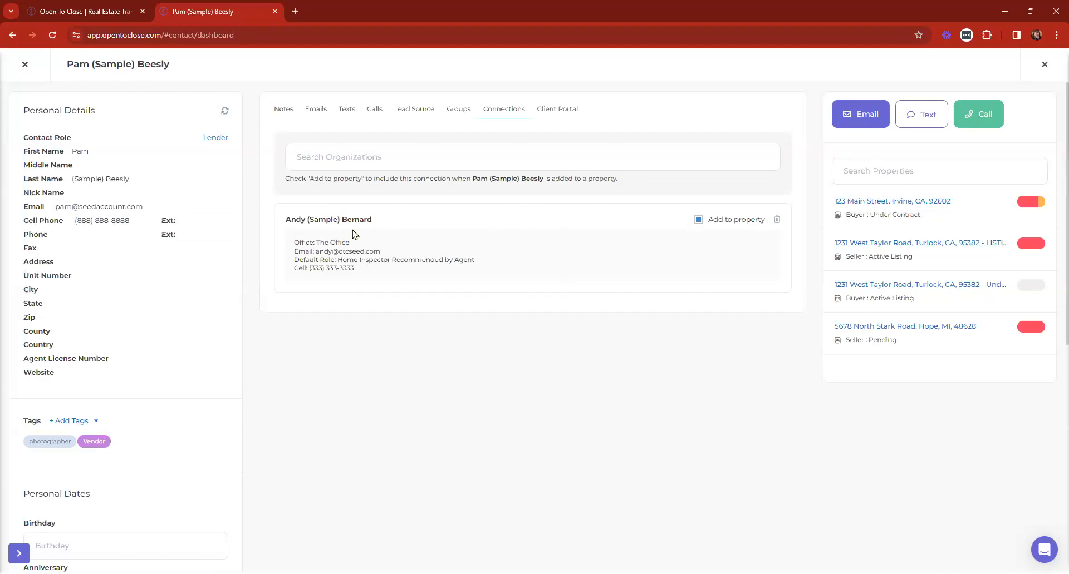
drag(338, 260, 535, 263)
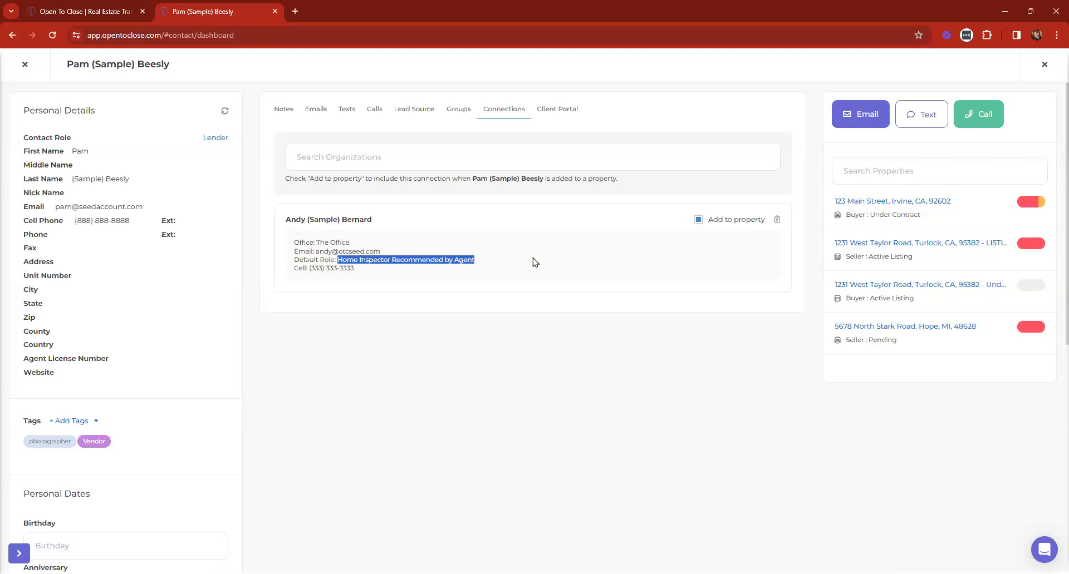
click(25, 65)
Search for the connected contact and change its role to Lender Assistant
text(andy)
click(607, 119)
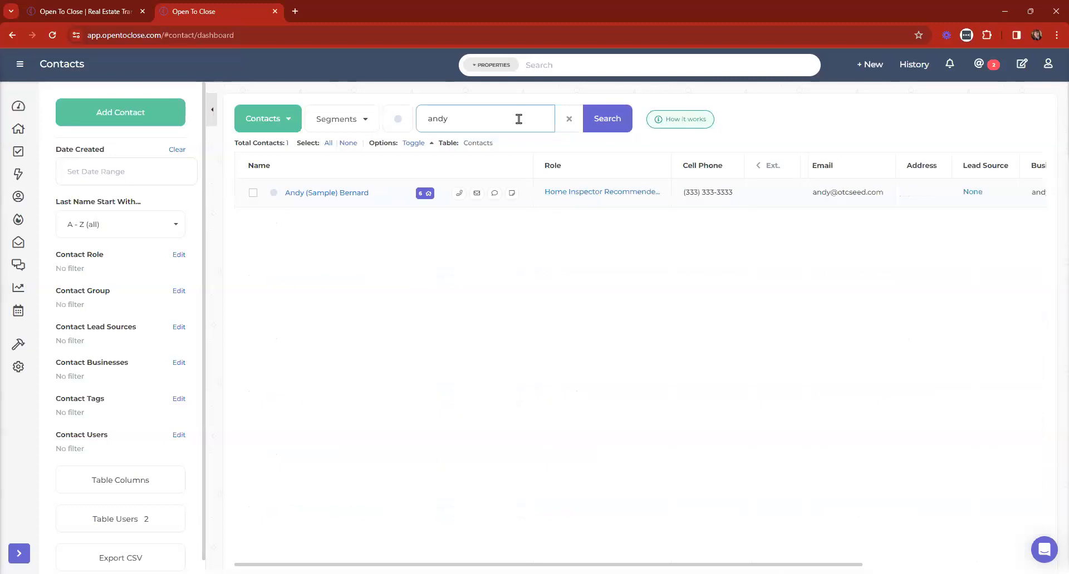
click(300, 192)
click(163, 140)
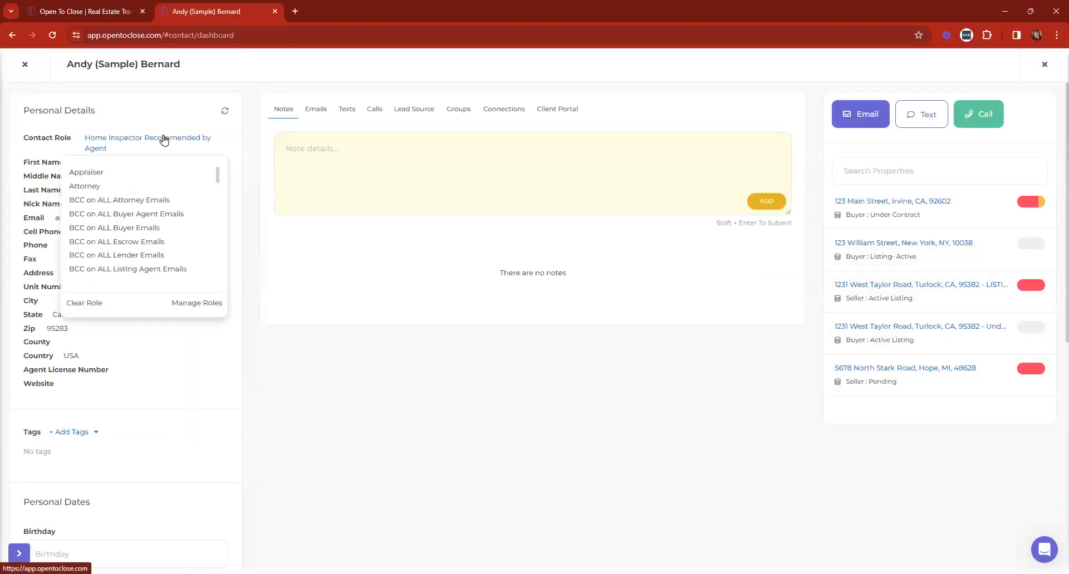
scroll(119, 213, down, 4)
scroll(121, 212, down, 5)
click(98, 179)
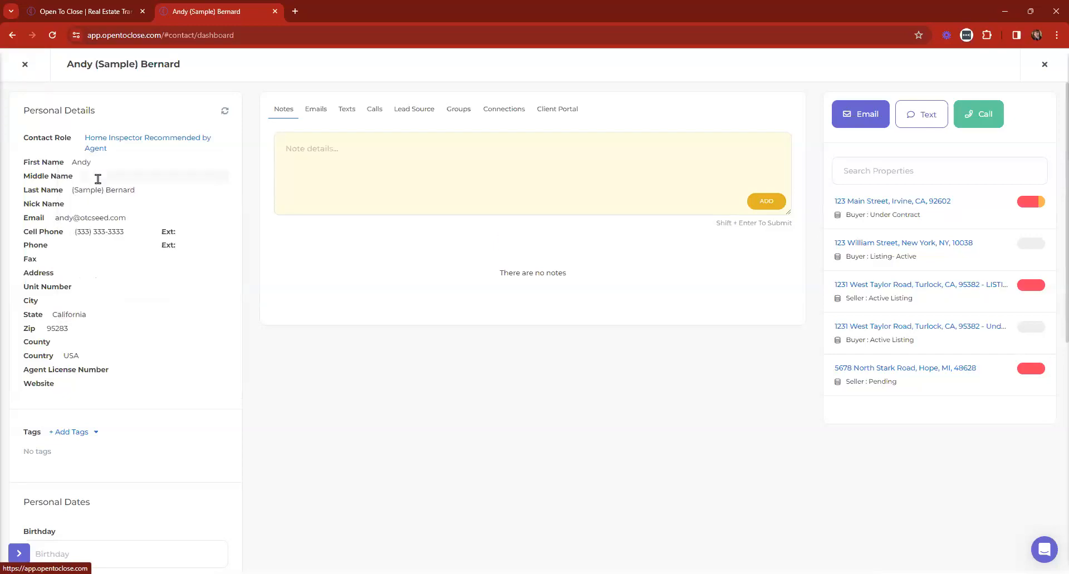
Clear the contacts search and reopen the sample Lender contact's record
click(25, 64)
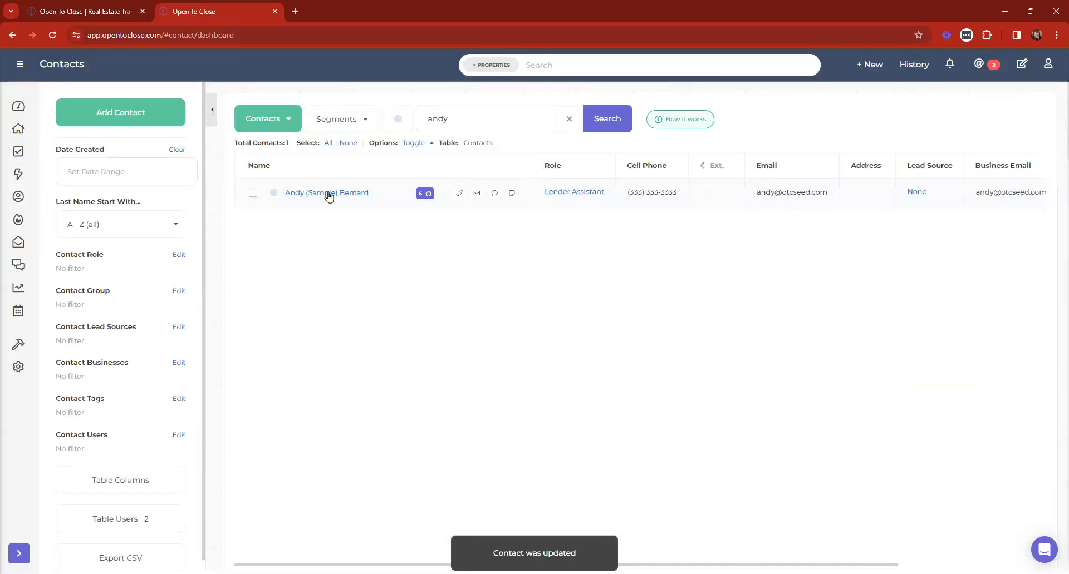
double_click(492, 113)
key(BackSpace)
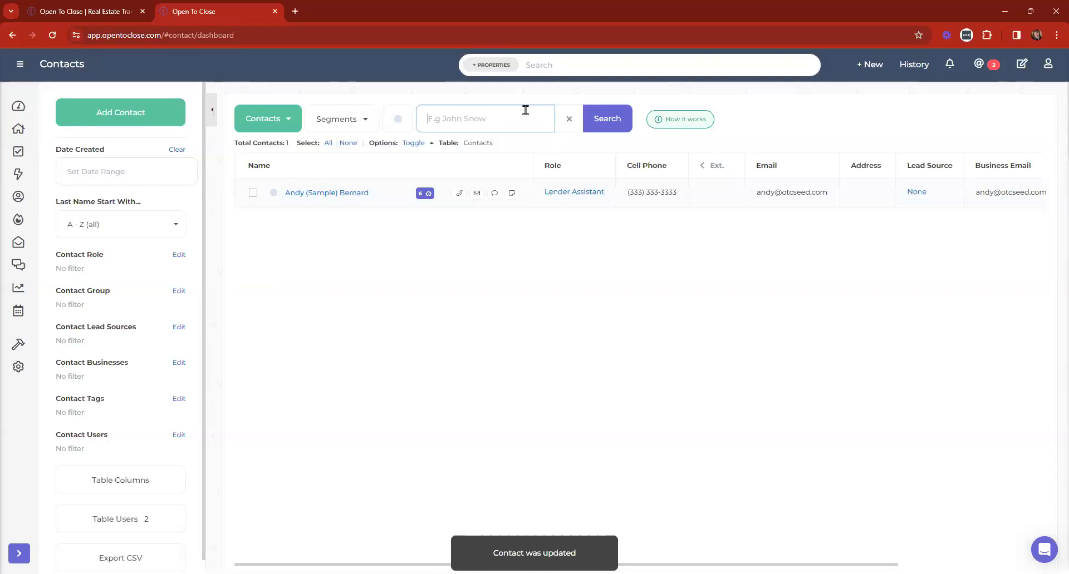
click(564, 121)
click(345, 222)
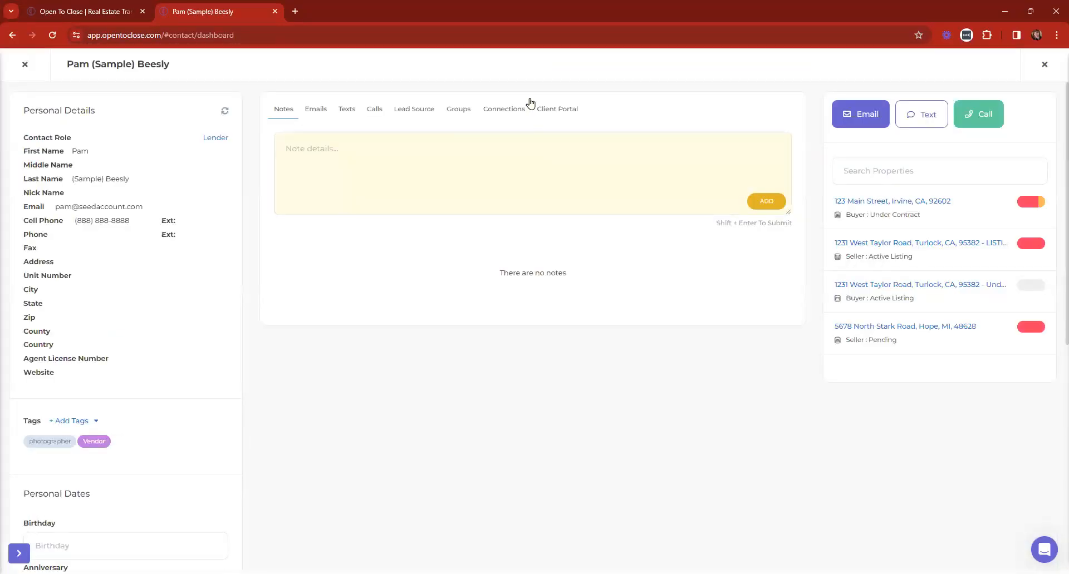
Delete the Lender contact's existing connection and re-add the same contact as a connection
click(504, 116)
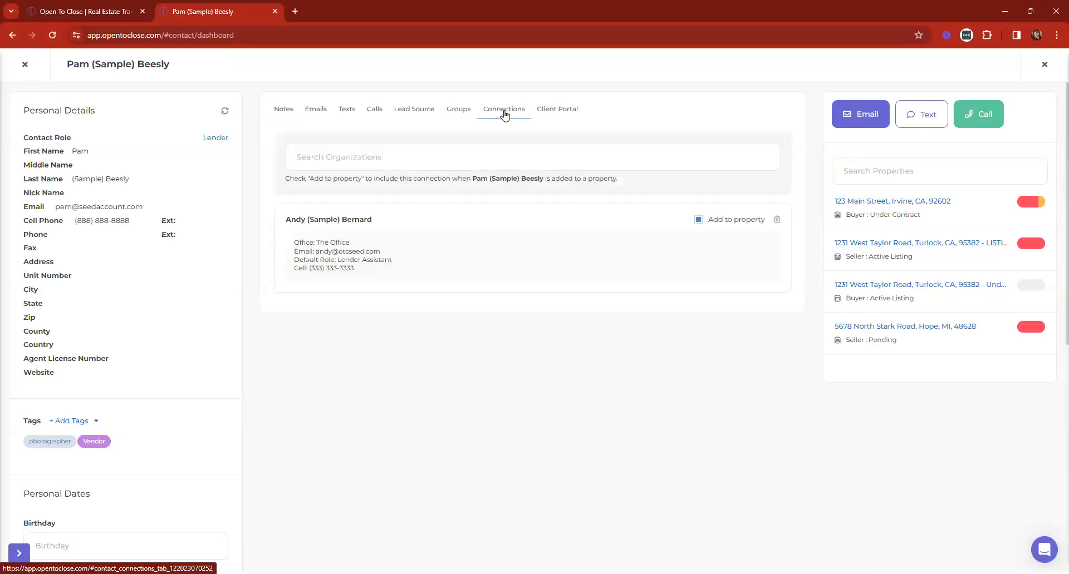
click(456, 150)
click(776, 220)
click(489, 156)
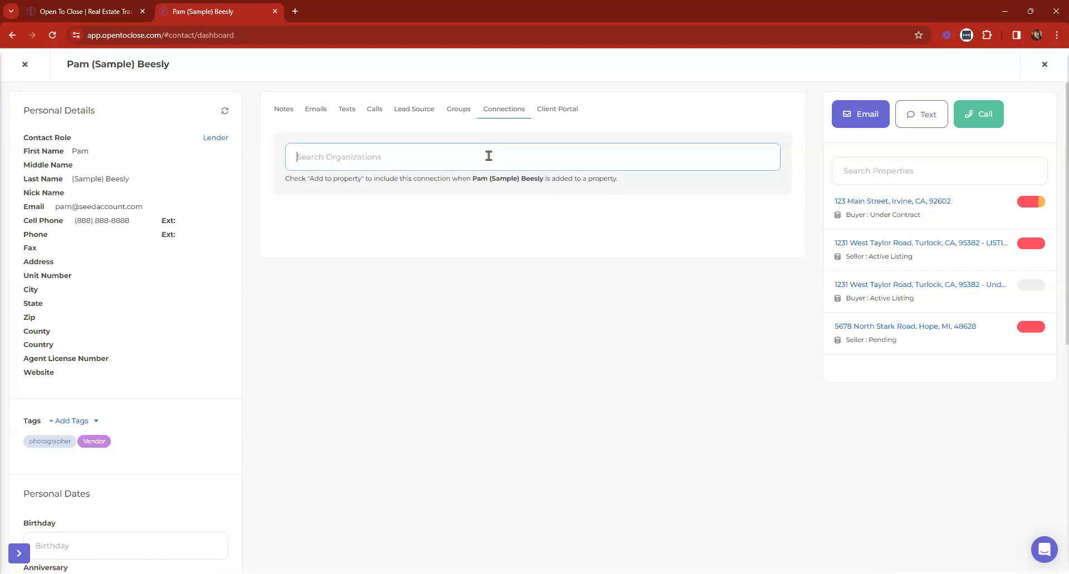
text(andy)
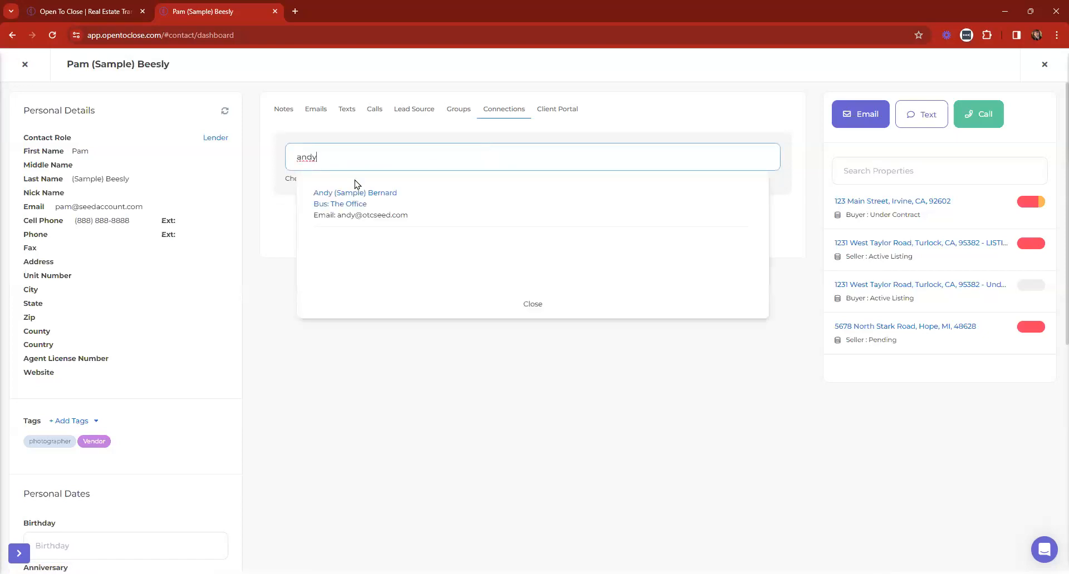
click(363, 192)
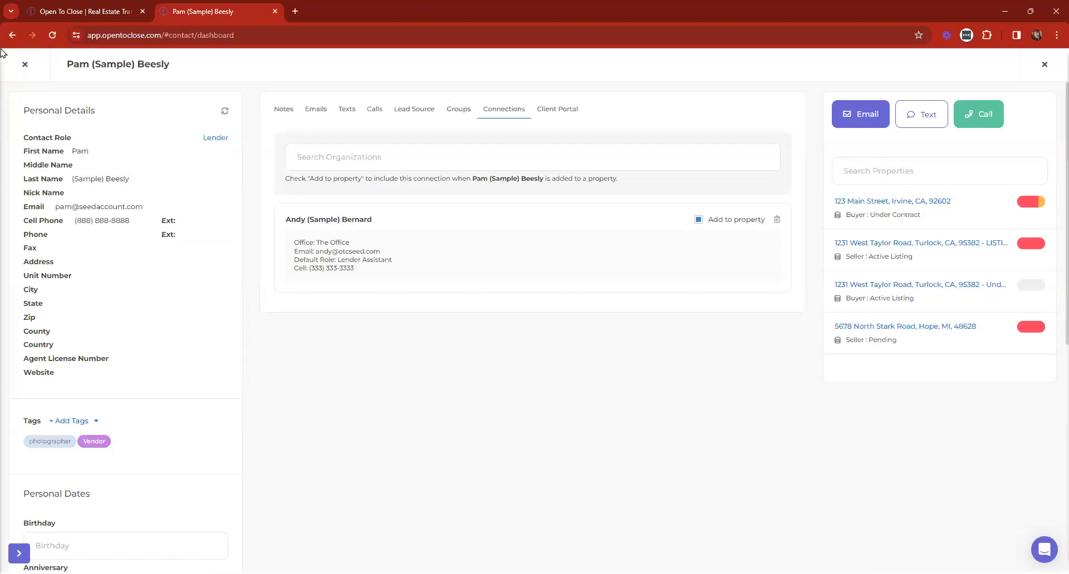
click(14, 65)
click(8, 131)
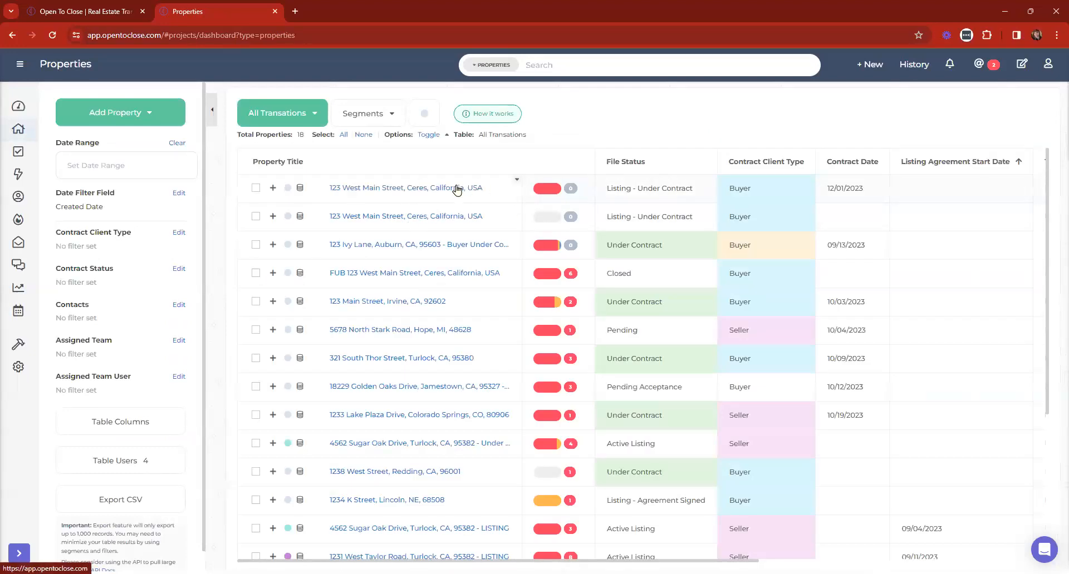
Open the 123 William Street property and delete both of its existing contacts
click(25, 106)
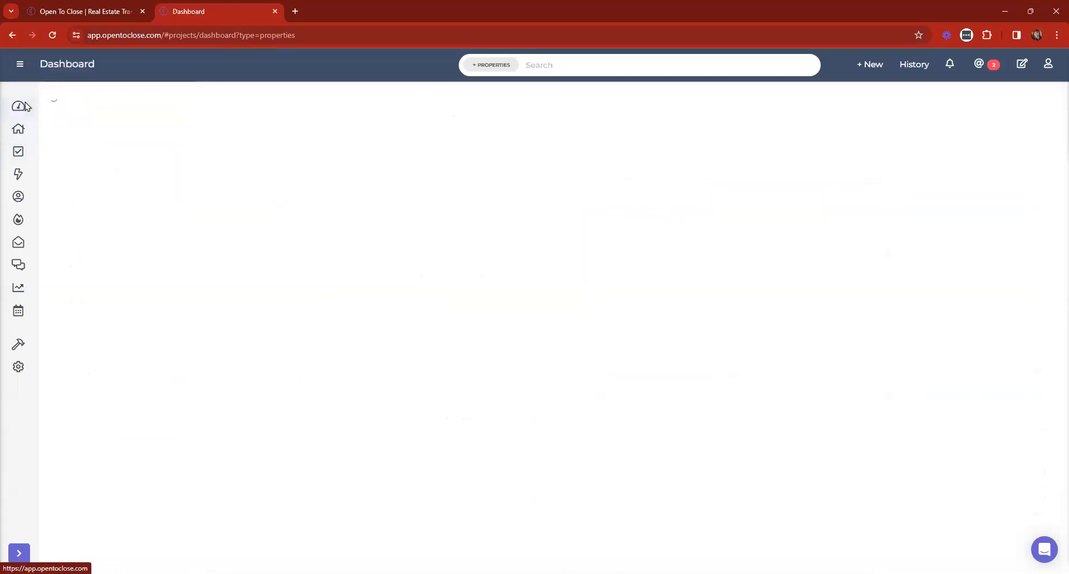
click(375, 250)
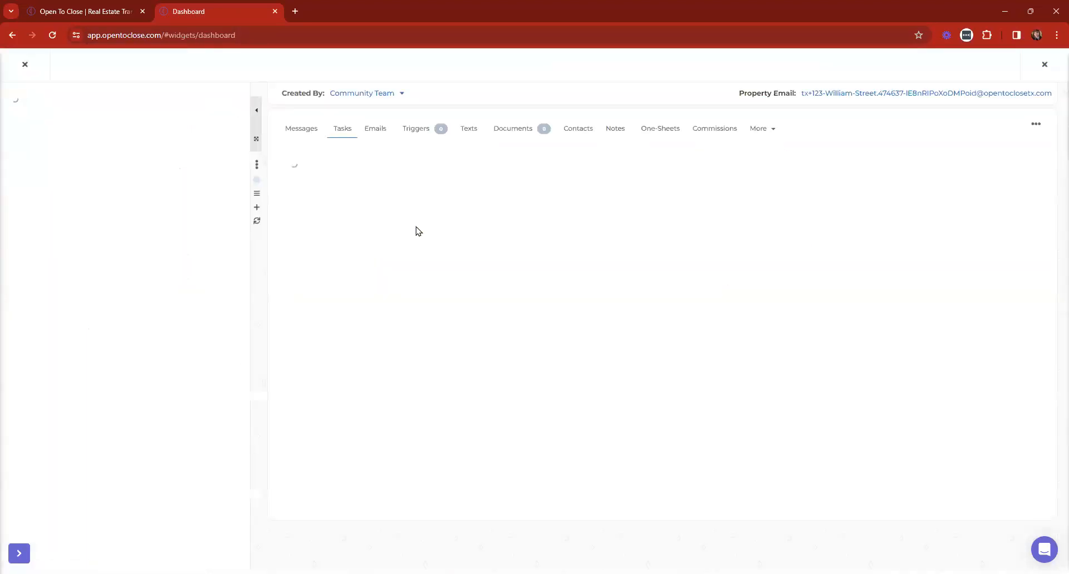
click(577, 130)
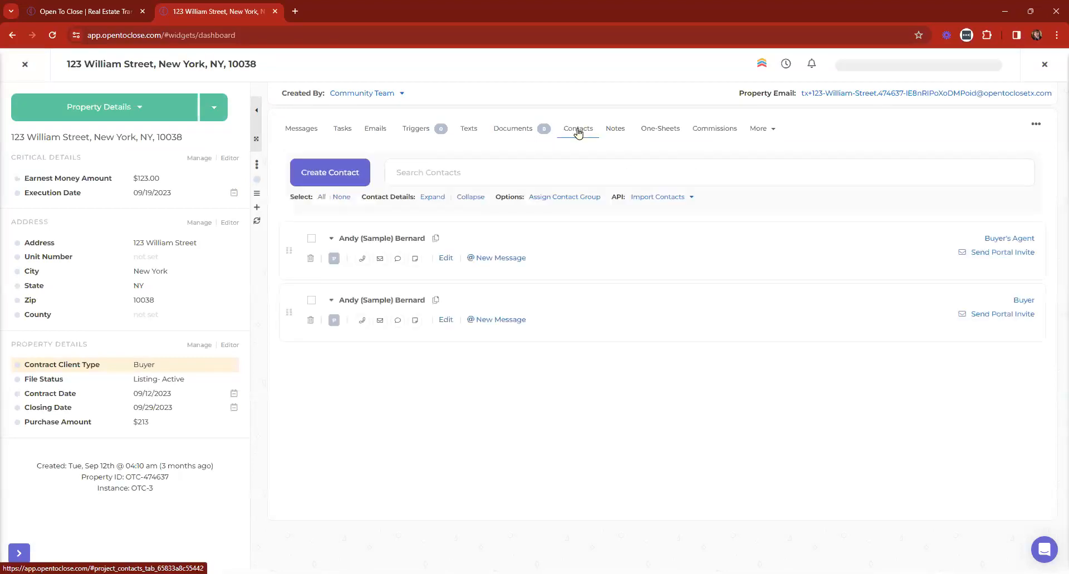
click(310, 258)
click(311, 259)
click(561, 356)
Add the lender contact to the property and review the Lender Assistant's portal invite
click(440, 179)
text(pam)
click(437, 212)
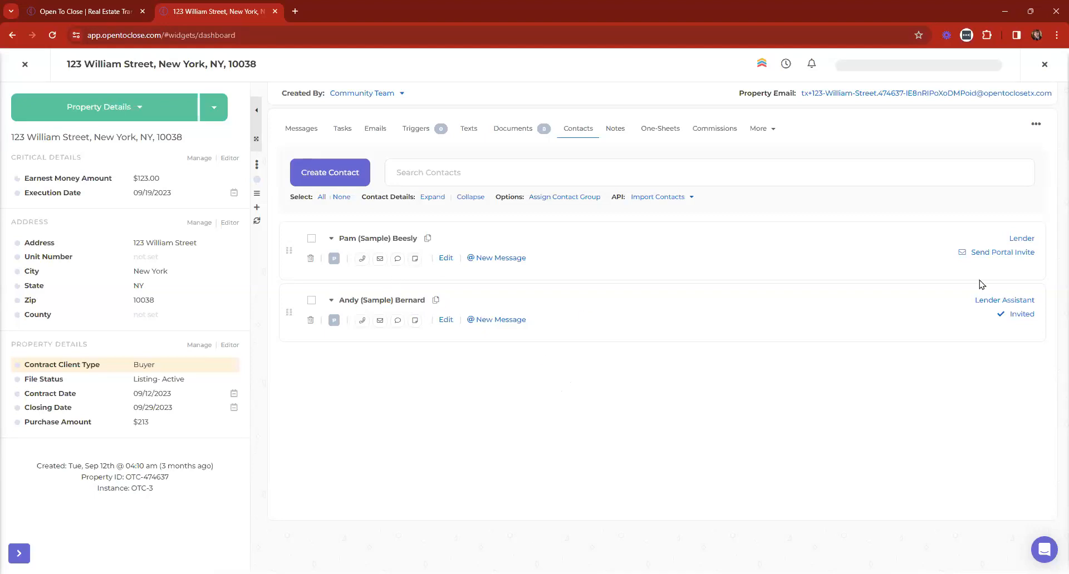
click(1021, 315)
scroll(800, 367, down, 4)
scroll(723, 312, up, 4)
click(672, 82)
click(25, 64)
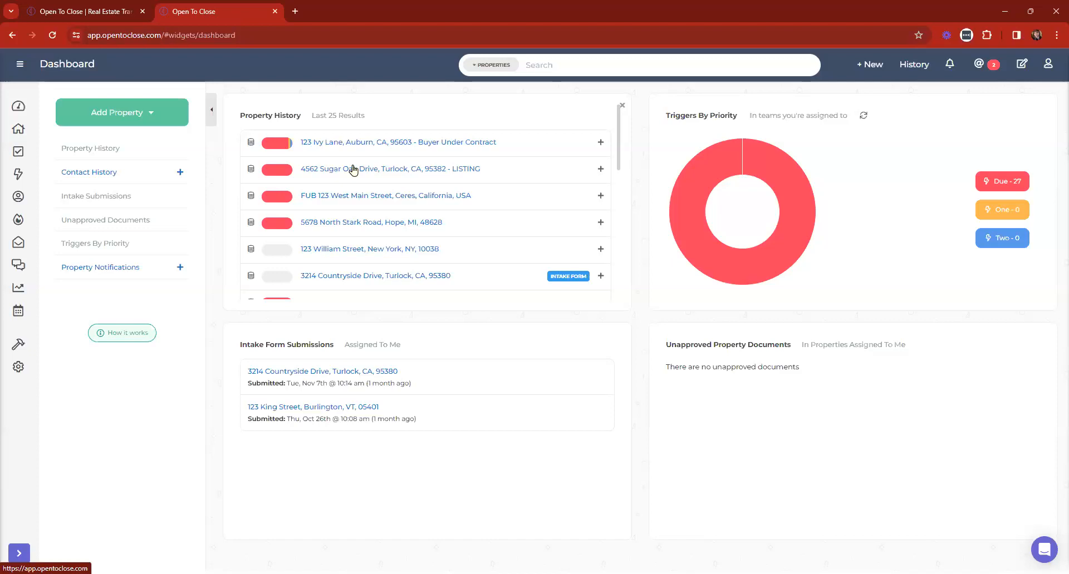
click(320, 252)
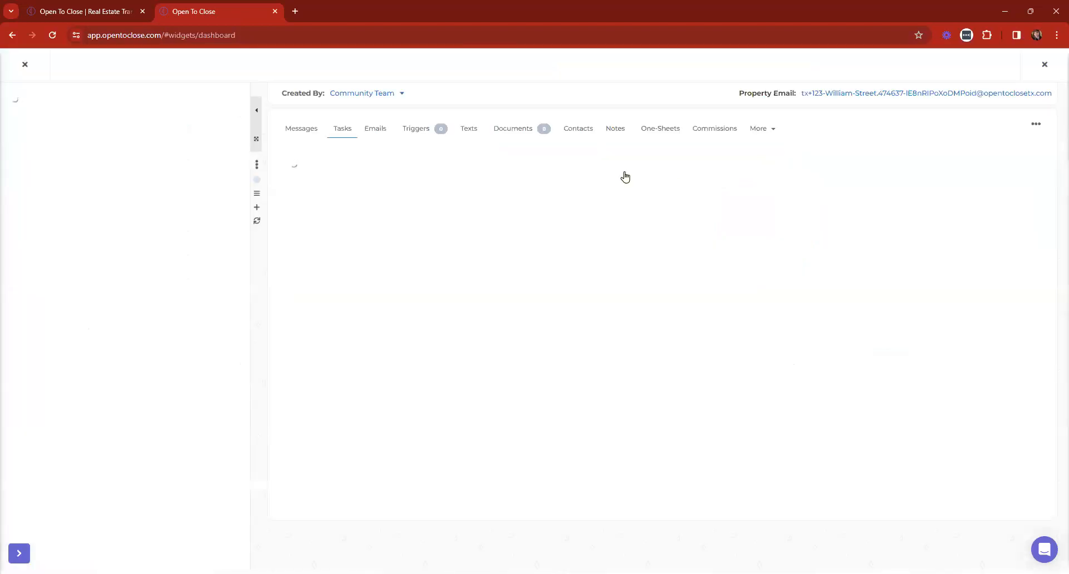
click(590, 134)
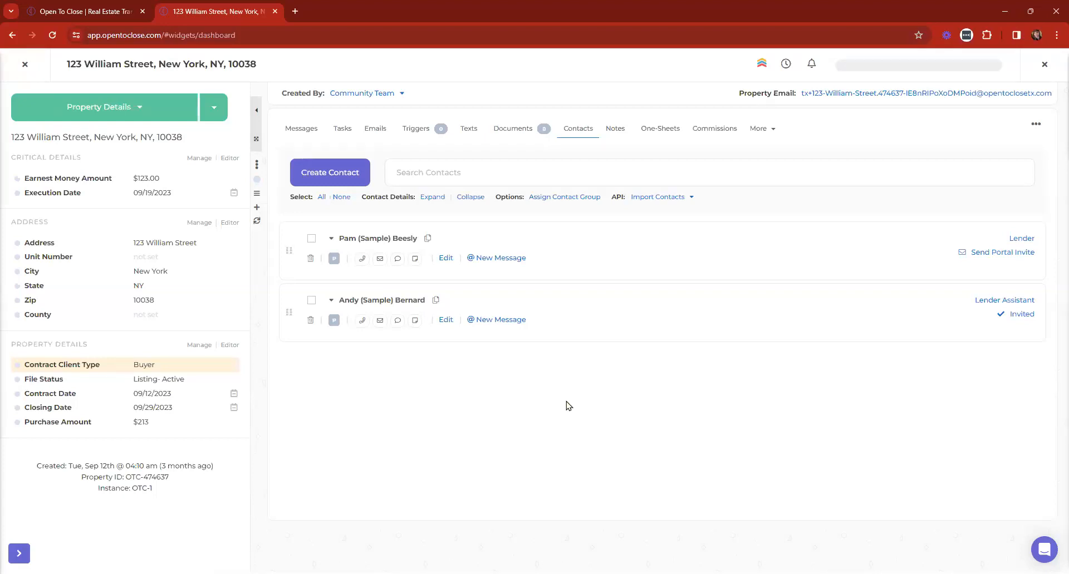
click(575, 198)
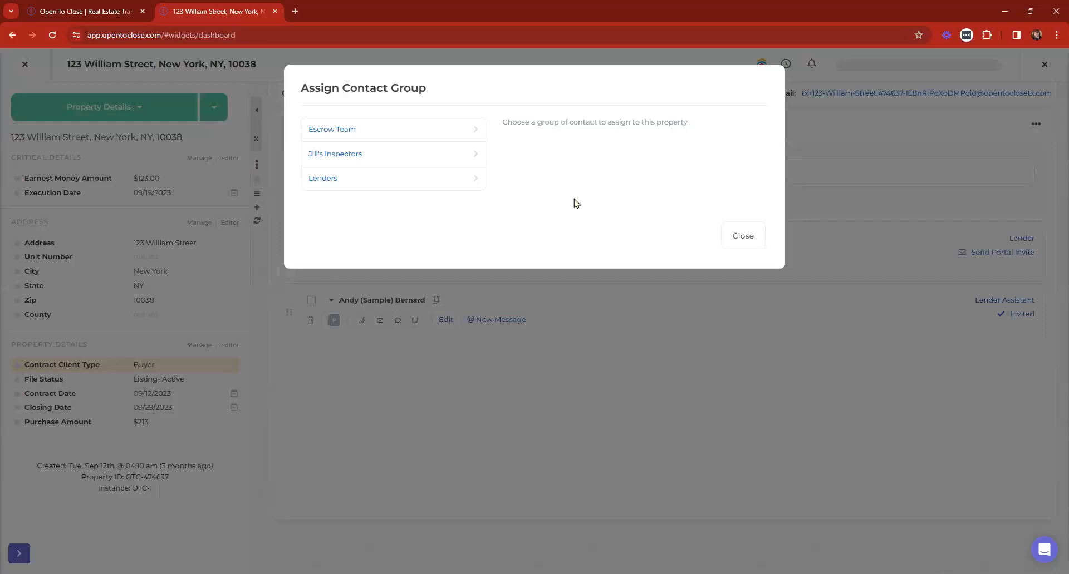
click(339, 154)
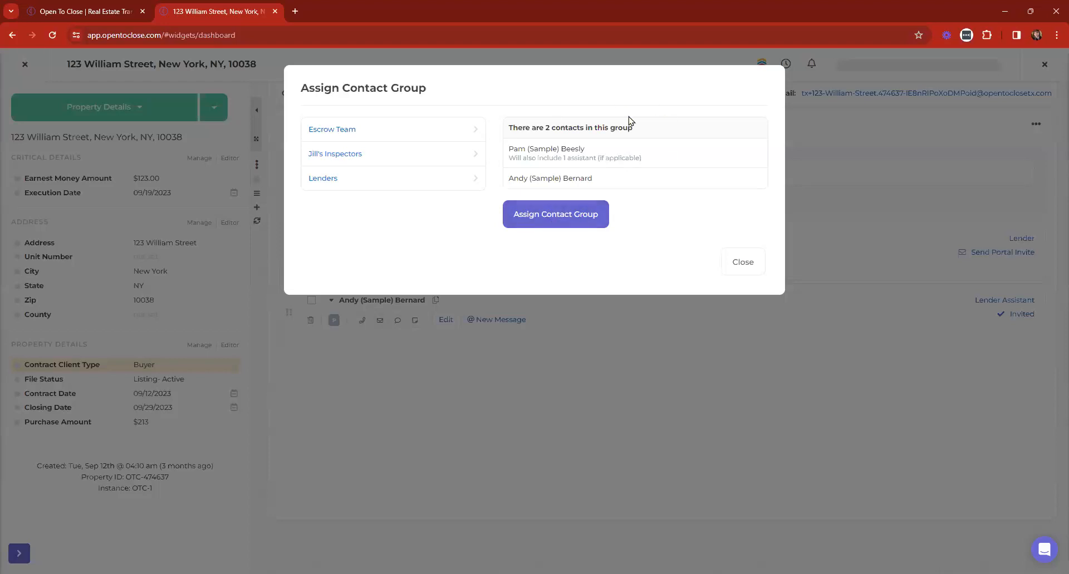
drag(506, 162, 659, 167)
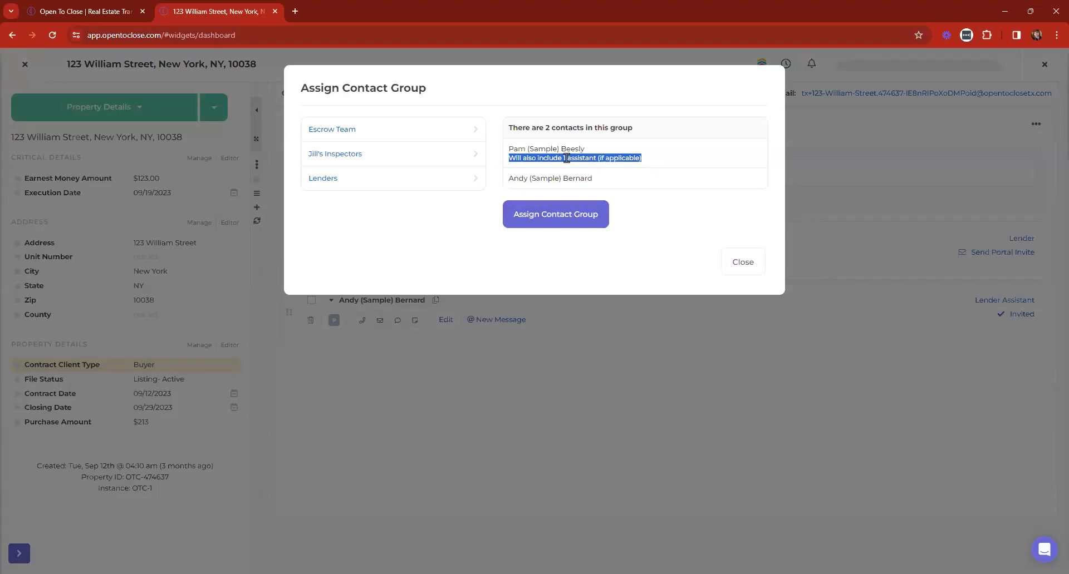
click(741, 273)
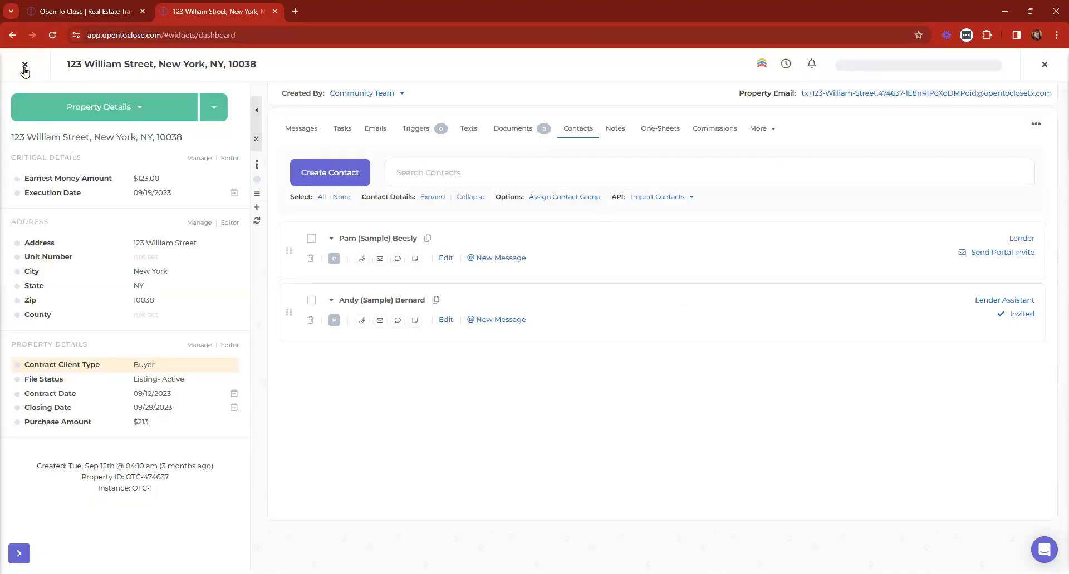
click(24, 66)
Create a new team contact group under Settings > Contacts > Groups
mouse_move(19, 361)
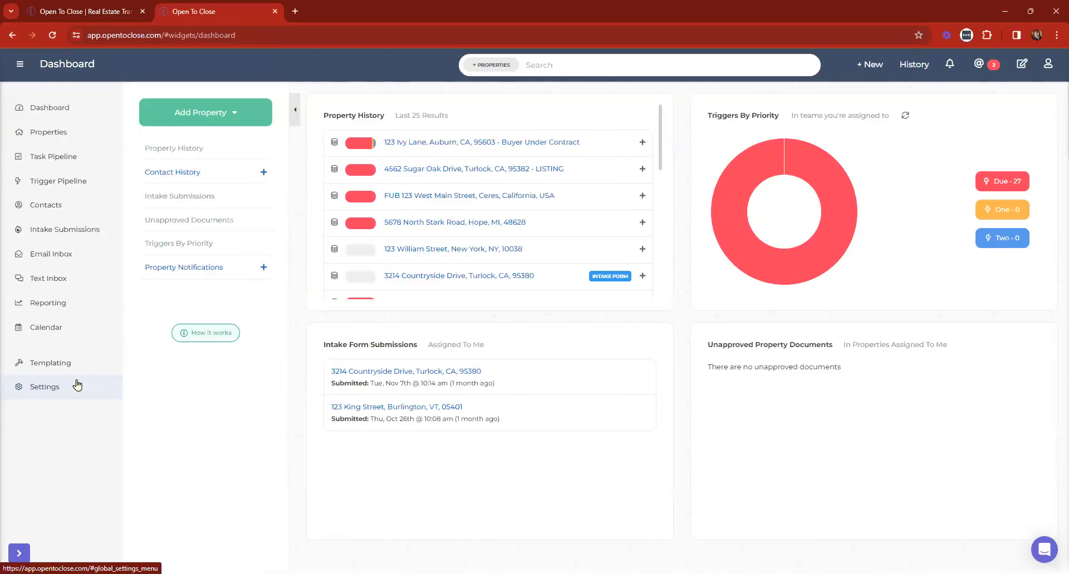
click(38, 368)
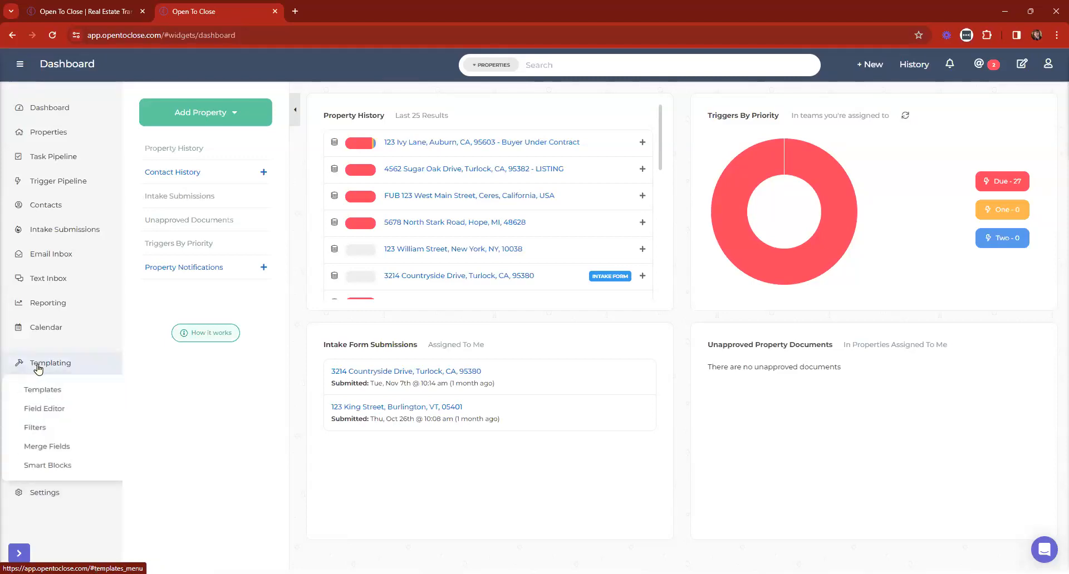
click(35, 429)
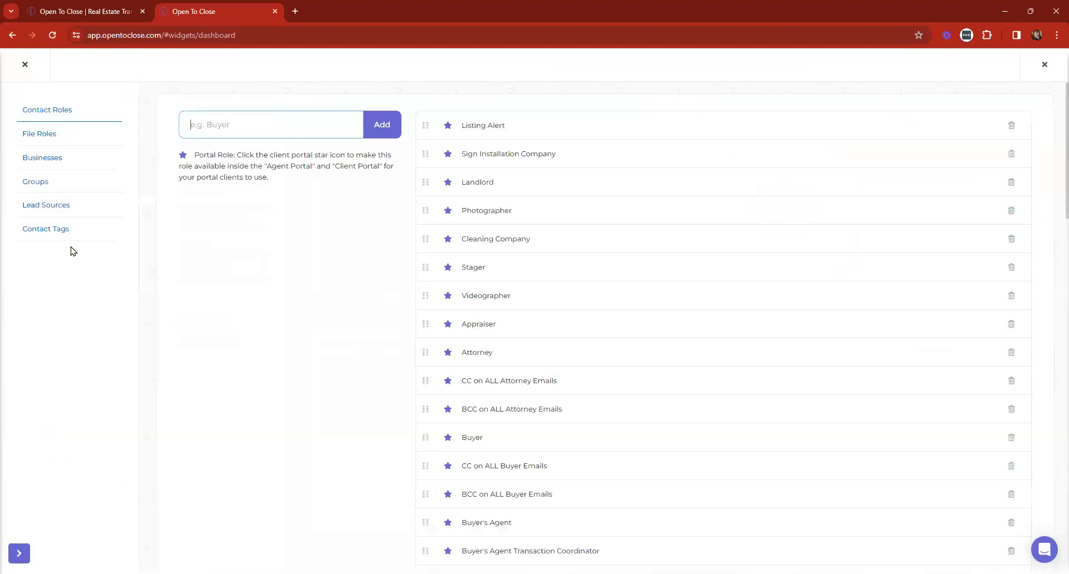
click(36, 184)
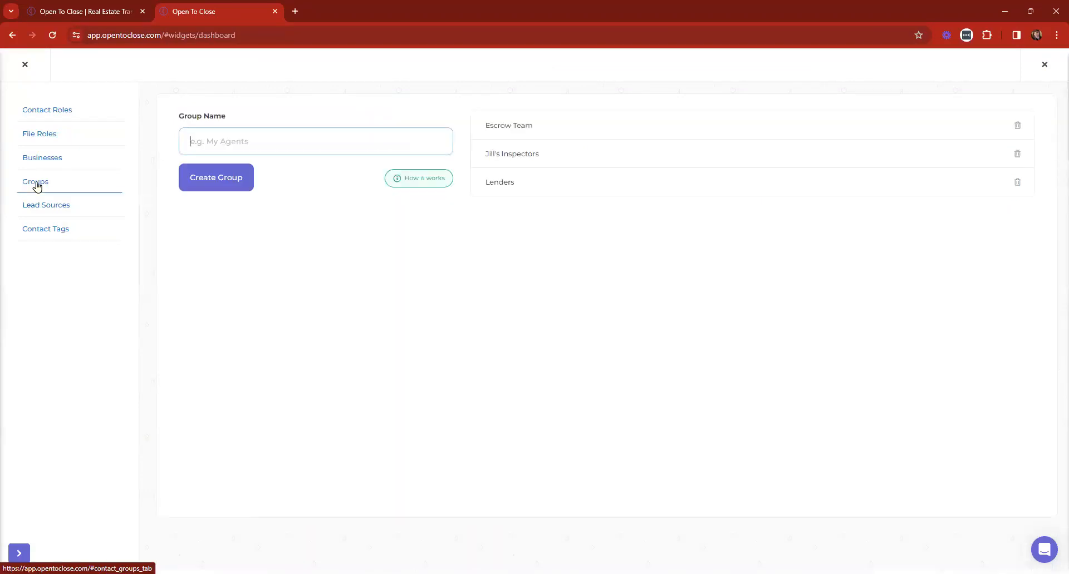
text(Hannah's Team)
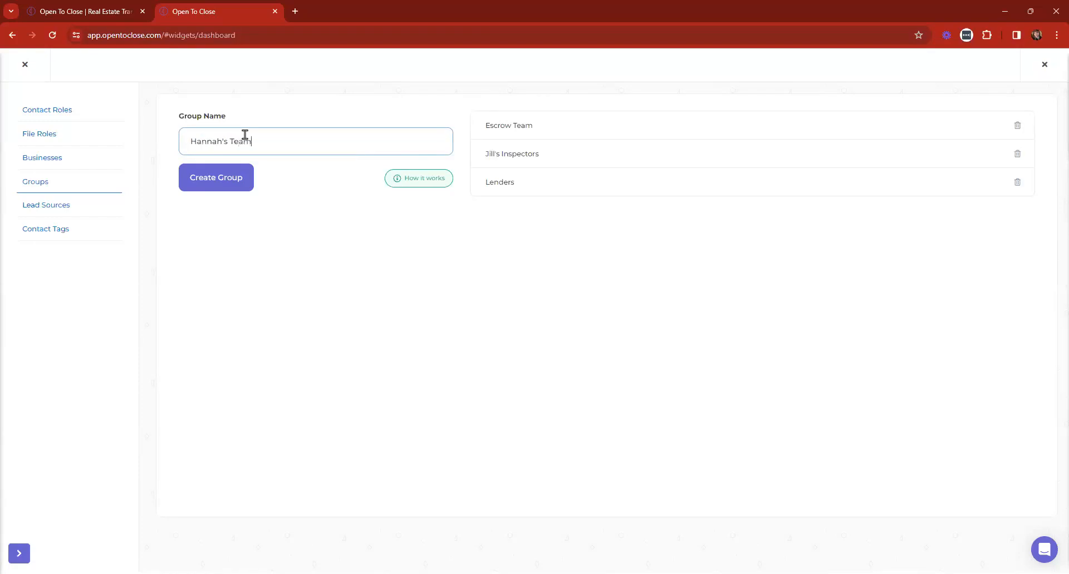
click(211, 180)
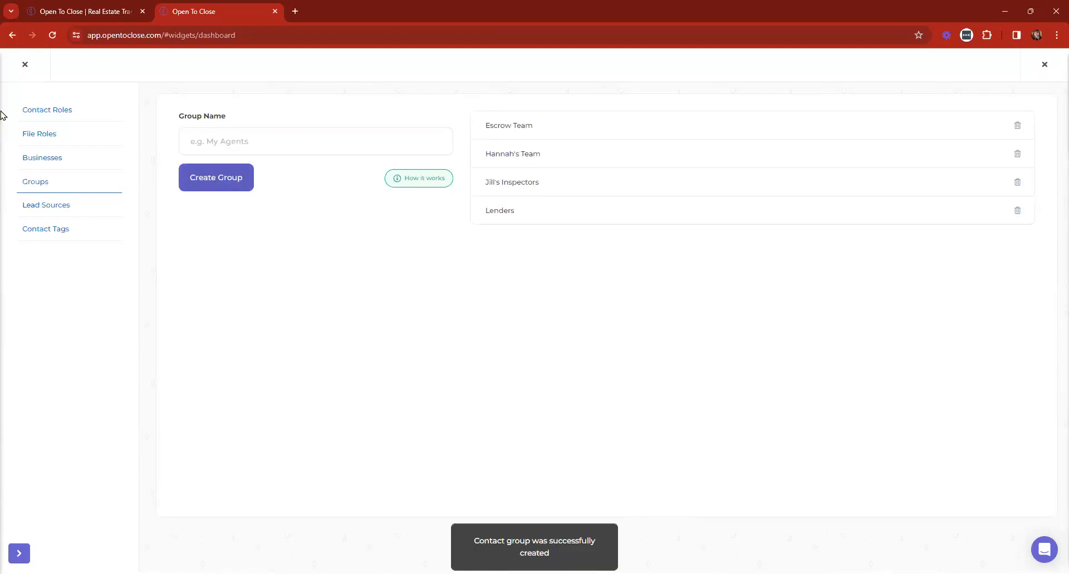
click(22, 66)
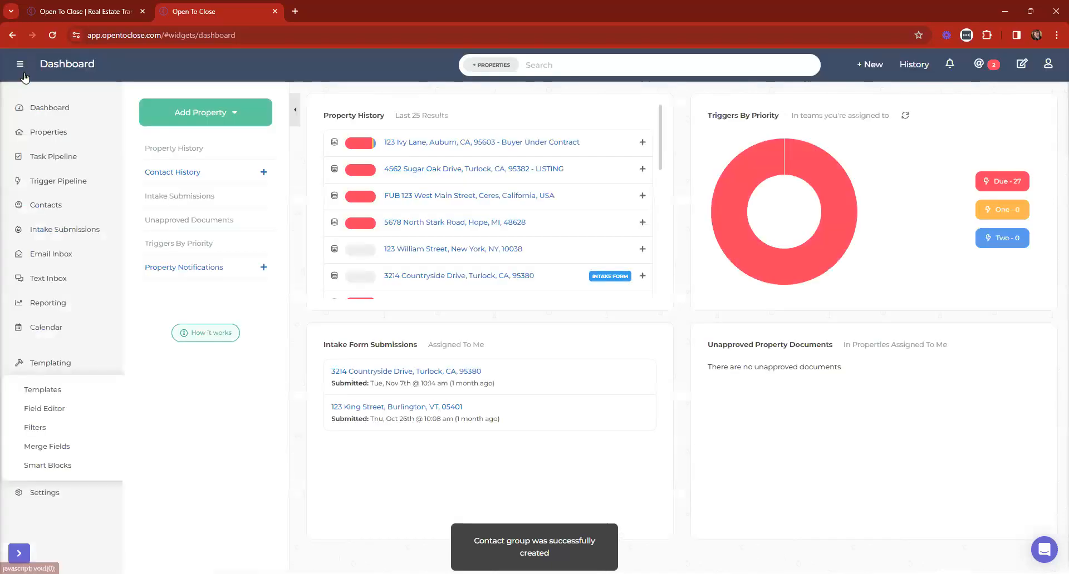
In the Contacts list, select the lender contact and inspect the bulk actions
click(57, 205)
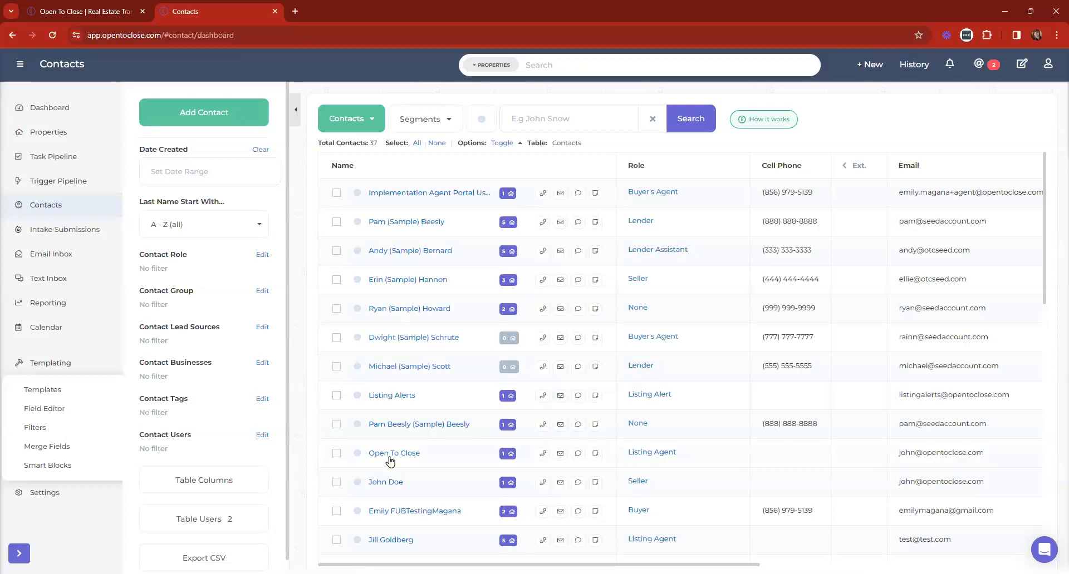
scroll(389, 462, down, 3)
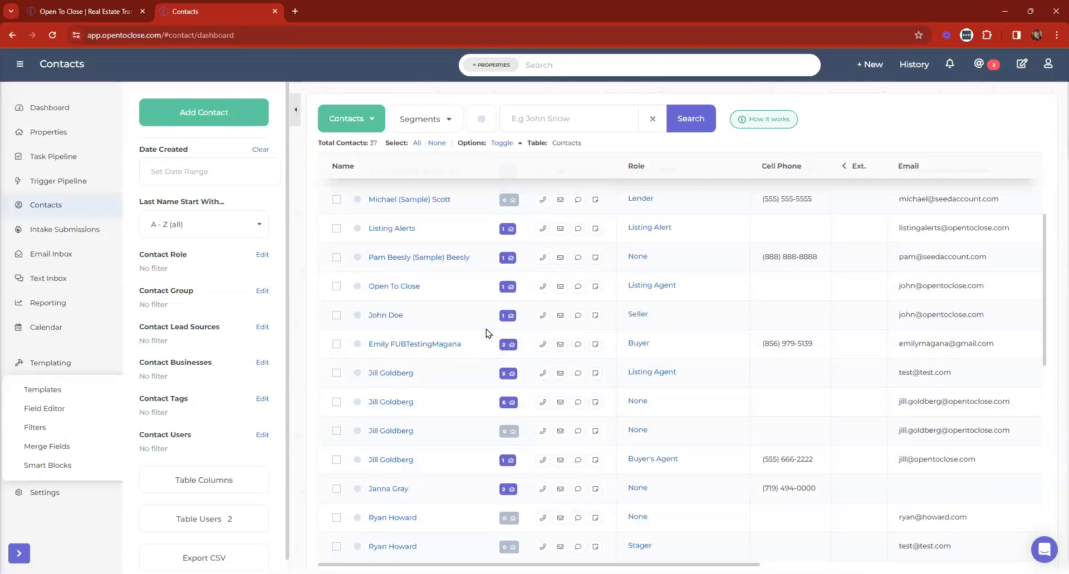
scroll(490, 332, up, 3)
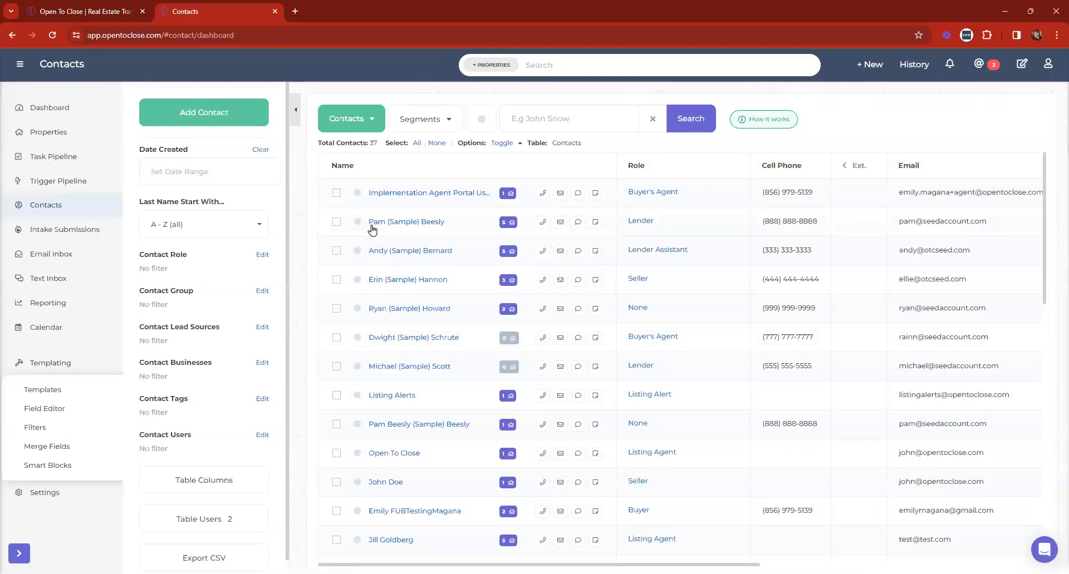
click(335, 223)
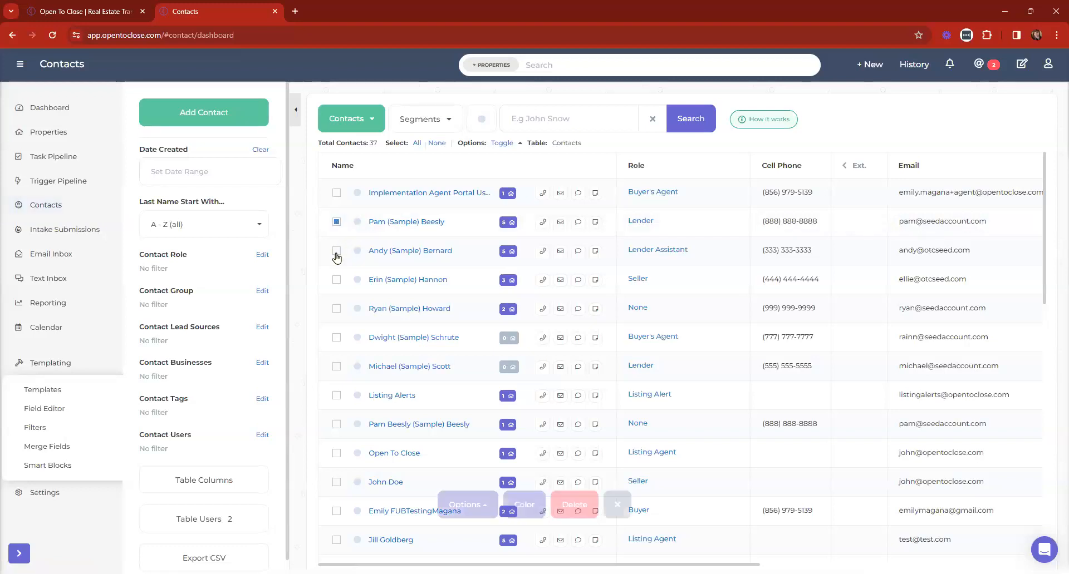
click(474, 501)
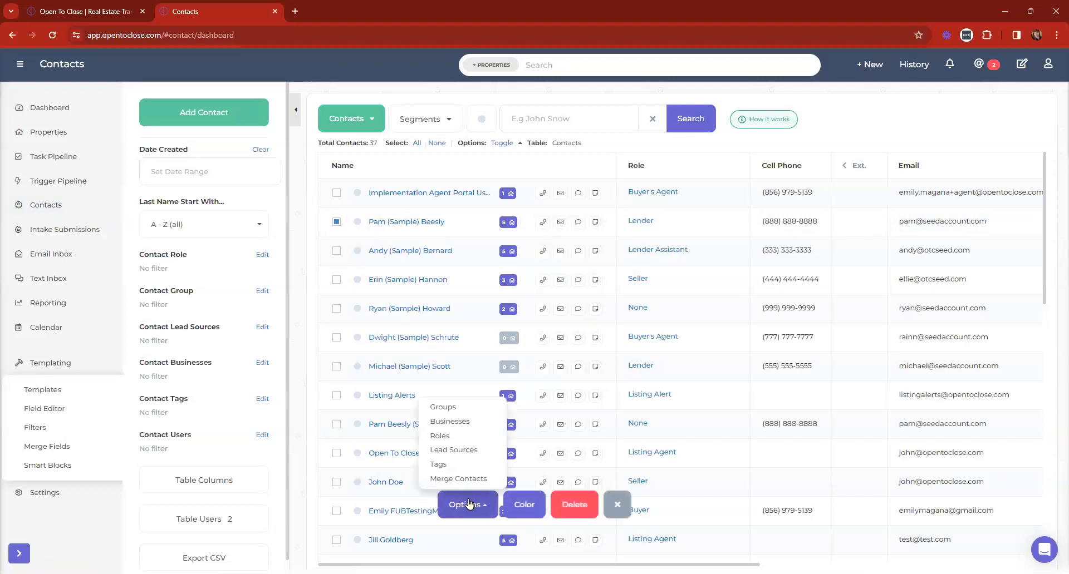
click(463, 501)
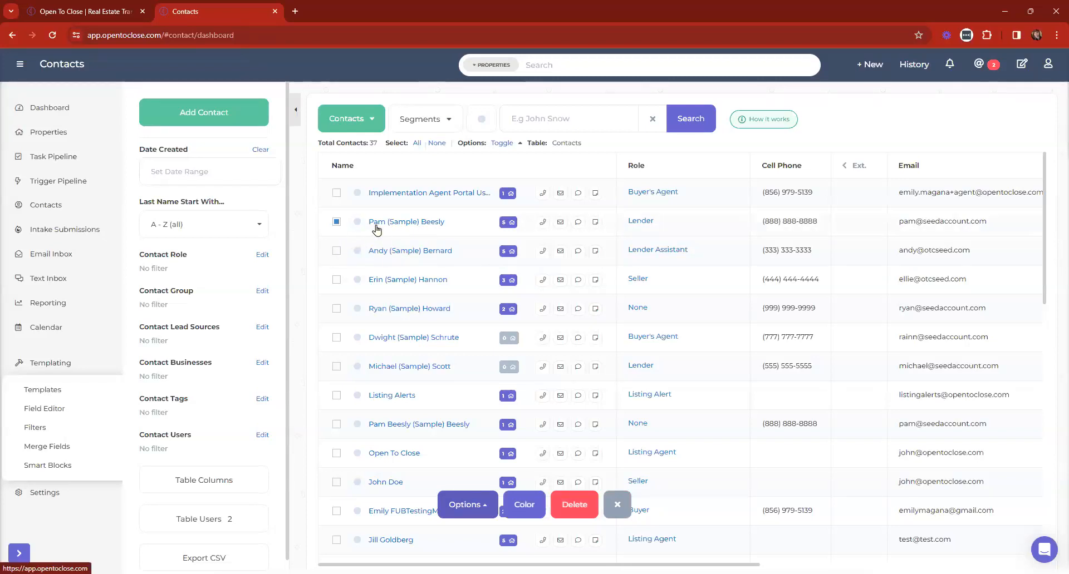
Add the two Homeowners Insurance Agent contacts to the new team group, then open the third agent
scroll(418, 257, down, 3)
scroll(420, 261, down, 10)
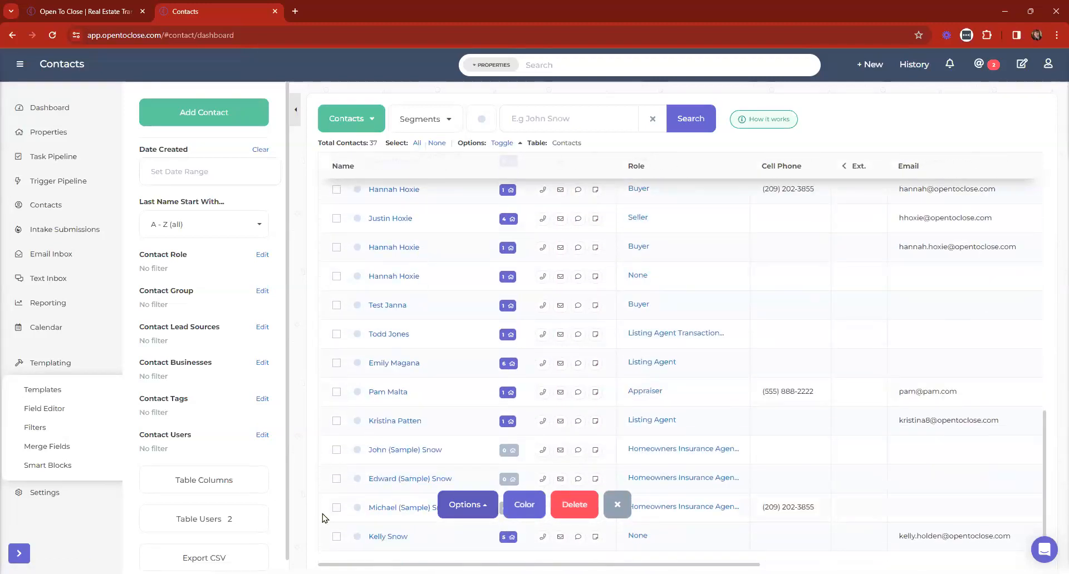
click(336, 449)
click(338, 479)
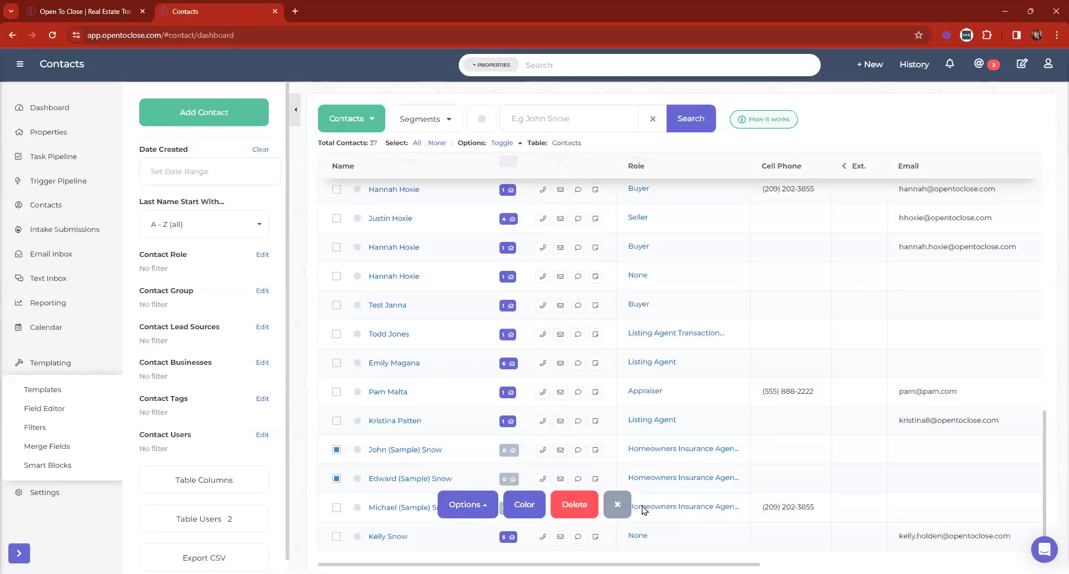
click(462, 506)
click(439, 409)
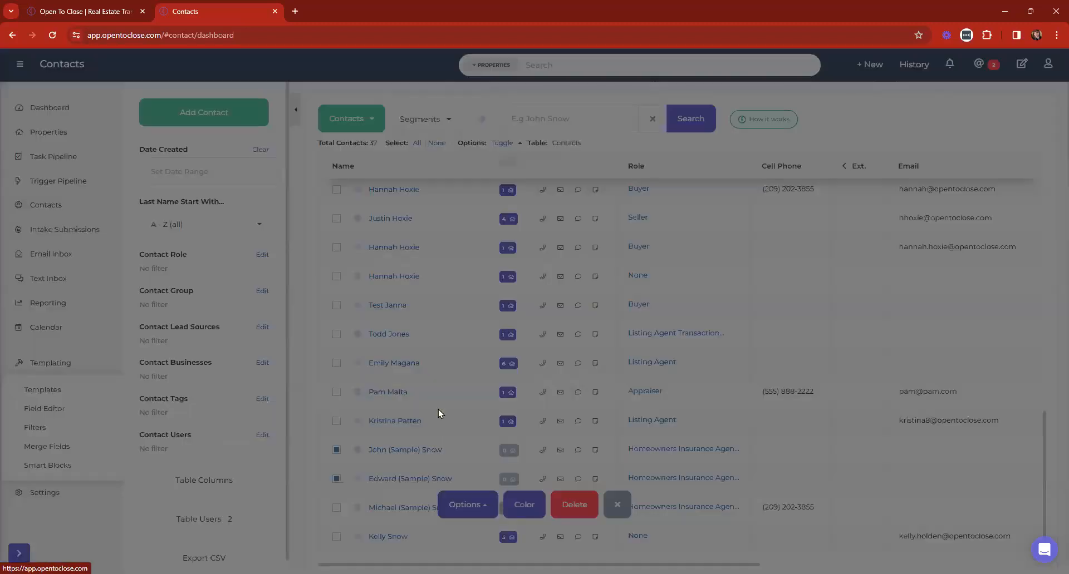
click(394, 149)
click(410, 228)
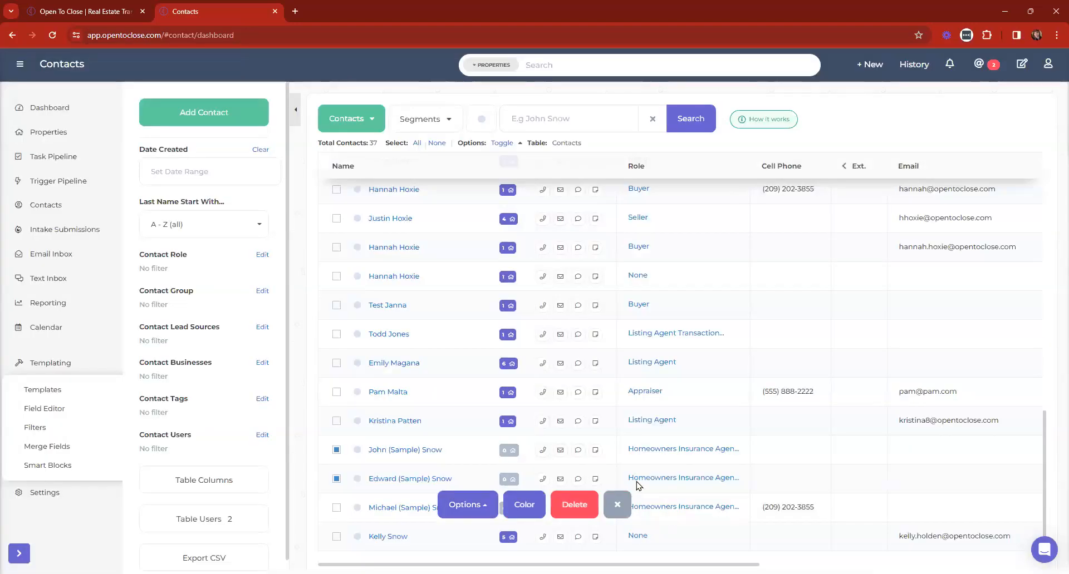
click(616, 505)
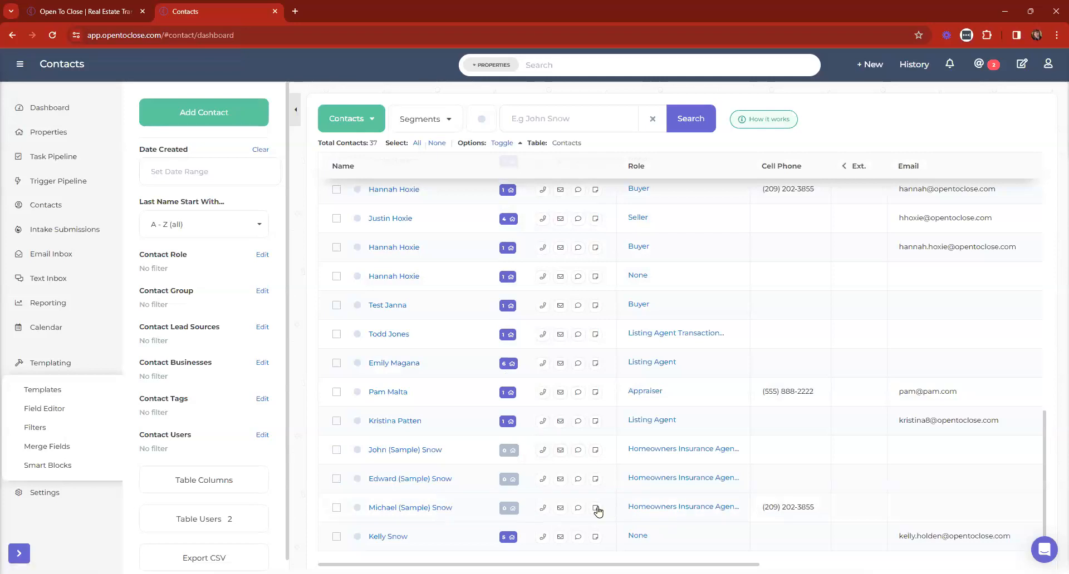
click(424, 508)
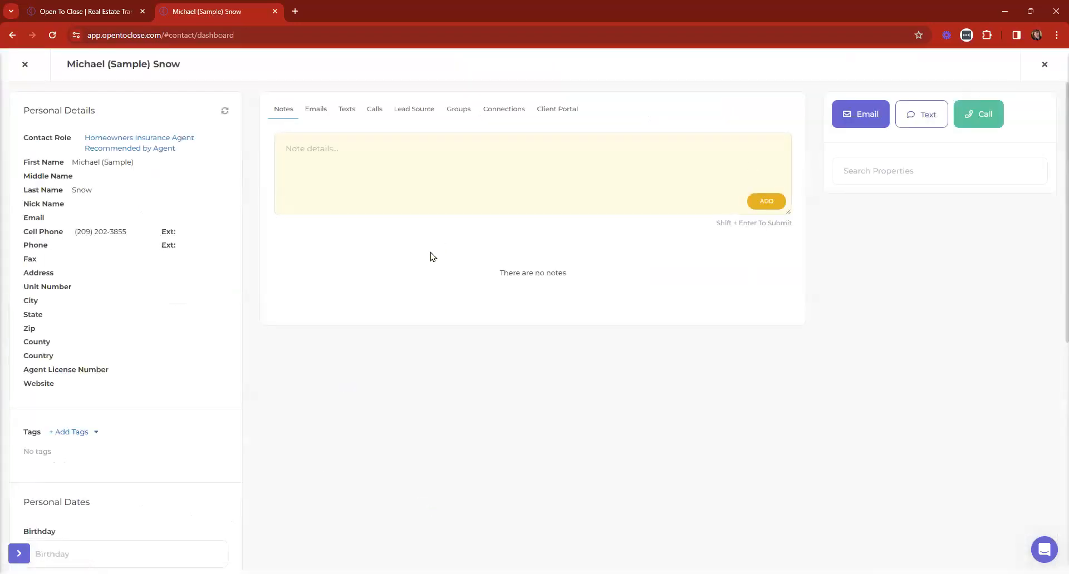
Add the third insurance agent to the new team group from its Groups tab
click(459, 111)
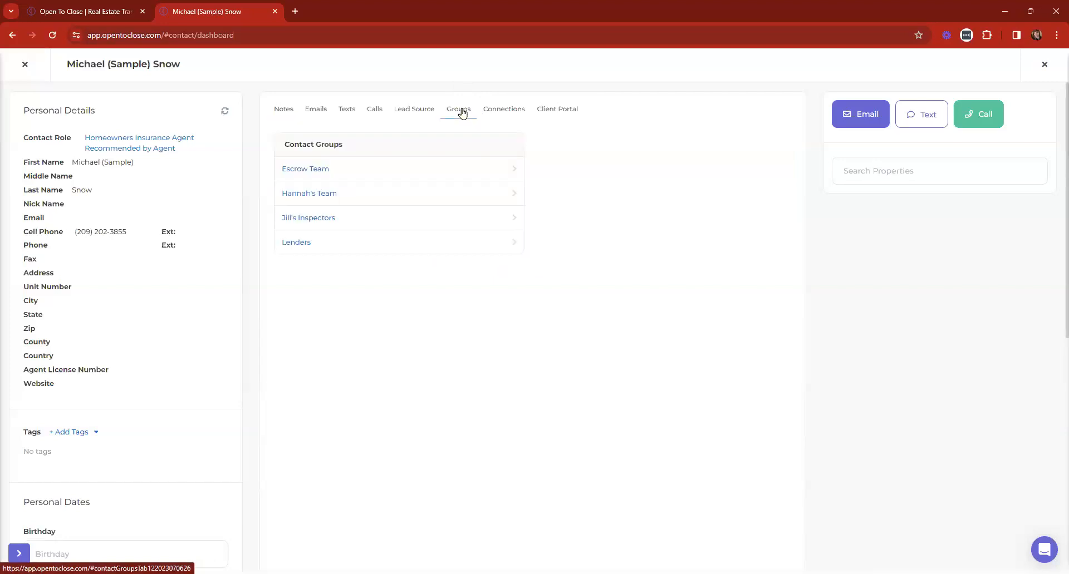
click(310, 195)
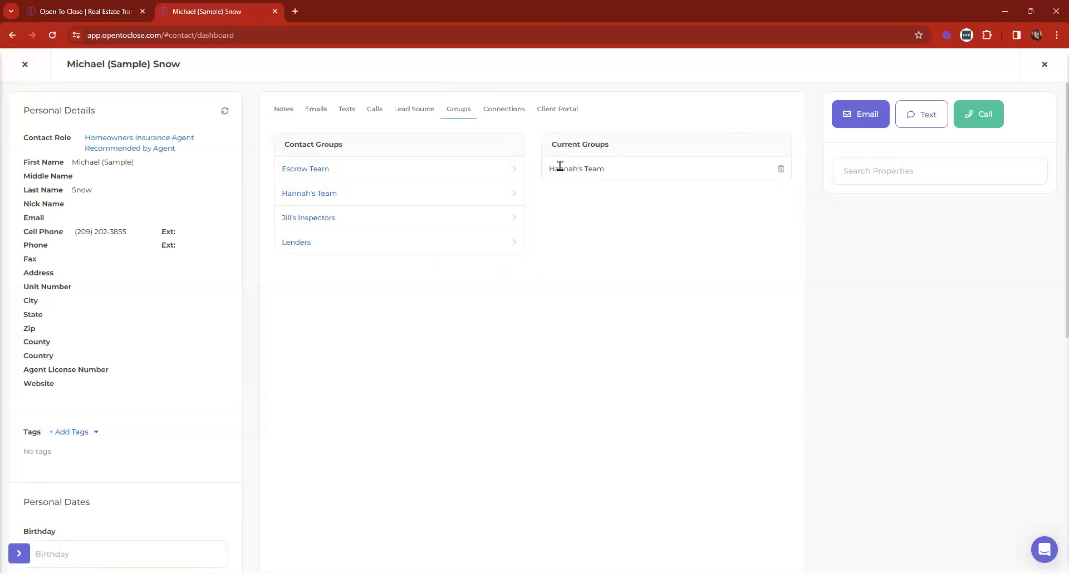
click(25, 64)
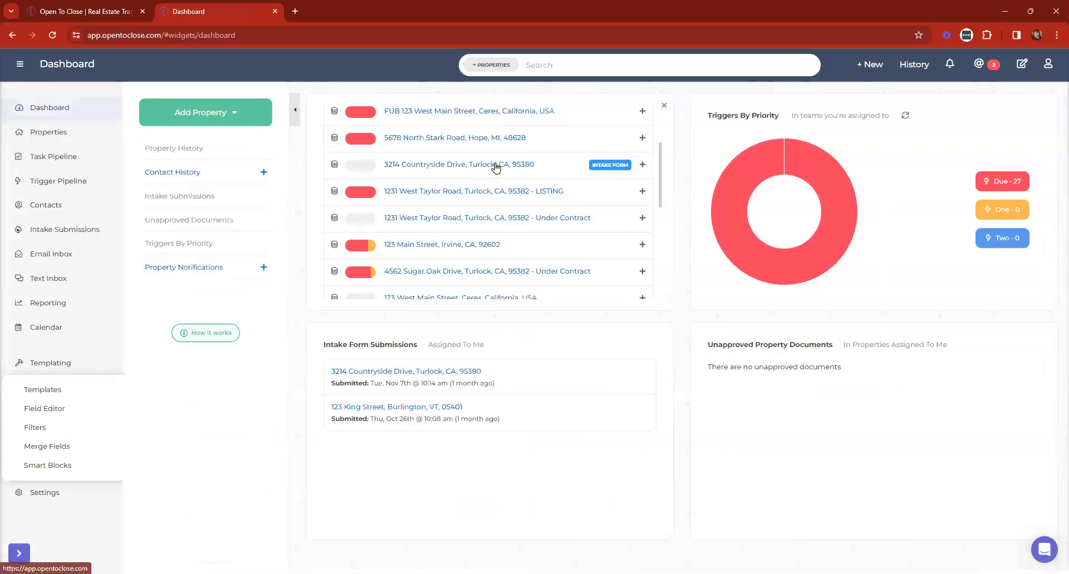
click(492, 197)
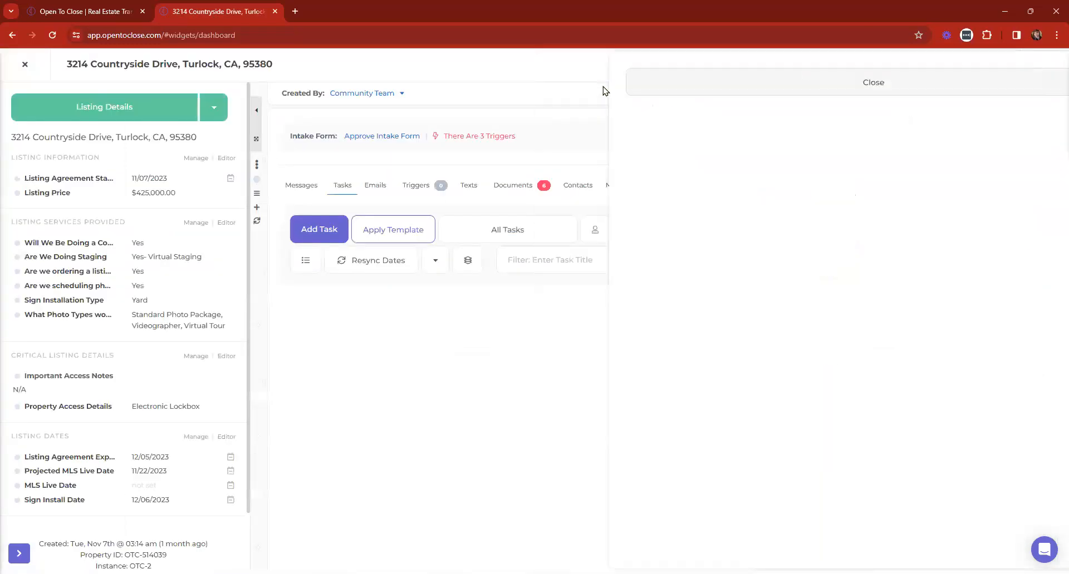
click(584, 186)
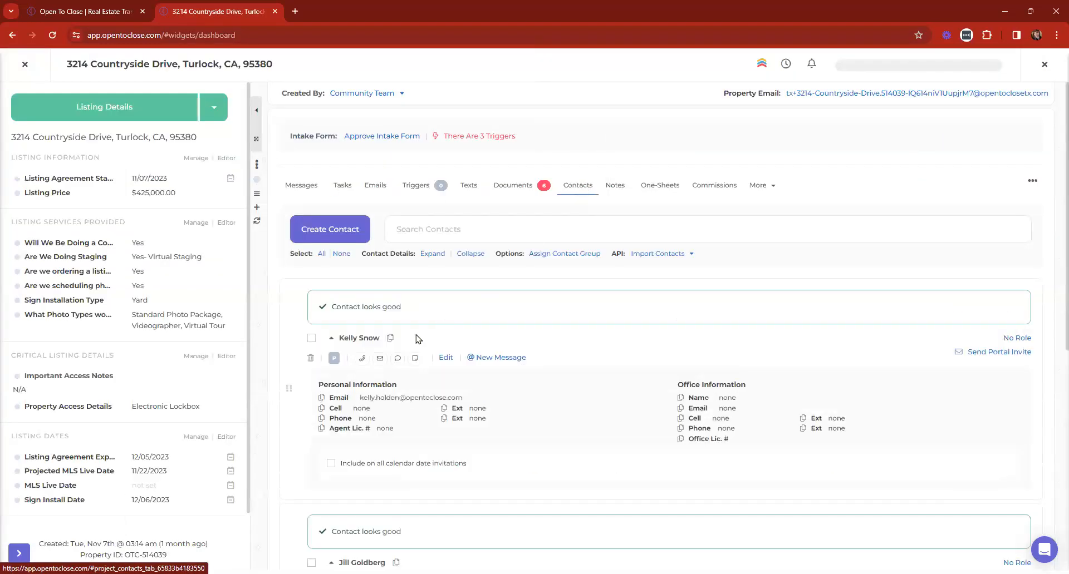
scroll(416, 337, down, 7)
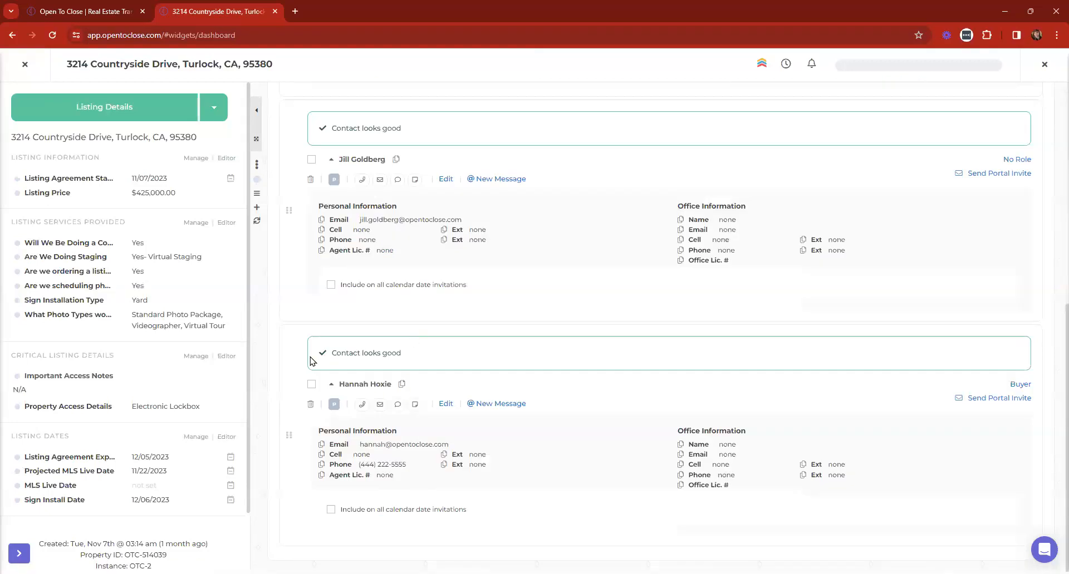
click(331, 384)
click(332, 279)
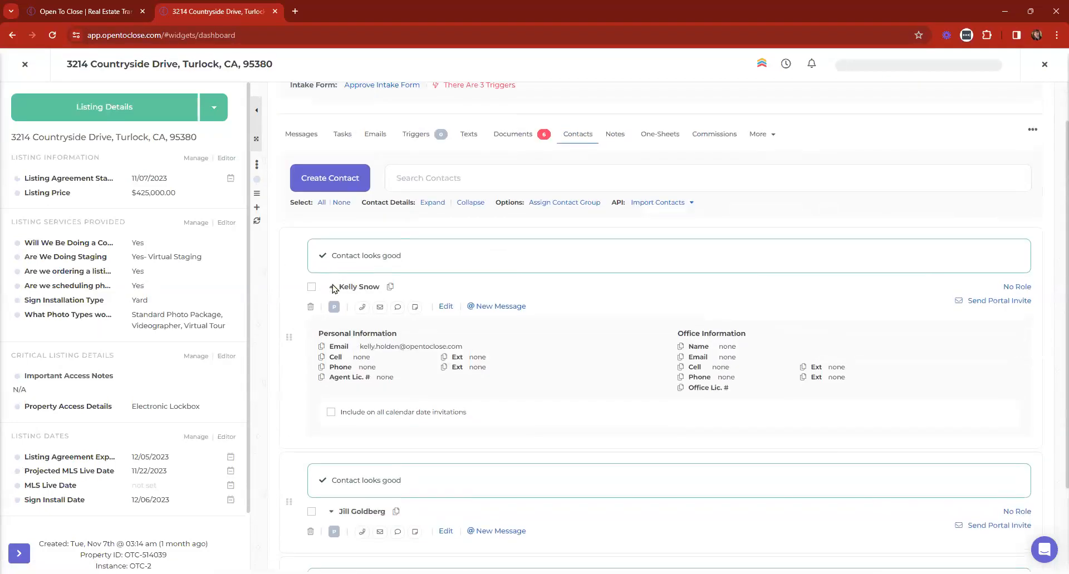
click(331, 291)
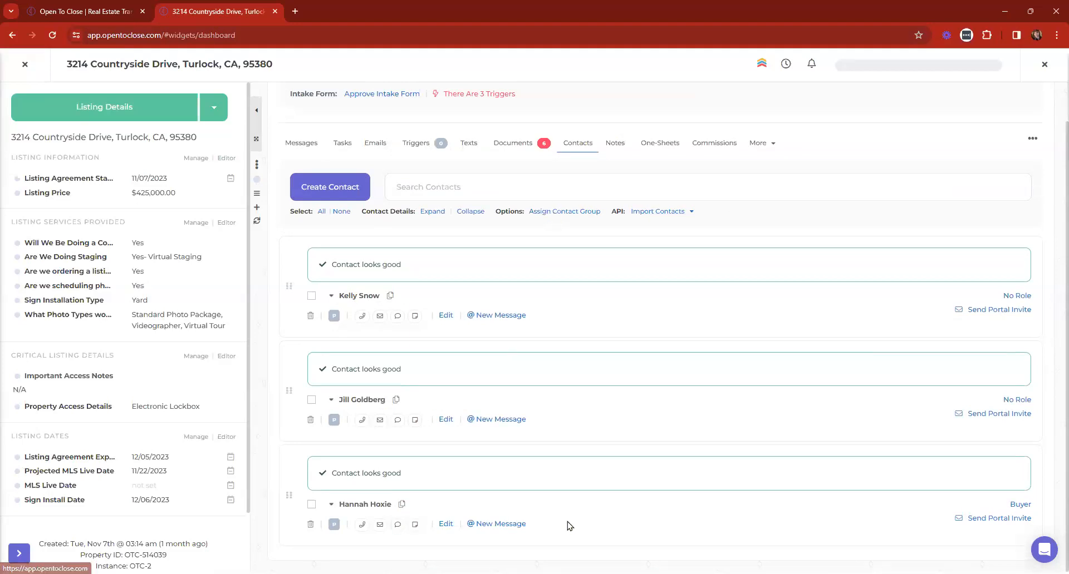
Change the third contact's role from Buyer to Buyer's Agent
click(1013, 505)
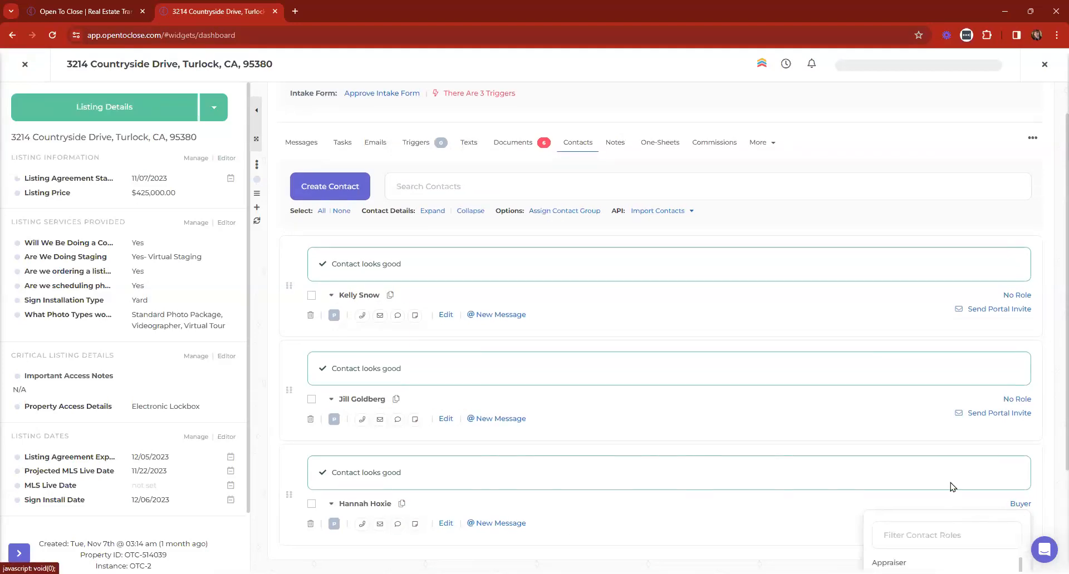
scroll(952, 489, down, 3)
scroll(924, 449, down, 8)
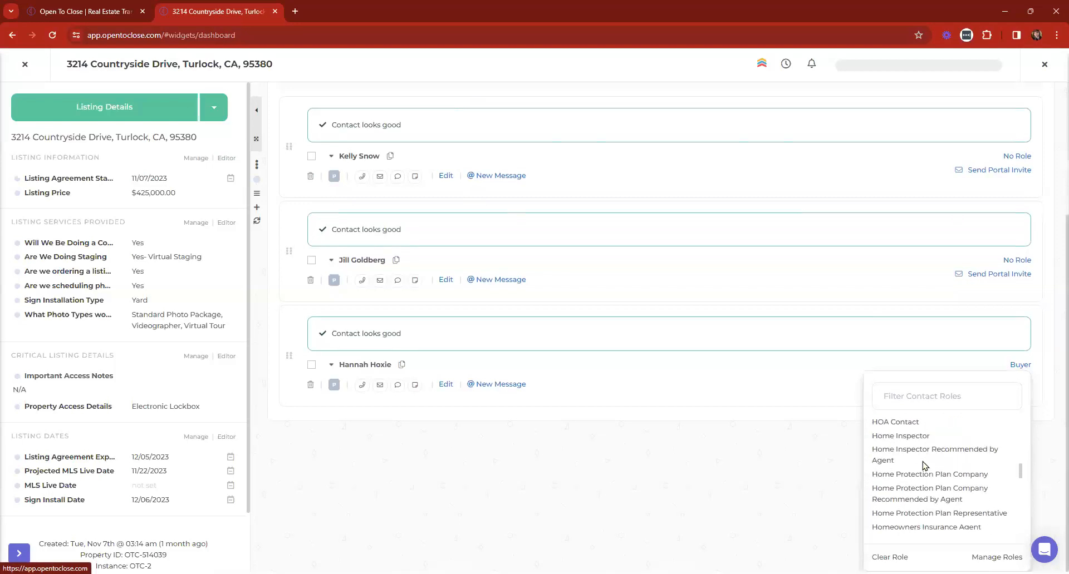
scroll(910, 492, down, 5)
scroll(913, 485, up, 2)
scroll(913, 484, up, 10)
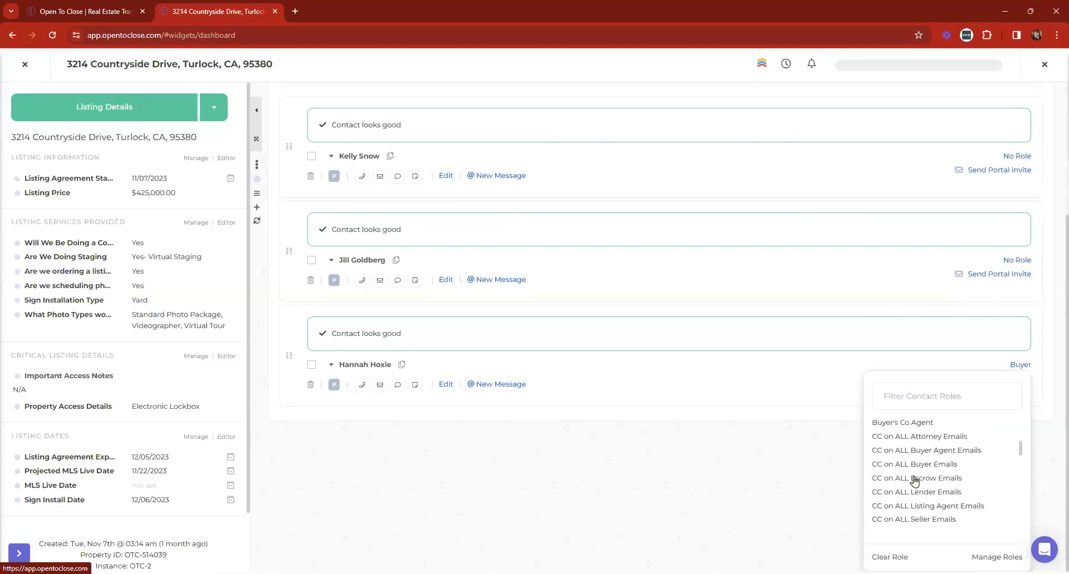
click(907, 449)
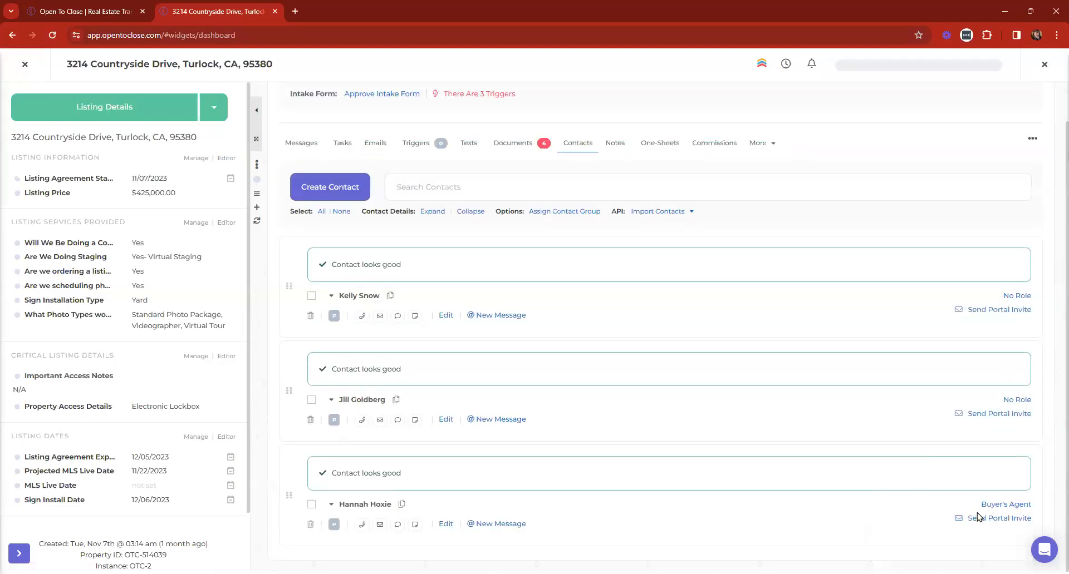
scroll(661, 350, up, 1)
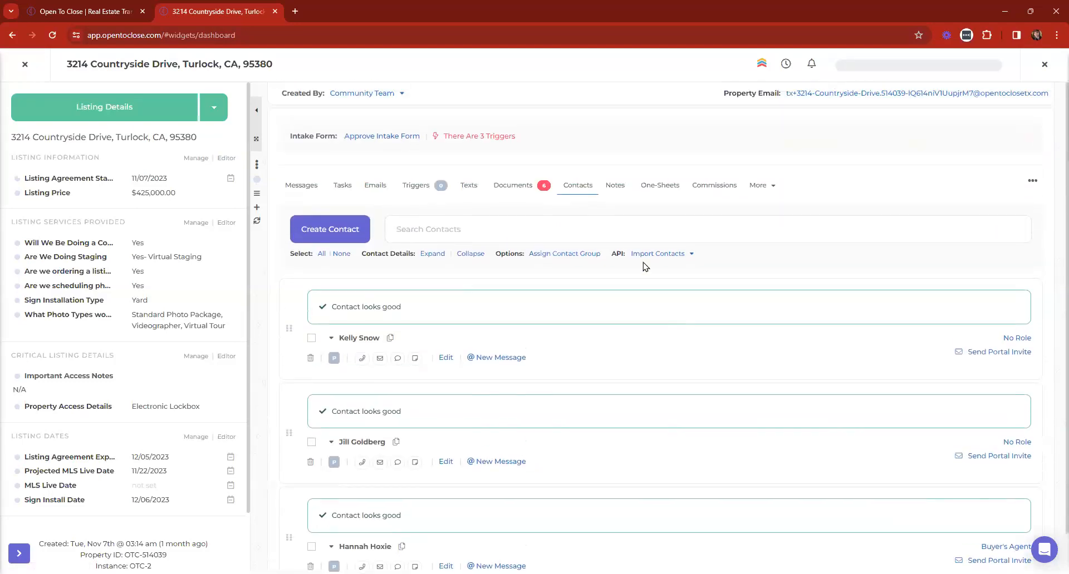
click(563, 255)
click(335, 154)
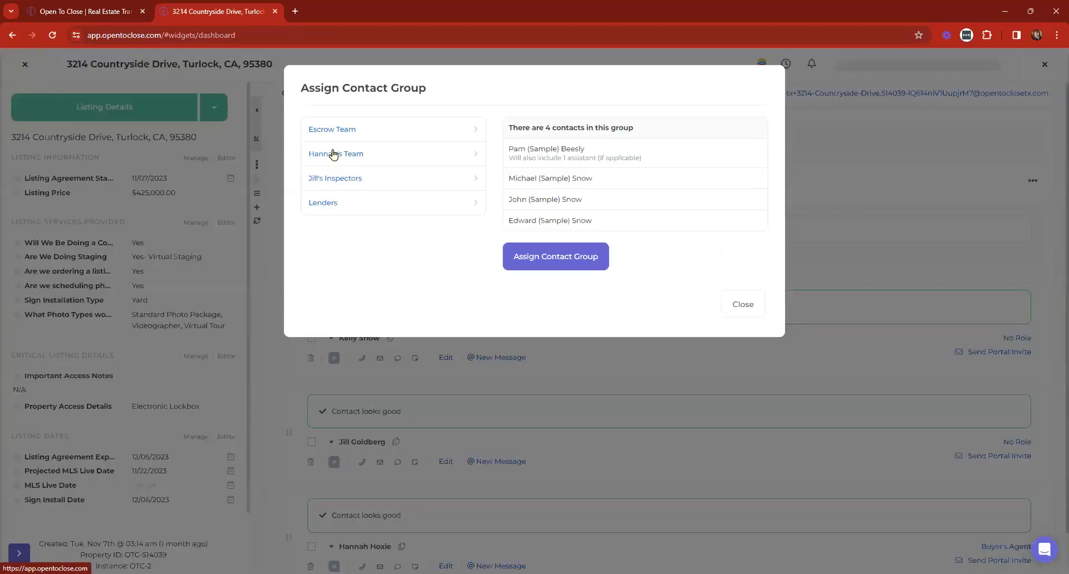
click(549, 257)
click(552, 337)
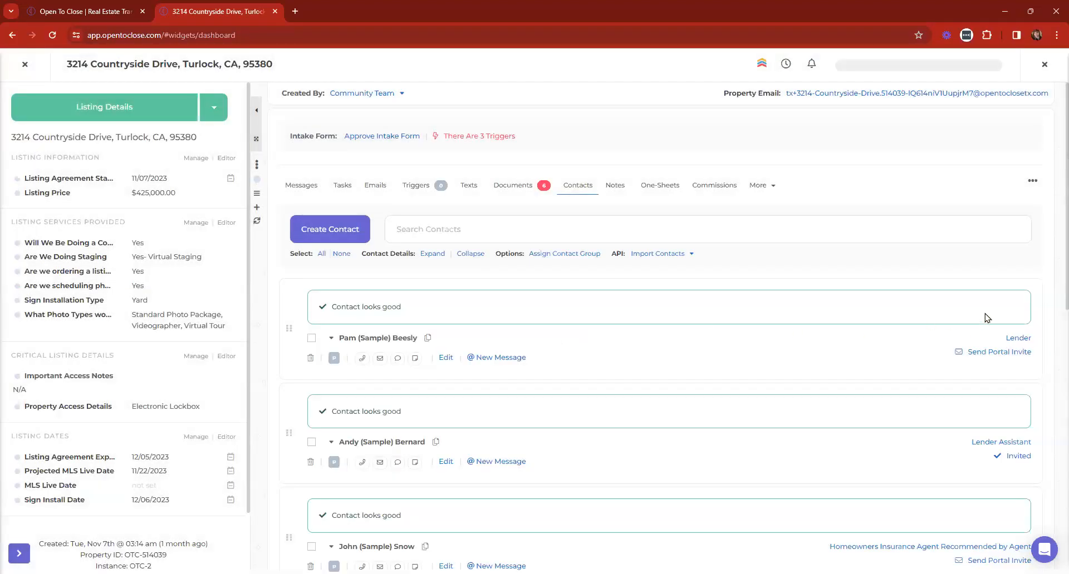
scroll(977, 346, down, 2)
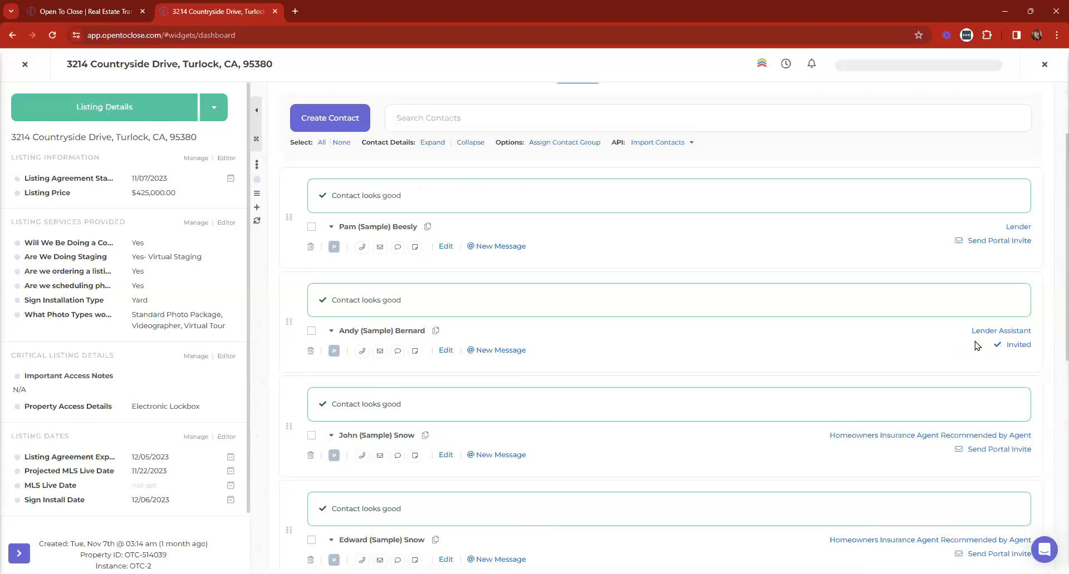
scroll(767, 332, down, 3)
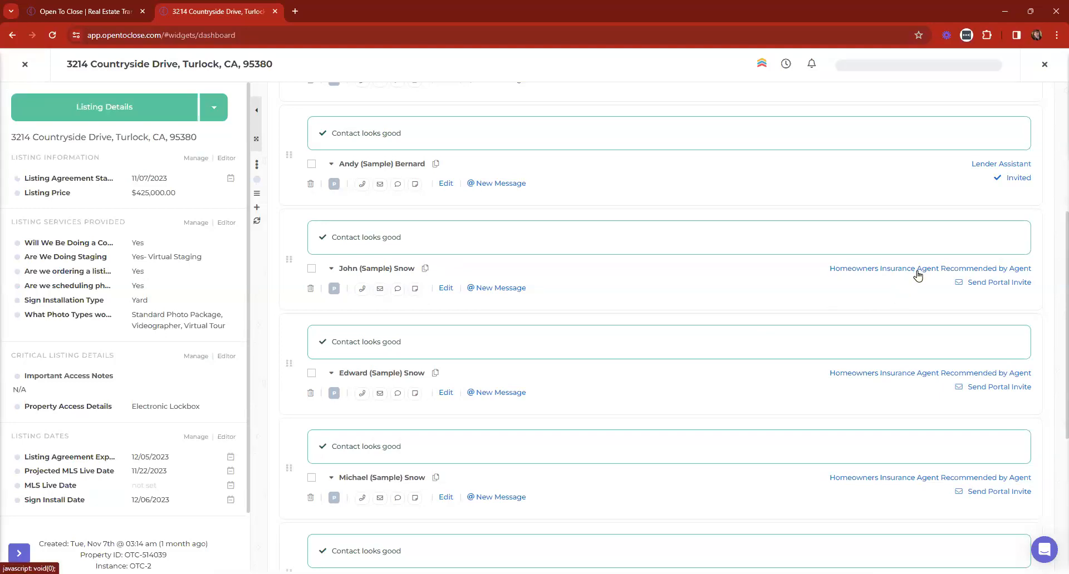
Change a sample contact's role to Home Protection Plan Representative
click(889, 271)
text(hom)
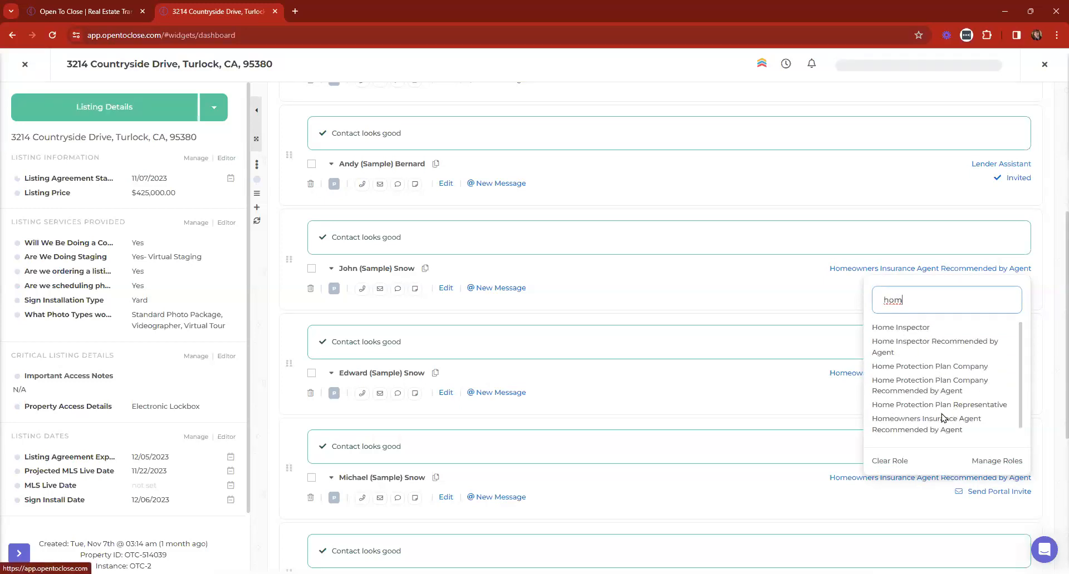
scroll(928, 399, down, 2)
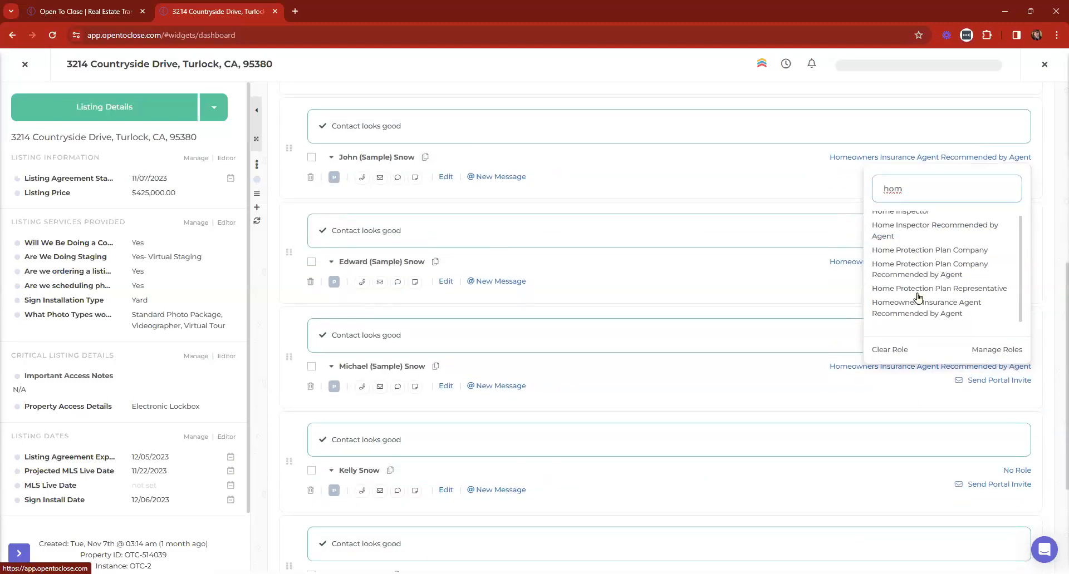
click(914, 289)
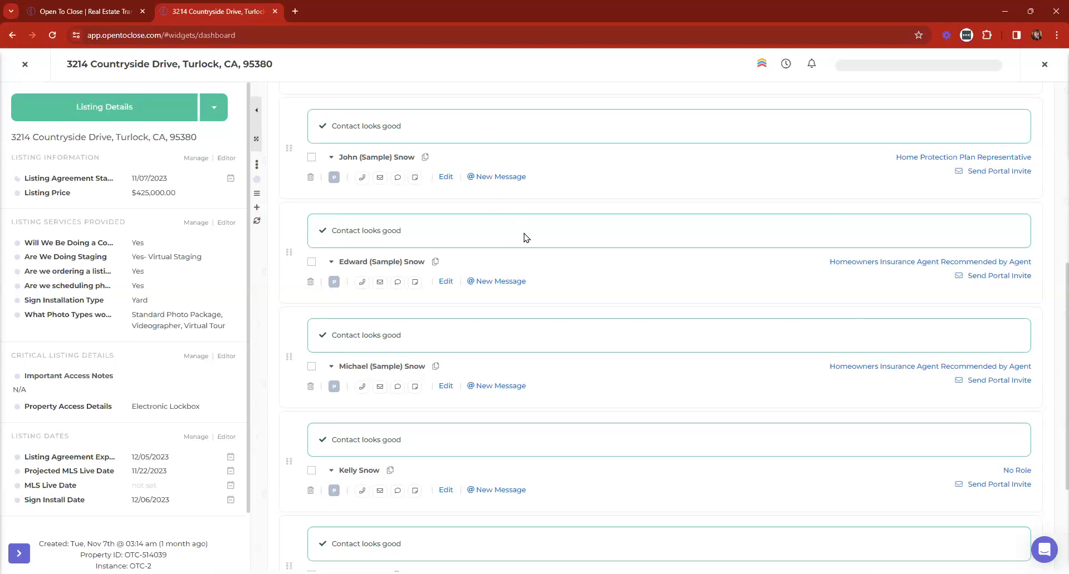
scroll(616, 295, down, 1)
scroll(616, 295, up, 7)
Dismiss the contact group chooser without assigning, then close the listing to return to the Dashboard
click(542, 223)
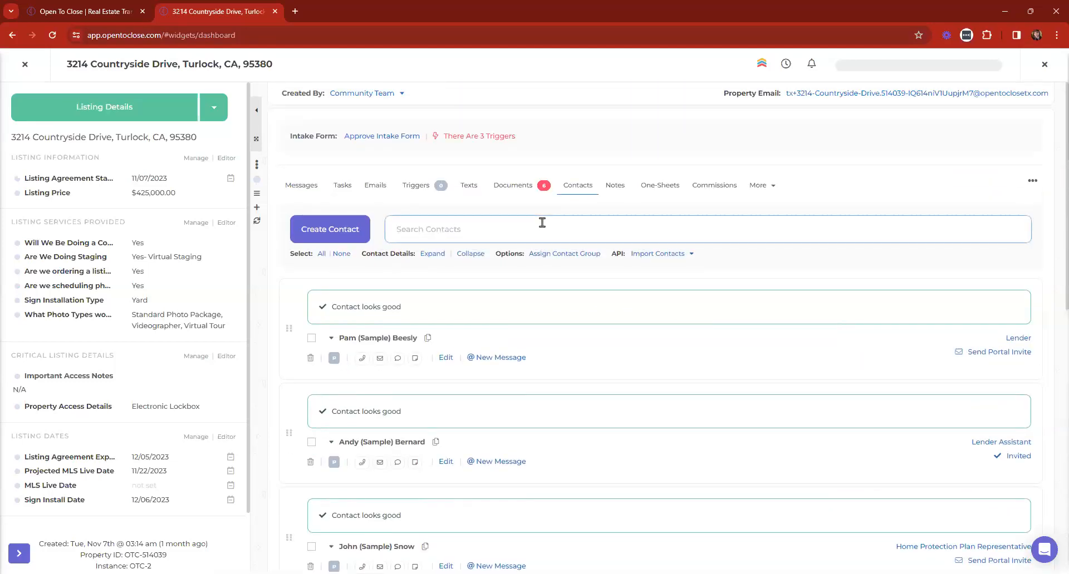
click(554, 253)
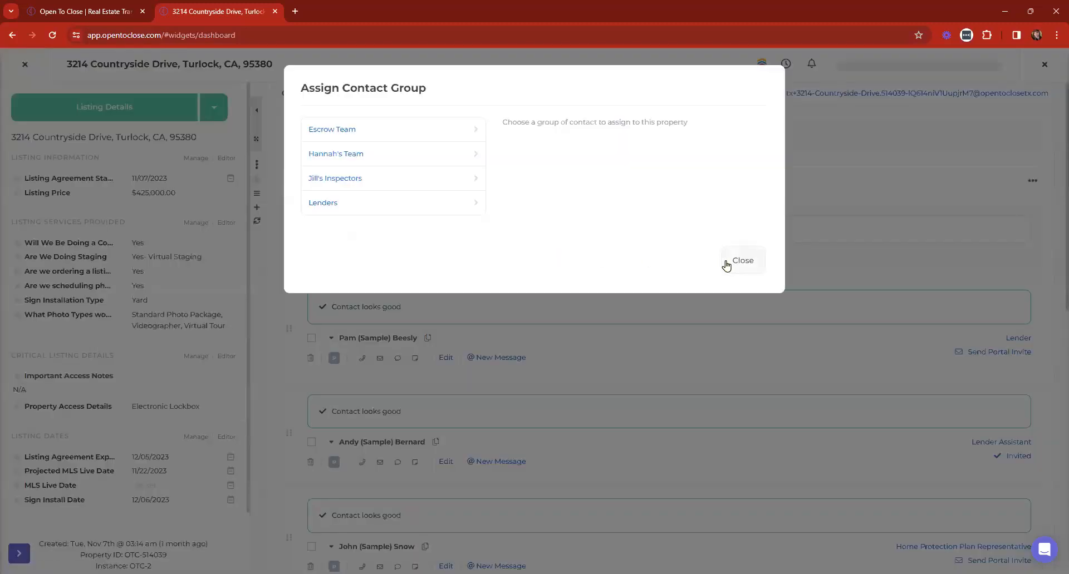
click(725, 264)
scroll(941, 298, down, 3)
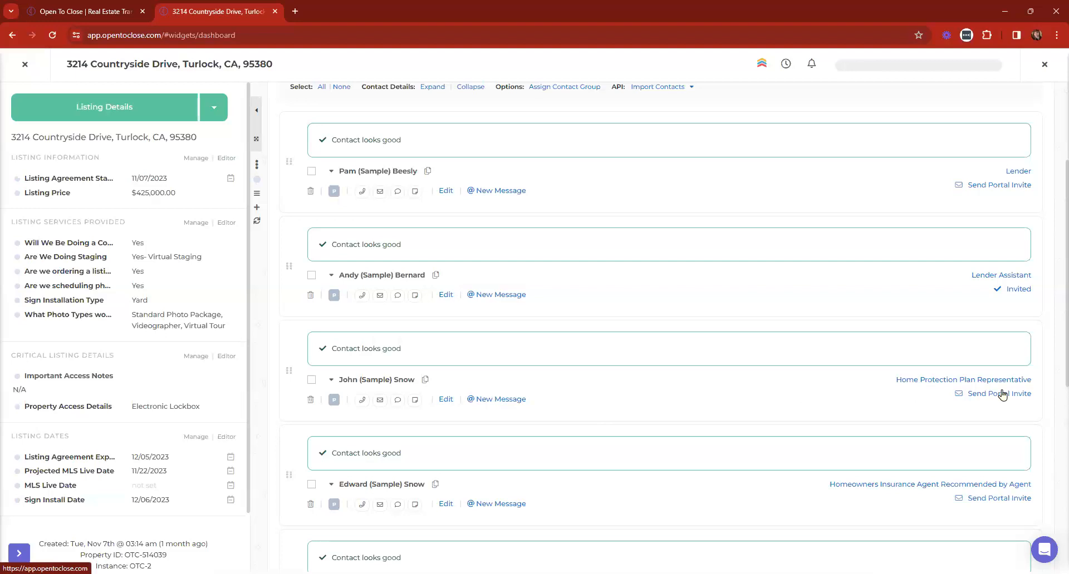
click(22, 65)
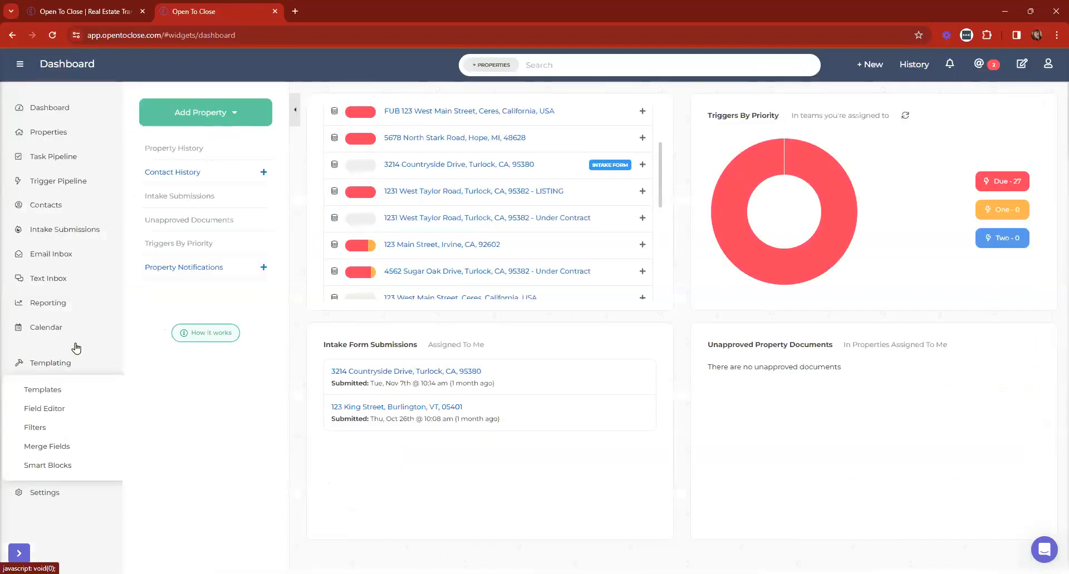
click(61, 109)
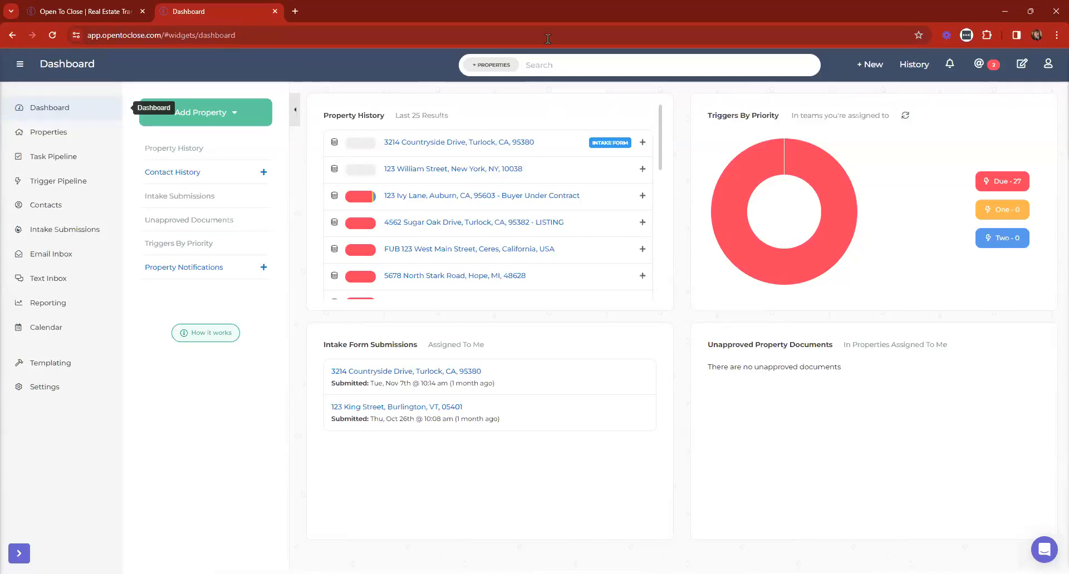
click(402, 199)
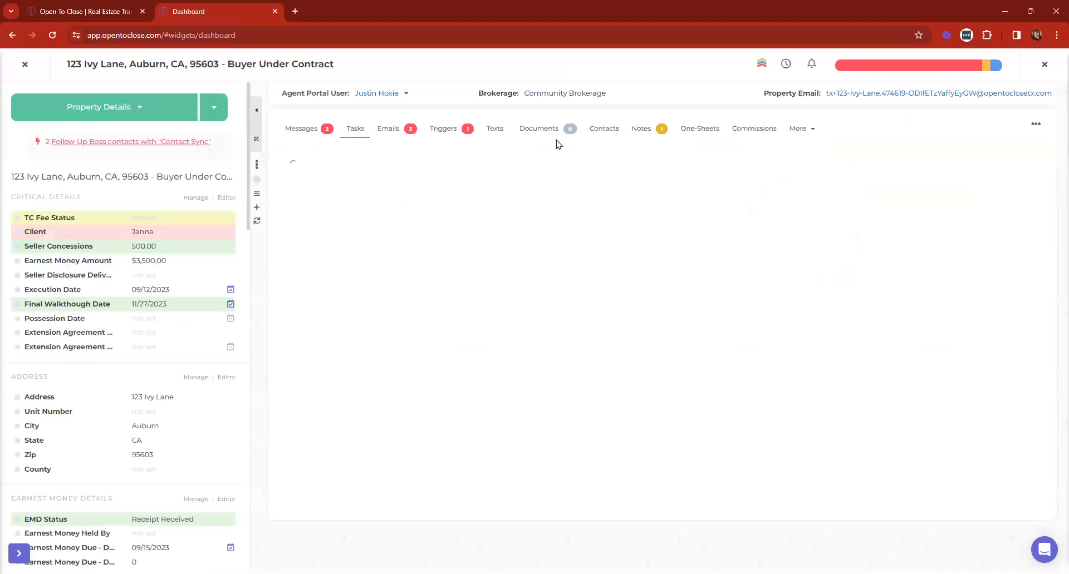
click(798, 130)
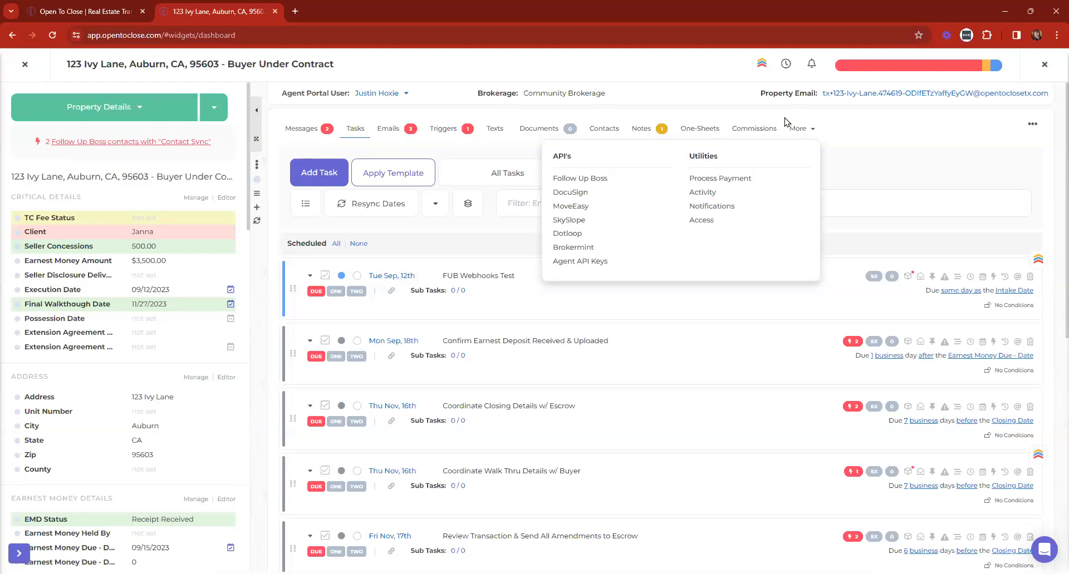
click(17, 69)
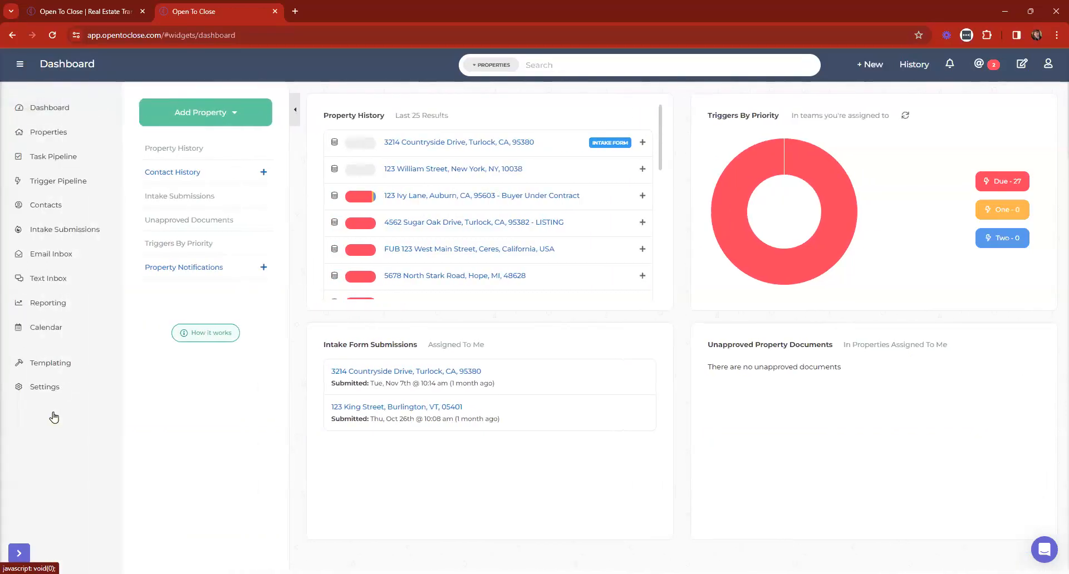
Review the connected DocuSign profiles under Settings > Apps & API's
click(18, 387)
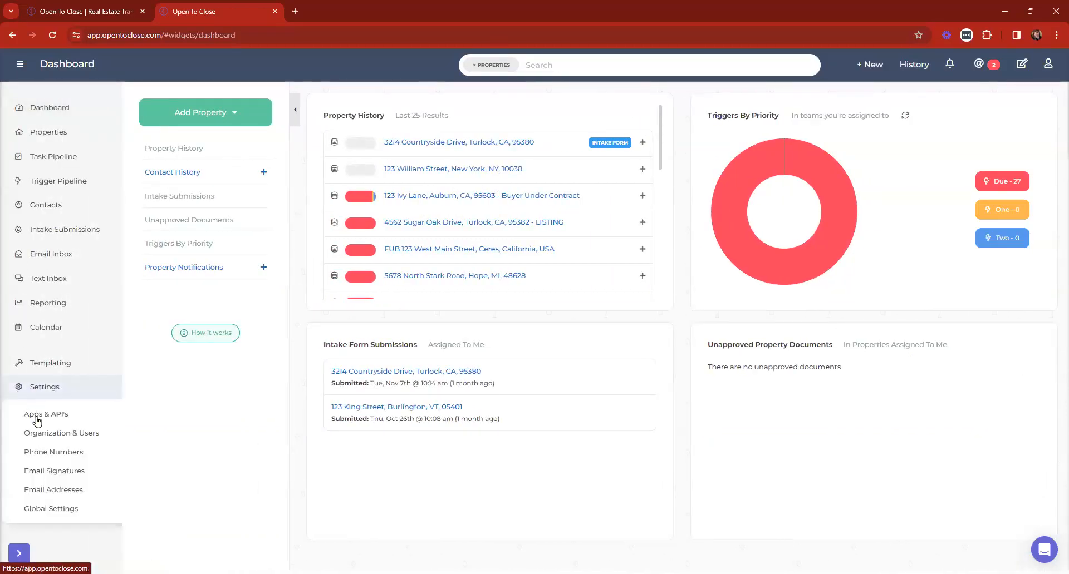
click(34, 413)
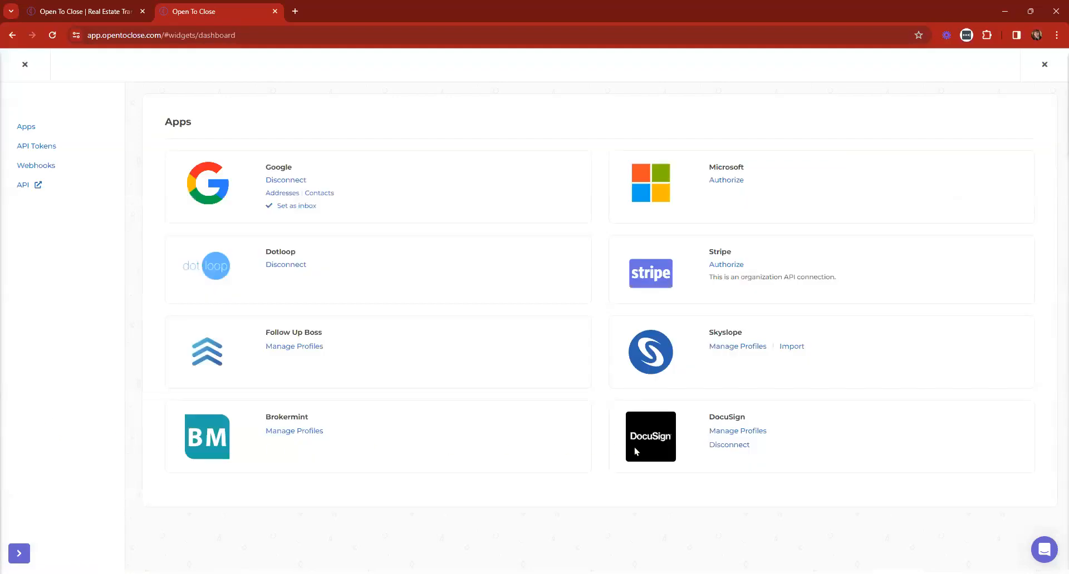
click(756, 432)
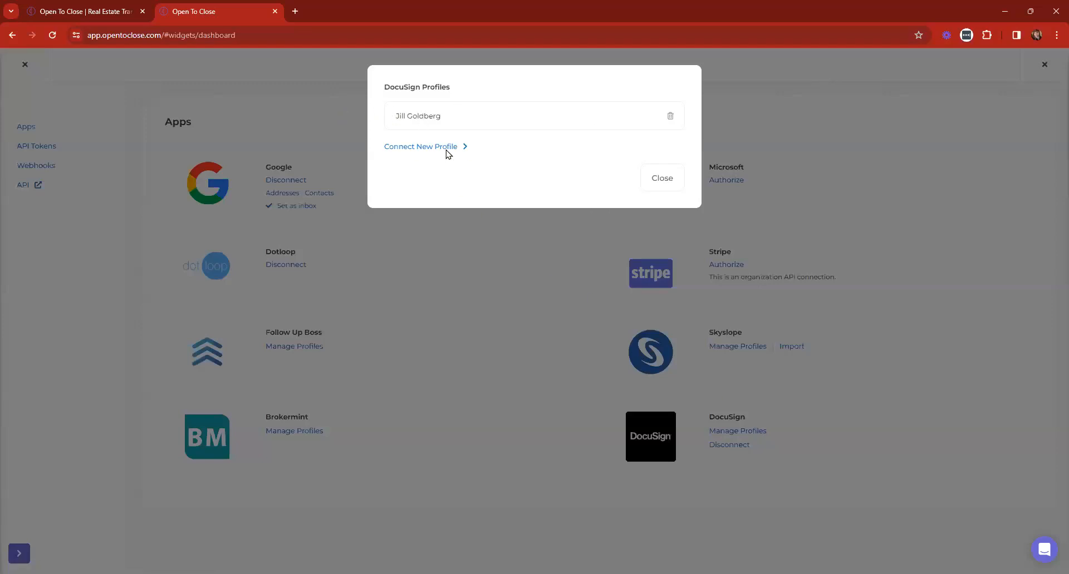
click(662, 178)
Return to the dashboard and reopen the 123 Ivy Lane property with its extra options
click(25, 65)
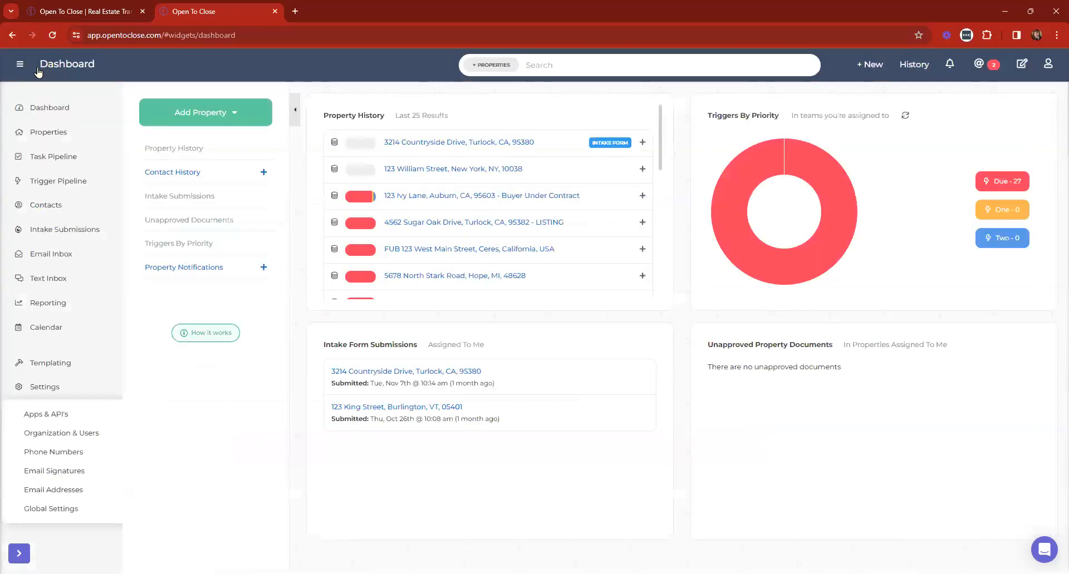
click(466, 196)
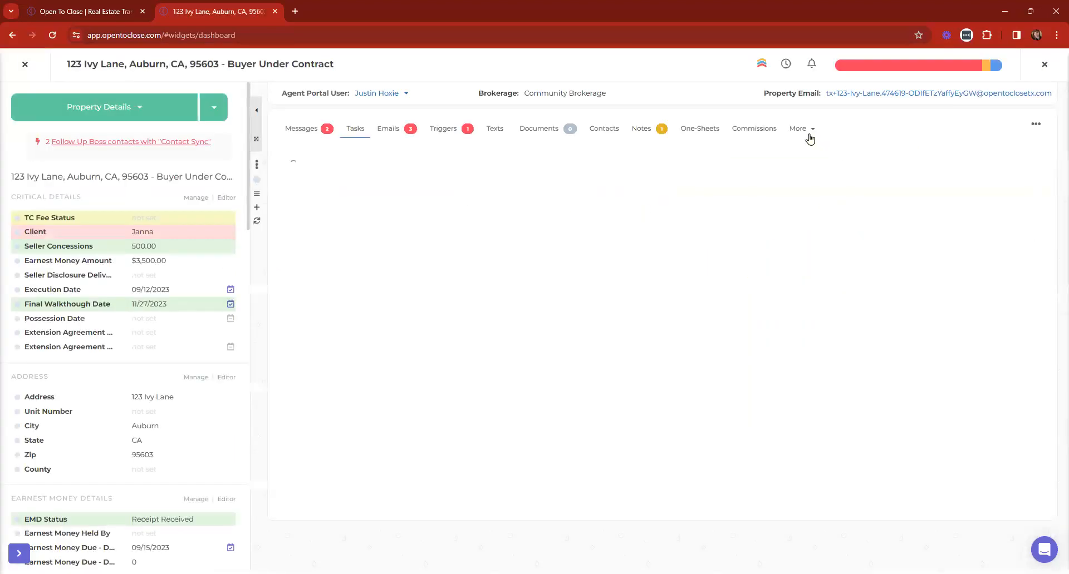
click(802, 131)
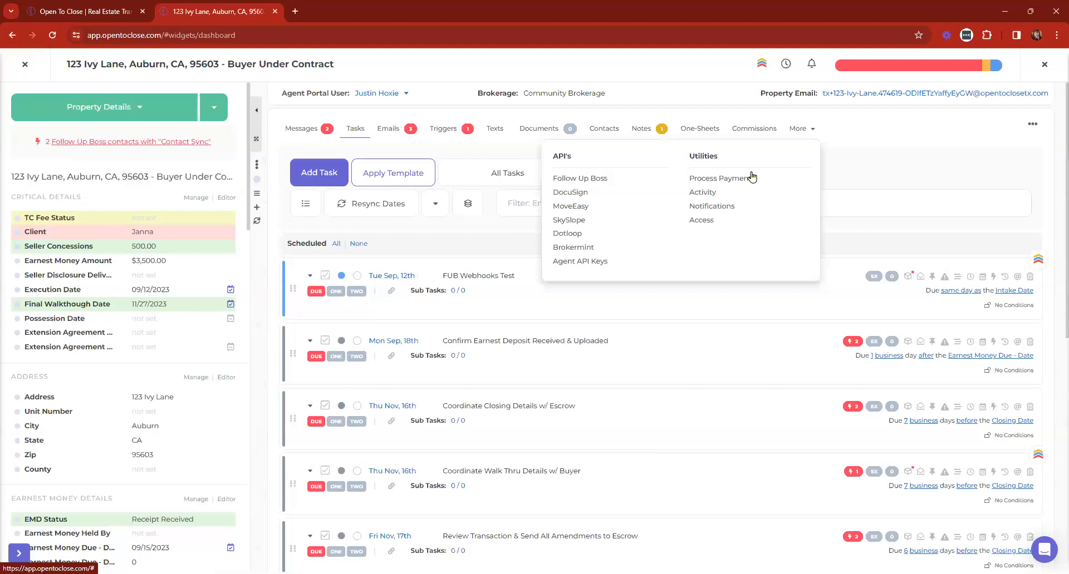
Check the property's DocuSign envelopes, then switch to its Documents list
click(569, 192)
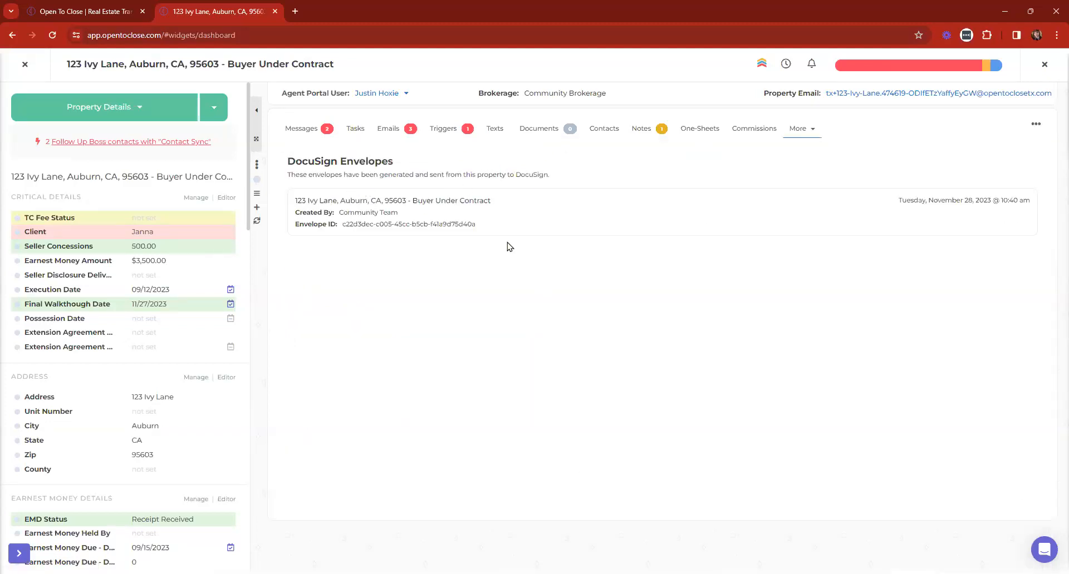
click(539, 131)
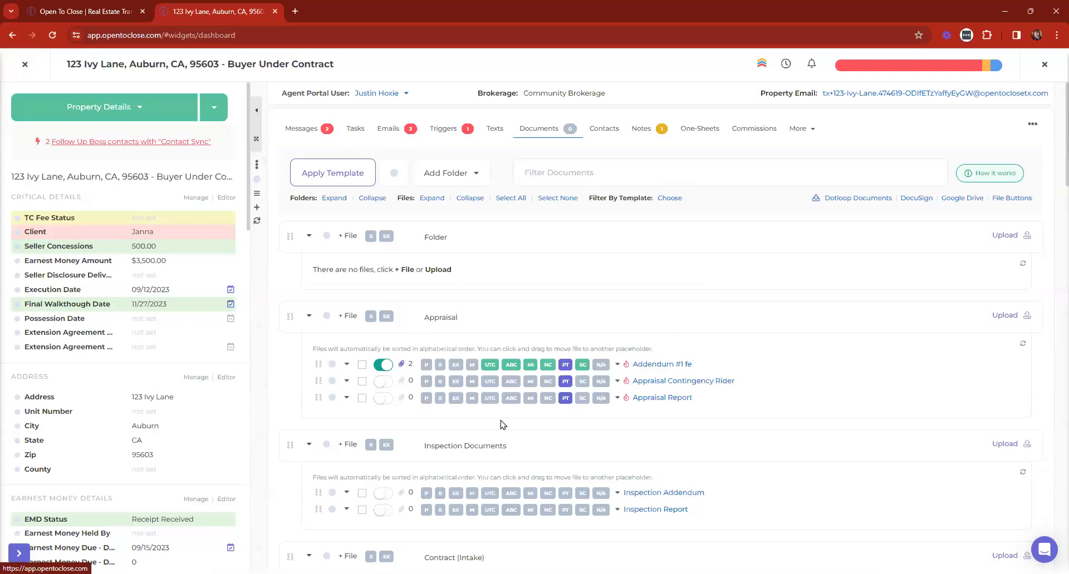
Preview the Addendum #1 fe main file and close the preview
scroll(516, 354, down, 2)
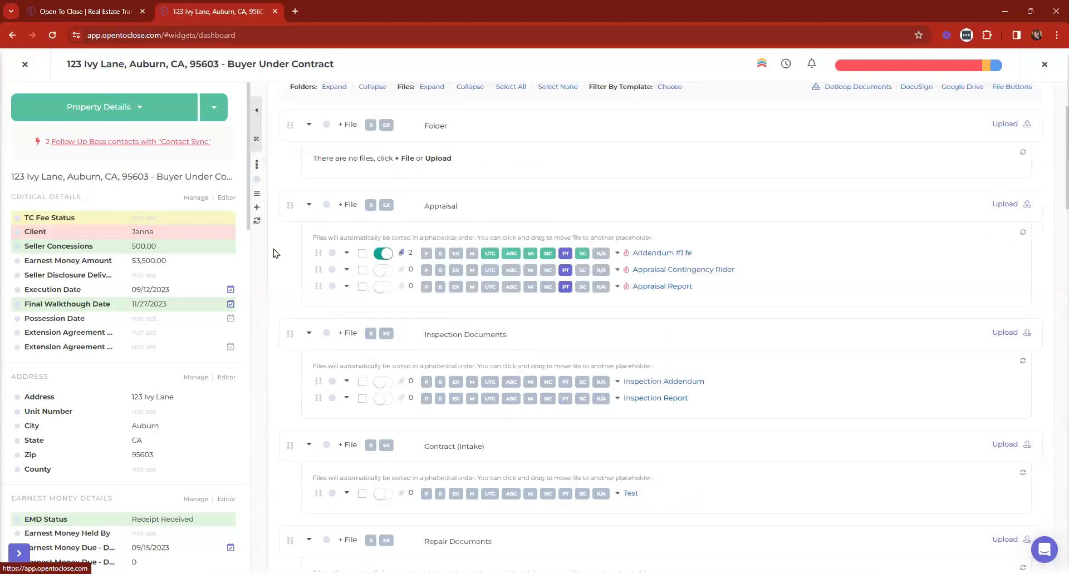
click(410, 255)
scroll(818, 226, down, 3)
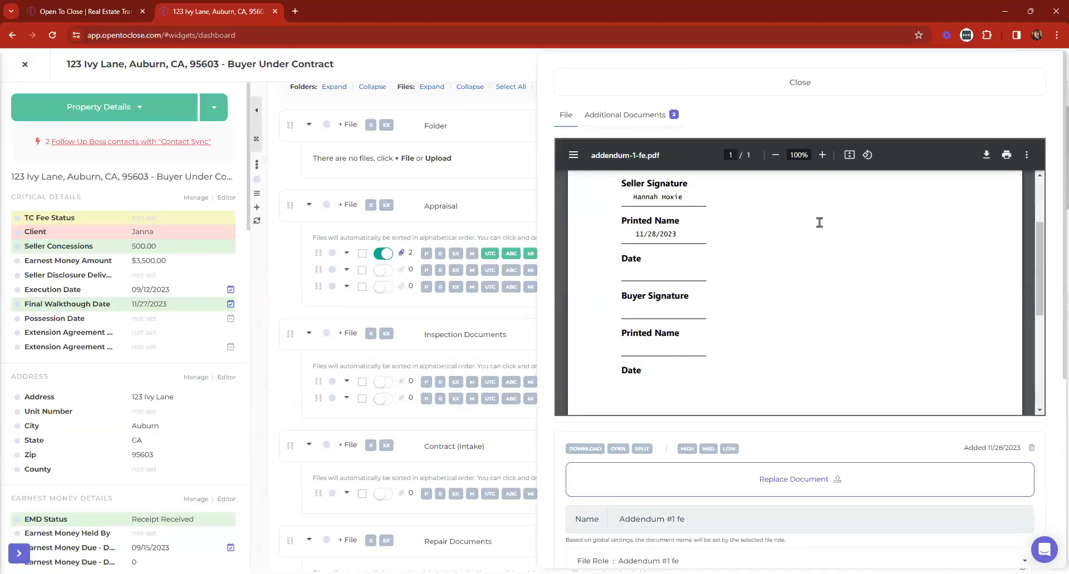
scroll(830, 234, down, 5)
scroll(803, 274, up, 6)
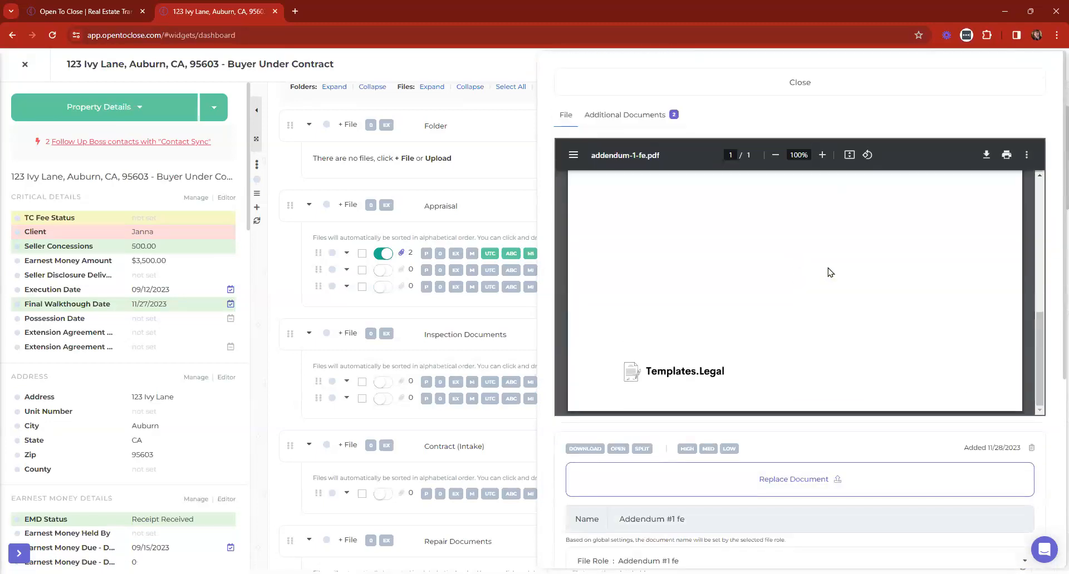
click(672, 89)
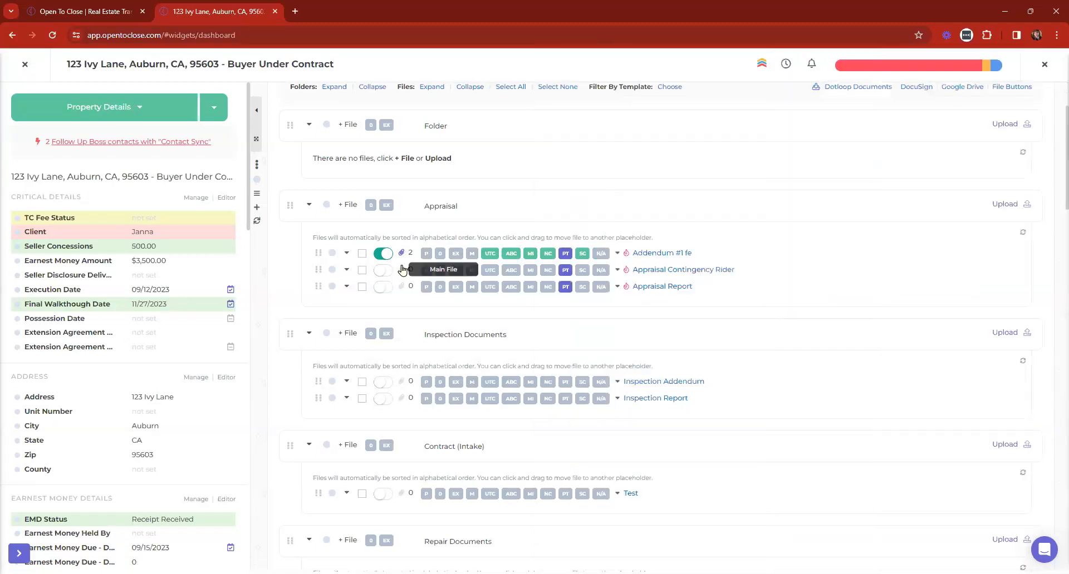
Select Addendum #1 fe and start a DocuSign envelope for it from Options
click(362, 255)
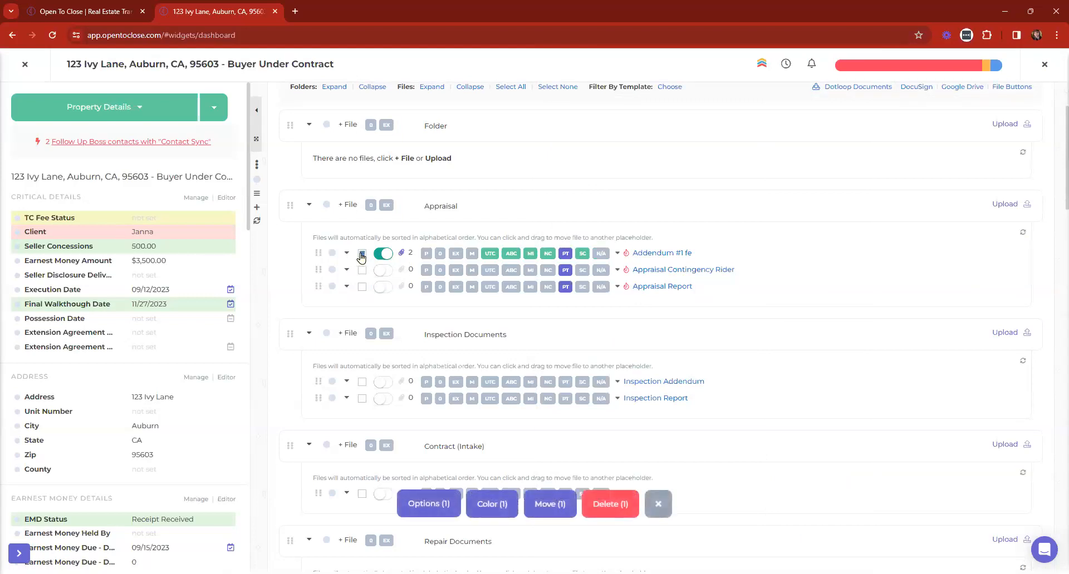
click(415, 505)
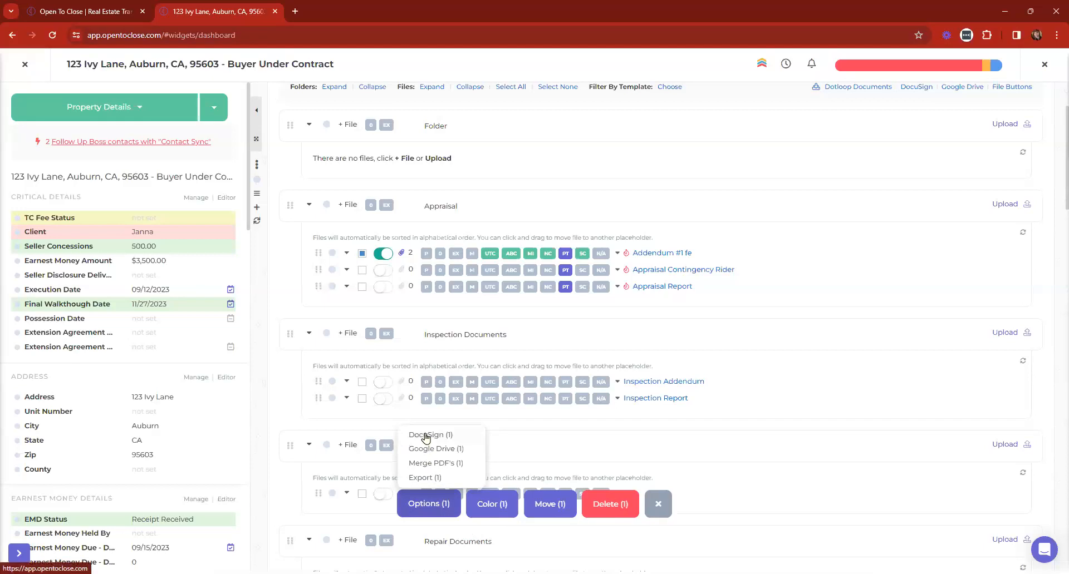
click(345, 254)
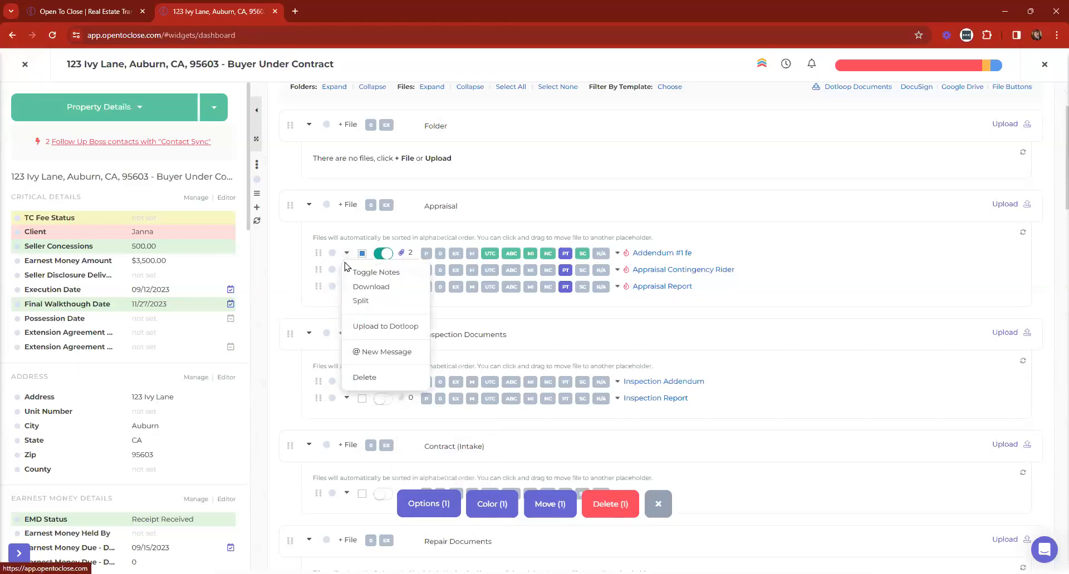
click(346, 256)
click(425, 504)
click(422, 435)
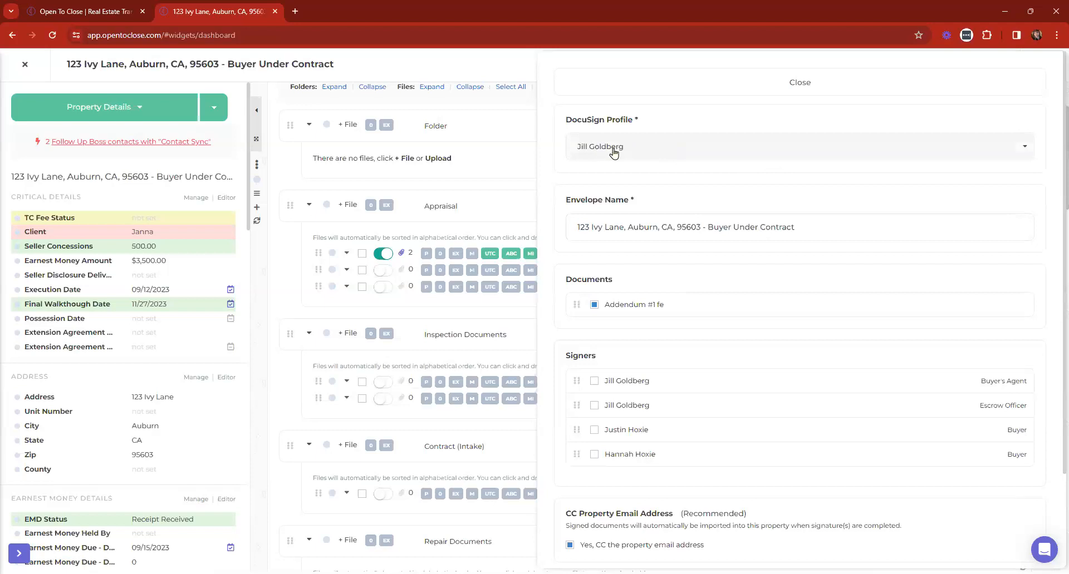
Keep the existing DocuSign profile, review the envelope form, then close it
click(682, 155)
click(675, 152)
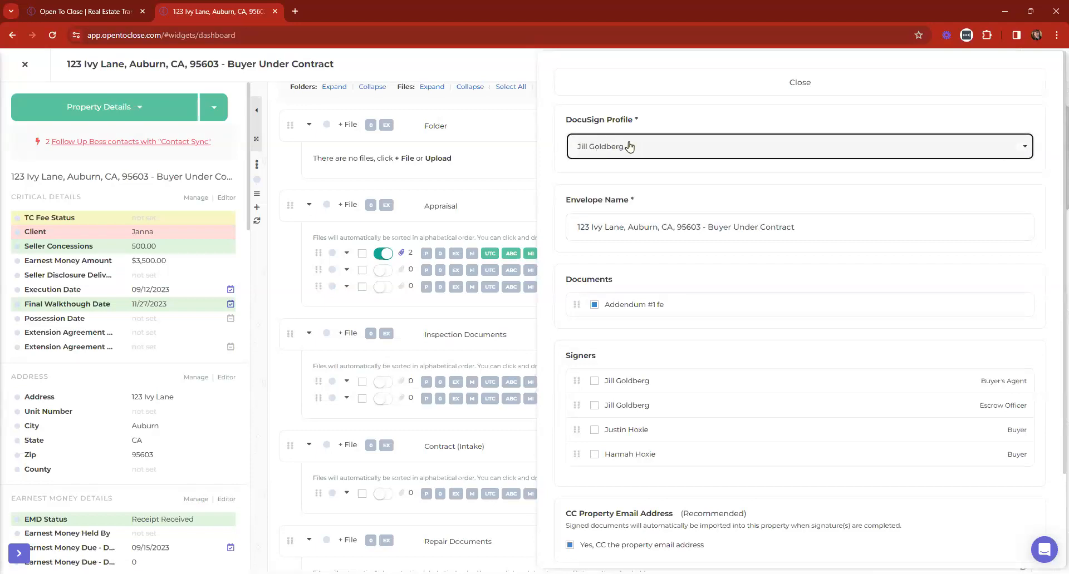
scroll(629, 148, down, 1)
scroll(629, 148, down, 2)
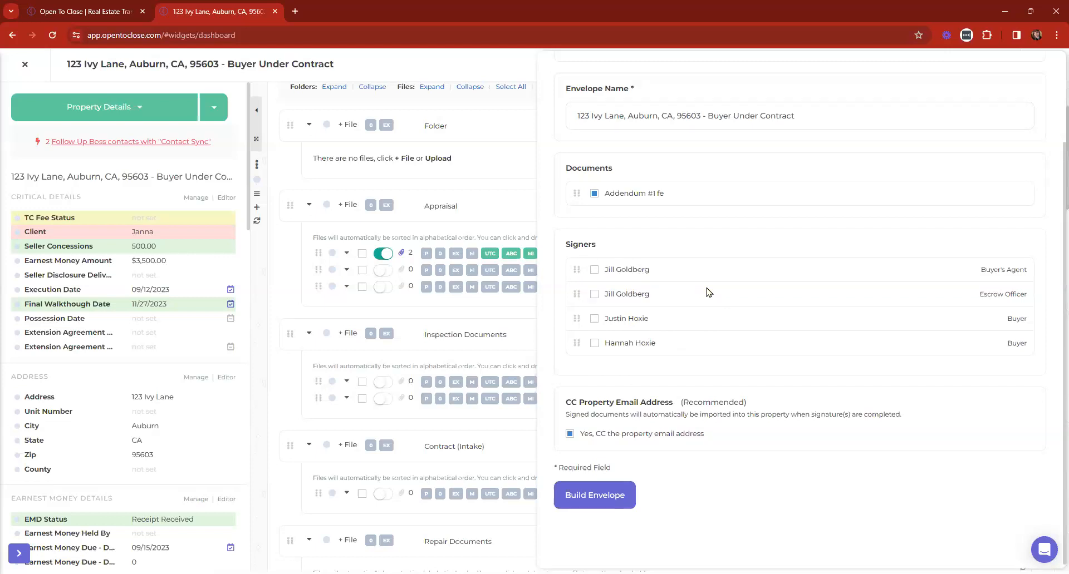
scroll(280, 322, up, 2)
scroll(548, 111, up, 2)
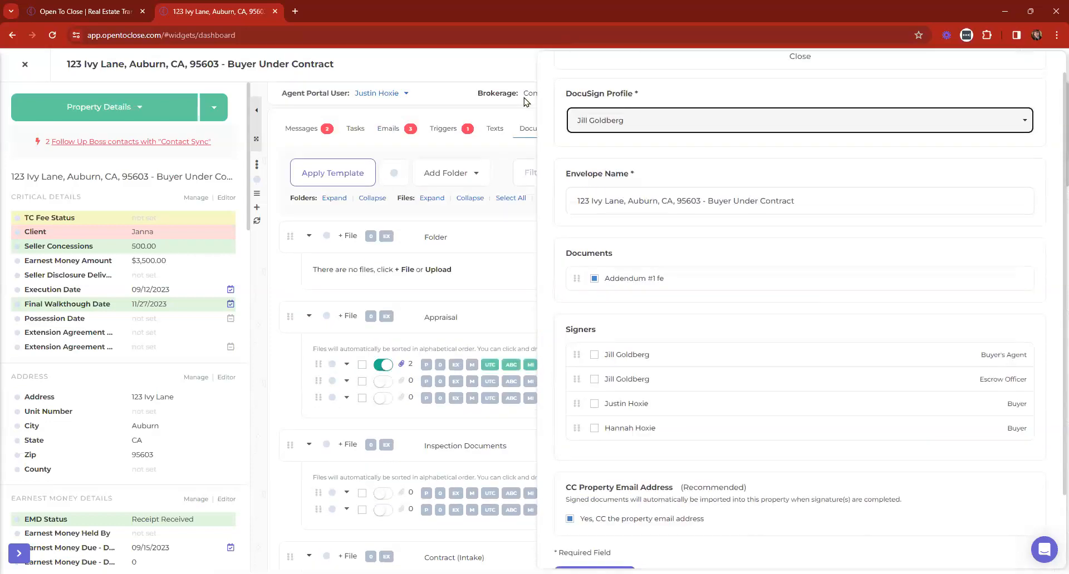
click(587, 82)
Restart the Addendum #1 fe envelope, build it, and open it in DocuSign
click(362, 364)
click(423, 501)
click(426, 439)
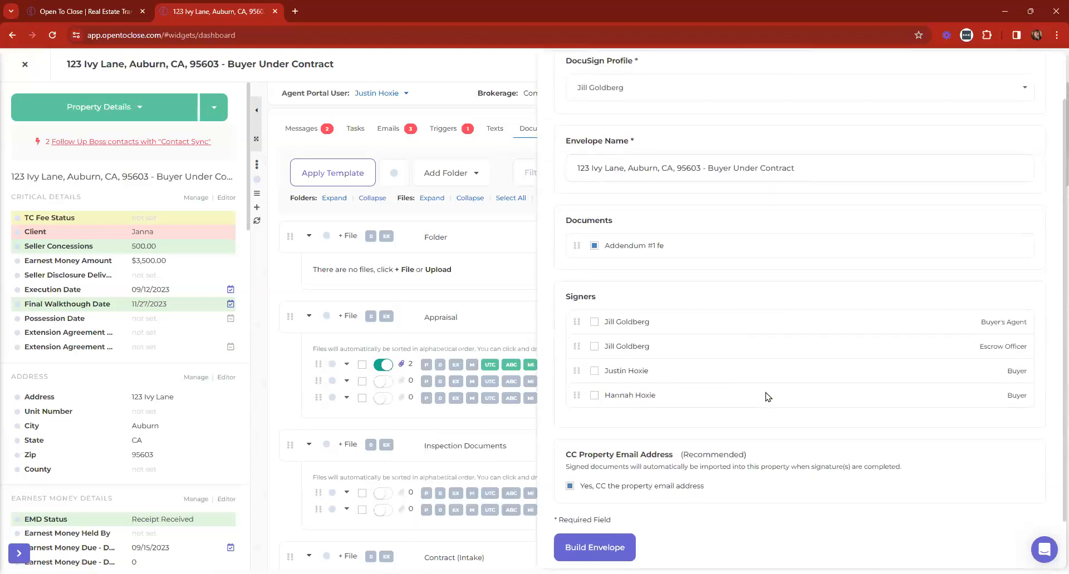
scroll(767, 397, down, 1)
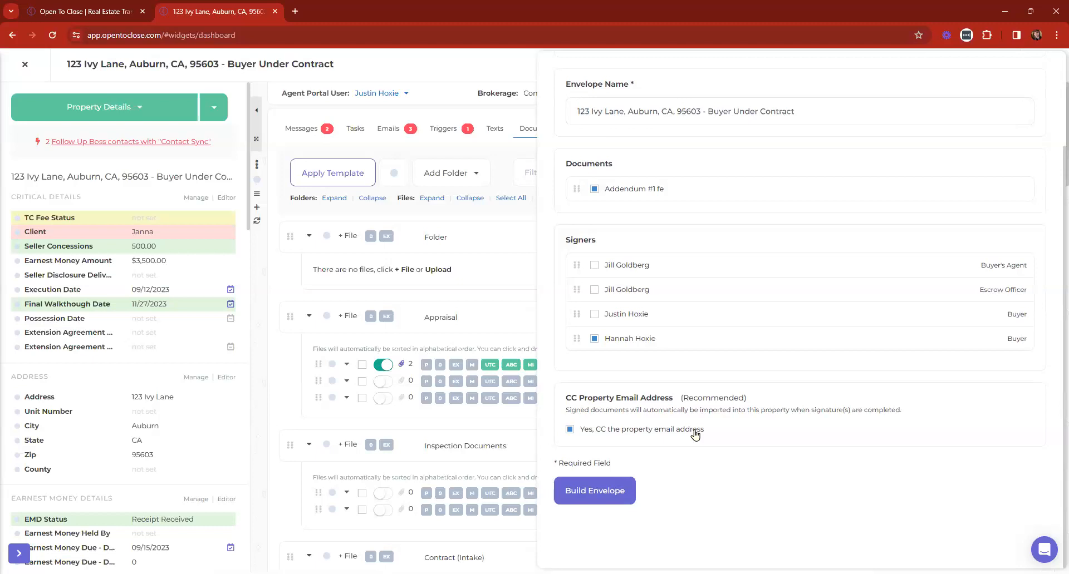
click(607, 493)
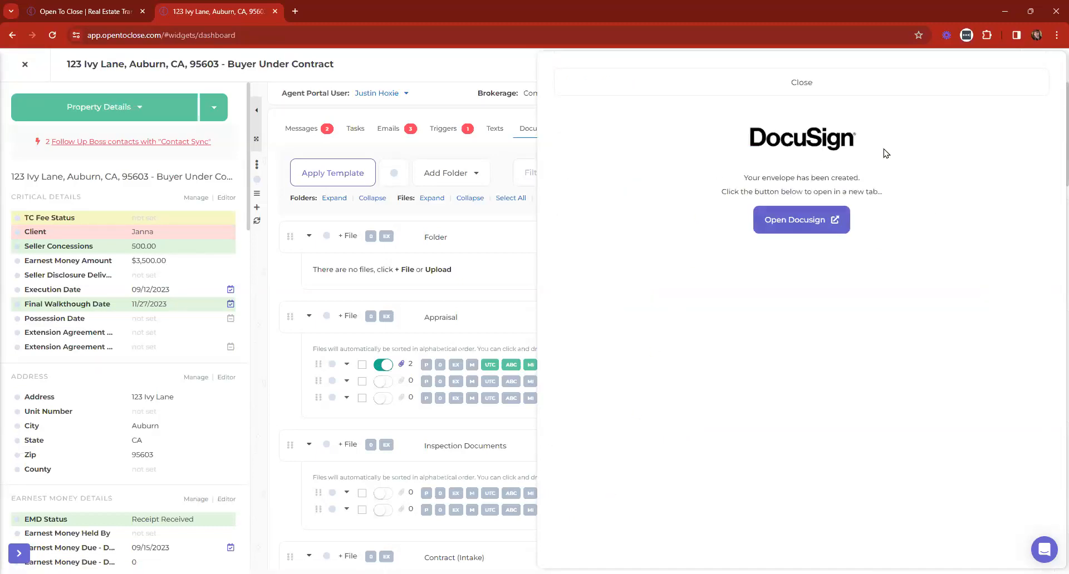
click(793, 220)
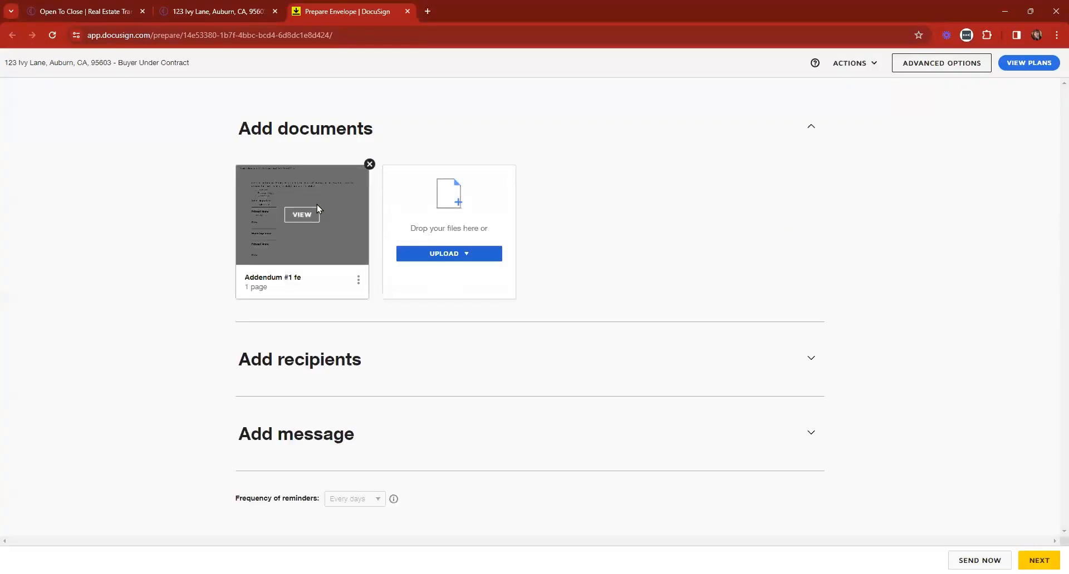
Preview the Addendum #1 fe document in DocuSign and close the preview
click(314, 212)
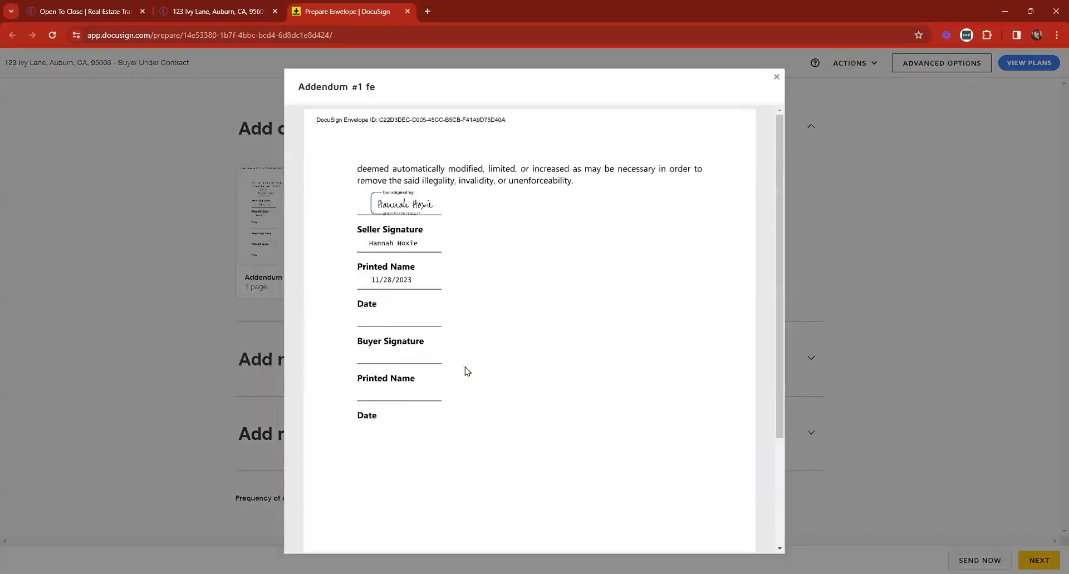
scroll(468, 372, down, 3)
click(776, 76)
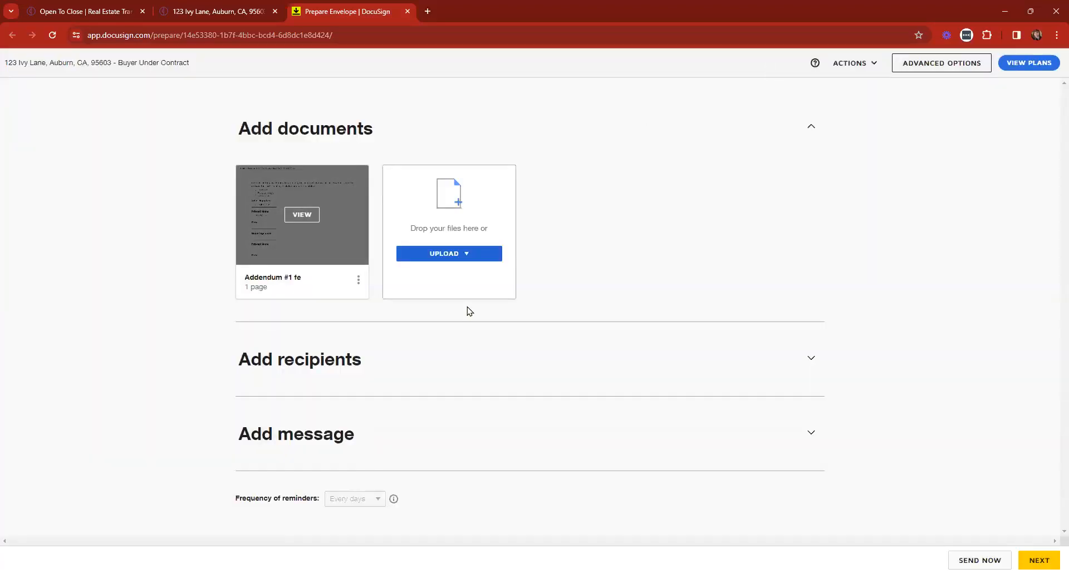
Replace Signer 1's email with a suggested contact and continue to field placement
click(353, 360)
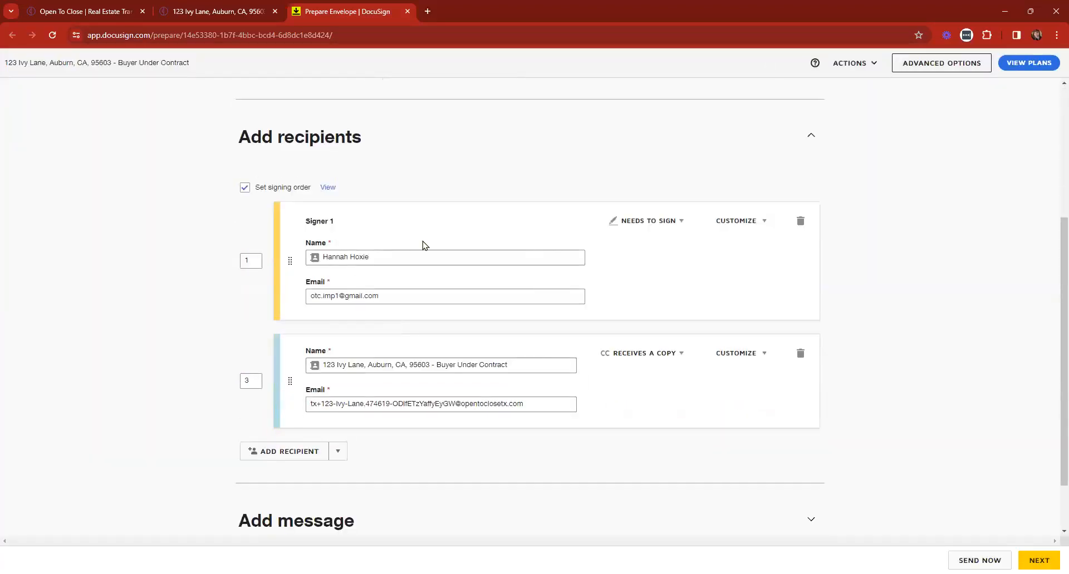
triple_click(399, 295)
key(BackSpace)
text(hannah)
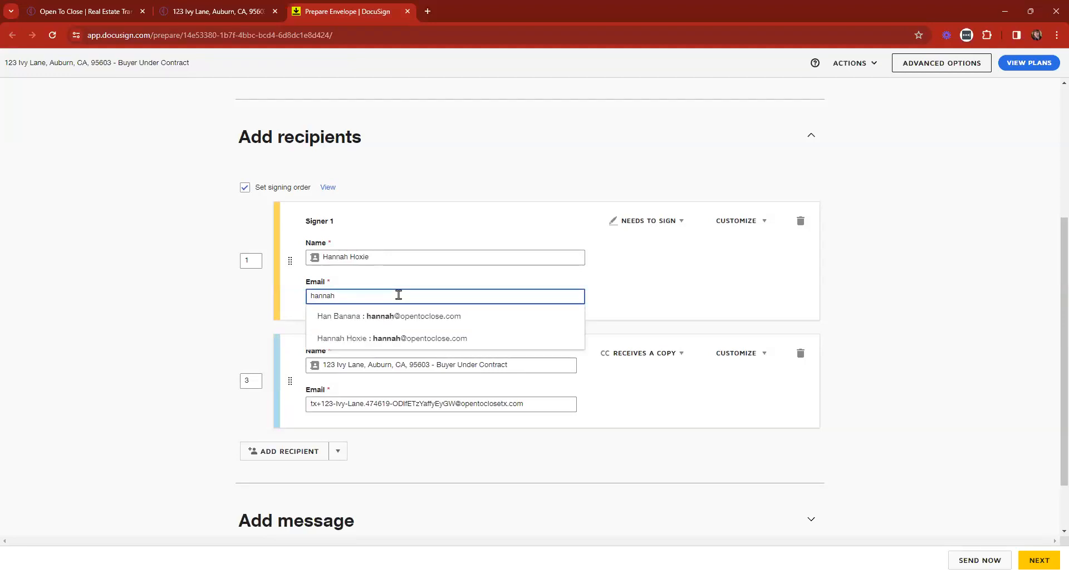
click(357, 316)
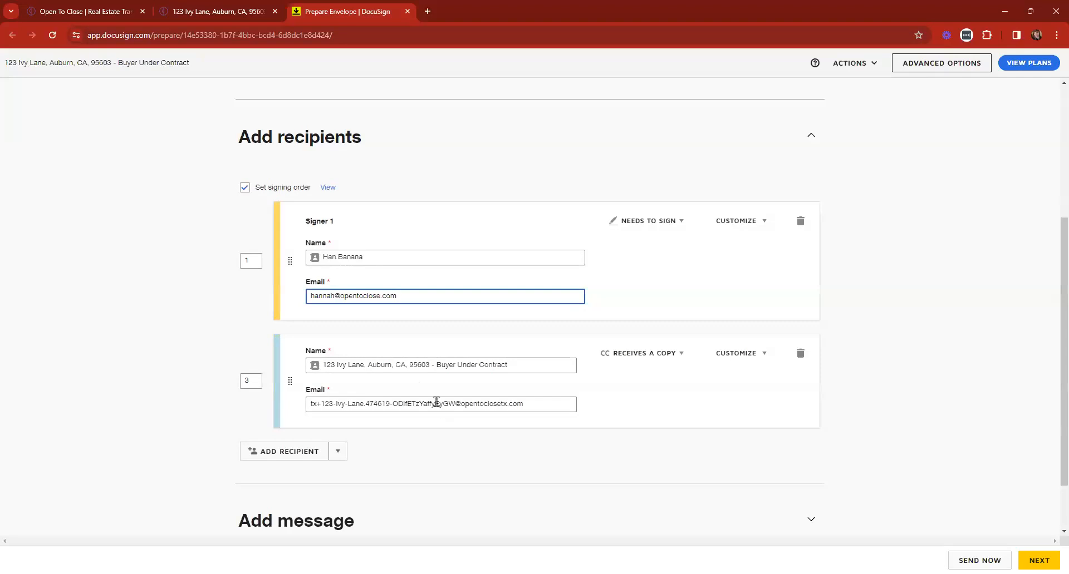
scroll(425, 389, down, 1)
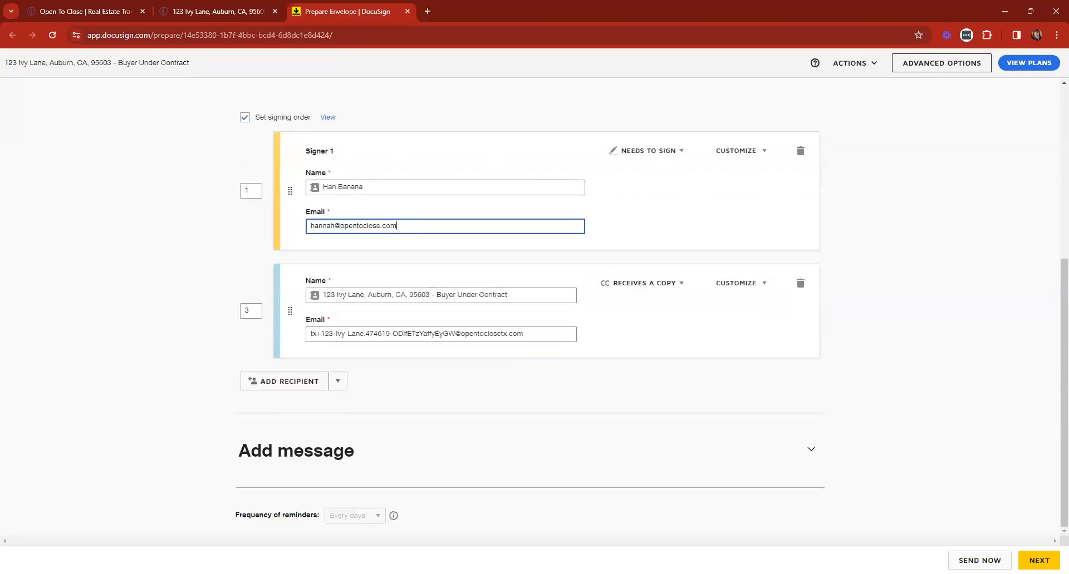
click(1025, 555)
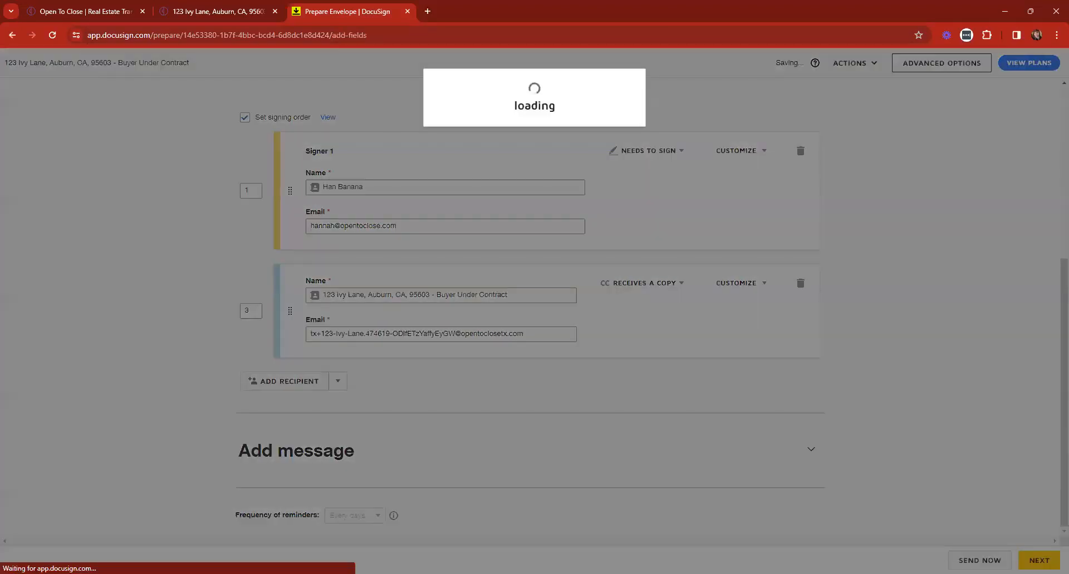
Place a Signature field on the Buyer Signature line, send the envelope, and close the confirmation
scroll(356, 313, up, 2)
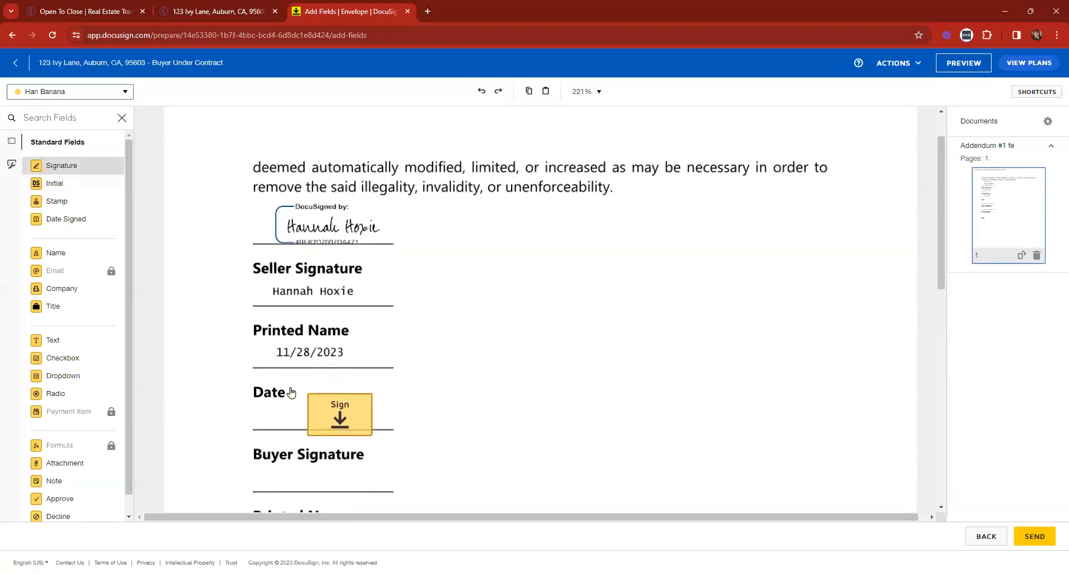
scroll(308, 346, down, 2)
click(301, 340)
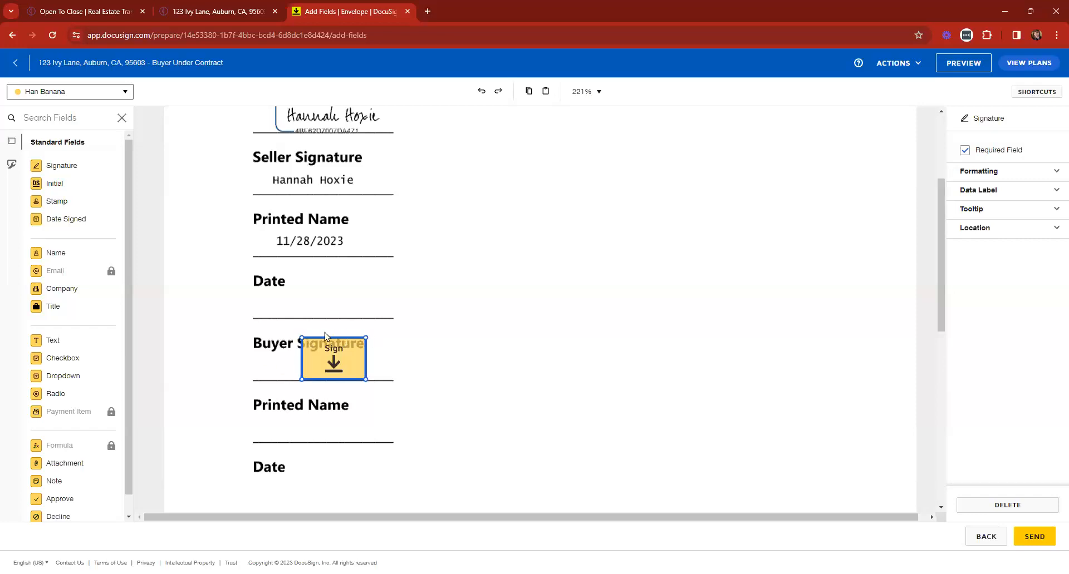
click(1040, 540)
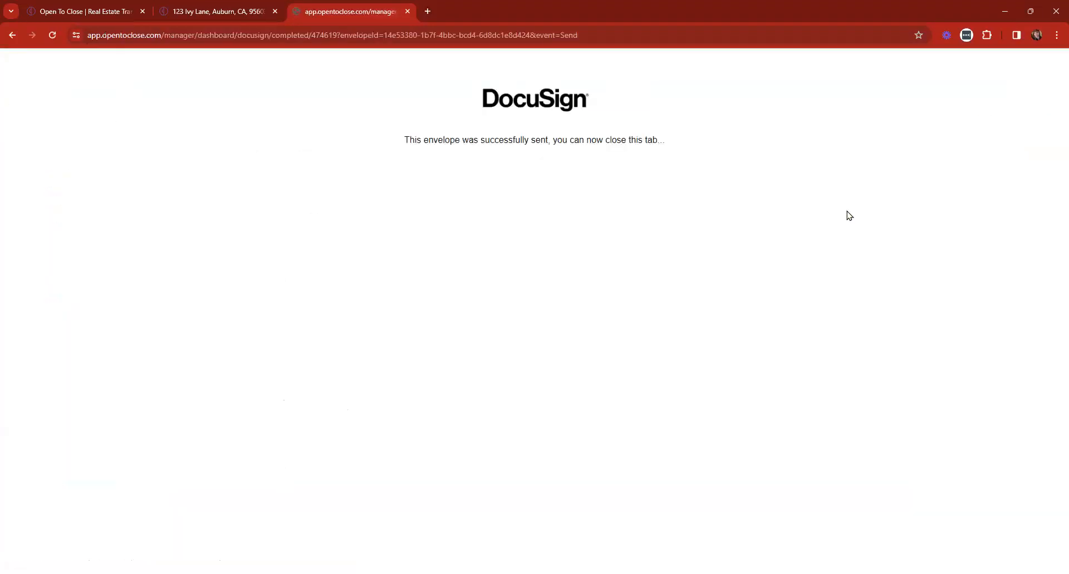
click(407, 11)
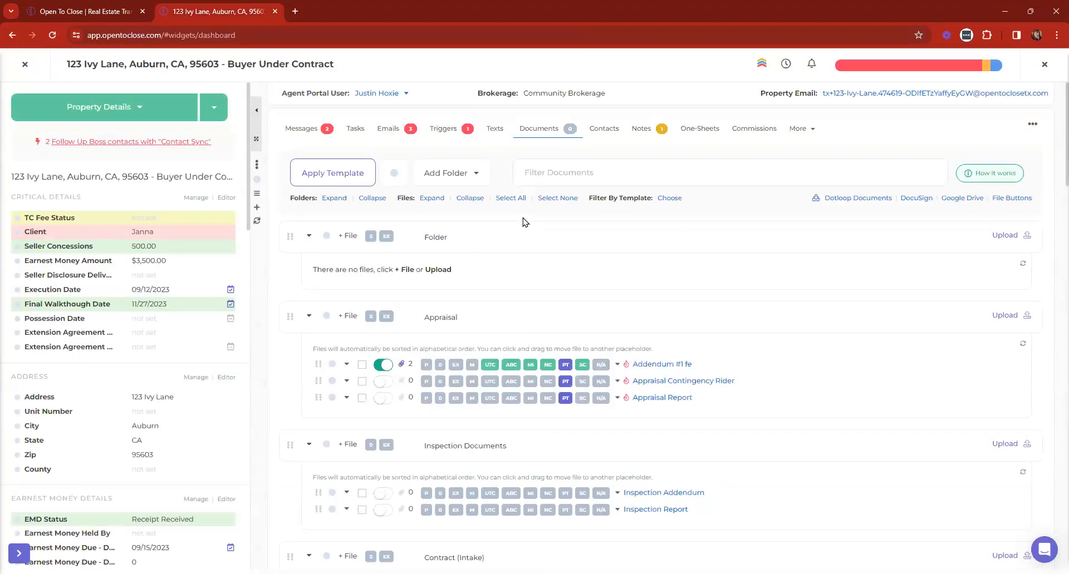
Search 'docusi' in a new tab and close the resulting DocuSign error page
click(293, 11)
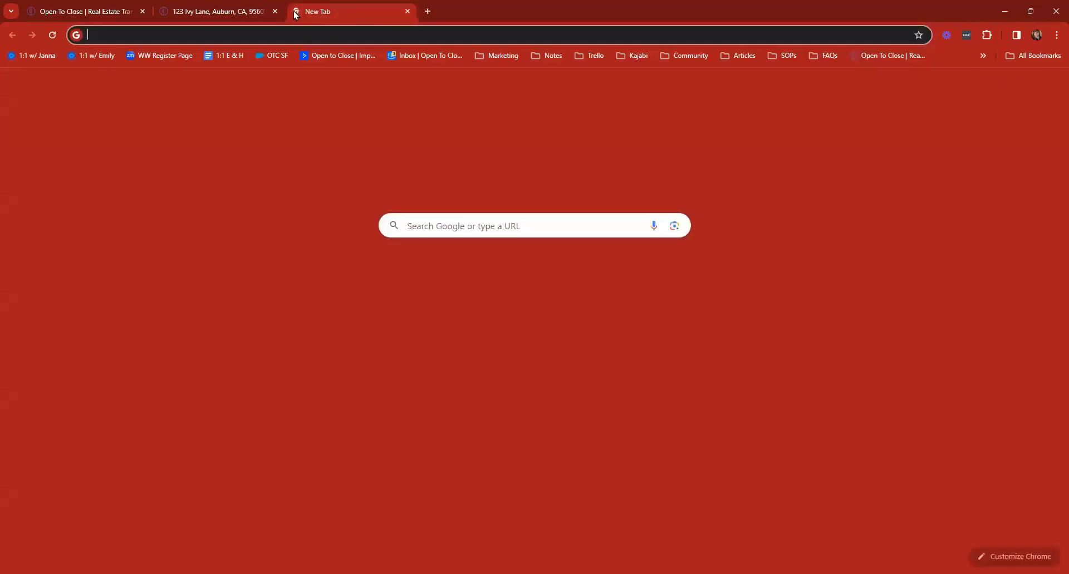
text(docusi)
key(Return)
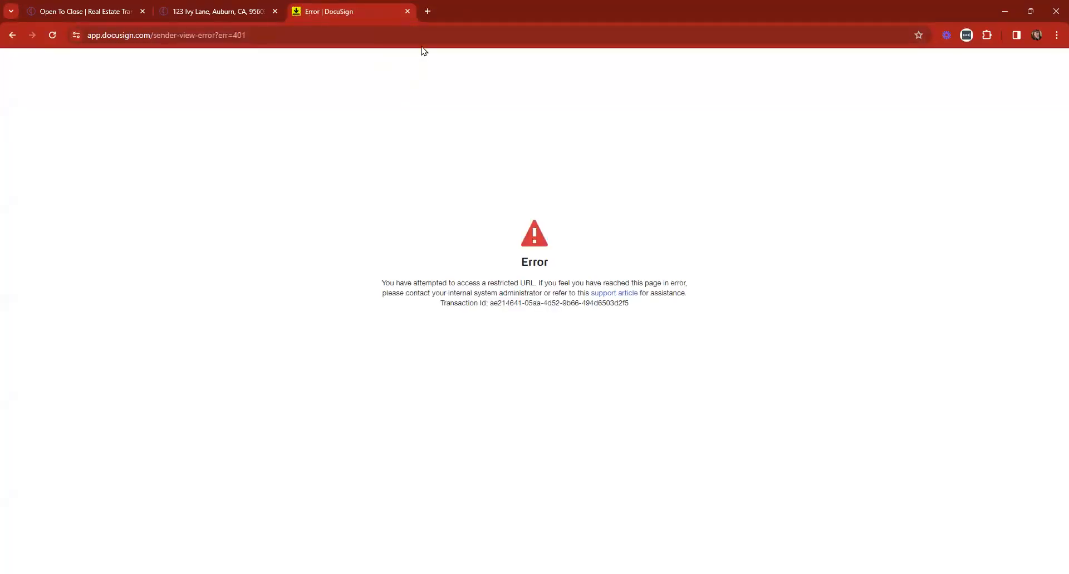
click(407, 11)
Open the DocuSign eSignature admin site in a new tab and log in
click(302, 11)
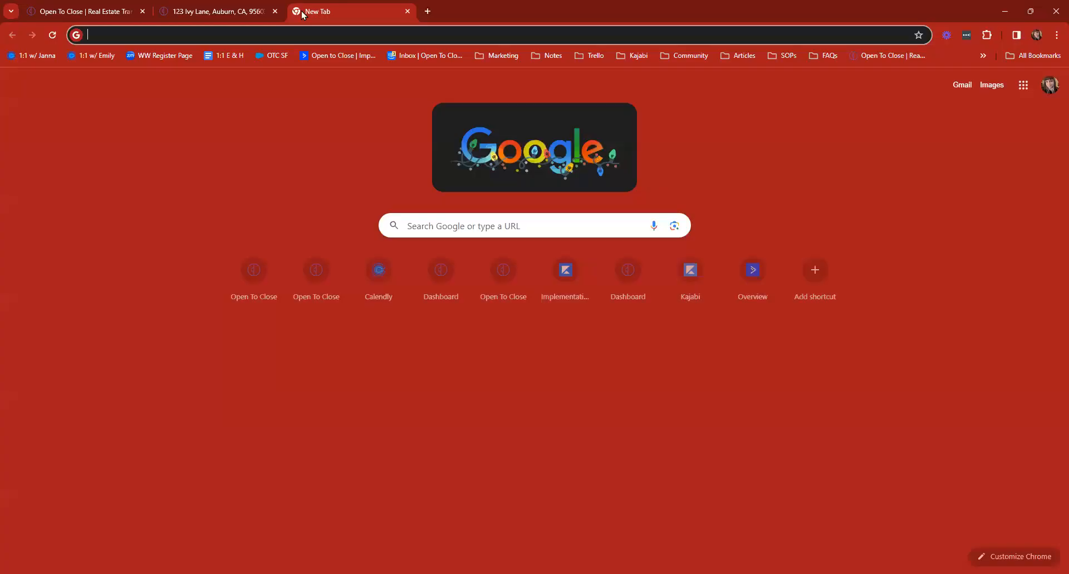
text(docusgin)
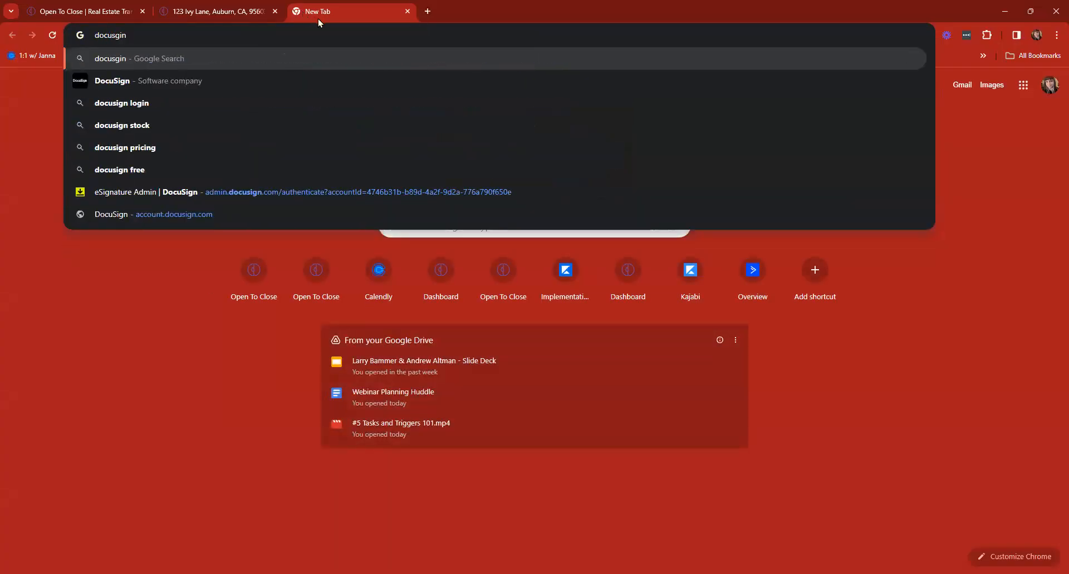
click(178, 195)
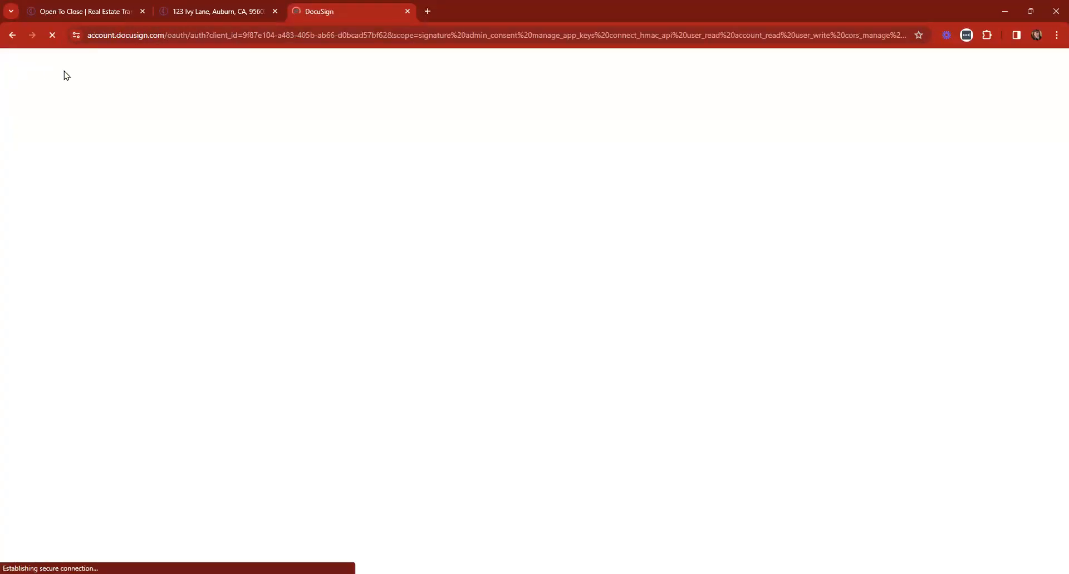
key(Return)
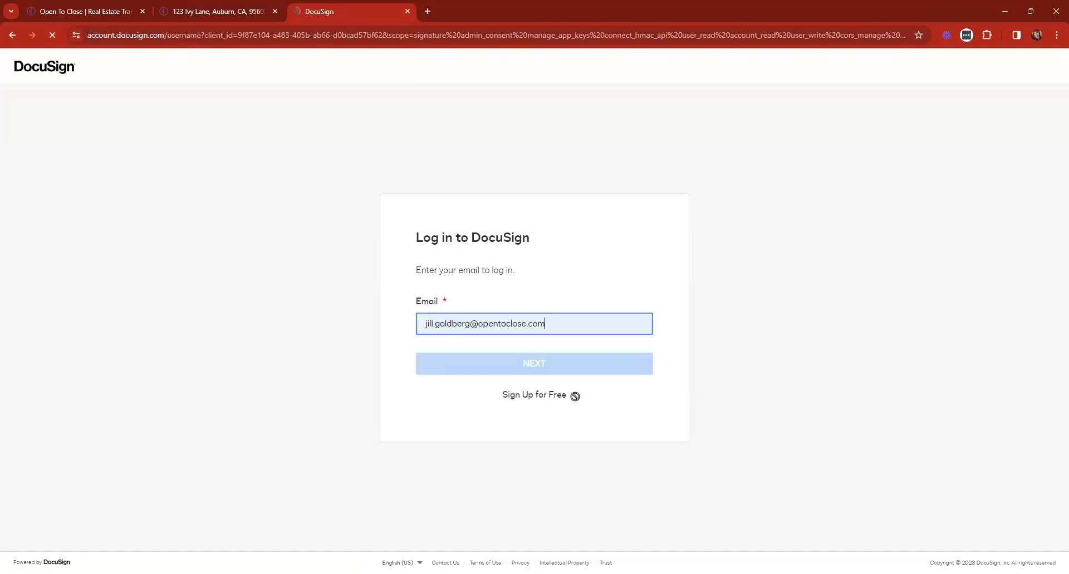
click(534, 365)
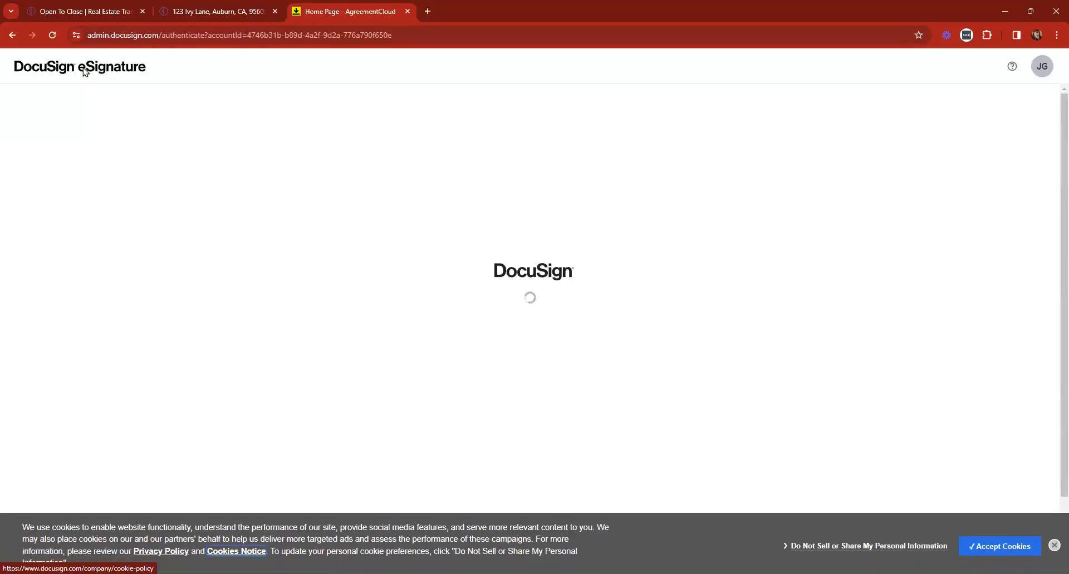
Keep PDF delivery for self-signed notifications in Signing Settings, then return to the 123 Ivy Lane tab
click(1054, 542)
click(46, 75)
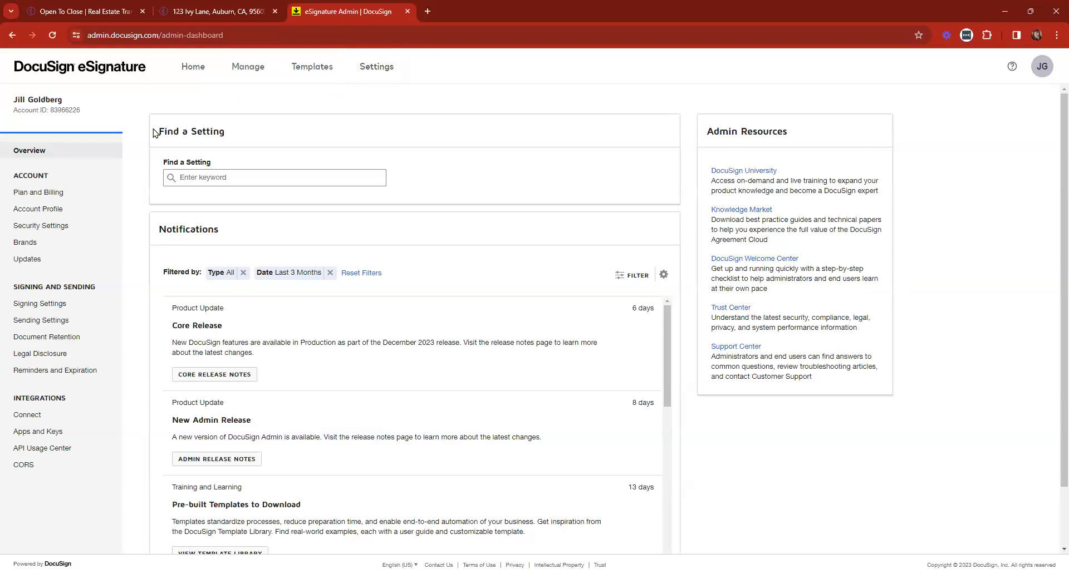
click(52, 309)
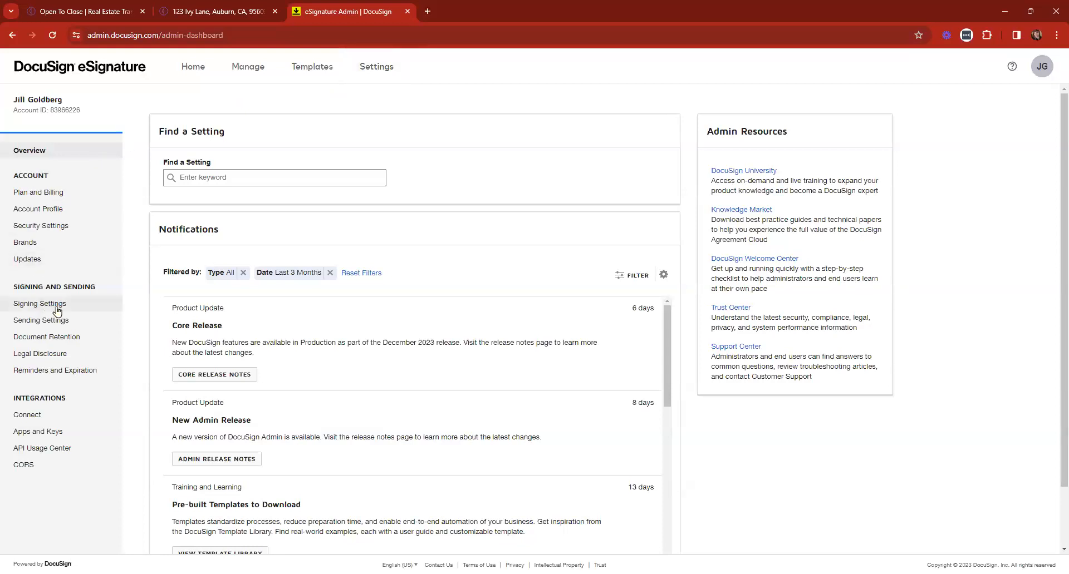
scroll(297, 226, down, 5)
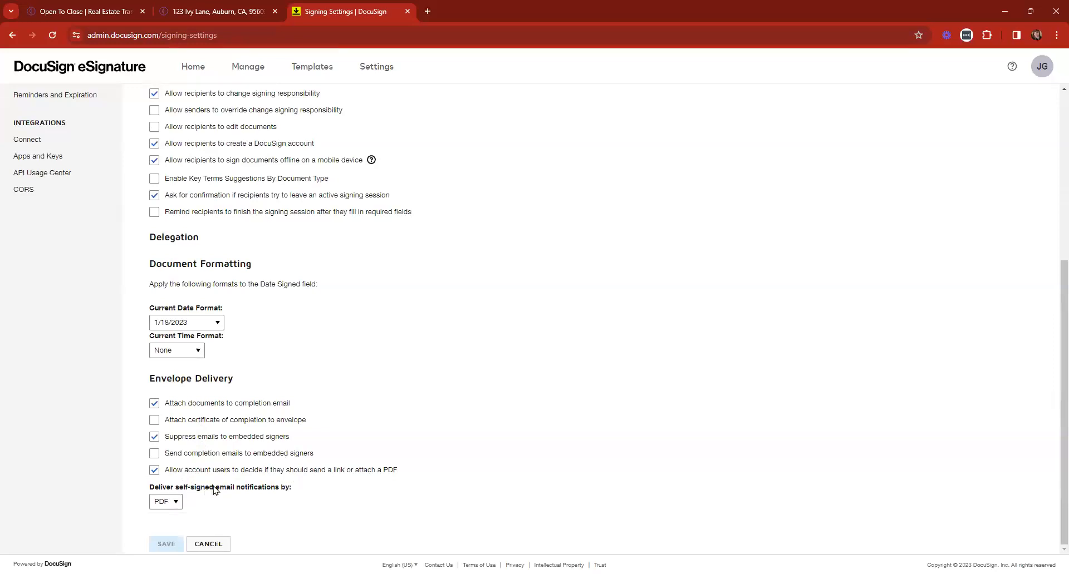
click(165, 504)
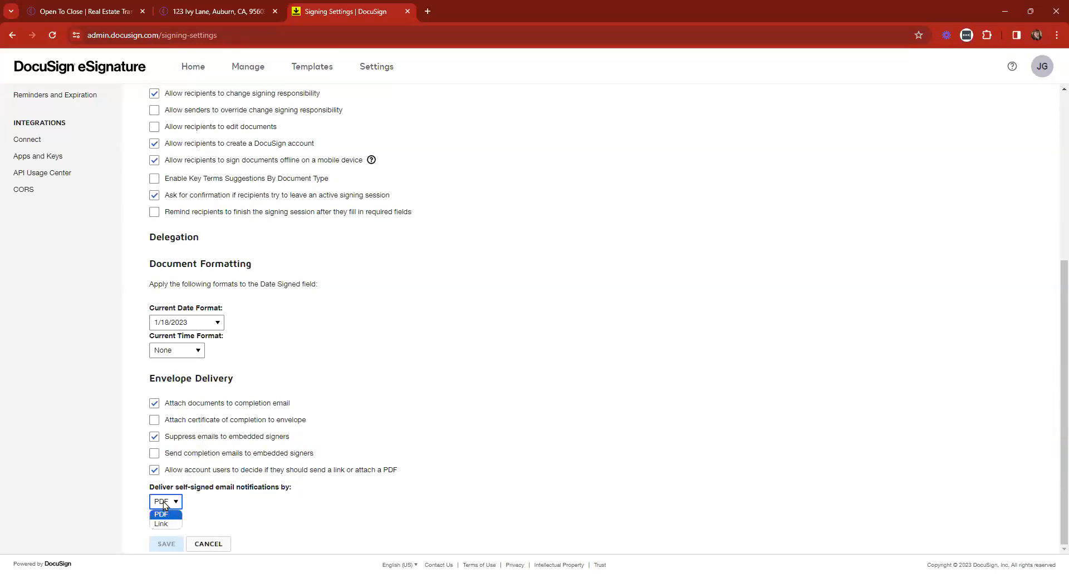
click(163, 505)
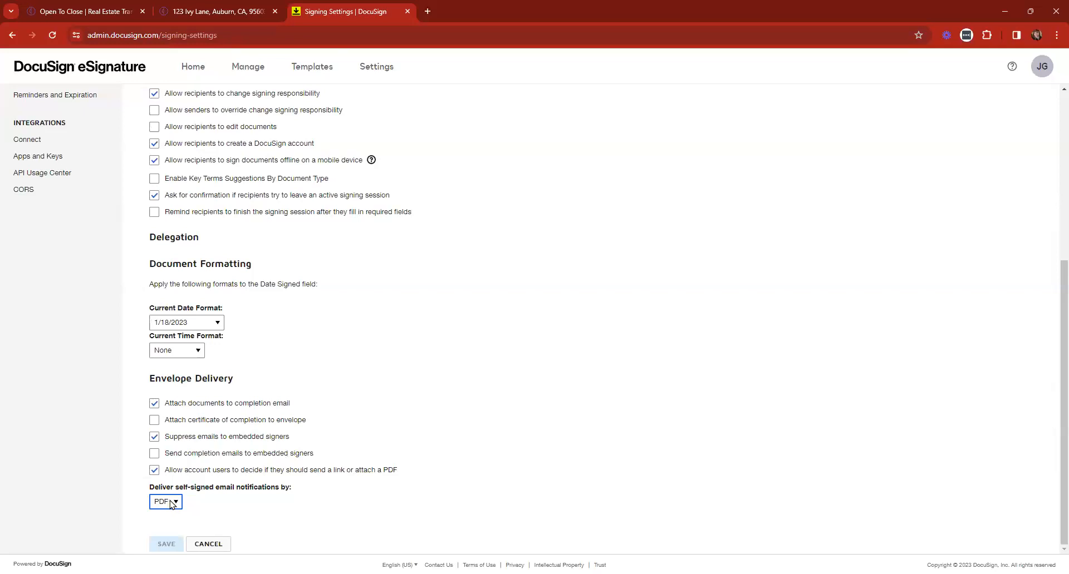
click(204, 10)
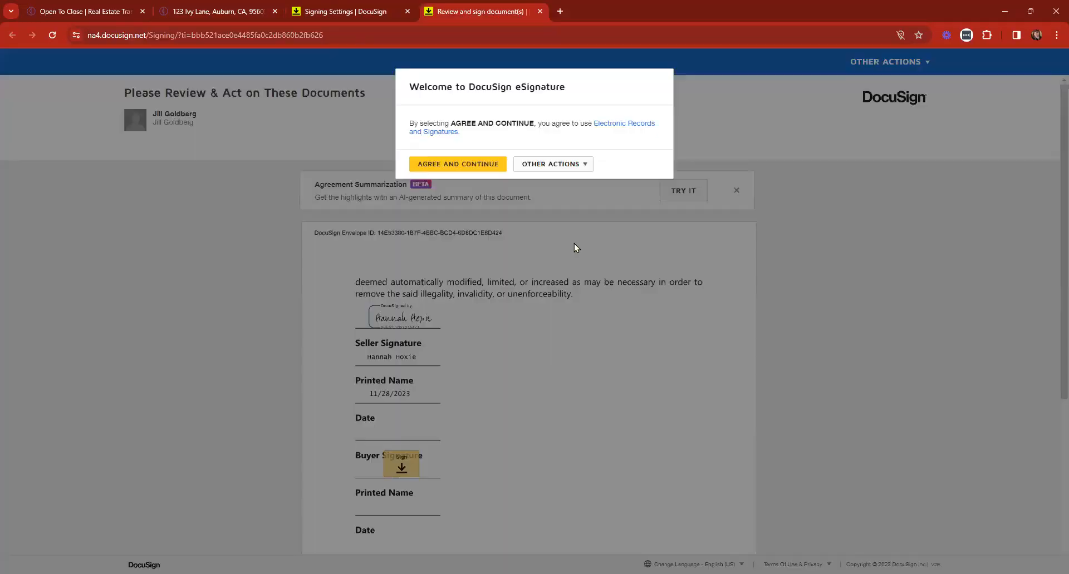
Accept electronic records, adopt the buyer signature on the addendum, and finish signing
click(439, 165)
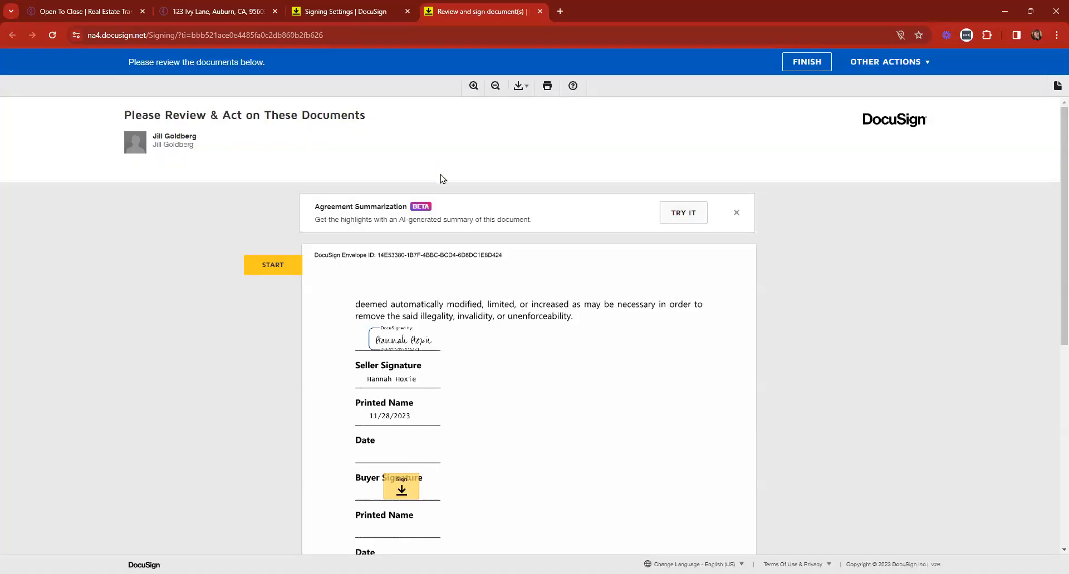
click(405, 323)
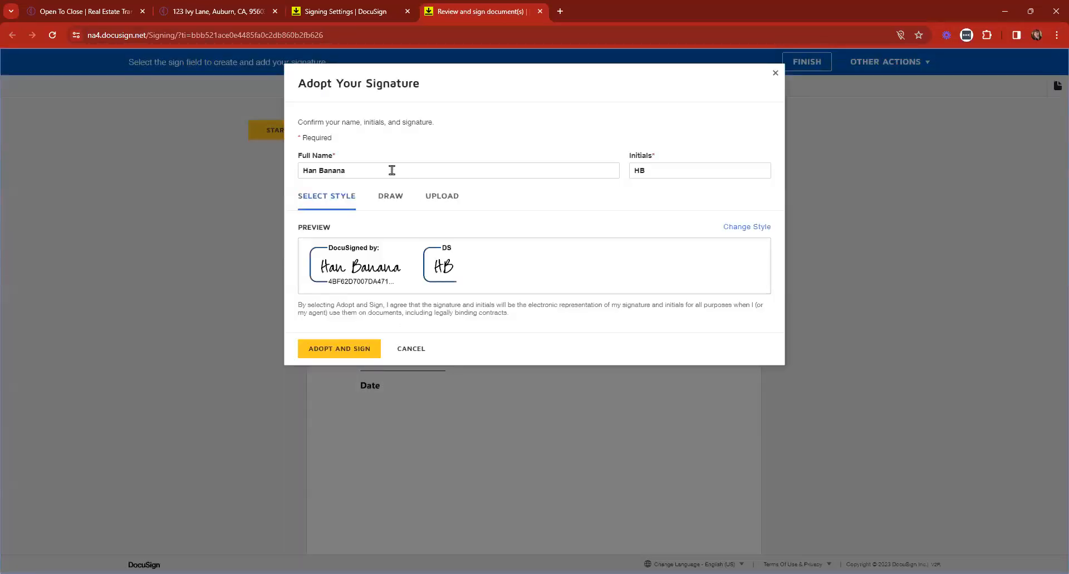
click(339, 349)
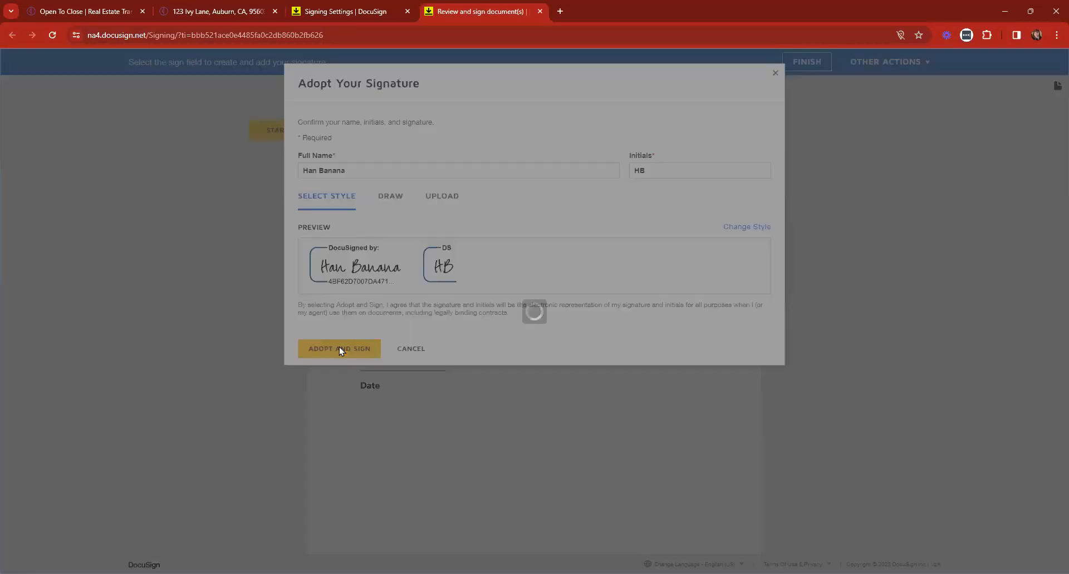
click(807, 67)
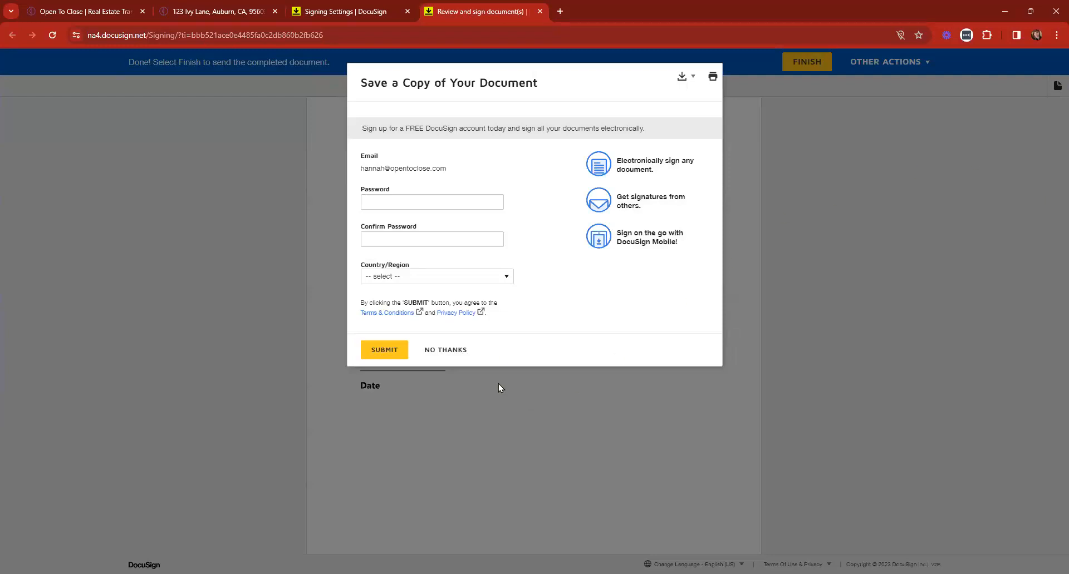
Decline the DocuSign account offer and close the DocuSign tabs to return to Open To Close
click(446, 351)
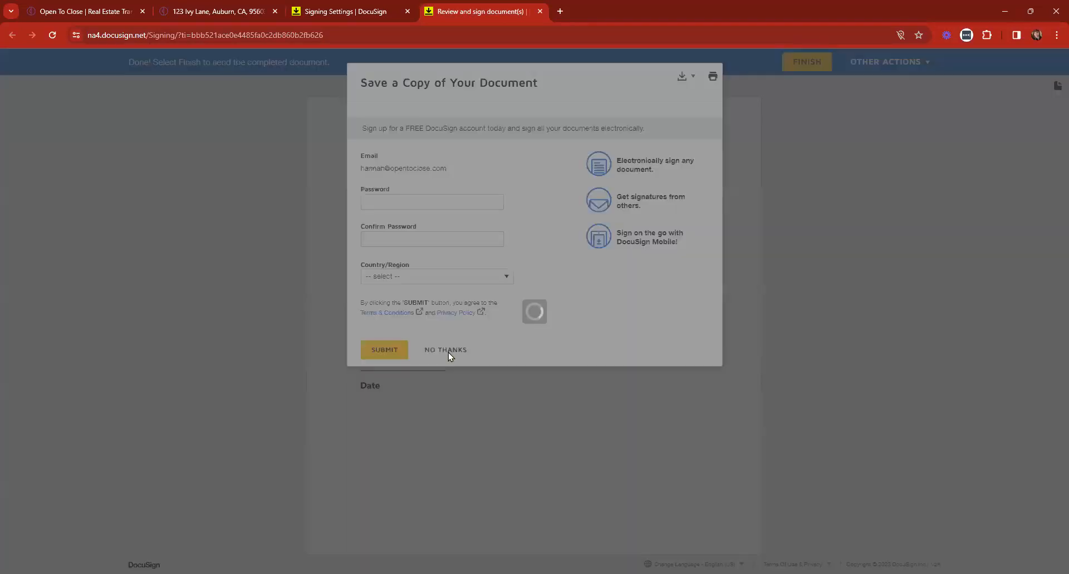
scroll(645, 225, down, 8)
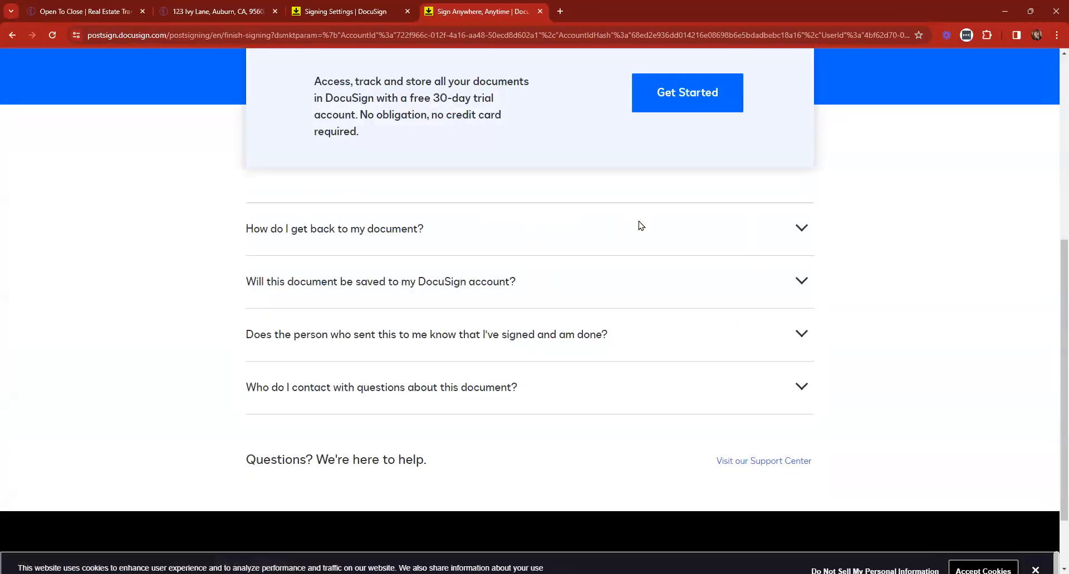
scroll(638, 225, up, 7)
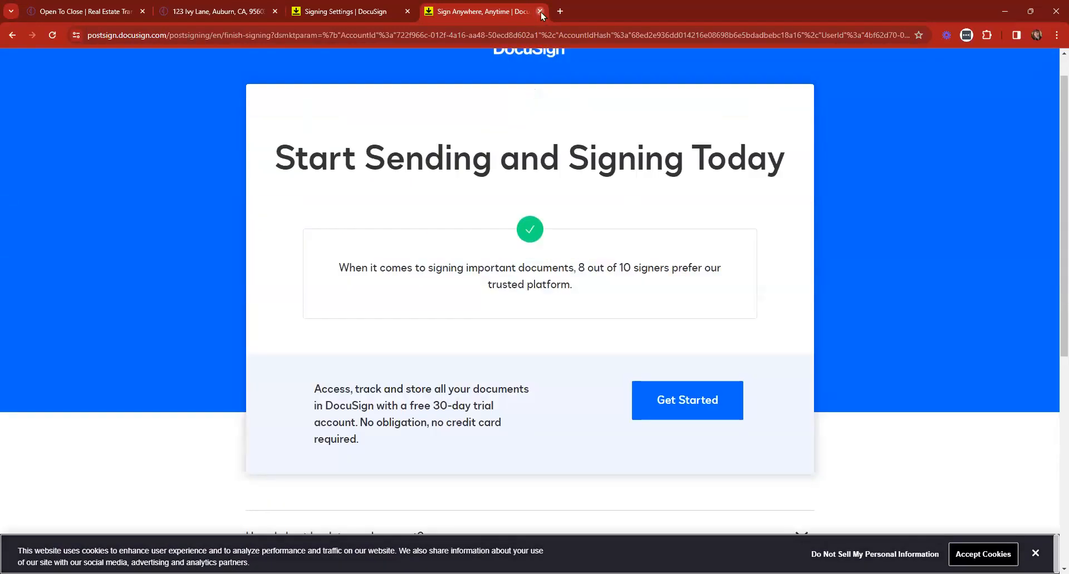
click(540, 11)
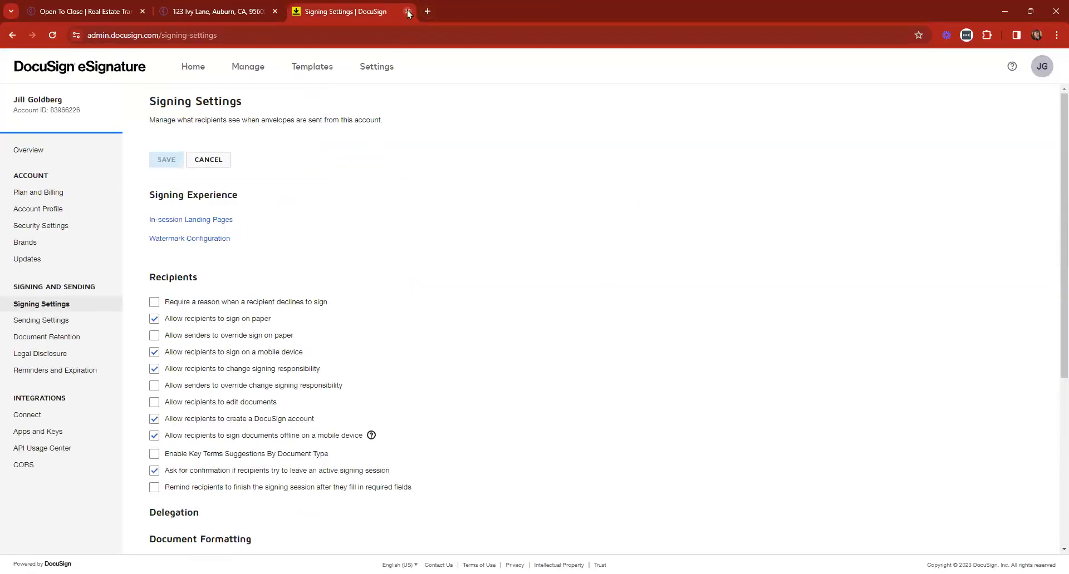
click(408, 11)
click(20, 67)
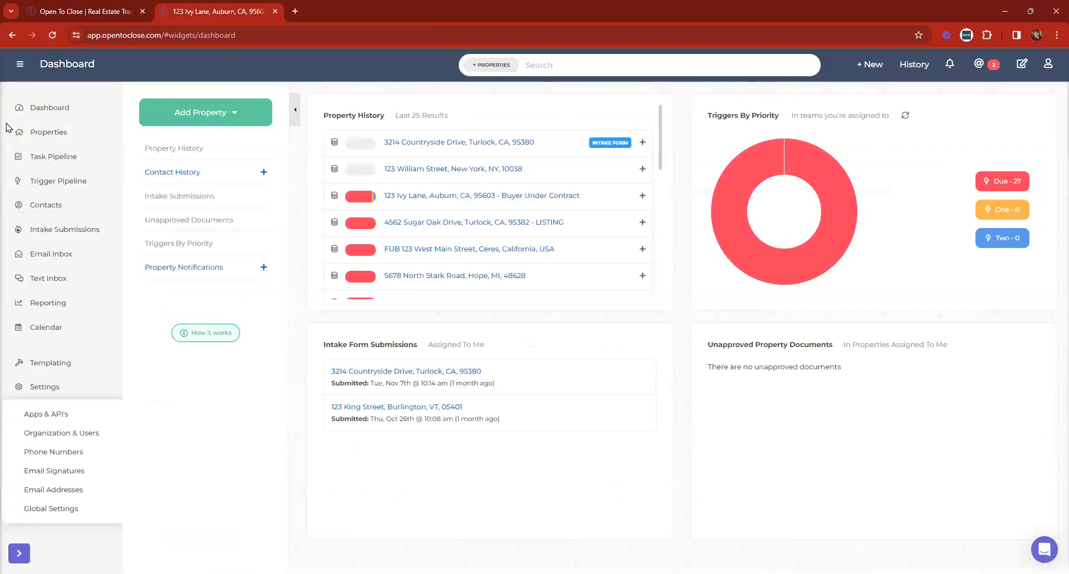
Open 123 Ivy Lane's documents from the dashboard and preview the signed Addendum #1 fe.pdf
click(44, 108)
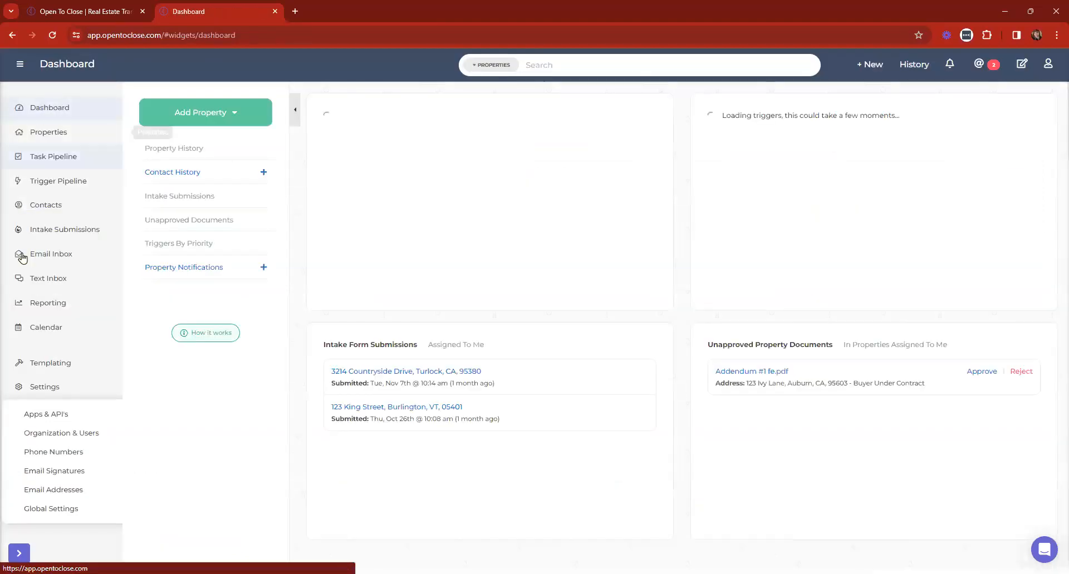
click(49, 387)
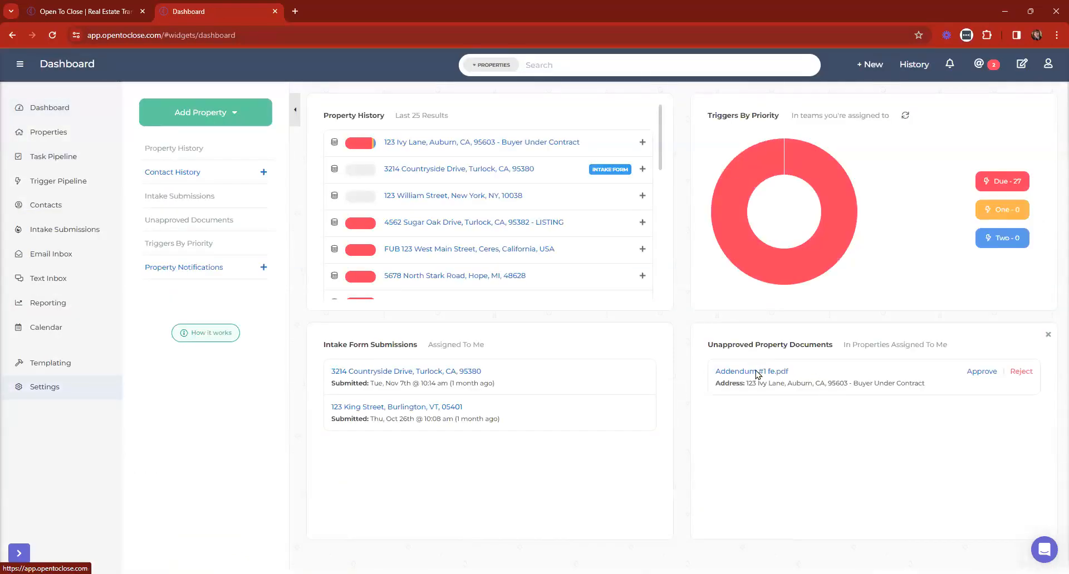
click(797, 385)
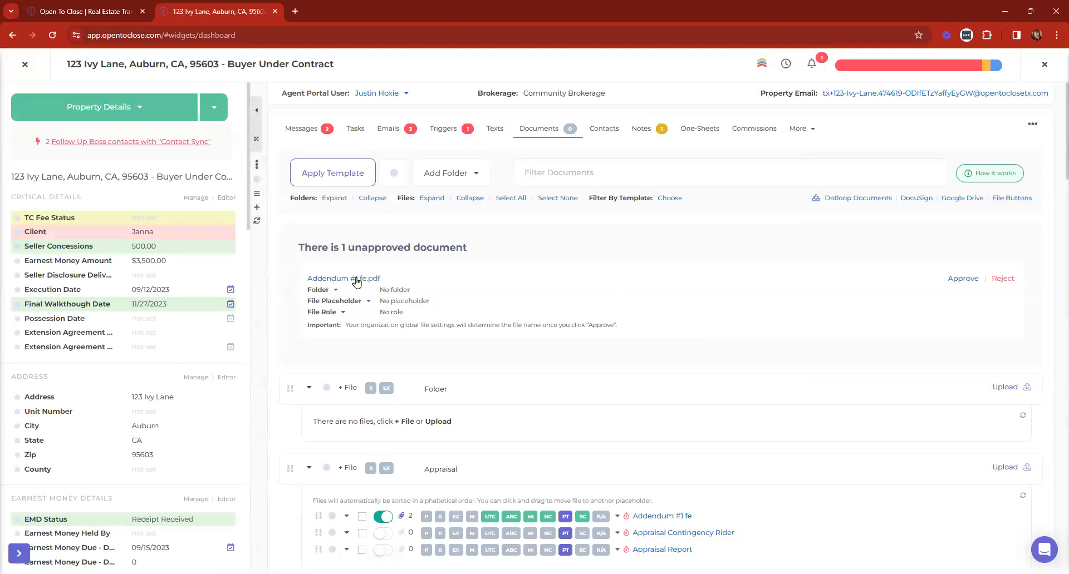
click(356, 280)
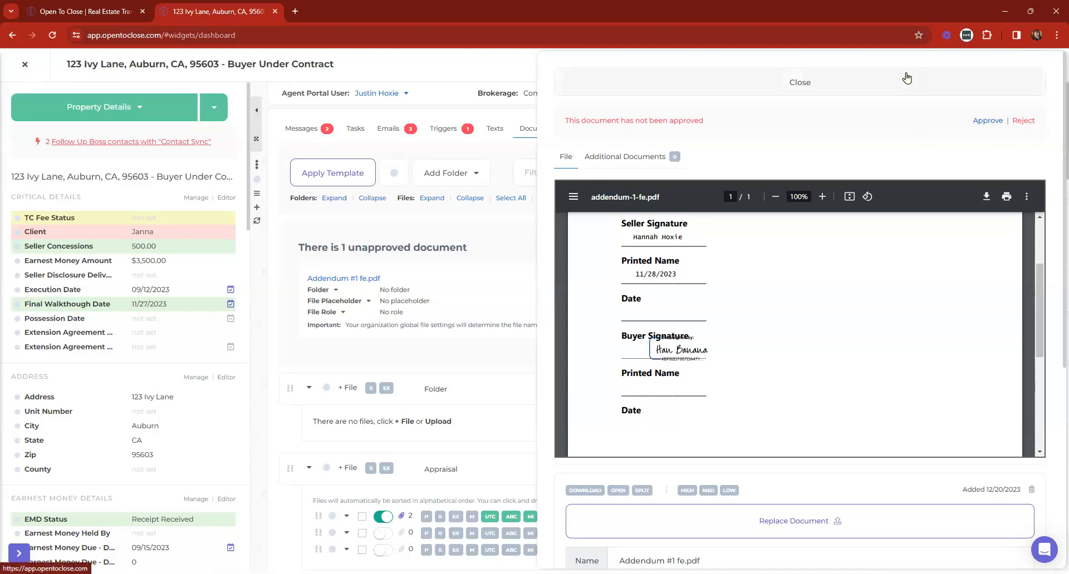
click(832, 88)
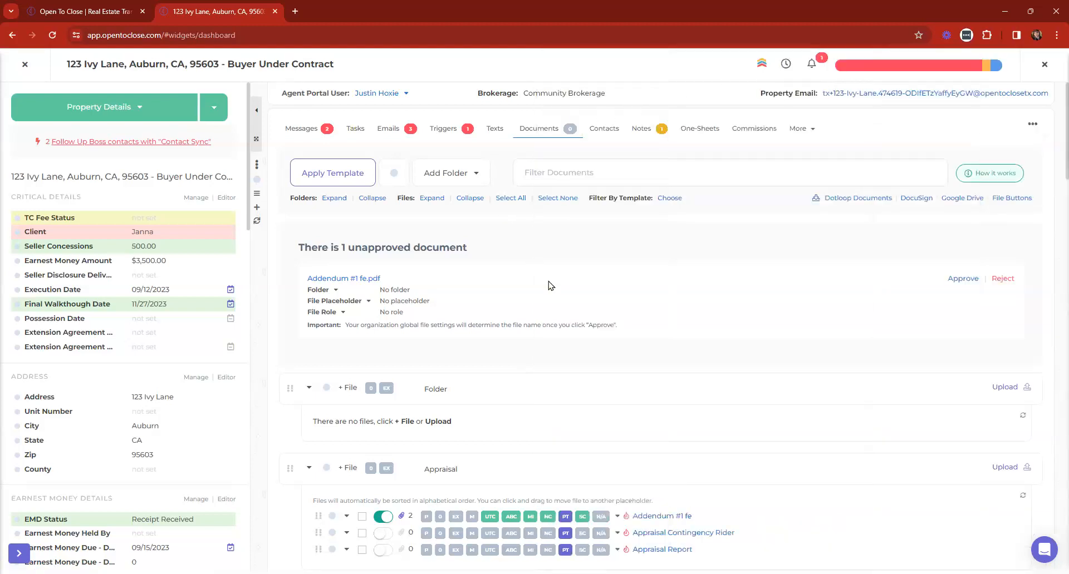
Try approving the addendum, dismiss the error, and check the Dotloop document import
click(957, 282)
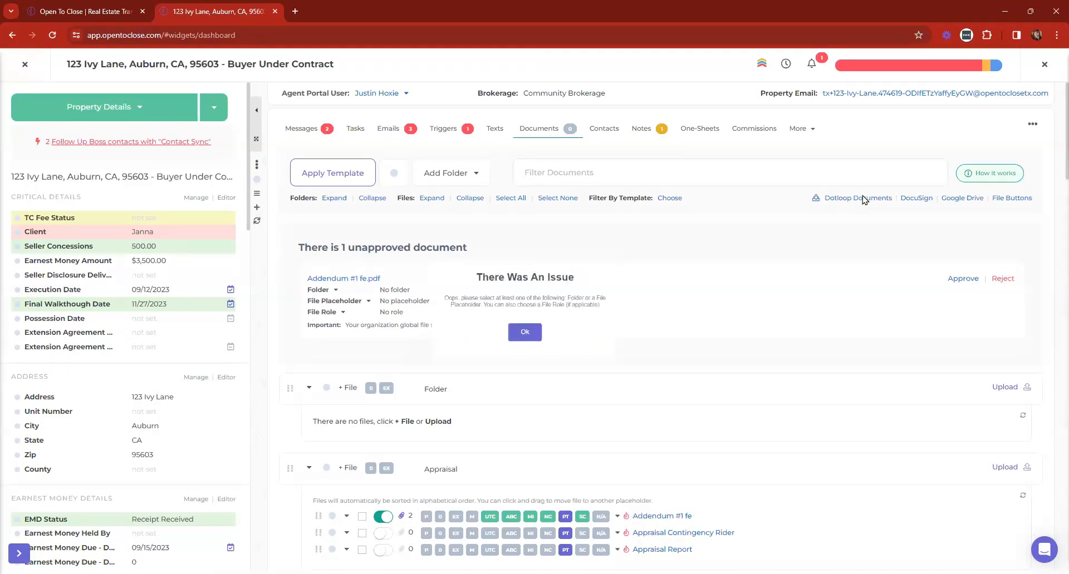
click(516, 341)
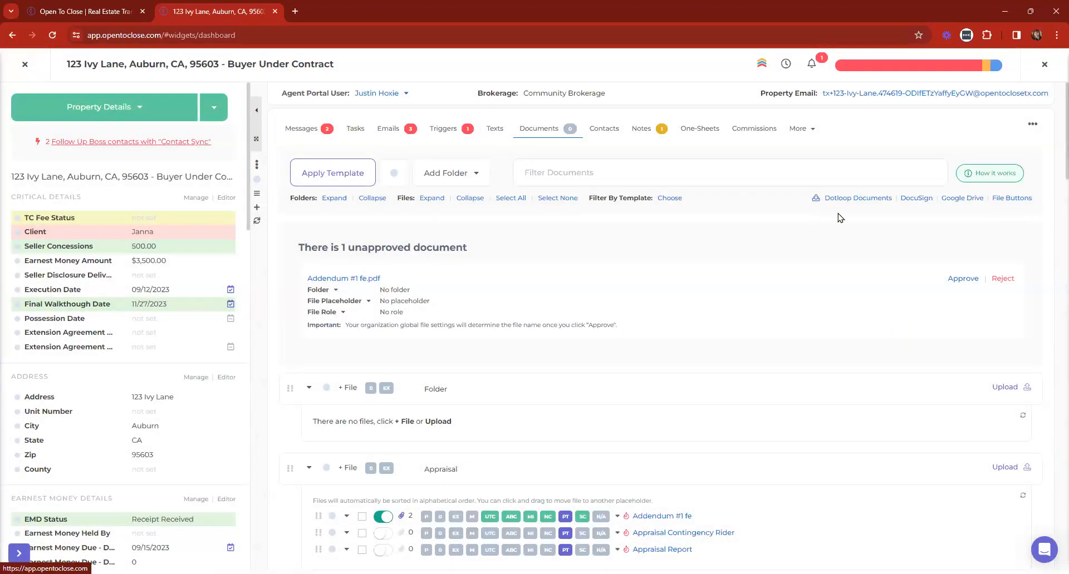
click(856, 199)
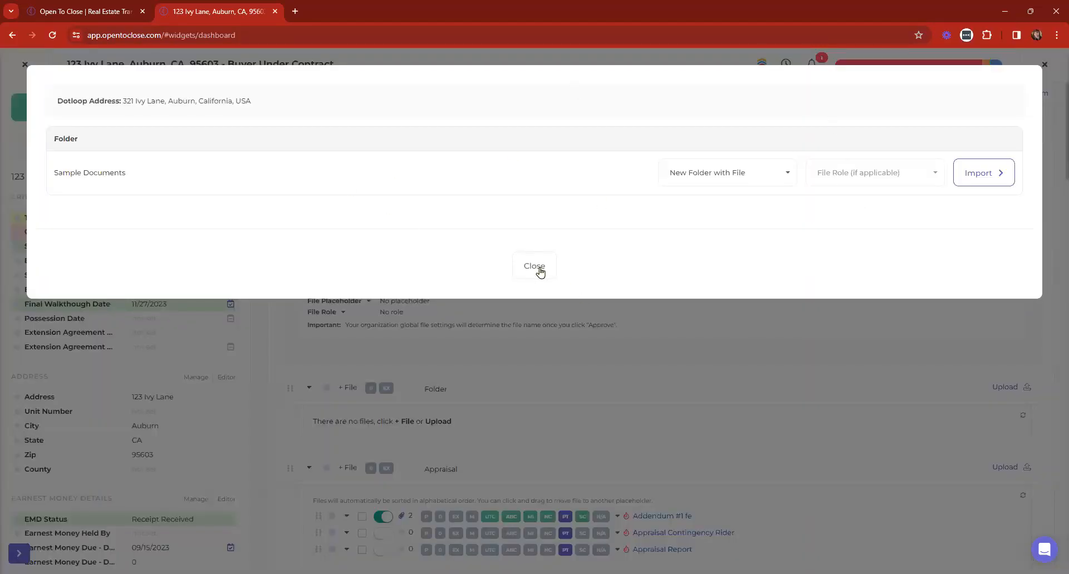
click(535, 267)
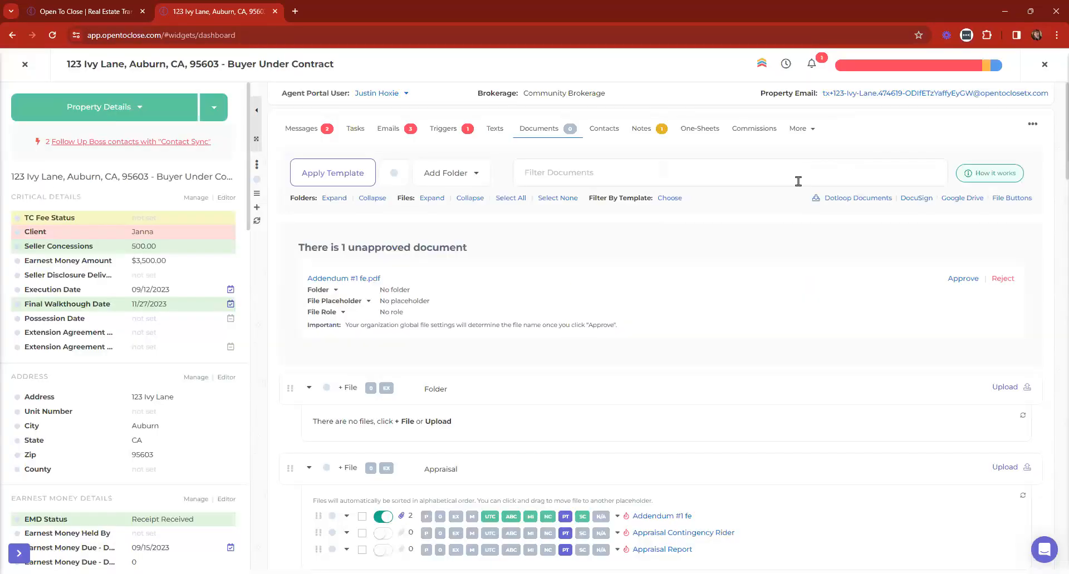
Open the property's Dotloop integration page and attempt a document import
click(799, 139)
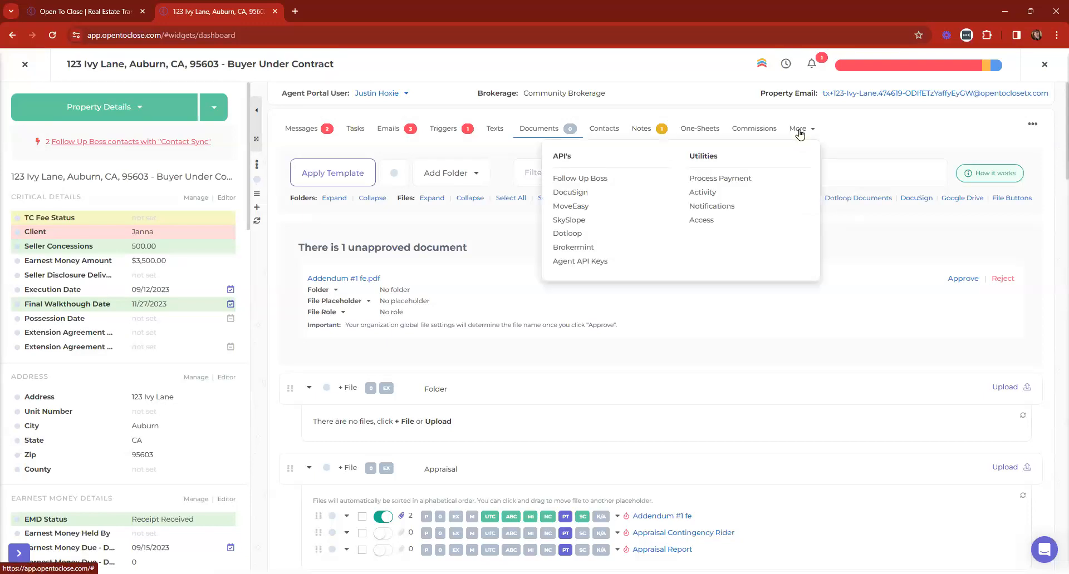
click(568, 233)
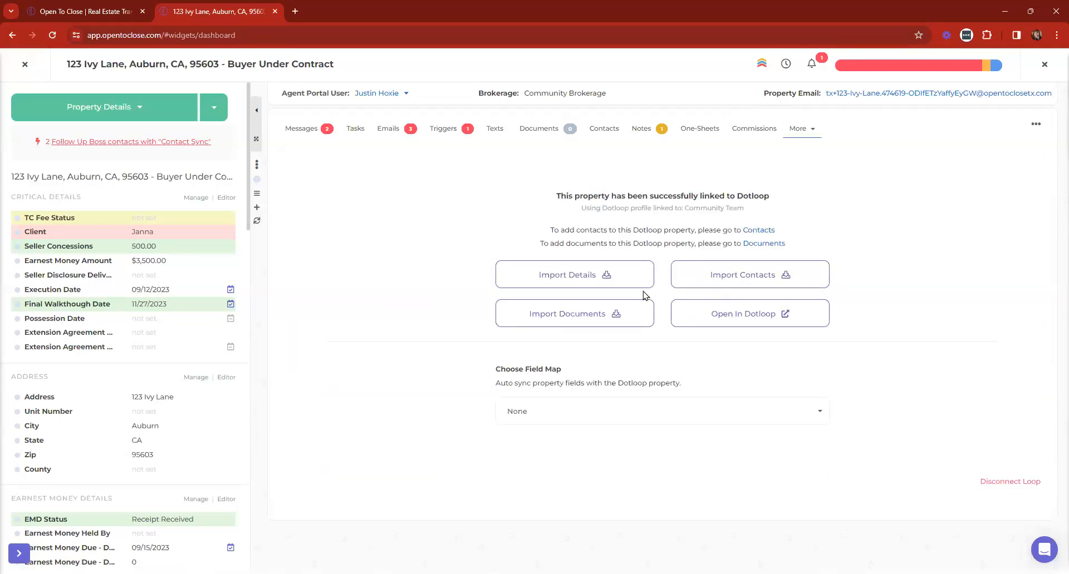
click(556, 322)
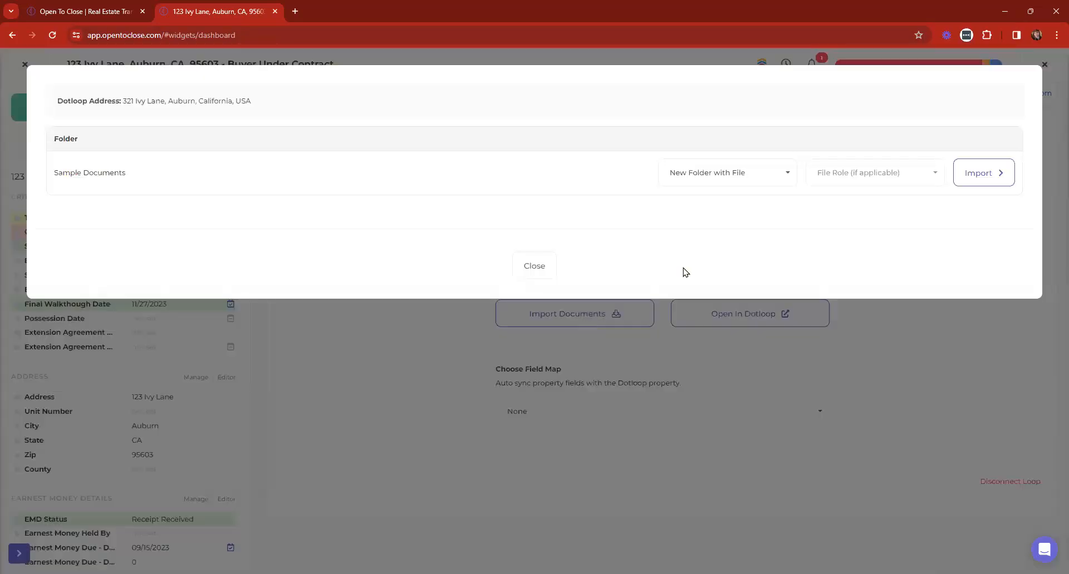
click(555, 266)
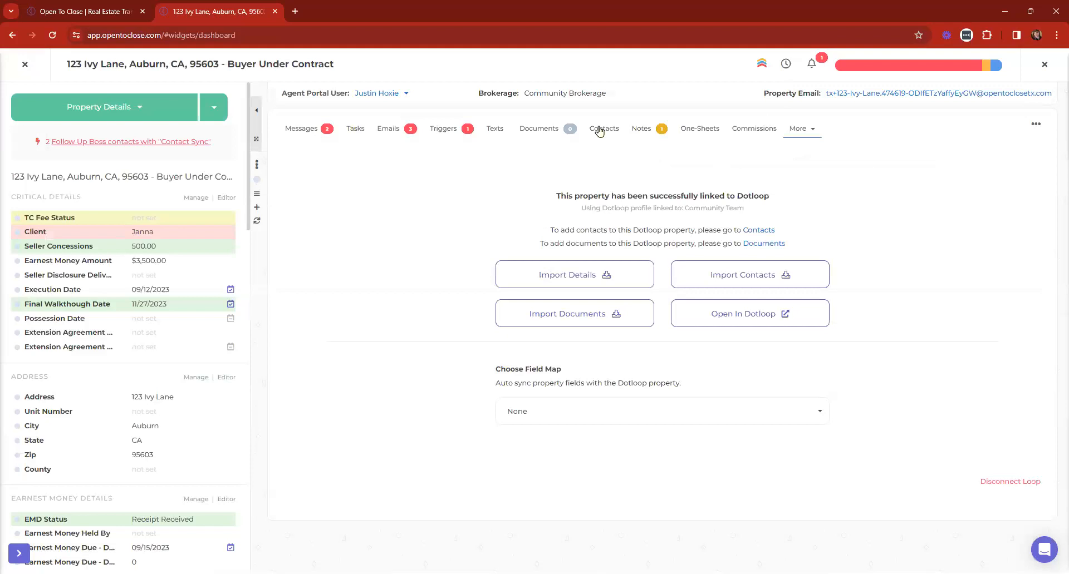
Upload the Purchase Contract fe file to the Dotloop folder named 'Folder'
click(539, 130)
scroll(556, 178, down, 5)
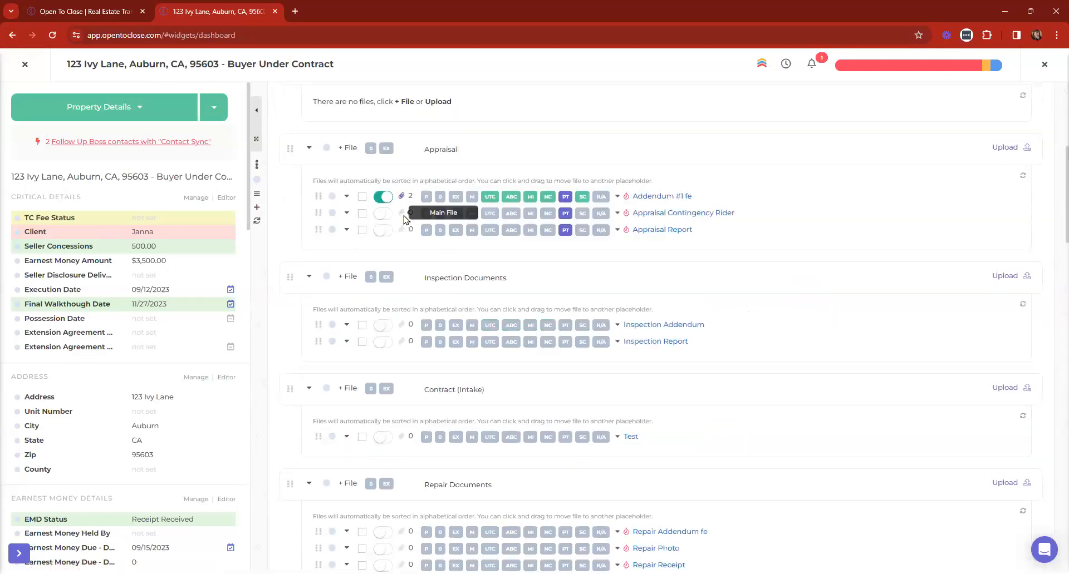
scroll(365, 240, down, 6)
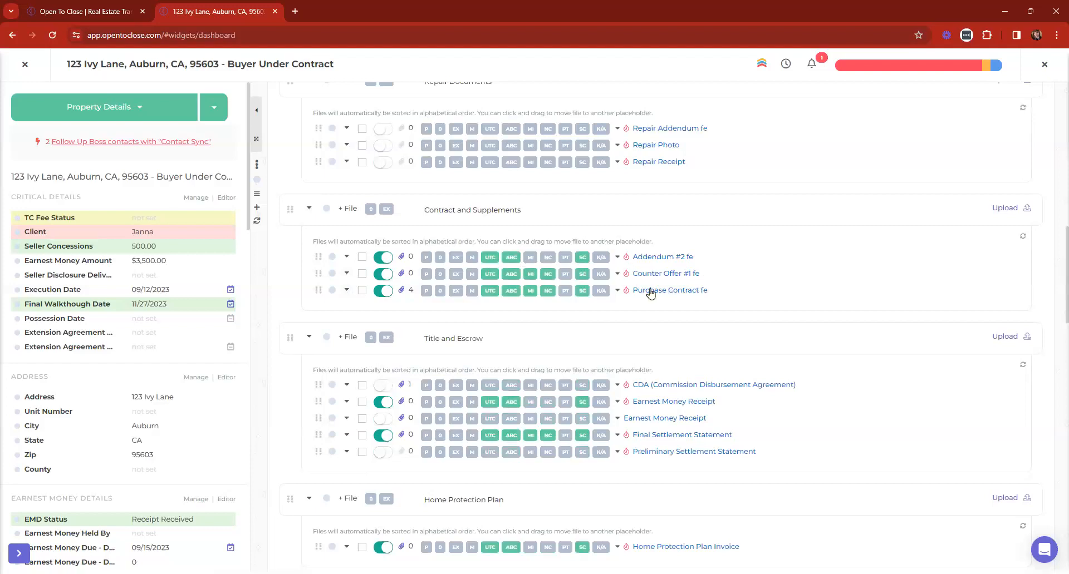
click(346, 290)
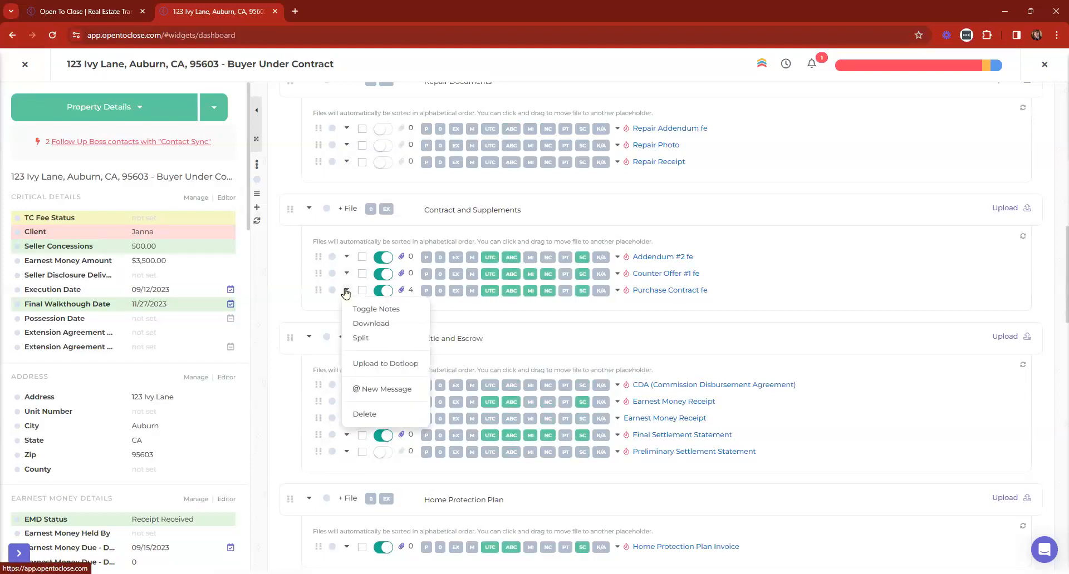
click(369, 364)
click(462, 112)
click(410, 185)
click(408, 165)
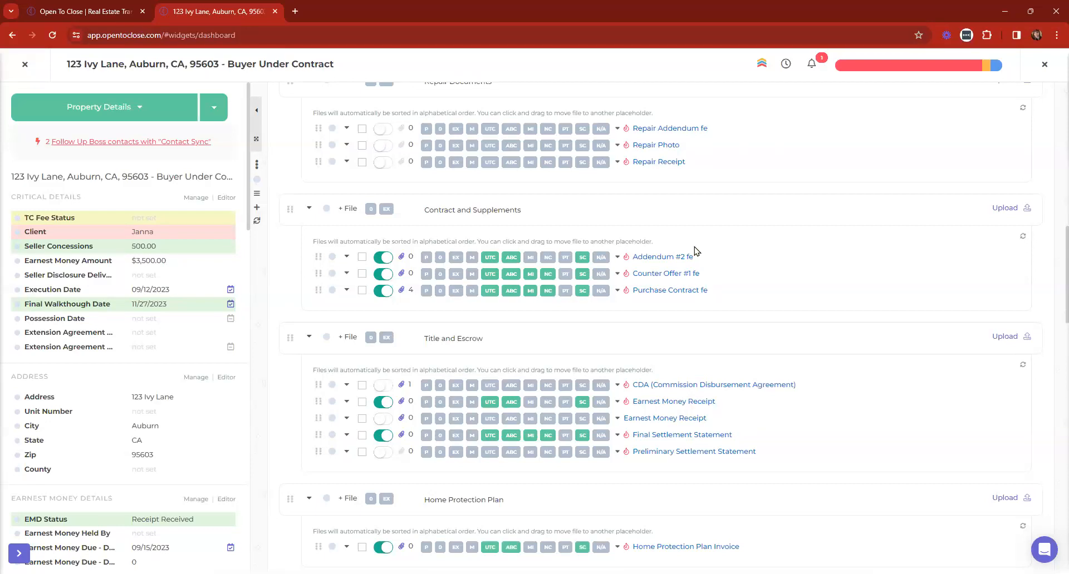
Recheck the Purchase Contract's file actions without changes and highlight the Property Email label
scroll(694, 252, up, 3)
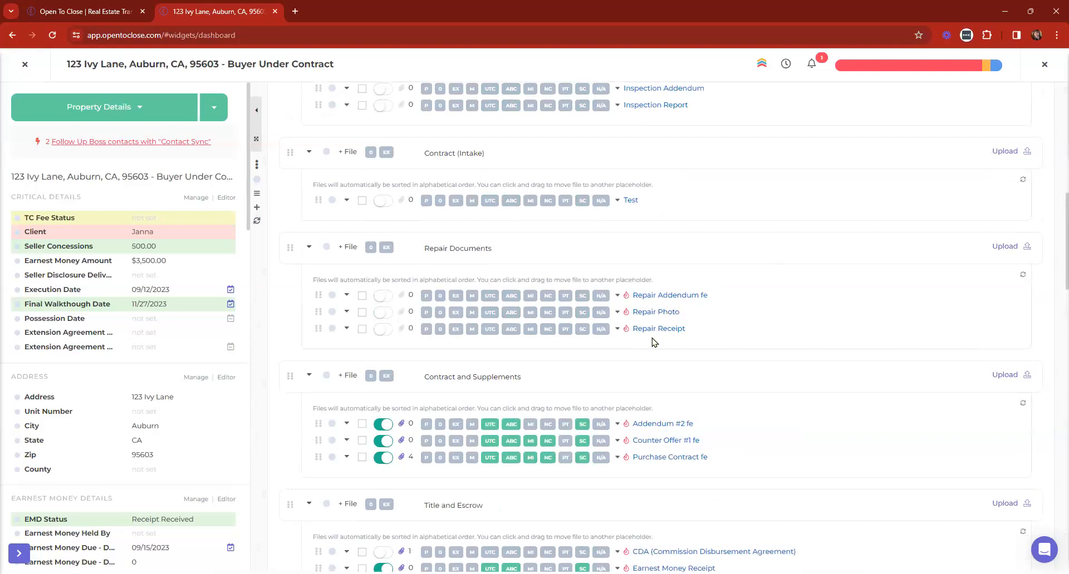
scroll(654, 342, up, 5)
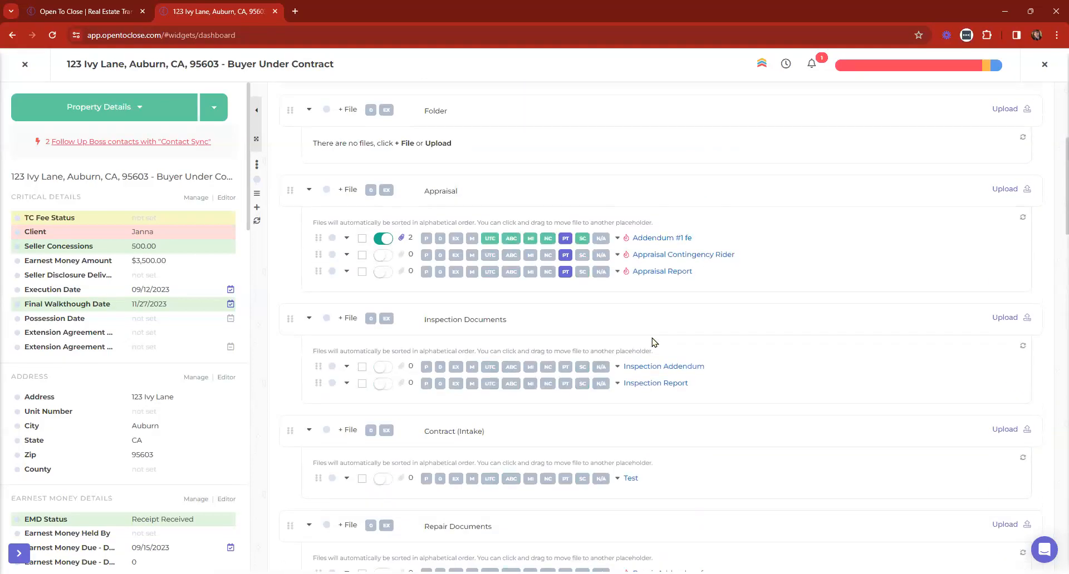
scroll(654, 342, down, 4)
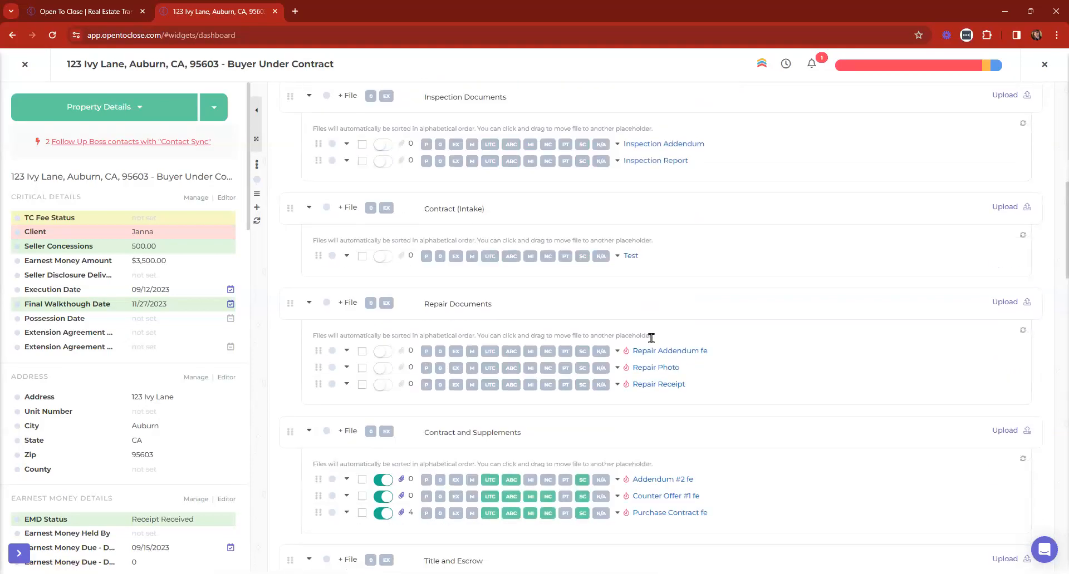
scroll(654, 342, down, 3)
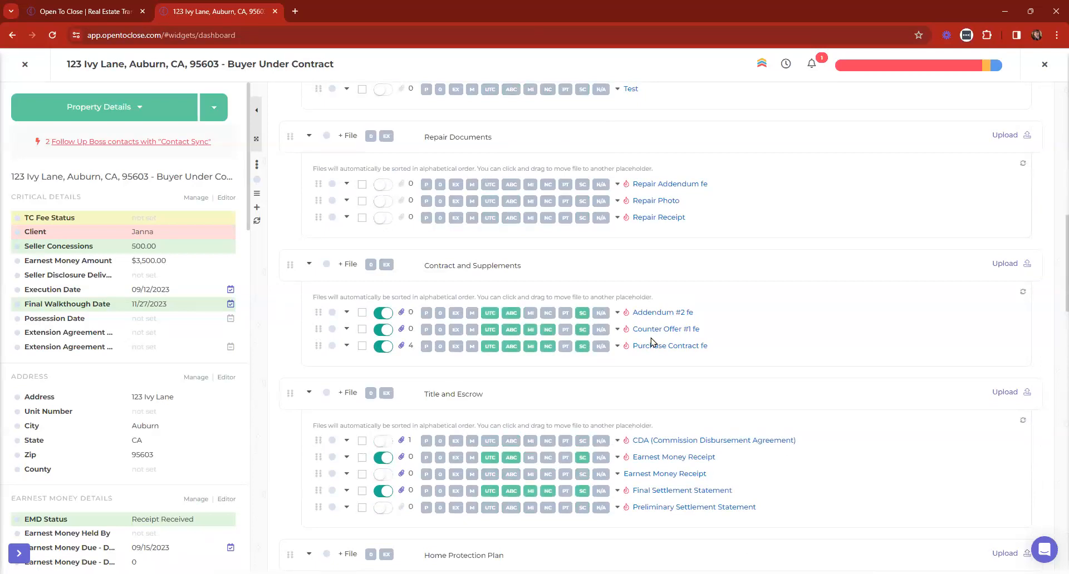
click(346, 346)
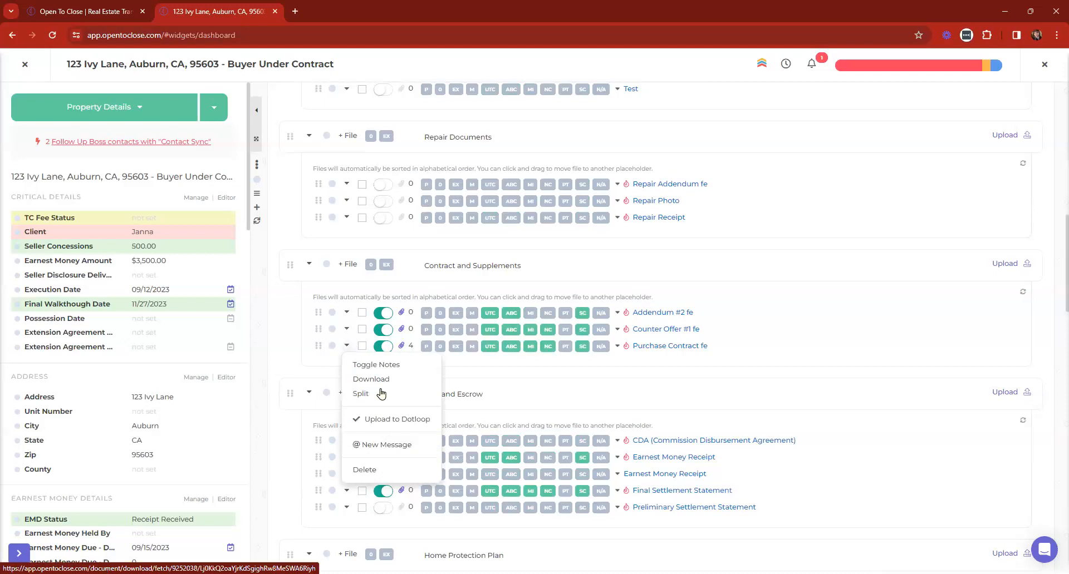
click(579, 385)
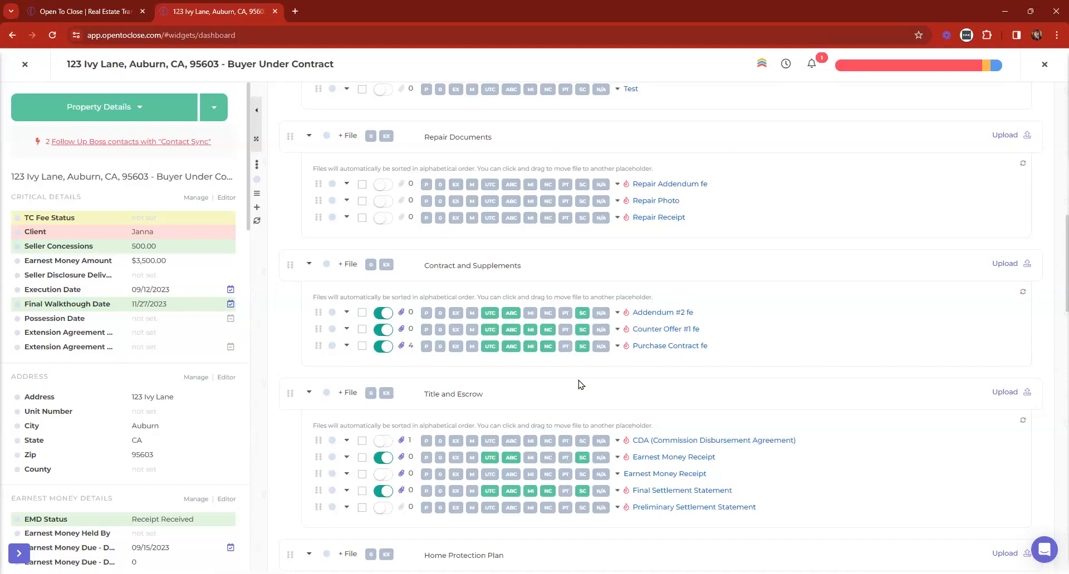
scroll(632, 281, up, 10)
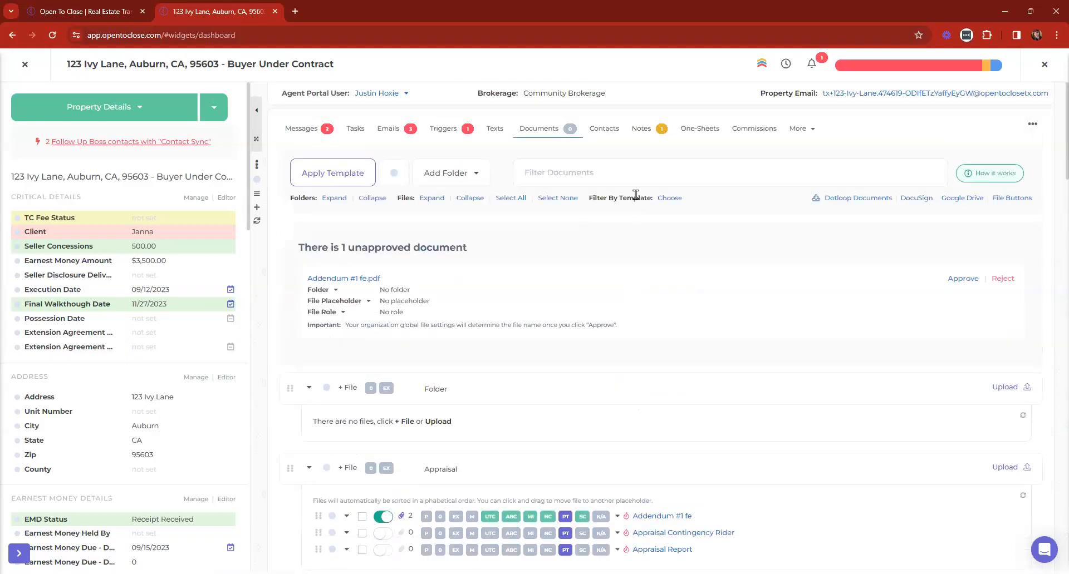
drag(759, 93, 819, 95)
click(834, 126)
Open the Completed DocuSign email in the Email Inbox and preview its Addendum #1 fe.pdf attachment
click(14, 68)
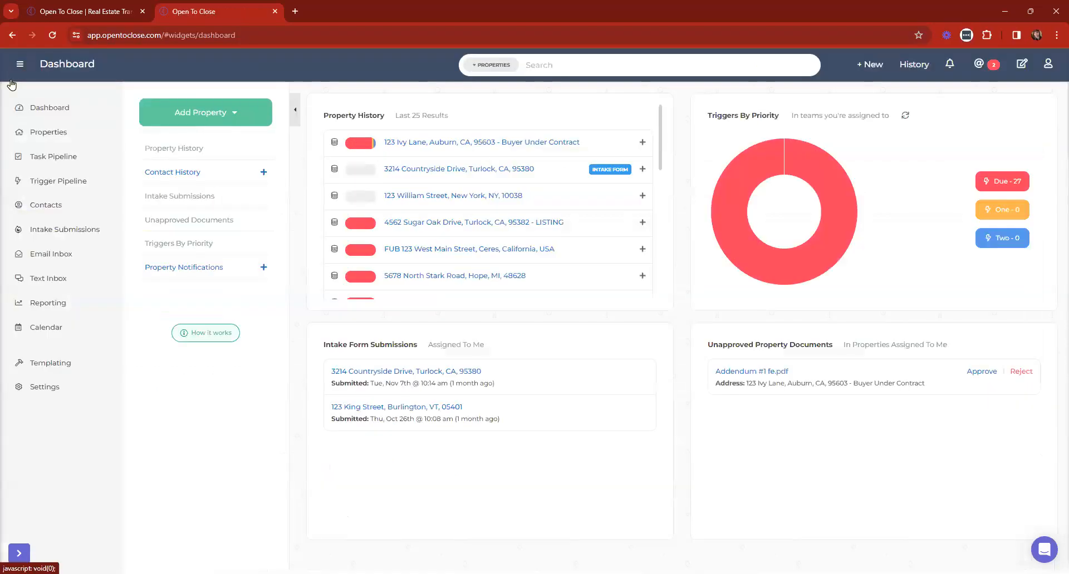
click(49, 262)
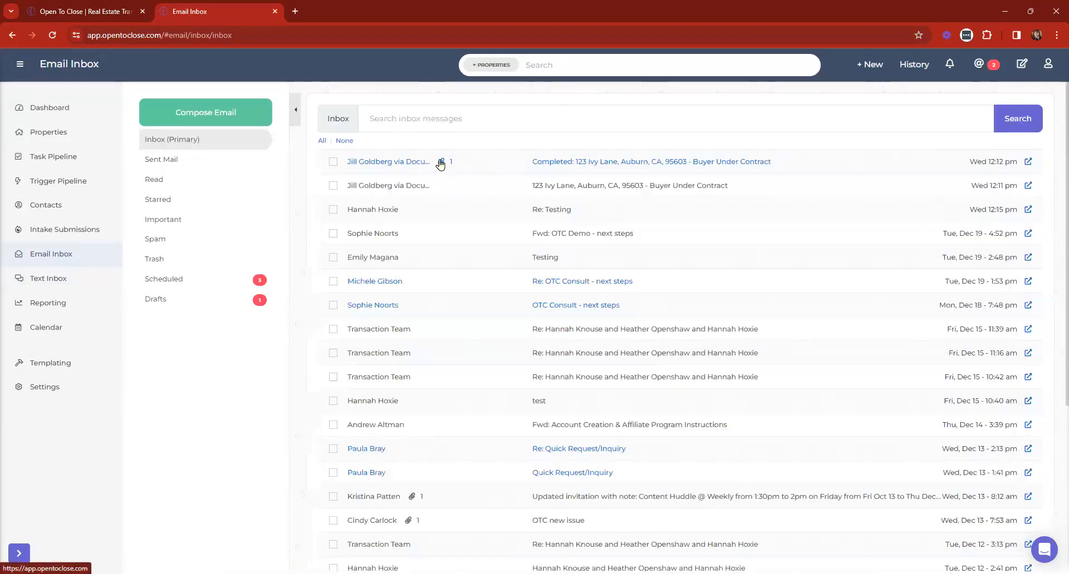
click(440, 163)
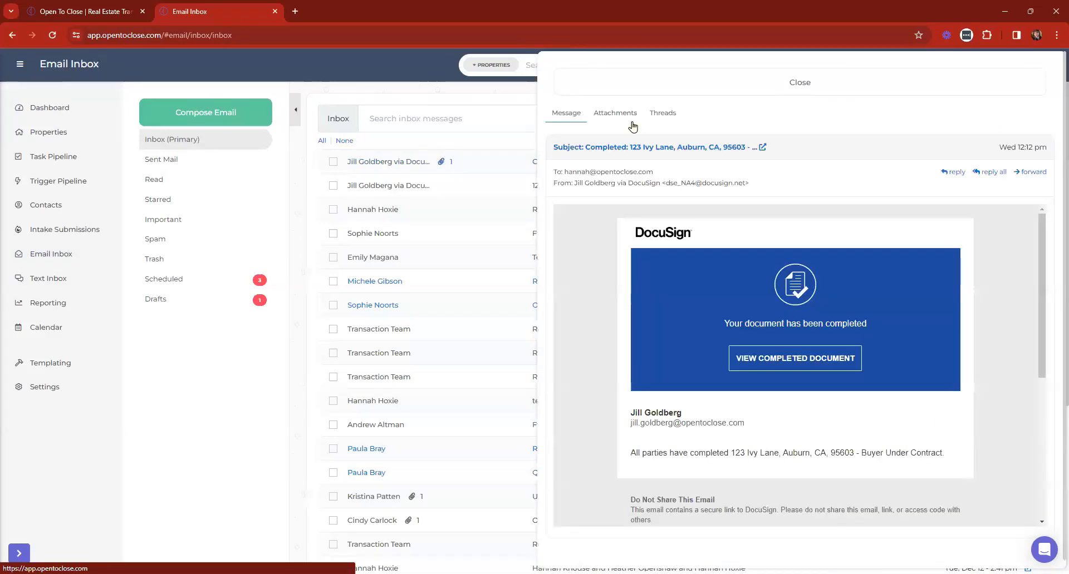
click(632, 121)
click(585, 217)
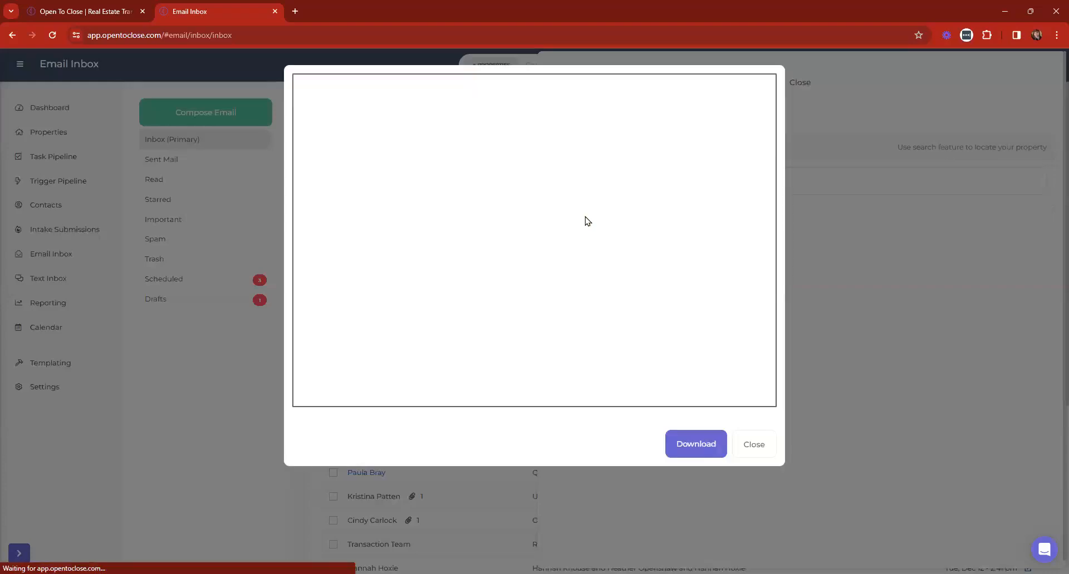
scroll(556, 221, down, 4)
scroll(556, 221, up, 4)
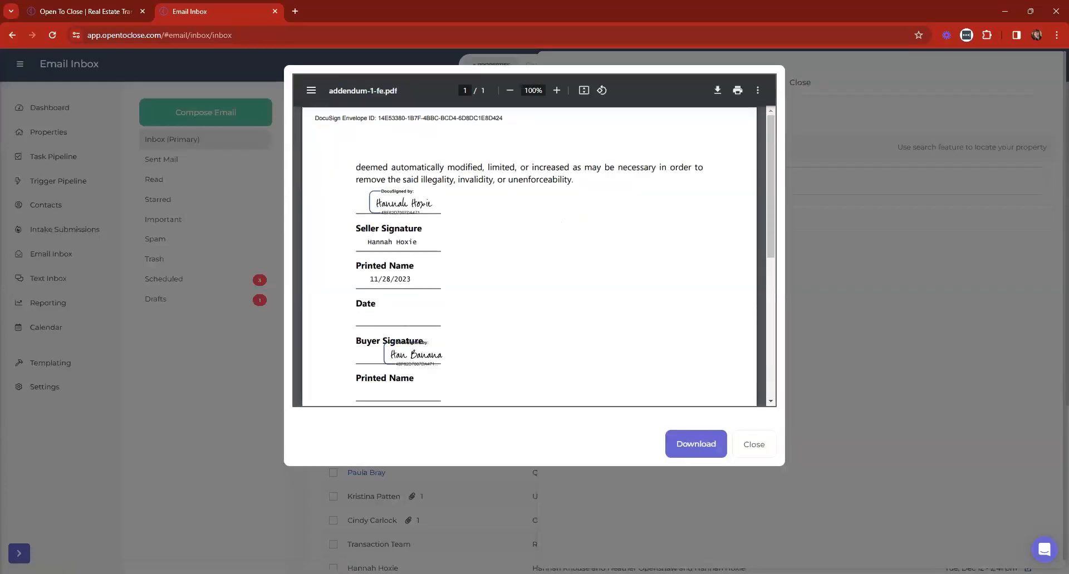
click(764, 445)
Import the attachment into 123 Ivy Lane, filed as Addendum #1 fe
click(719, 181)
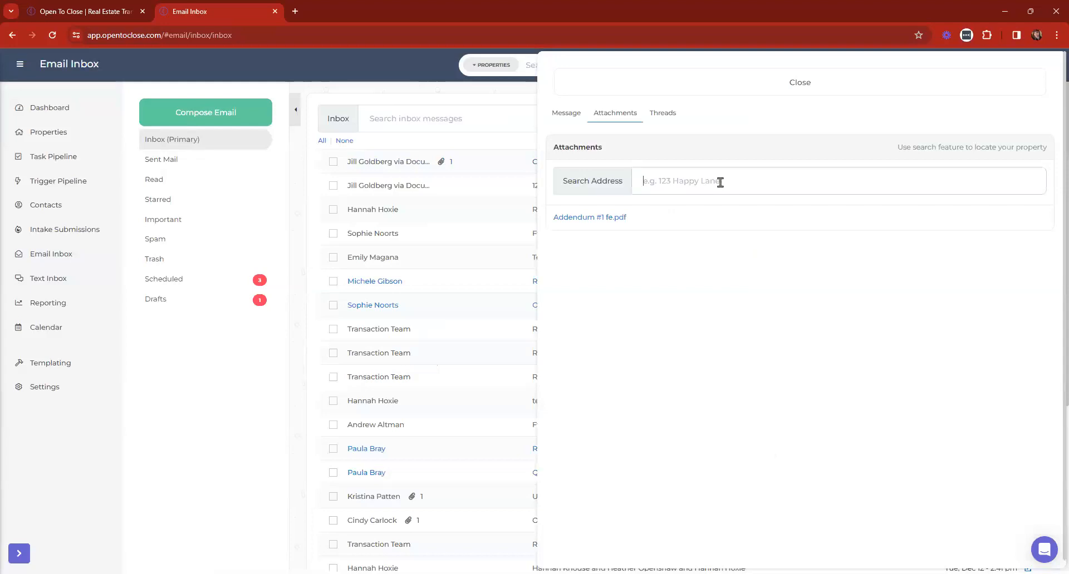
text(123)
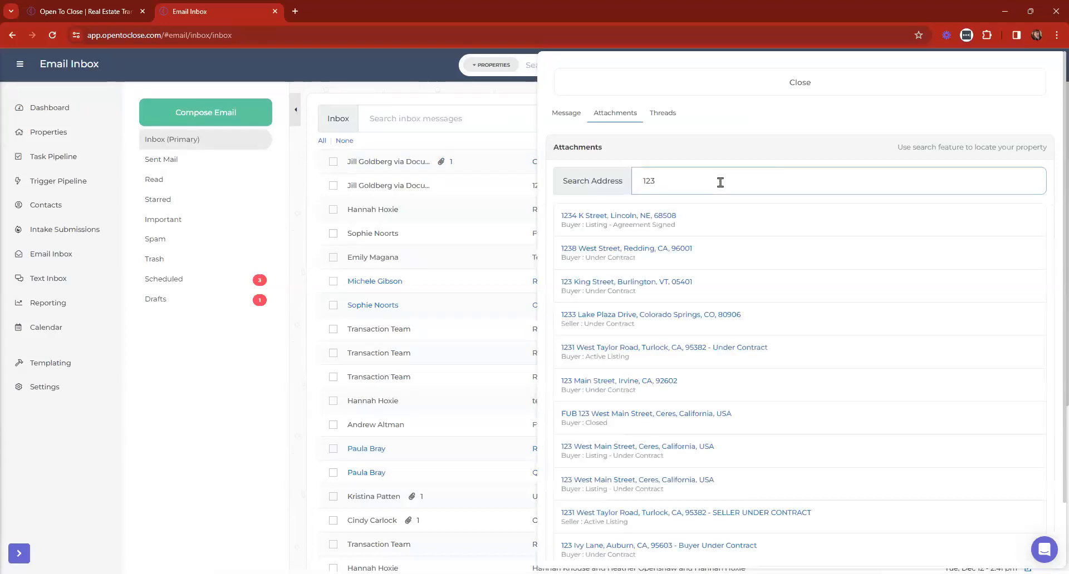
text( ivy)
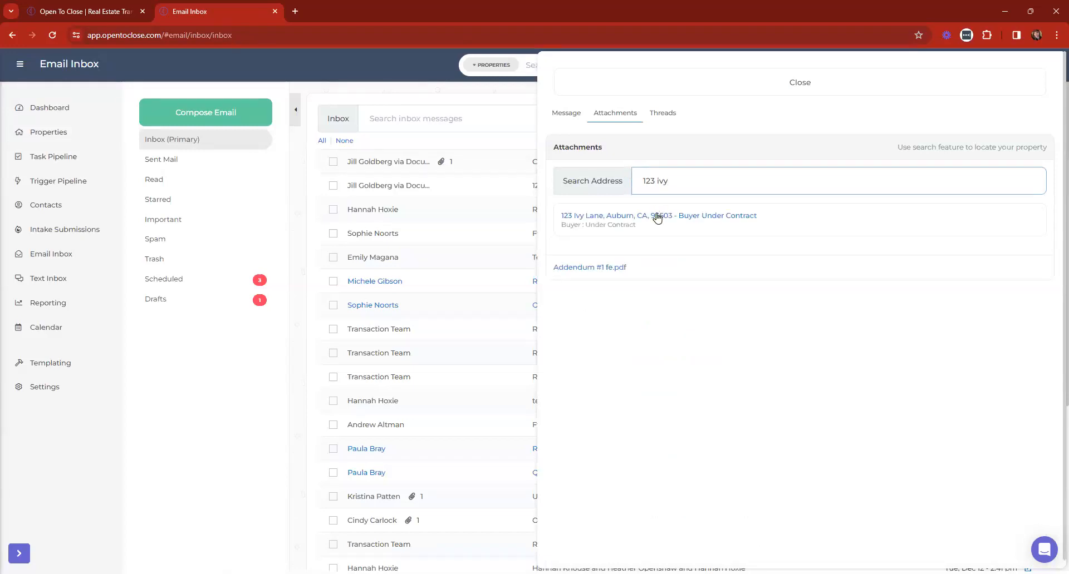
click(657, 216)
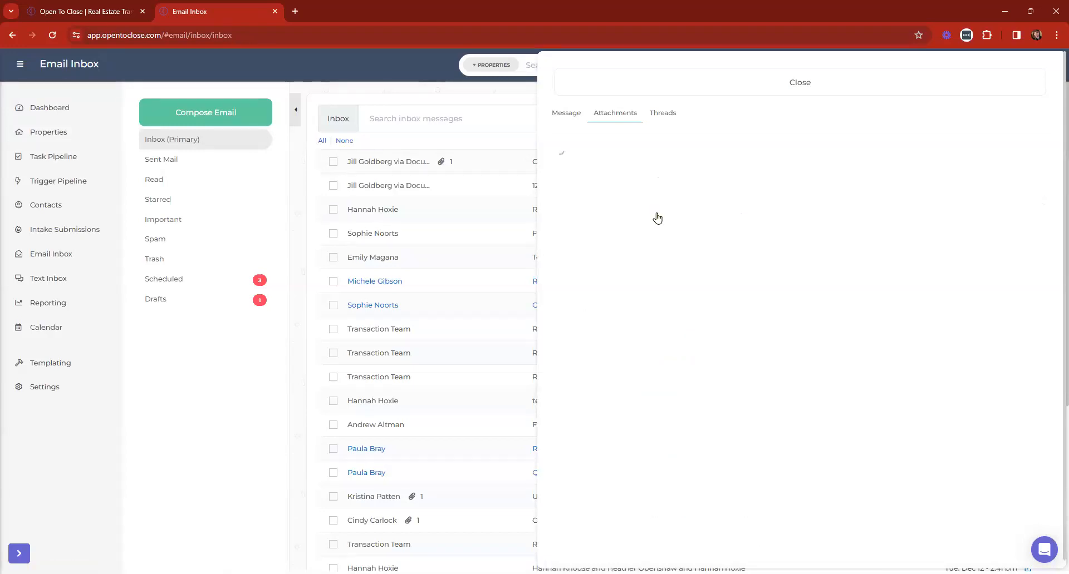
click(870, 228)
scroll(880, 383, down, 2)
scroll(930, 334, up, 3)
scroll(931, 333, down, 2)
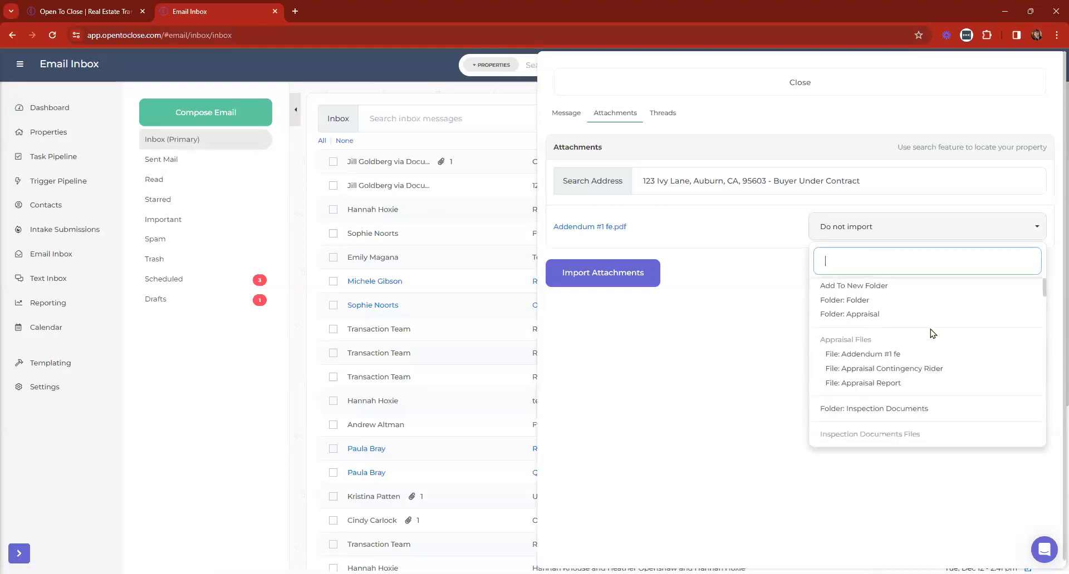
click(880, 313)
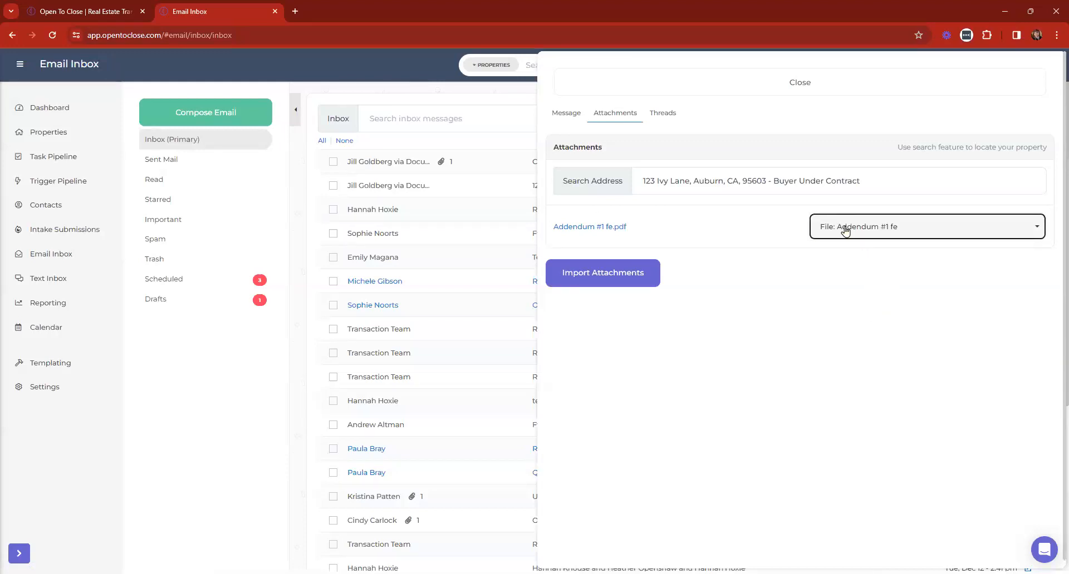
click(606, 275)
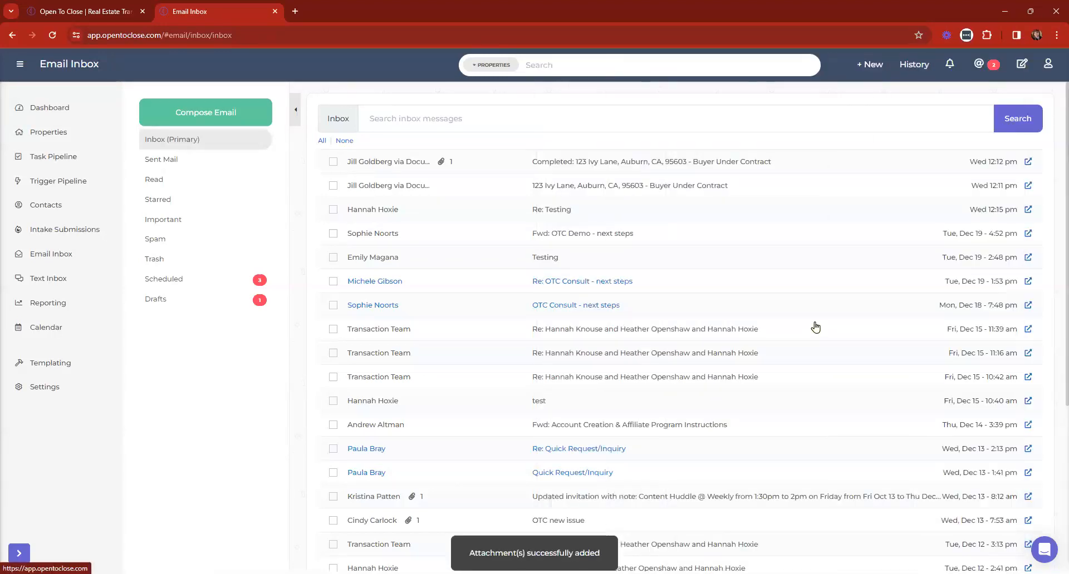
View the imported Addendum #1 fe in 123 Ivy Lane's documents, then close the property
click(85, 110)
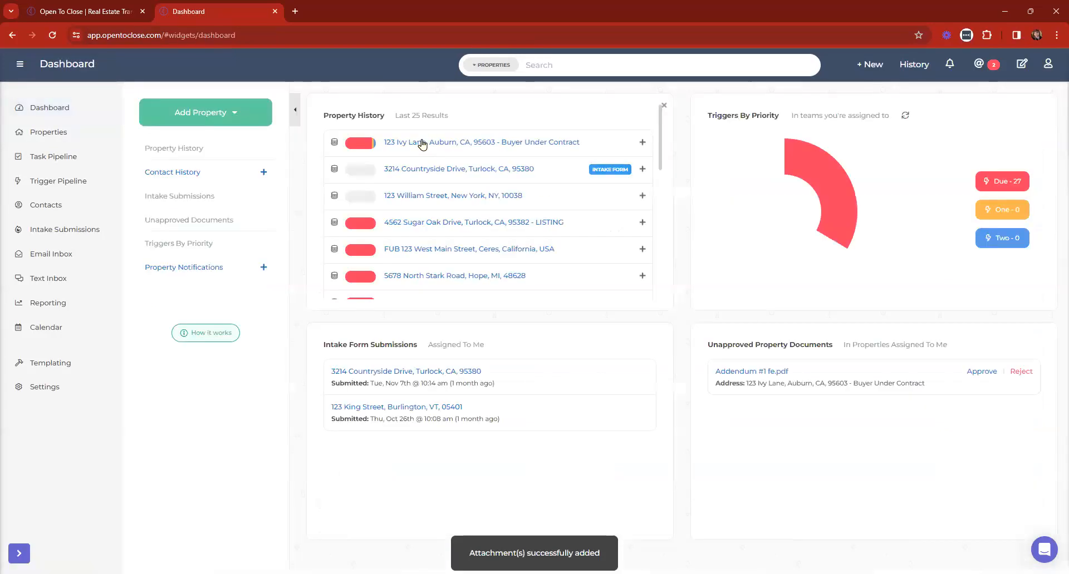
click(422, 144)
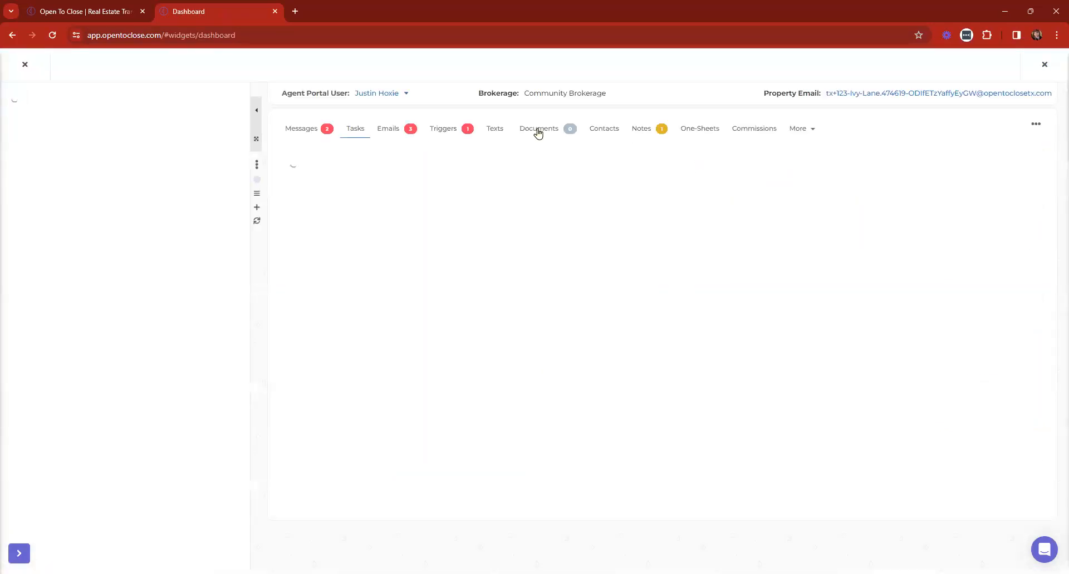
click(538, 130)
scroll(485, 296, down, 5)
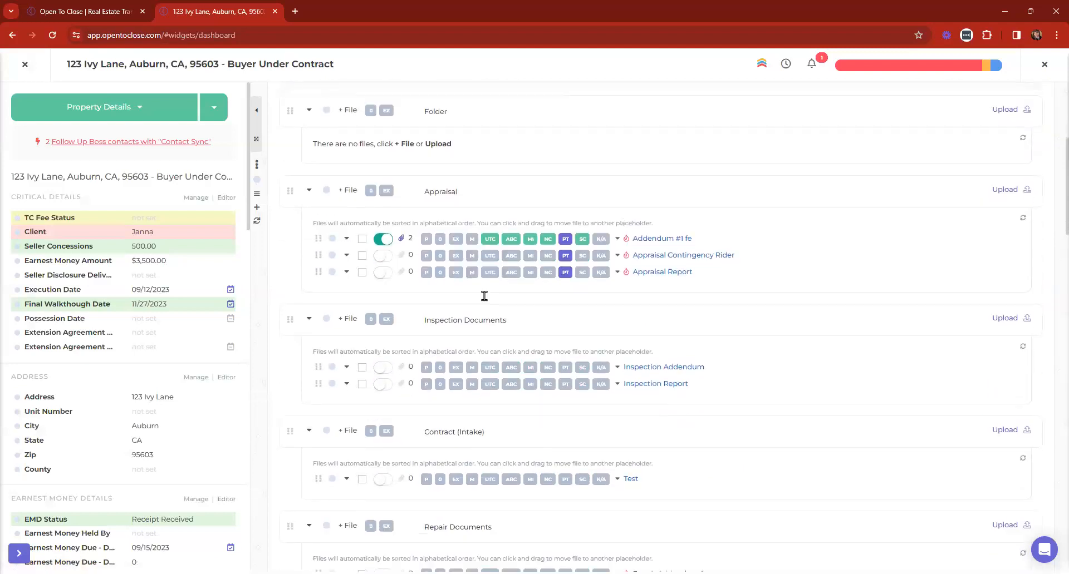
click(400, 240)
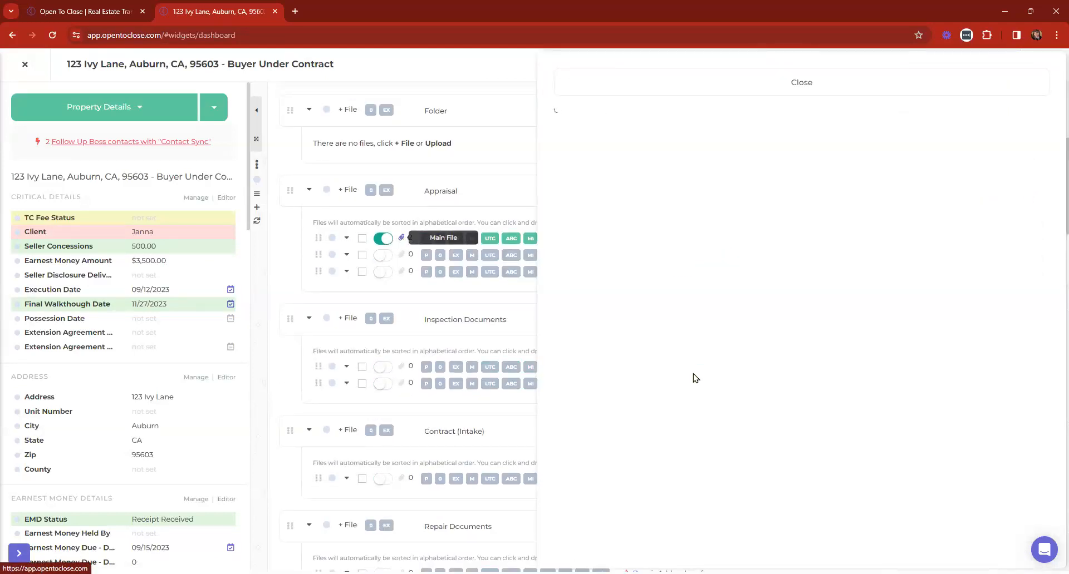
scroll(754, 370, down, 2)
scroll(754, 363, down, 1)
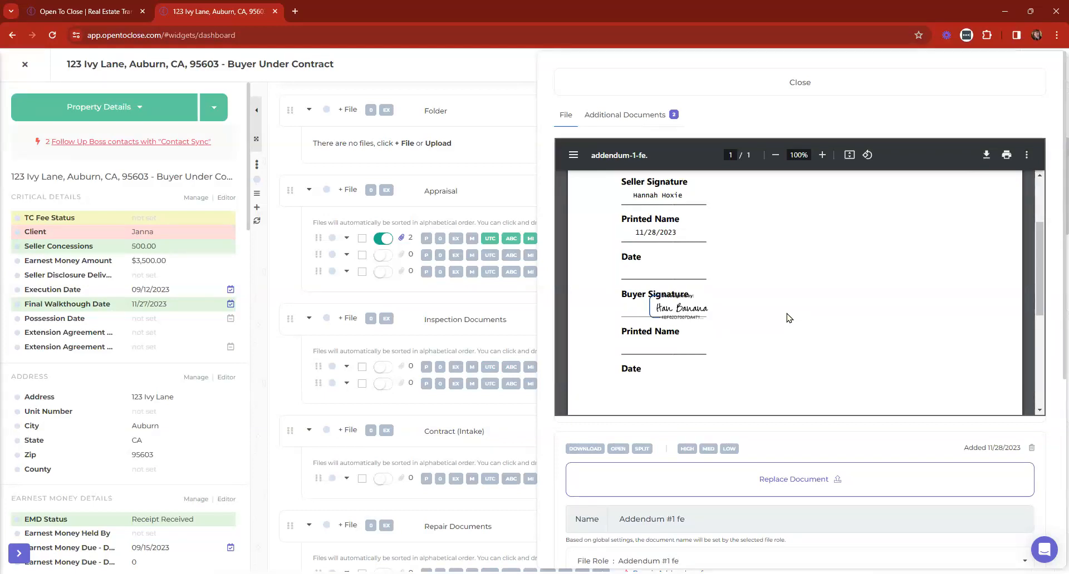
click(711, 89)
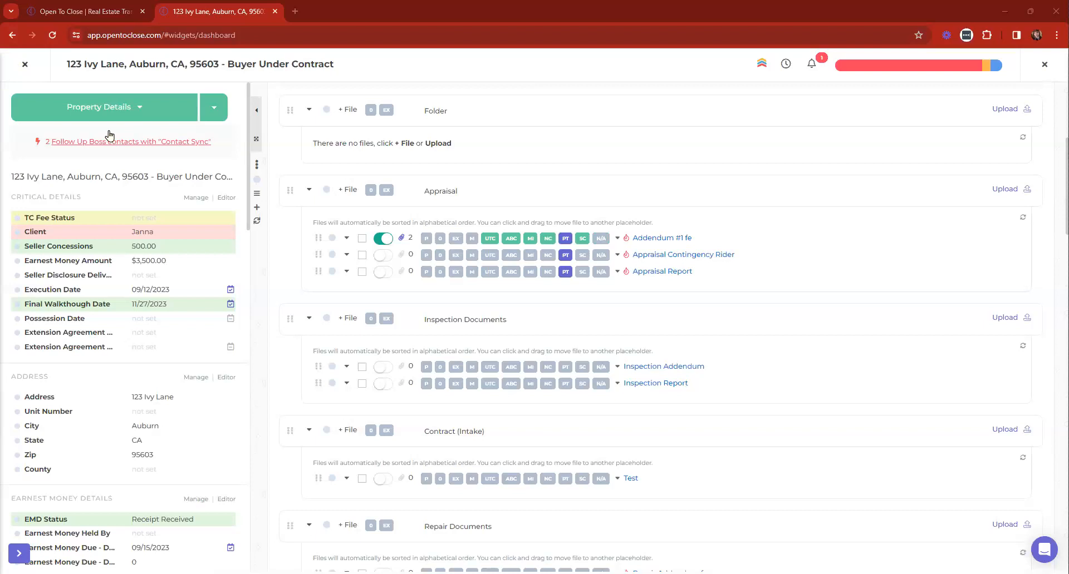
click(14, 67)
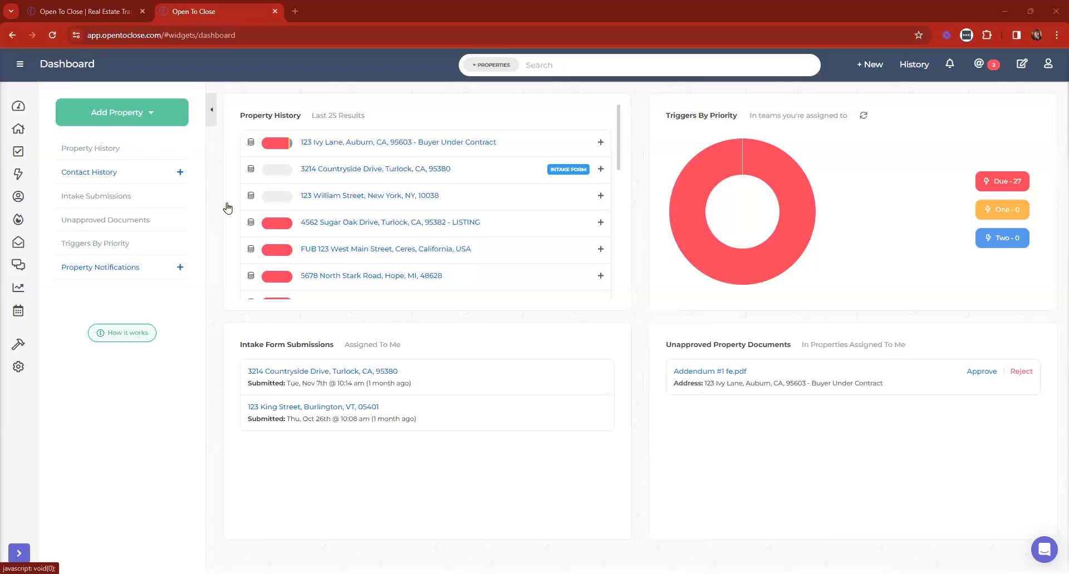
click(359, 222)
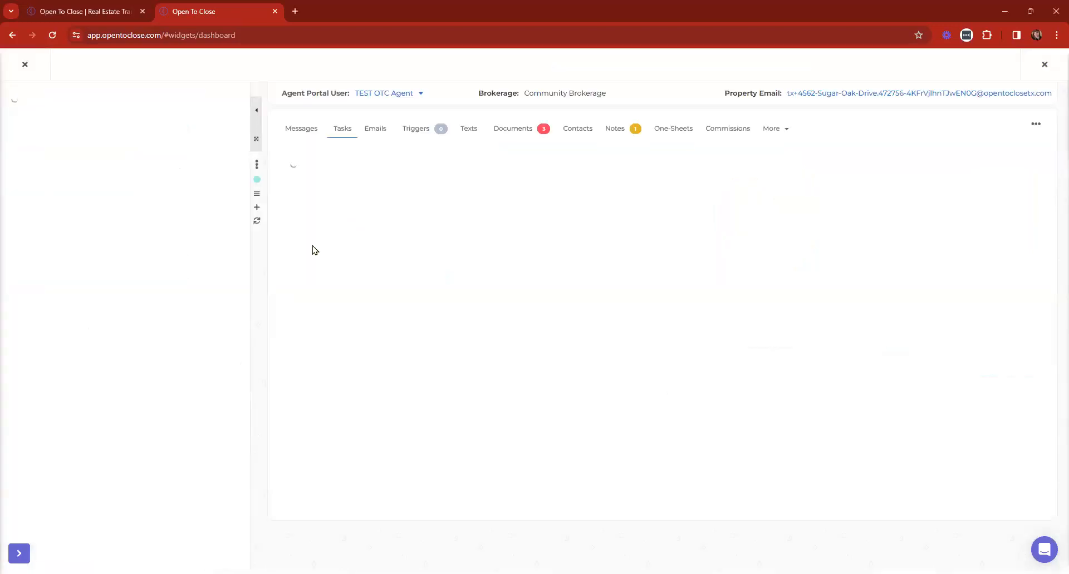
scroll(119, 189, down, 2)
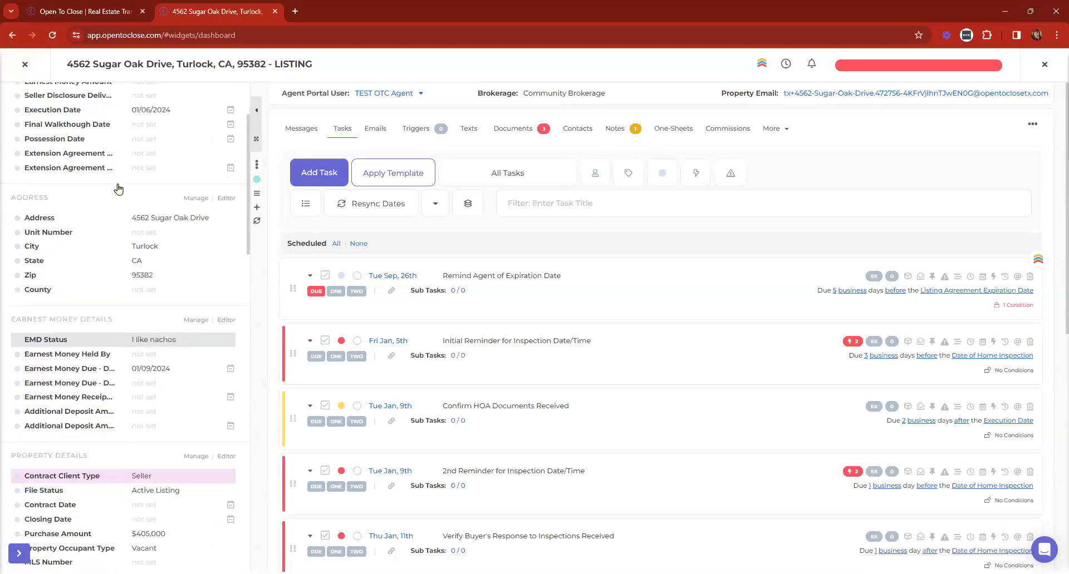
scroll(118, 188, down, 6)
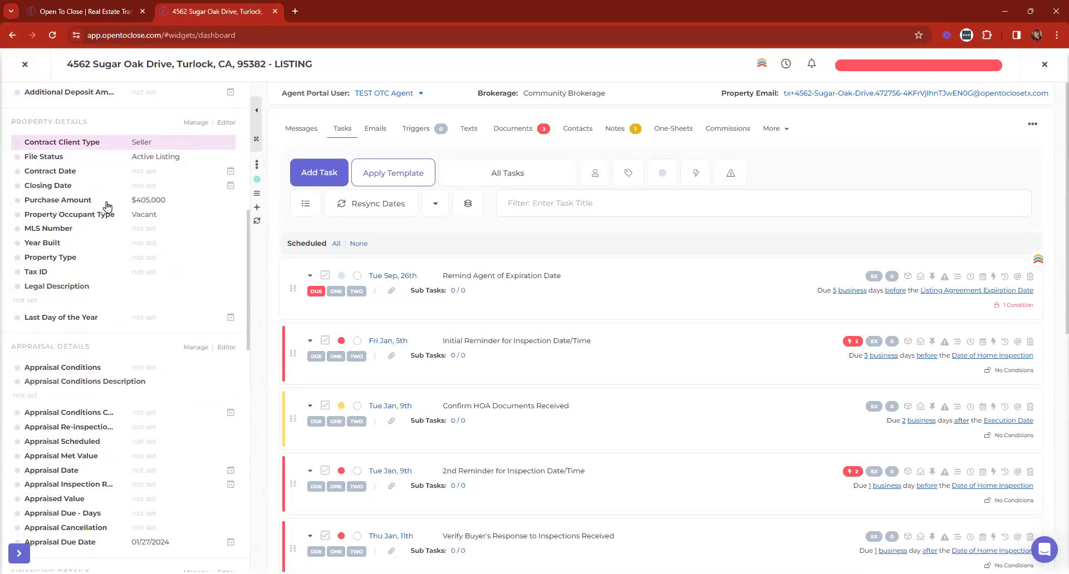
scroll(108, 207, up, 2)
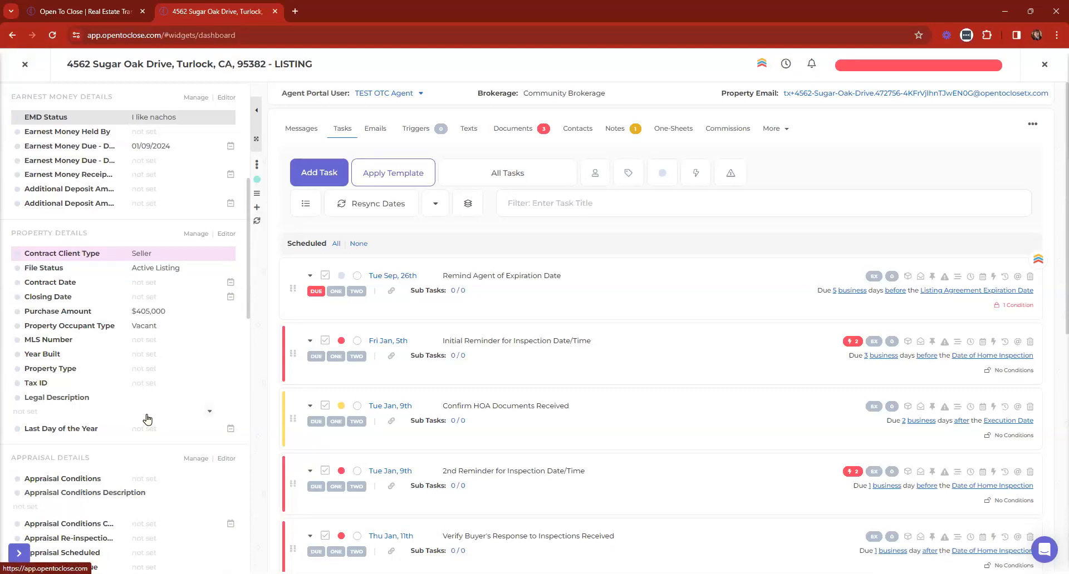
click(24, 64)
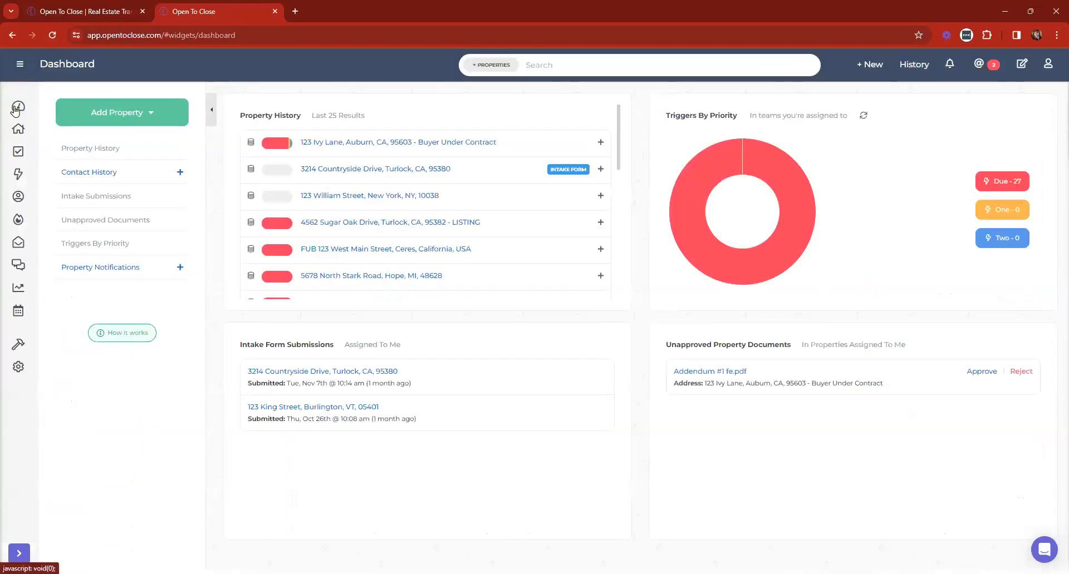
click(18, 345)
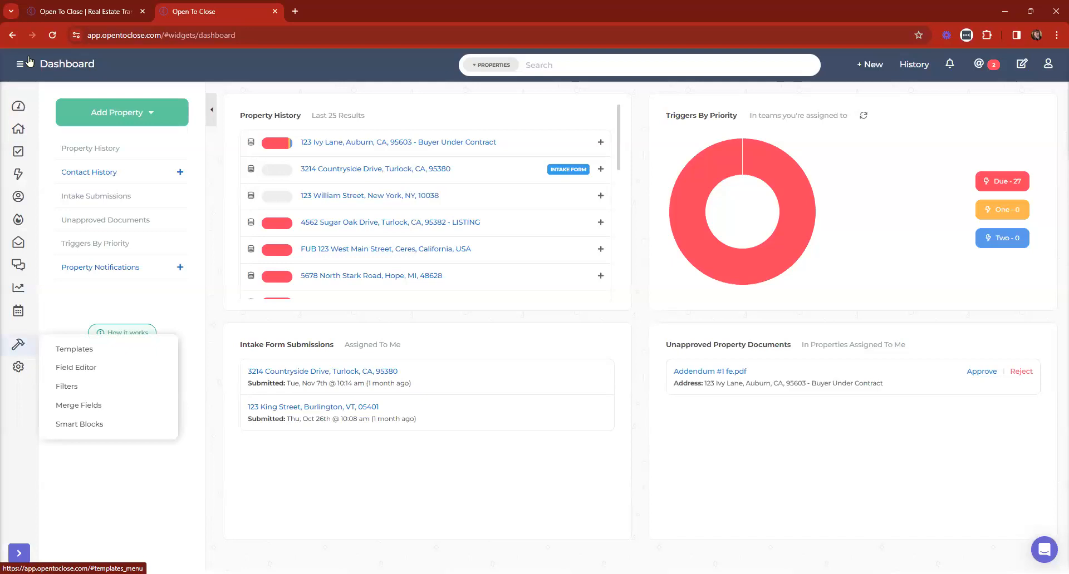
click(43, 424)
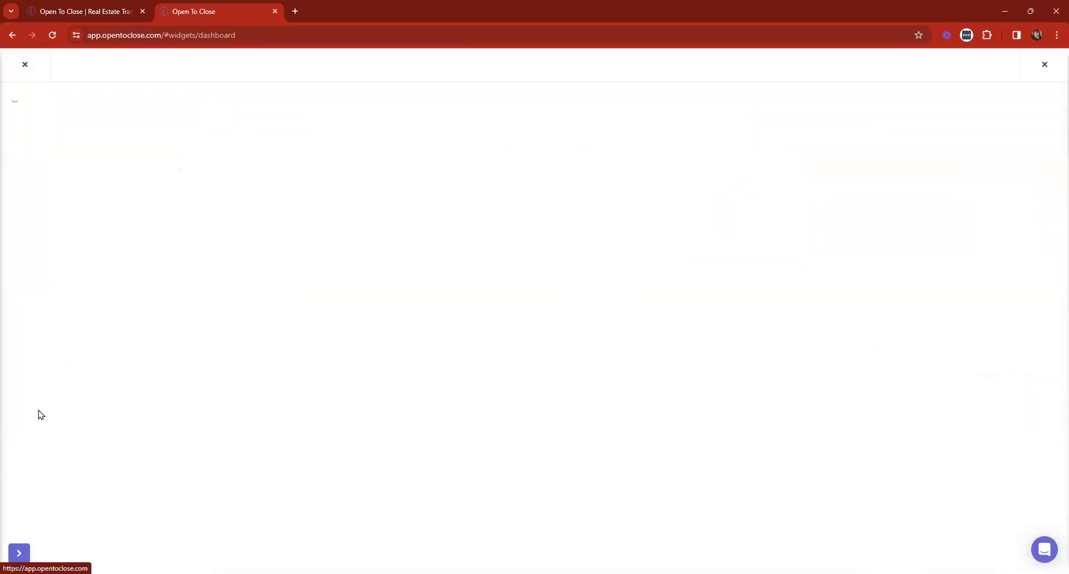
key(ctrl+f)
text(cancell)
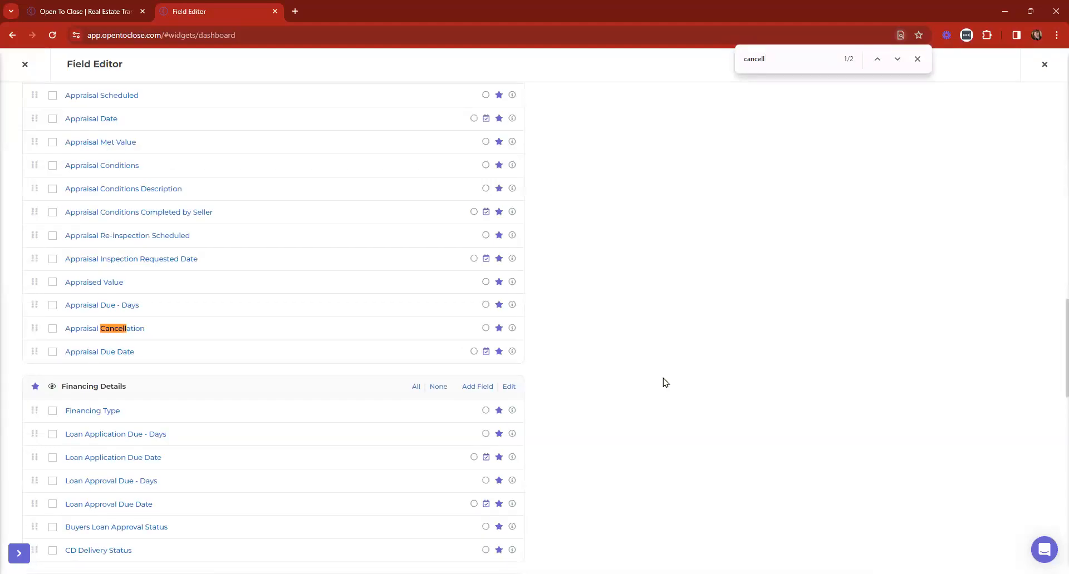
click(896, 59)
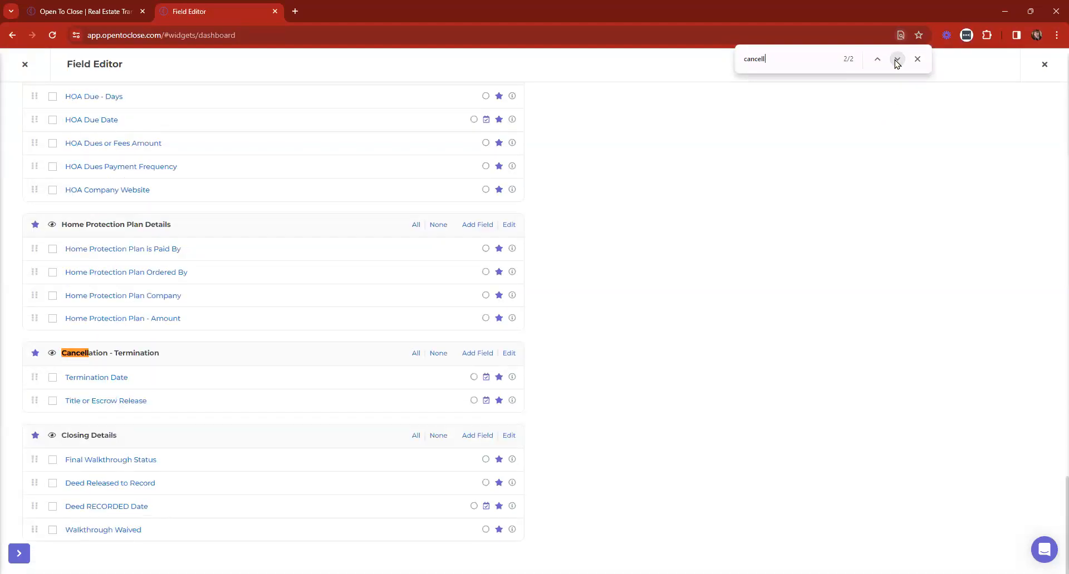
click(98, 380)
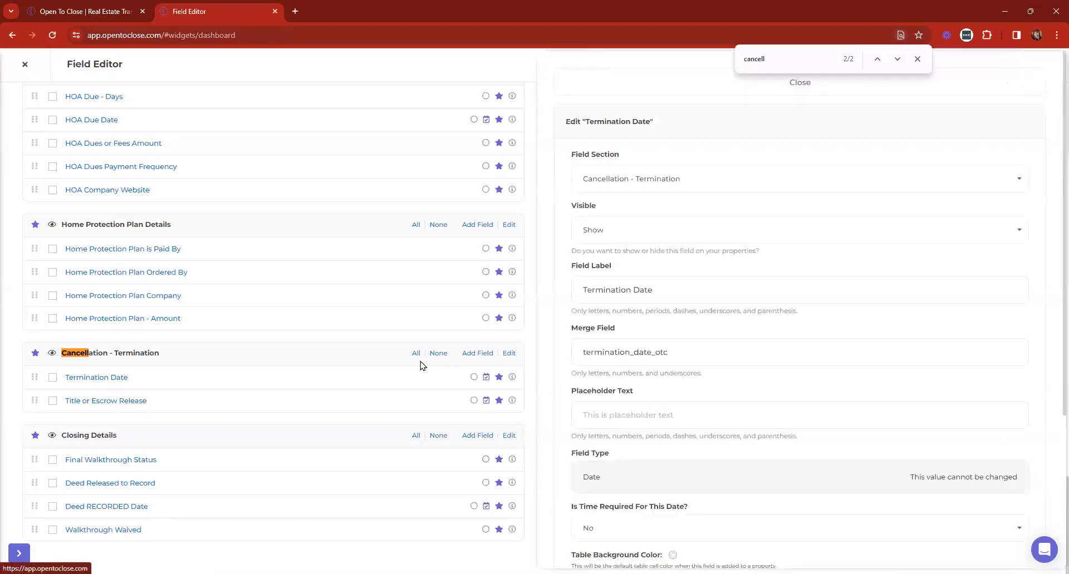
click(632, 87)
click(24, 64)
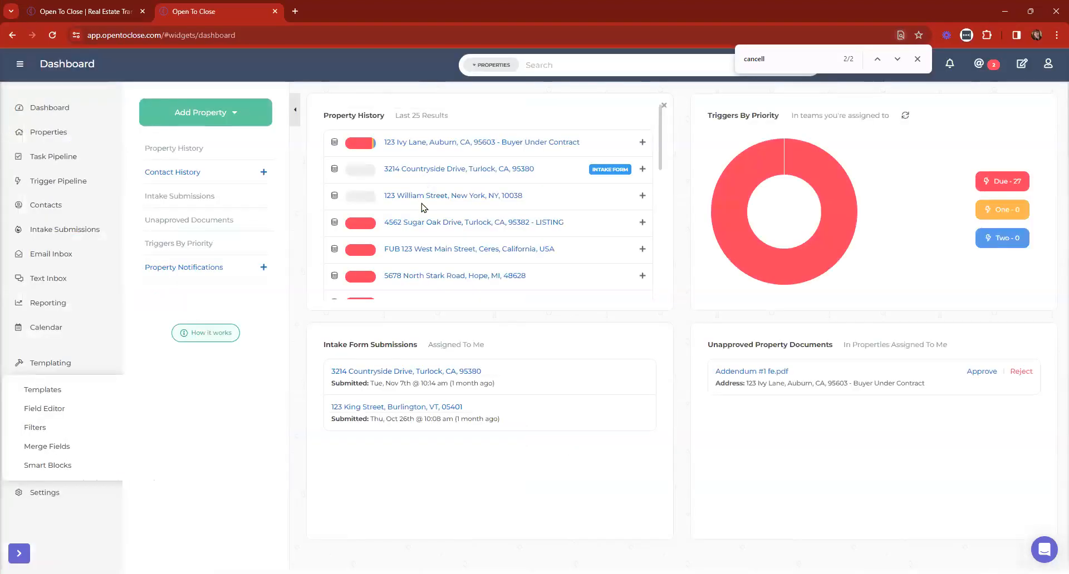
click(415, 223)
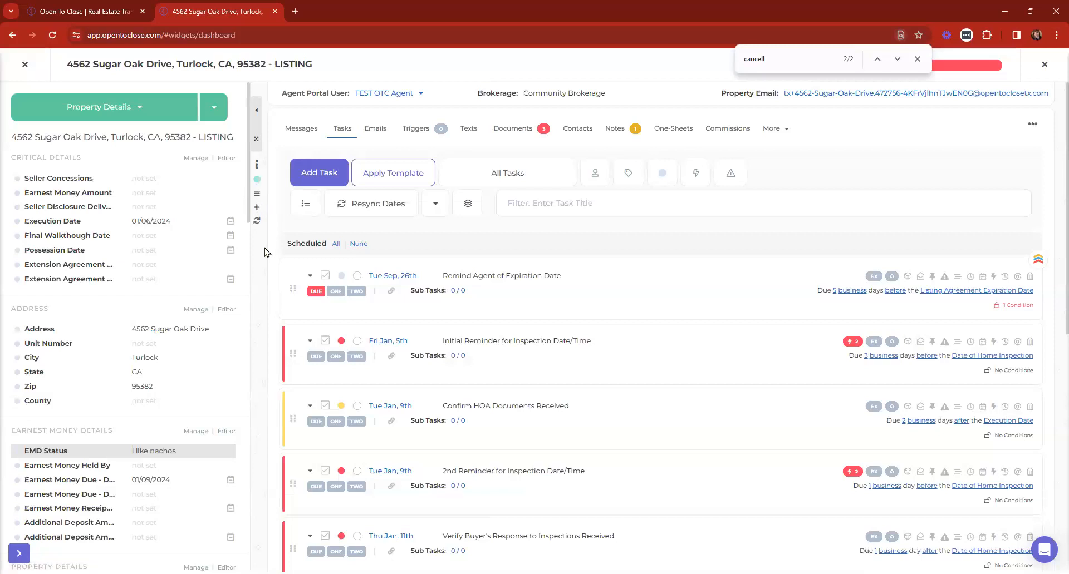
Search the listing's fields for 'termin', then clear and close the search
key(ctrl+shift+f)
text(termin)
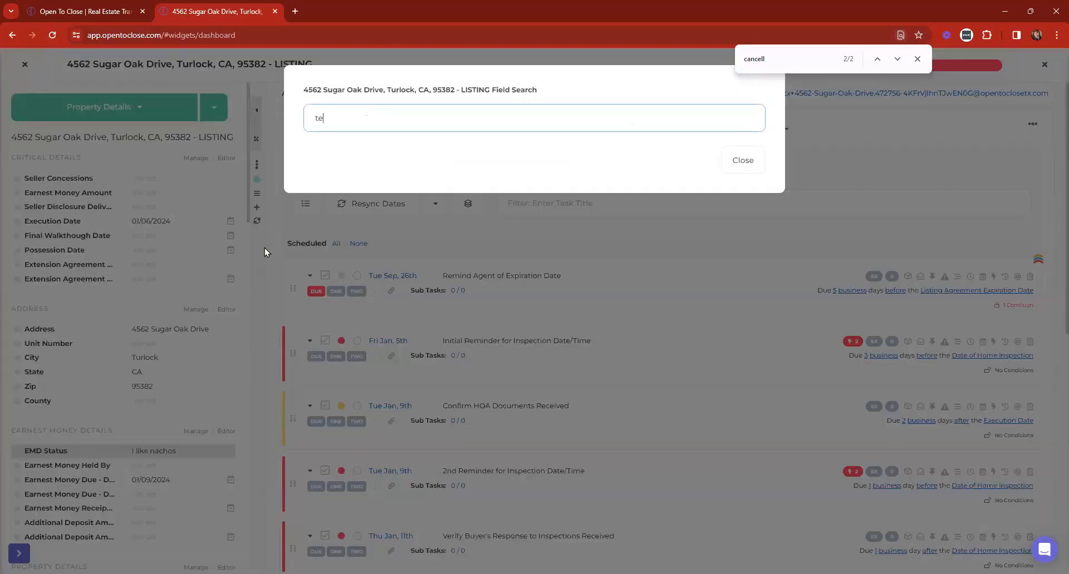
key(BackSpace)
key(BackSpace)
key(BackSpace)
key(BackSpace)
key(BackSpace)
key(BackSpace)
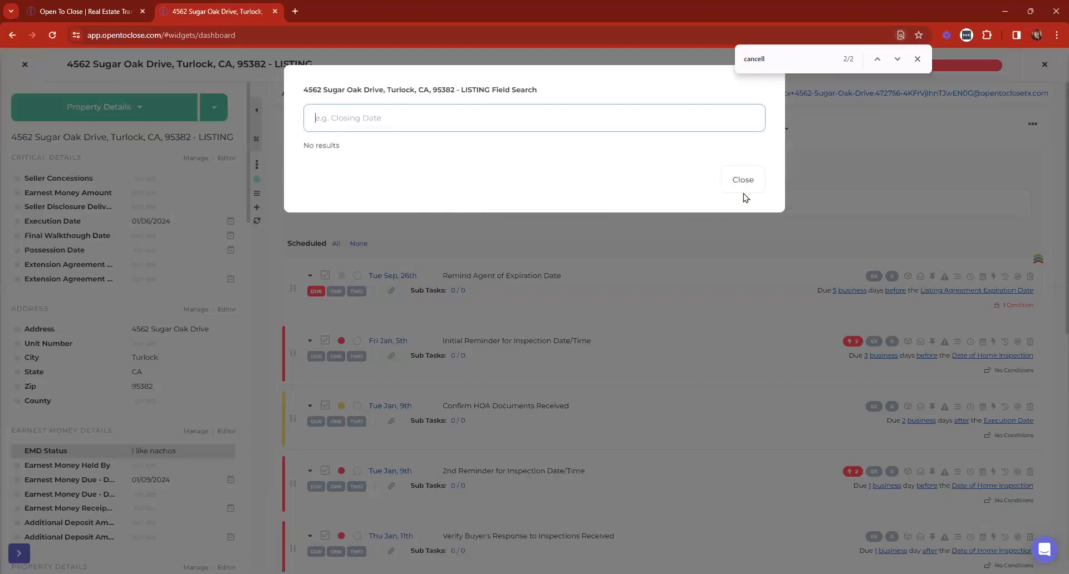
click(745, 178)
Keep the Cancellation - Termination section, show Title or Escrow Release, and update the fields
click(194, 159)
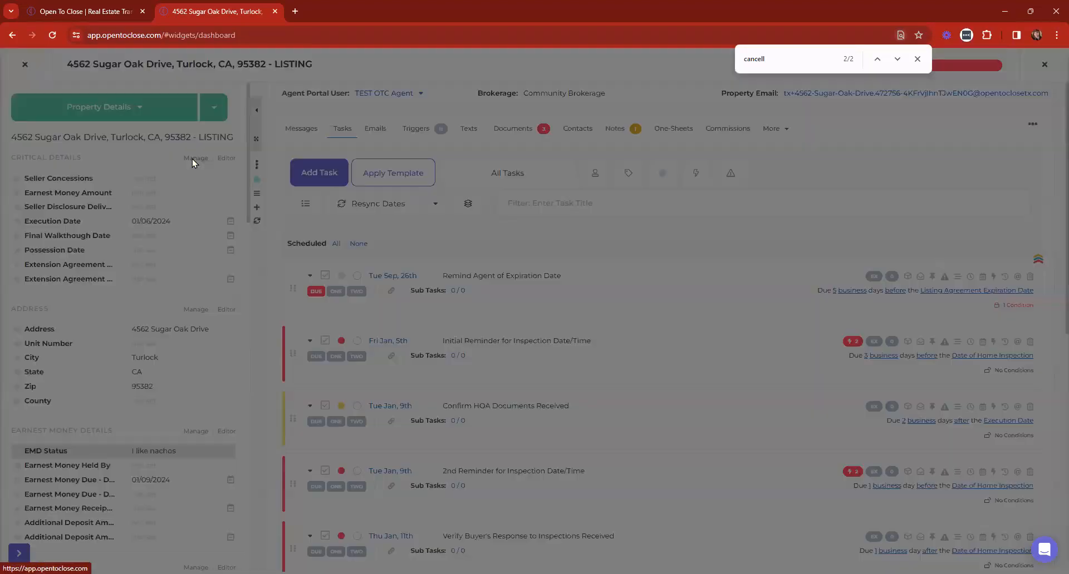
scroll(384, 137, down, 20)
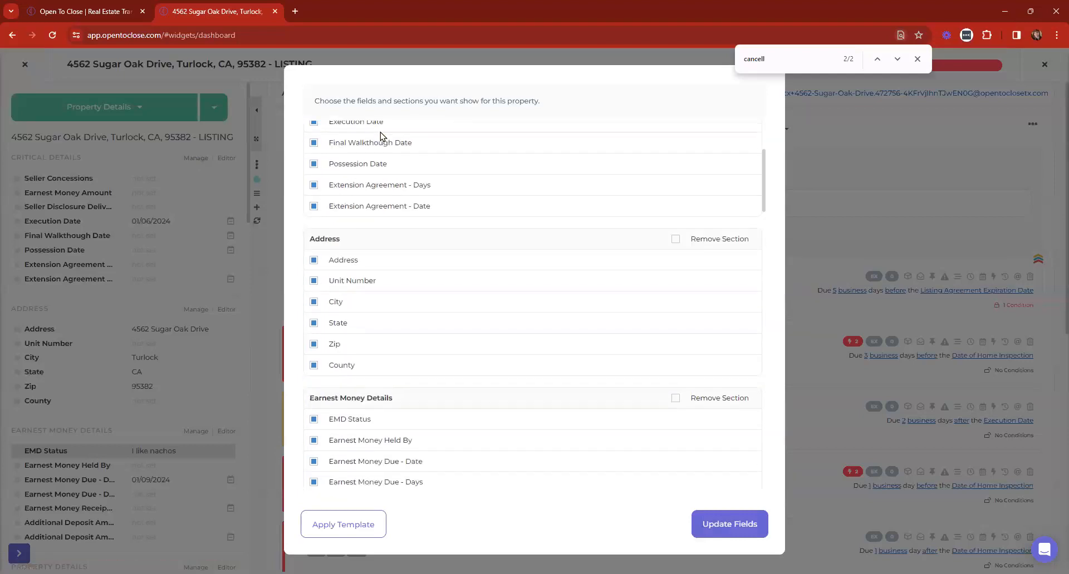
scroll(459, 284, down, 10)
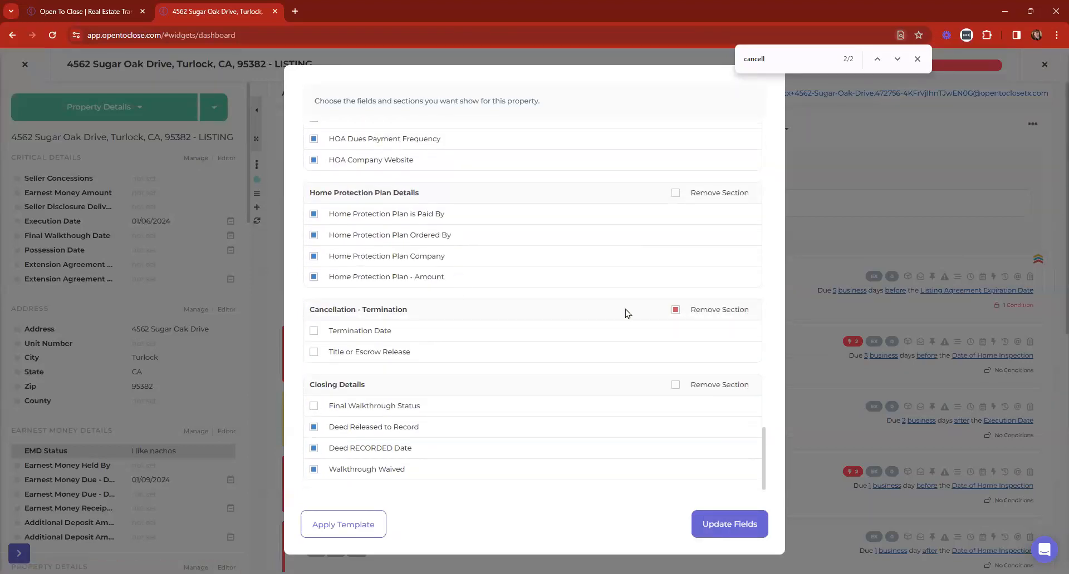
click(675, 310)
click(314, 352)
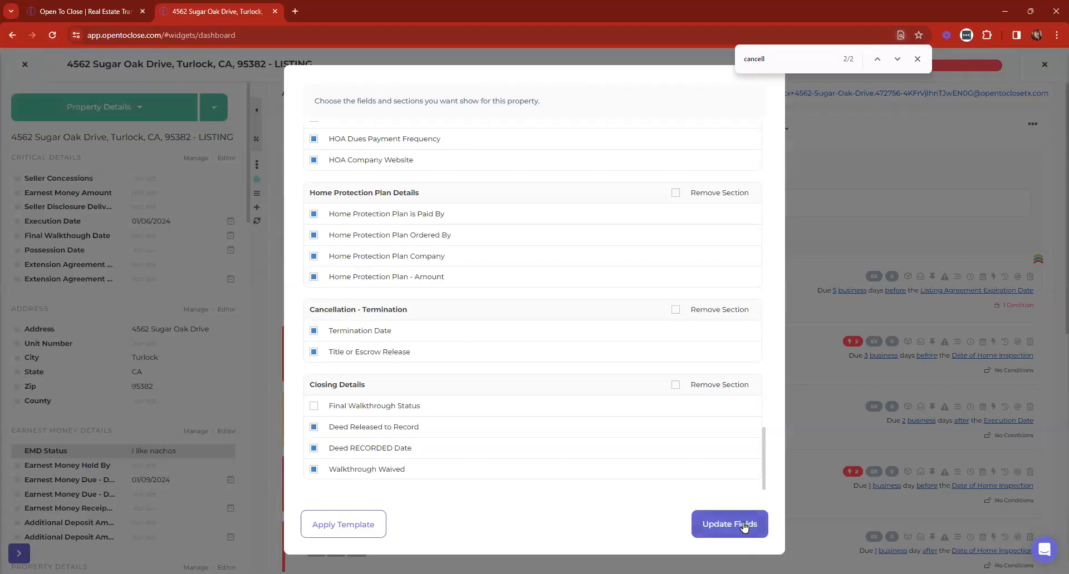
click(743, 525)
scroll(139, 310, down, 10)
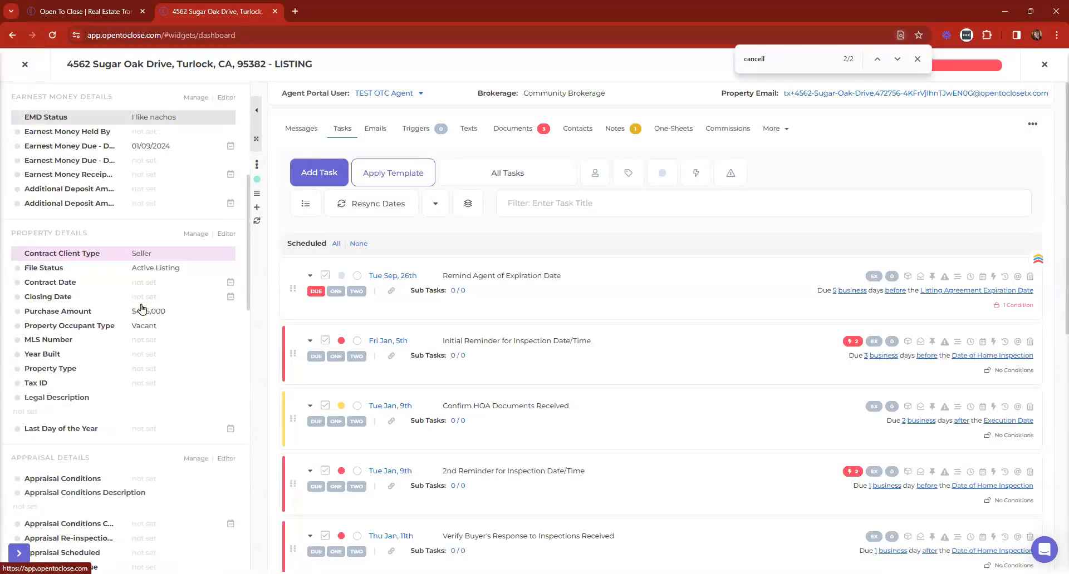
scroll(142, 309, down, 5)
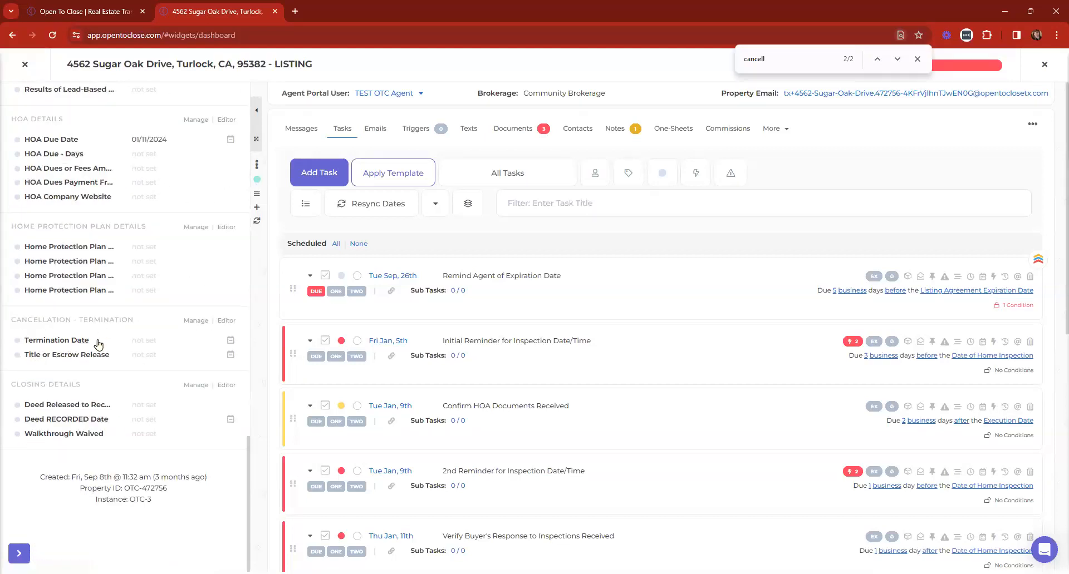
Remove the Seller Home Protection Plan Tasks and Seller Inspection Tasks templates from the listing
click(484, 181)
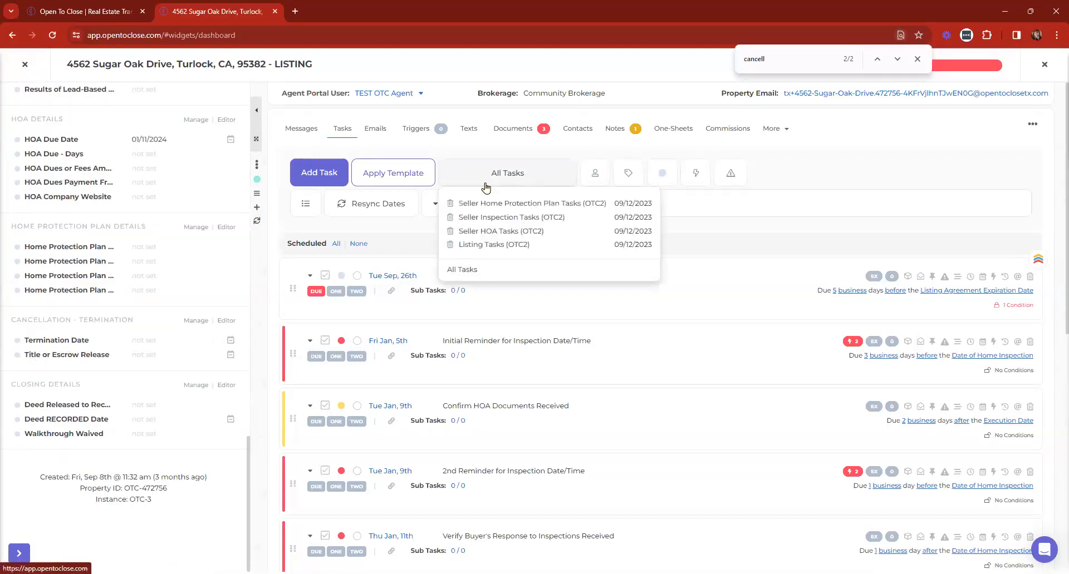
click(449, 203)
click(559, 360)
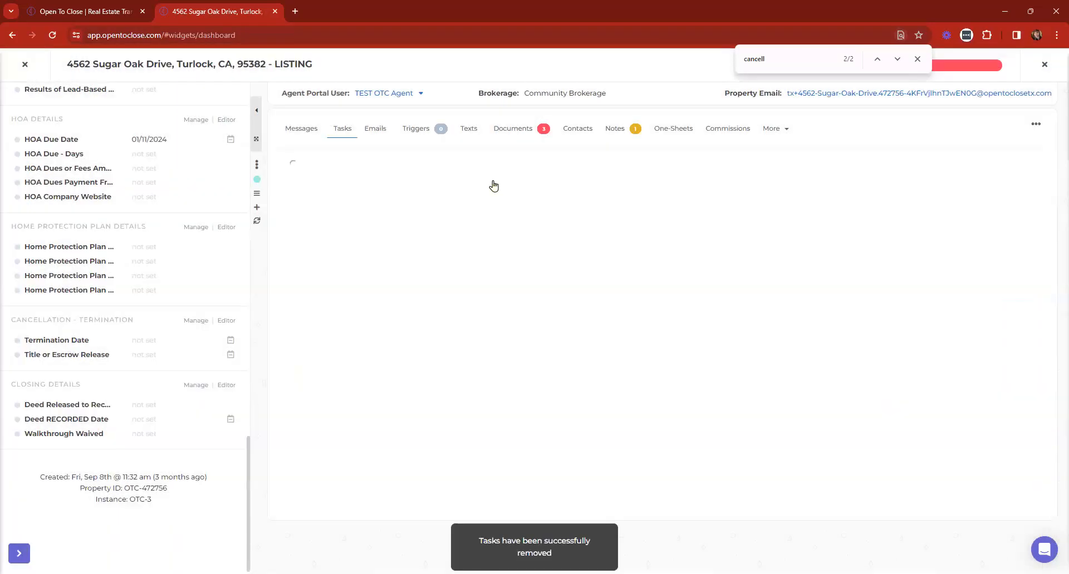
click(495, 182)
click(450, 205)
click(560, 361)
click(434, 205)
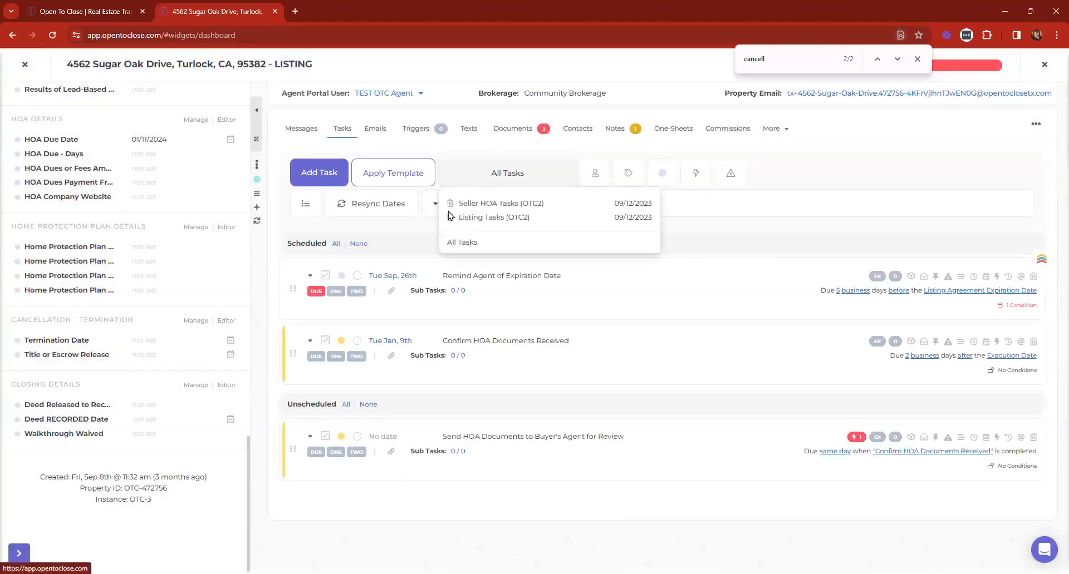
scroll(62, 299, up, 5)
scroll(104, 285, up, 8)
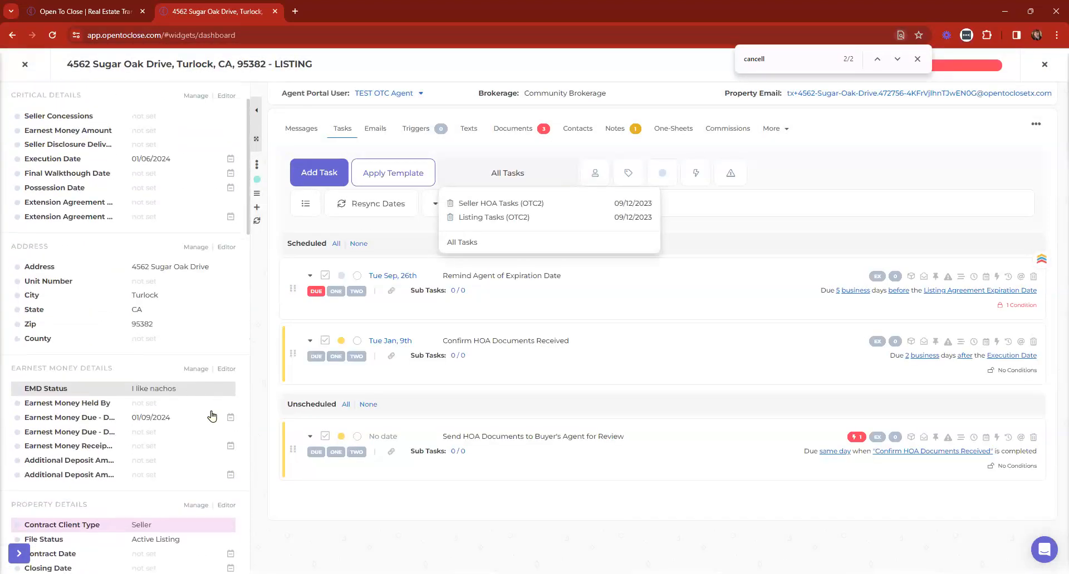
Set the File Status to Cancelled and delete all uncompleted tasks
click(149, 328)
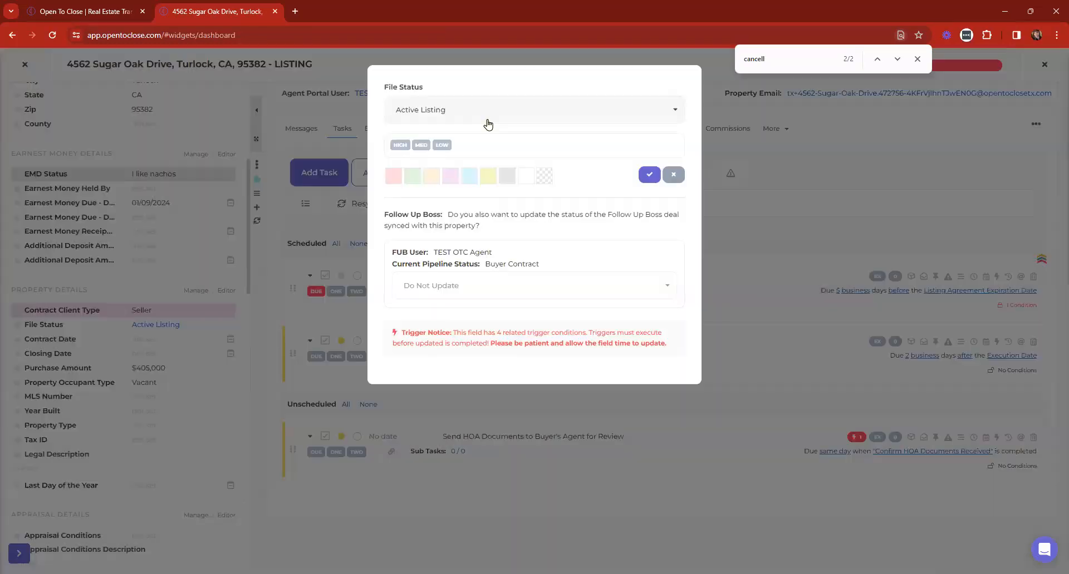
click(488, 124)
scroll(439, 262, down, 5)
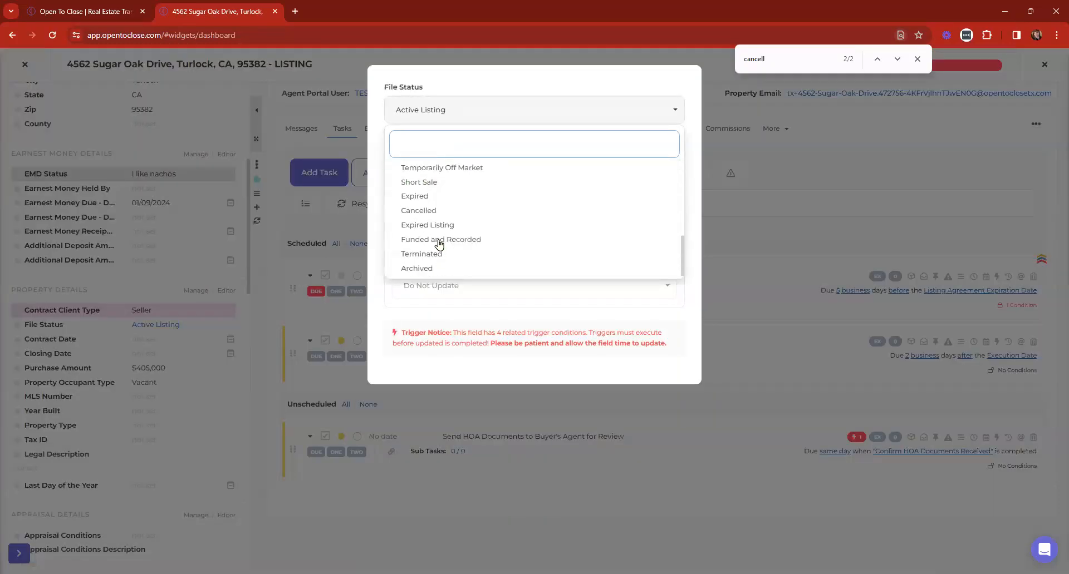
click(439, 211)
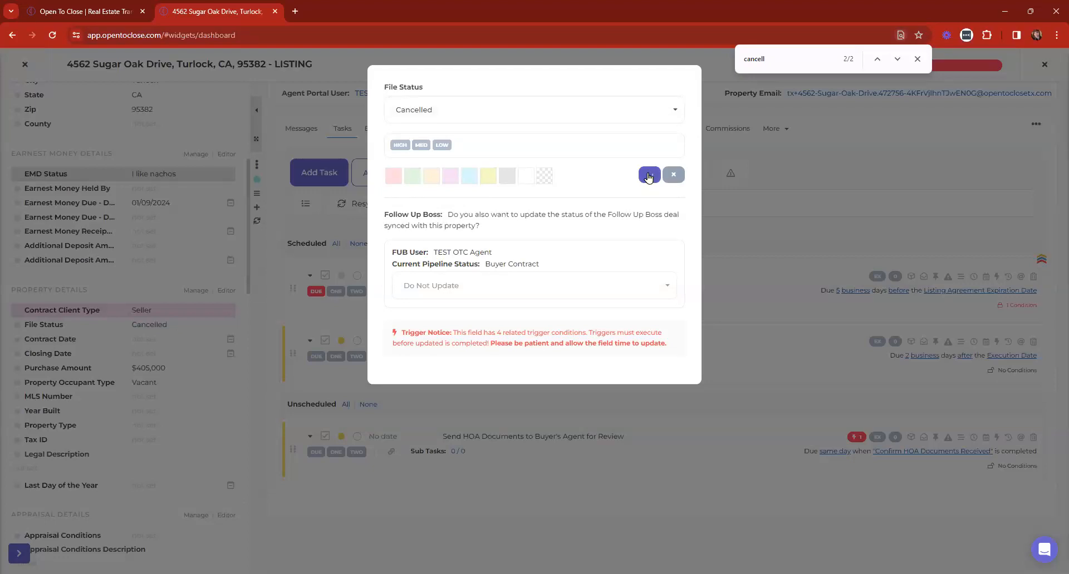
click(648, 175)
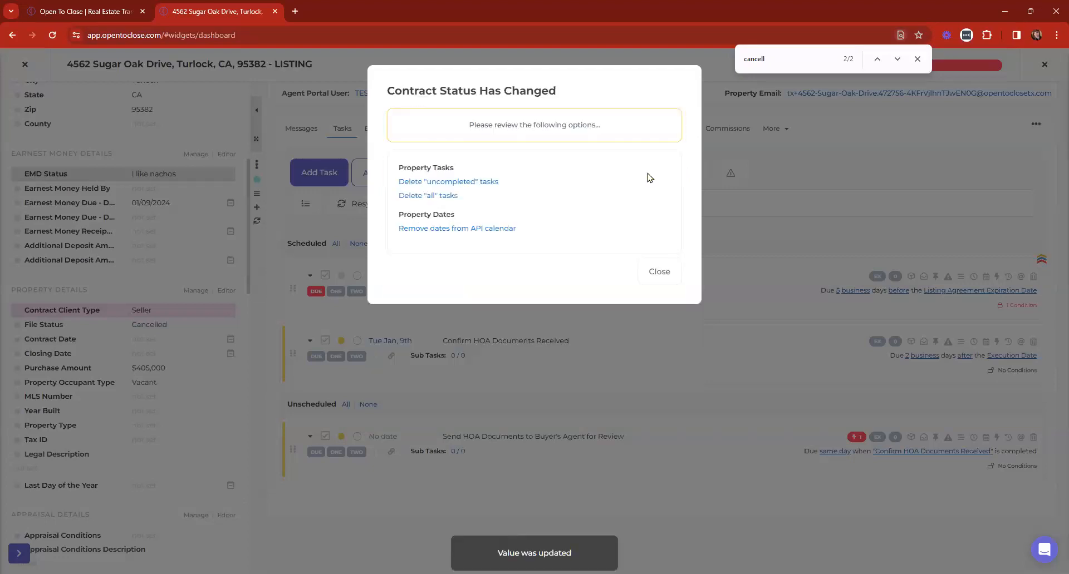
click(456, 183)
click(561, 359)
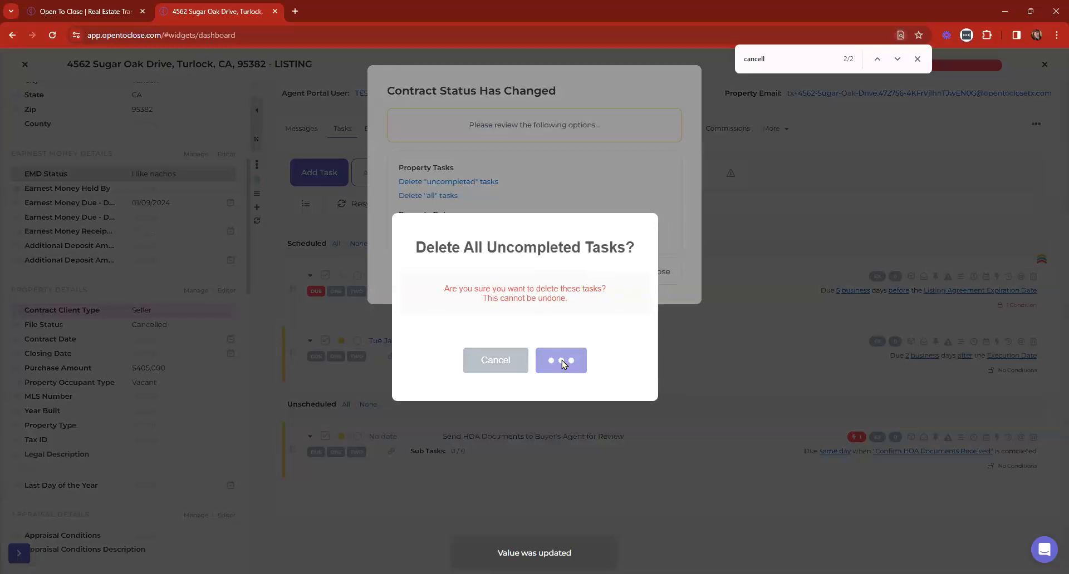
click(661, 249)
scroll(75, 264, down, 15)
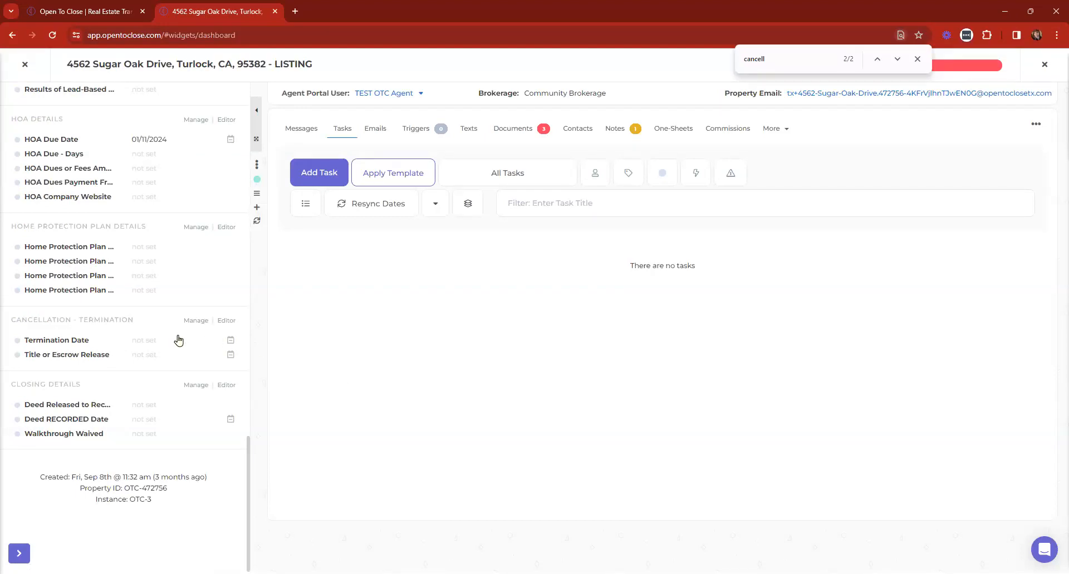
Set the listing's Termination Date to 12/20/2023 and save it
click(147, 341)
click(407, 113)
click(353, 223)
click(358, 115)
click(362, 217)
click(637, 383)
Search the task templates for 'ter', close the search, and show the listing's triggers
click(383, 178)
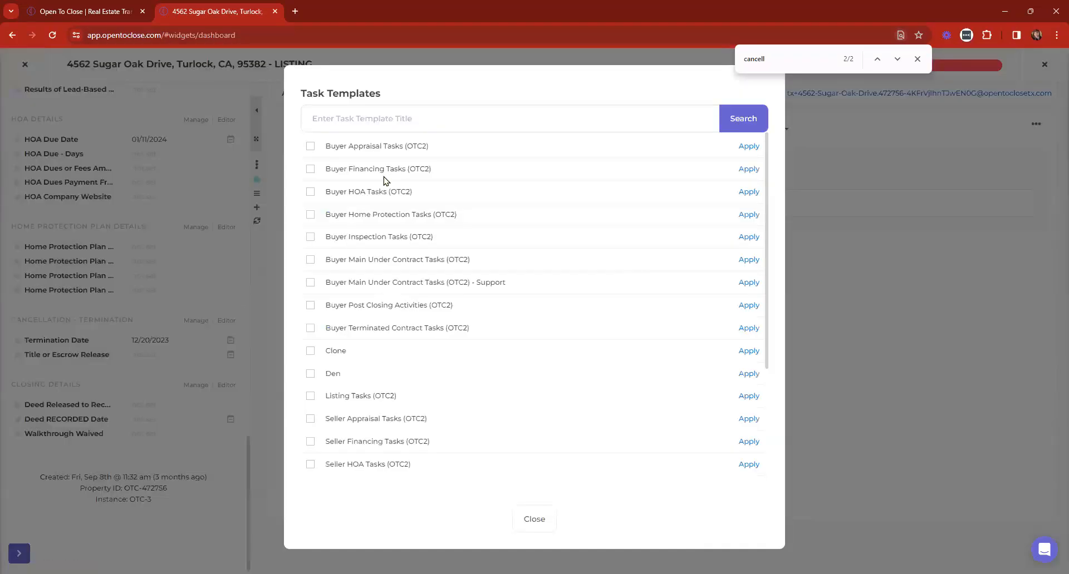
click(385, 117)
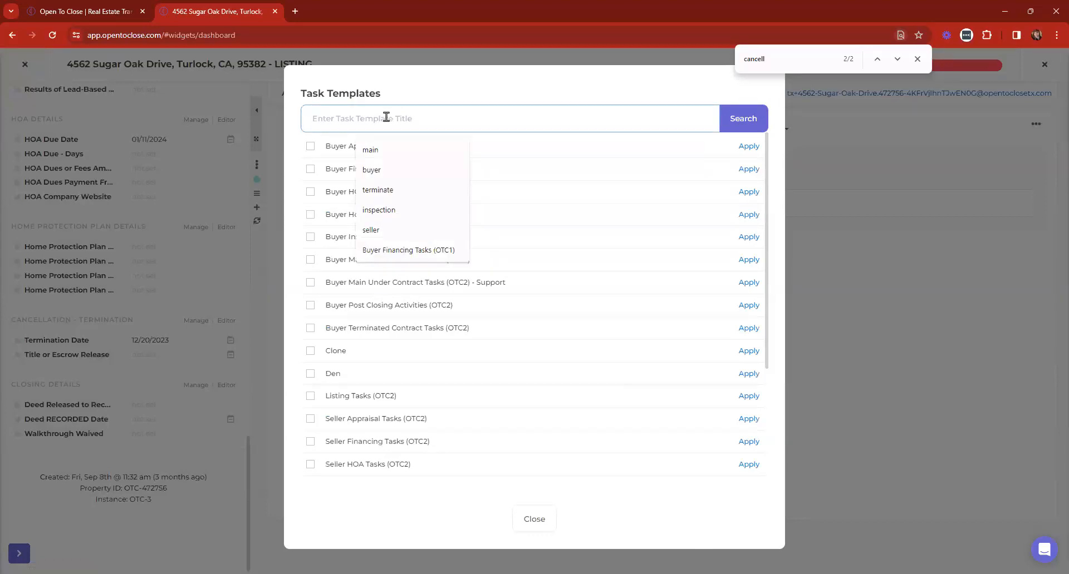
text(termin)
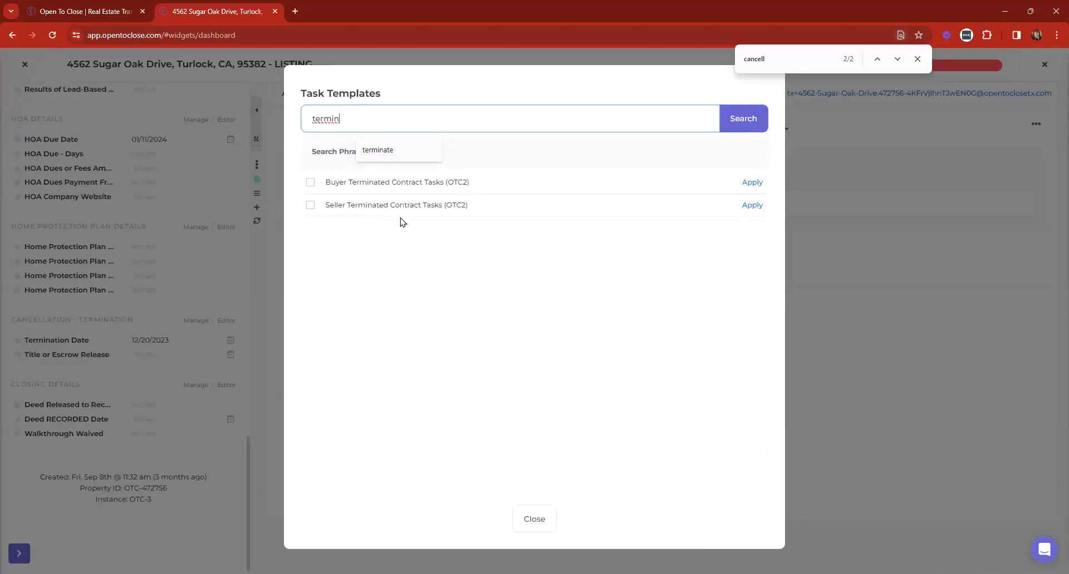
click(540, 515)
click(412, 136)
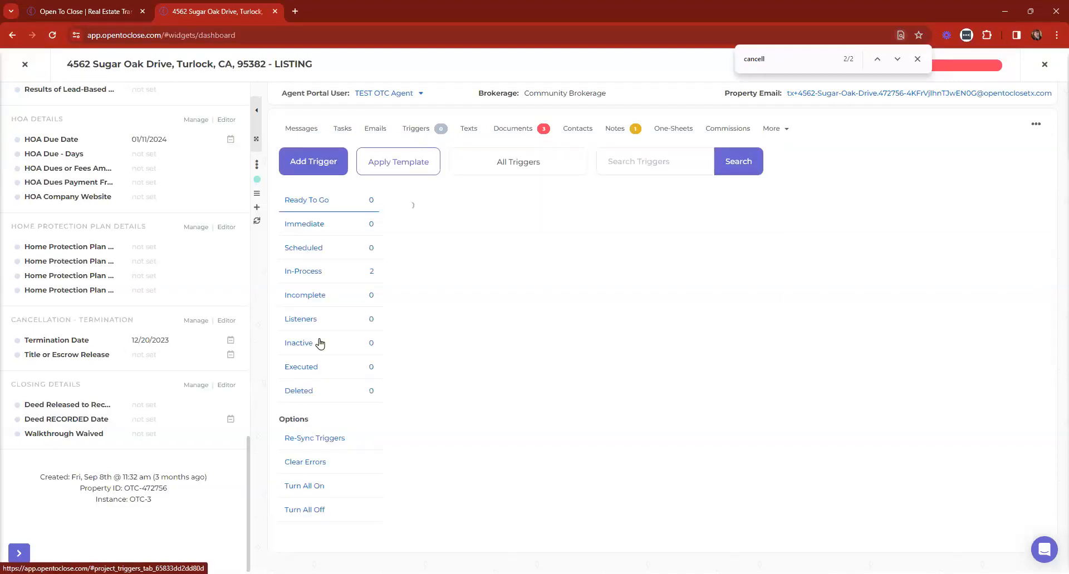
Create an Add or Remove Template trigger with Seller Terminated Contract Tasks (OTC2) and turn it on
click(317, 165)
click(370, 219)
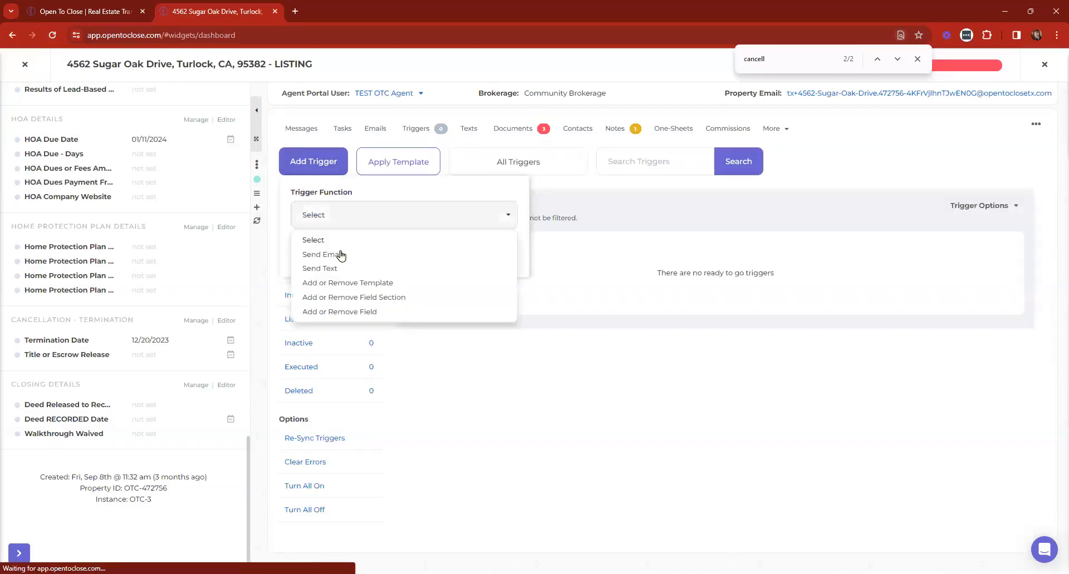
click(343, 284)
click(308, 252)
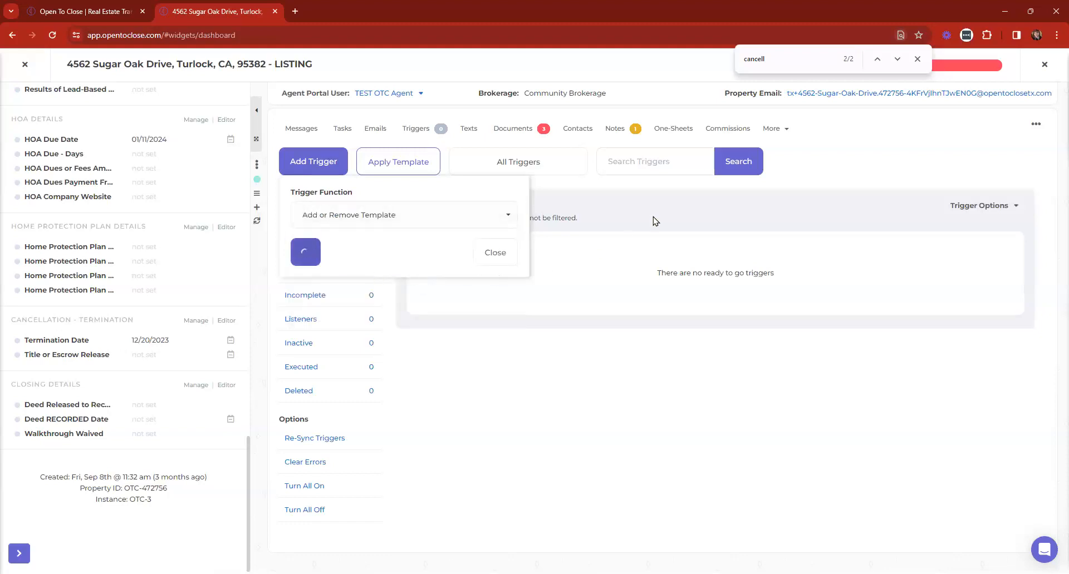
click(639, 155)
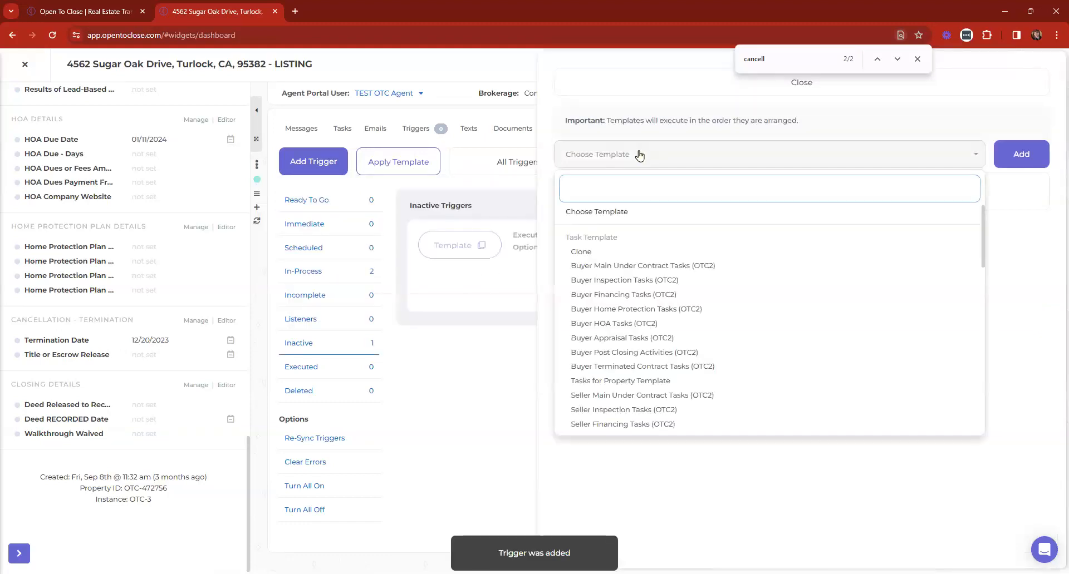
text(termin)
click(713, 240)
click(1027, 156)
click(646, 96)
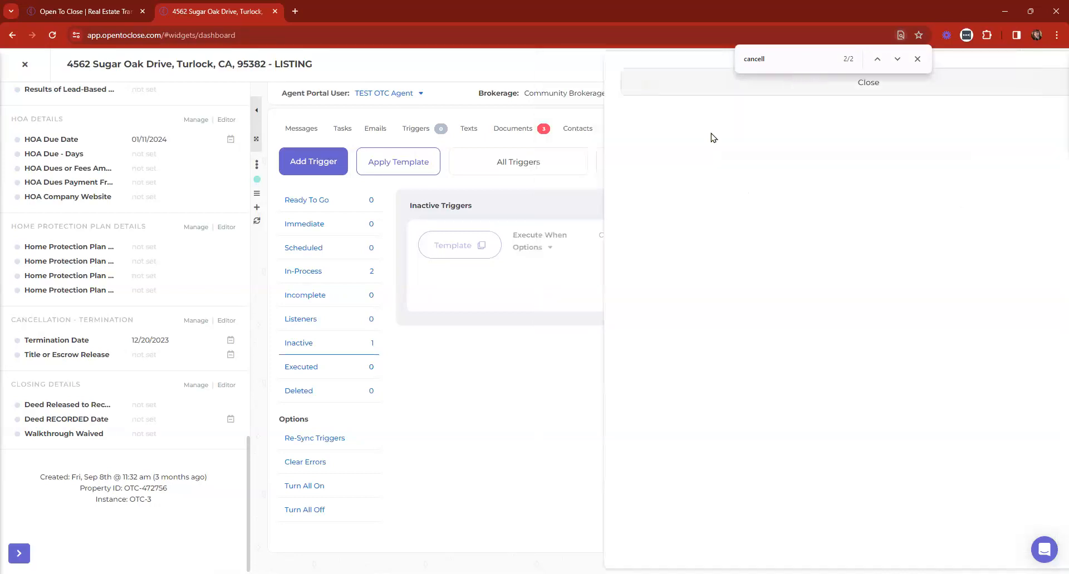
click(977, 206)
click(940, 452)
Add a property-field condition to the trigger using the File Status field
click(464, 307)
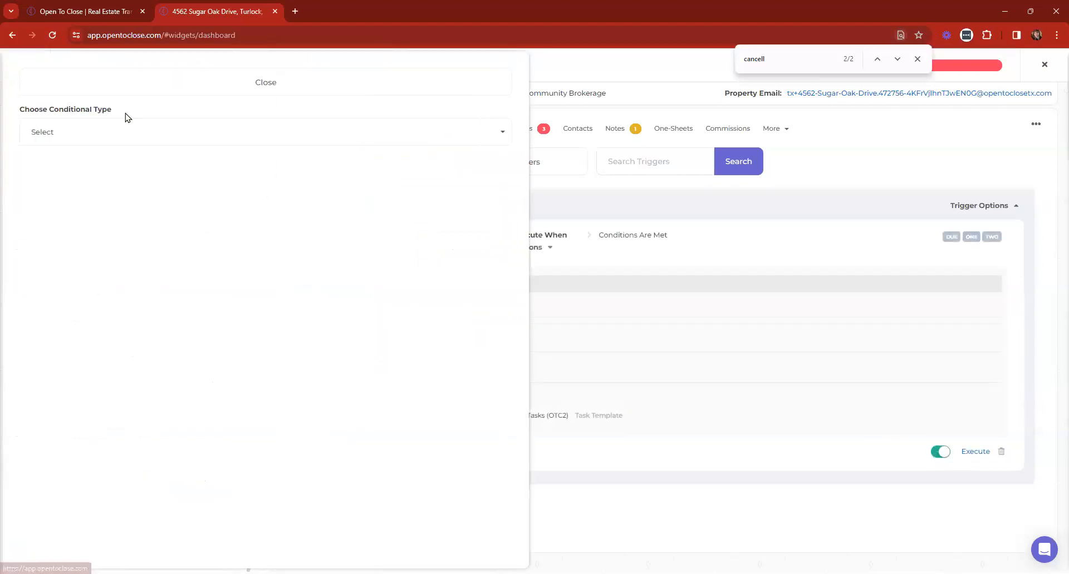
click(115, 140)
click(75, 205)
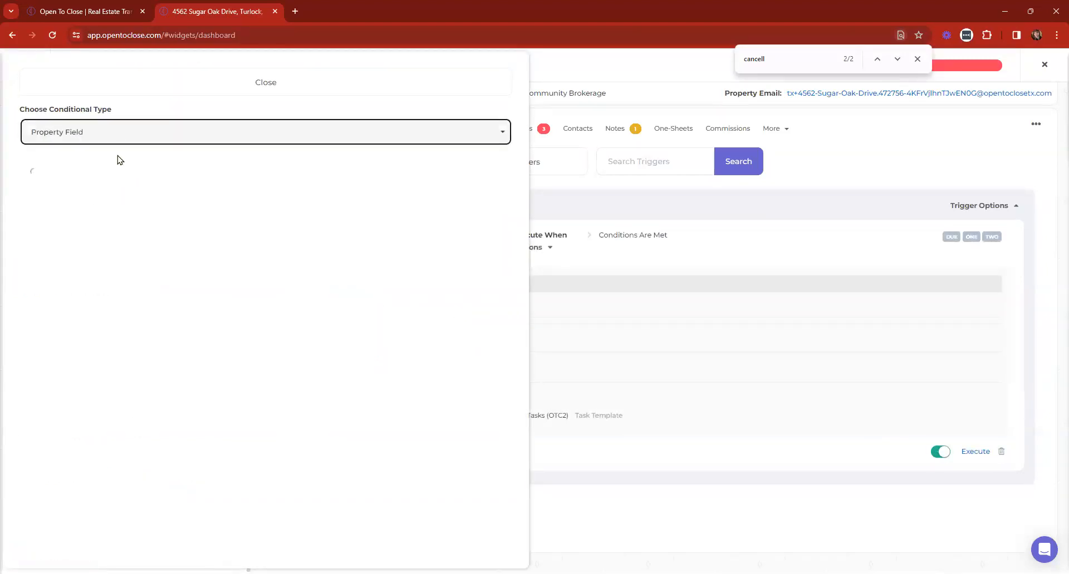
click(84, 187)
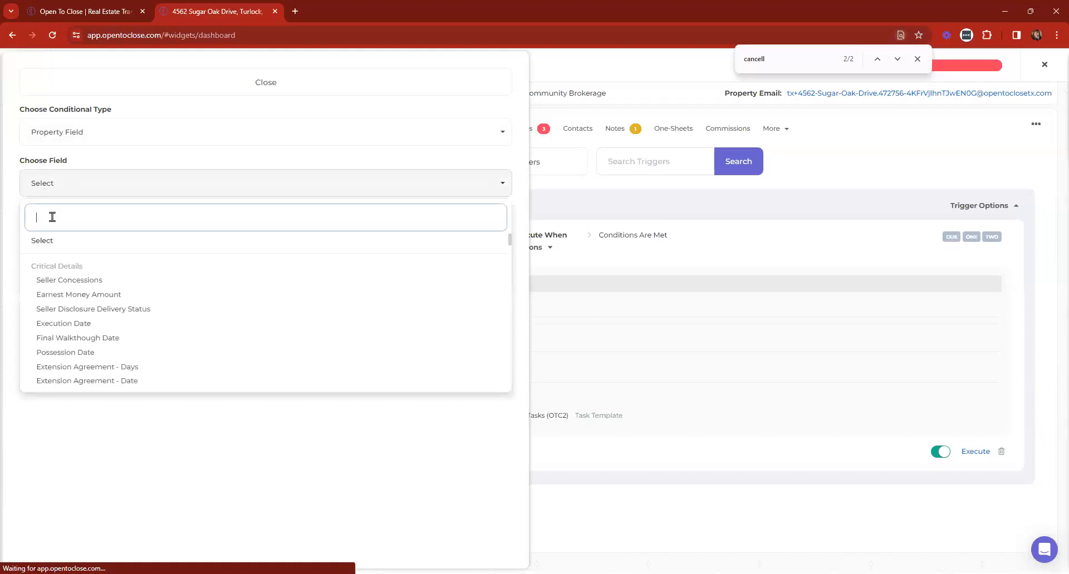
text(contra)
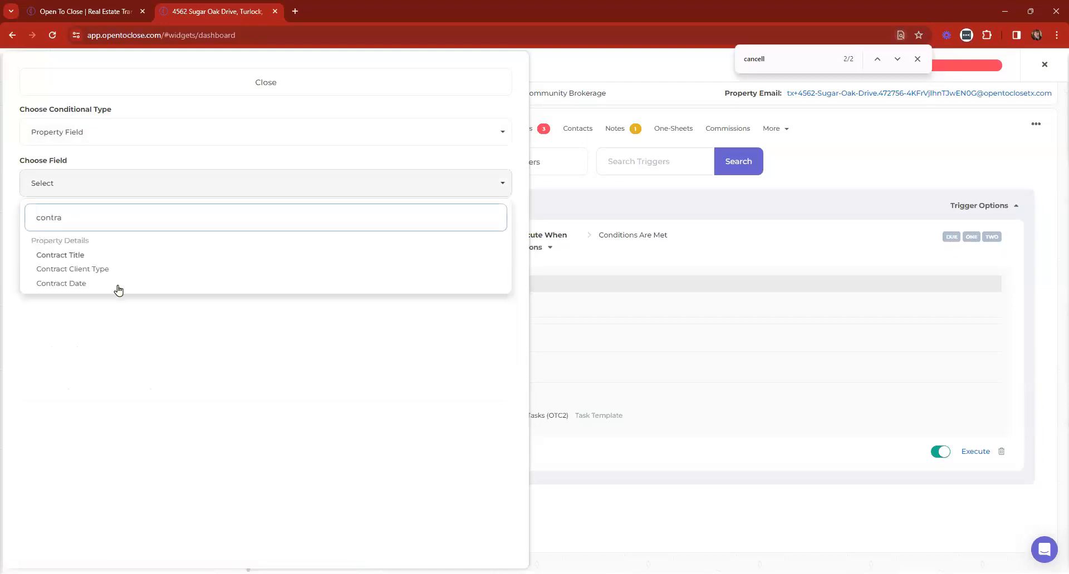
click(64, 268)
click(83, 183)
text(contra)
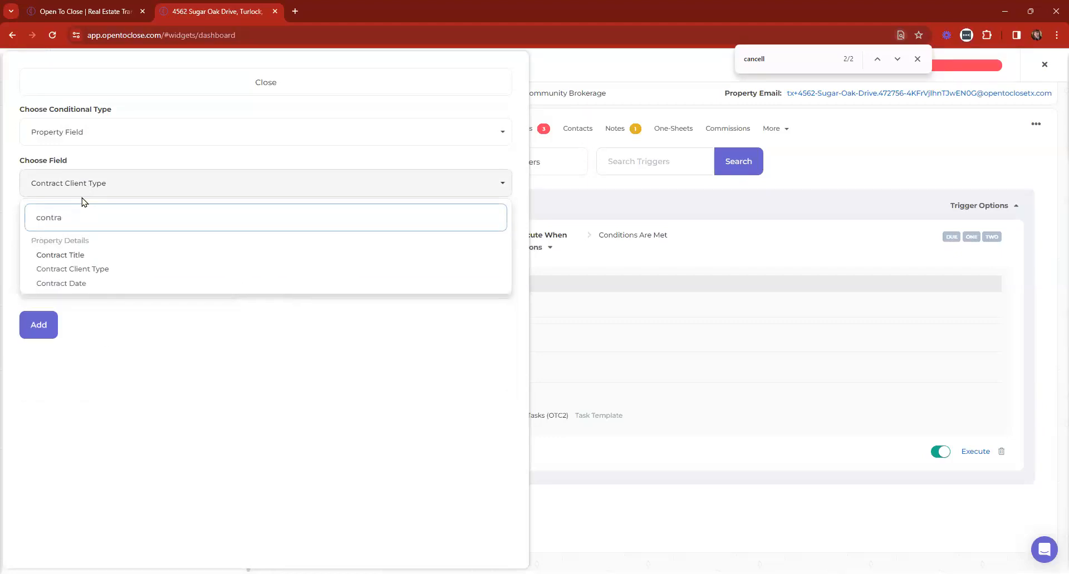
key(BackSpace)
key(BackSpace)
key(BackSpace)
key(BackSpace)
key(BackSpace)
key(BackSpace)
text(status)
click(51, 335)
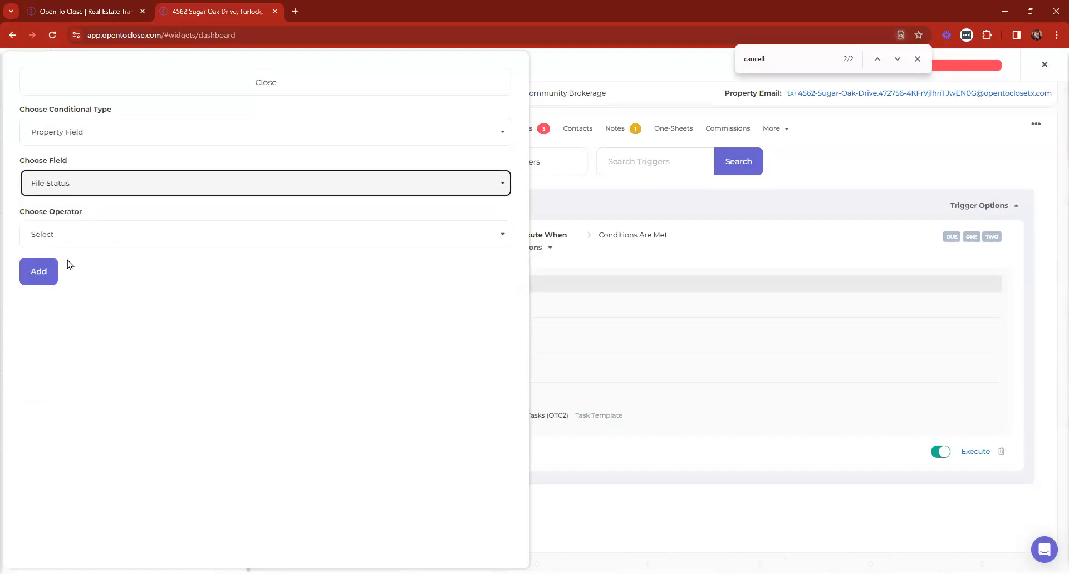
Set the condition to File Status is equal to Cancelled and save it
click(78, 239)
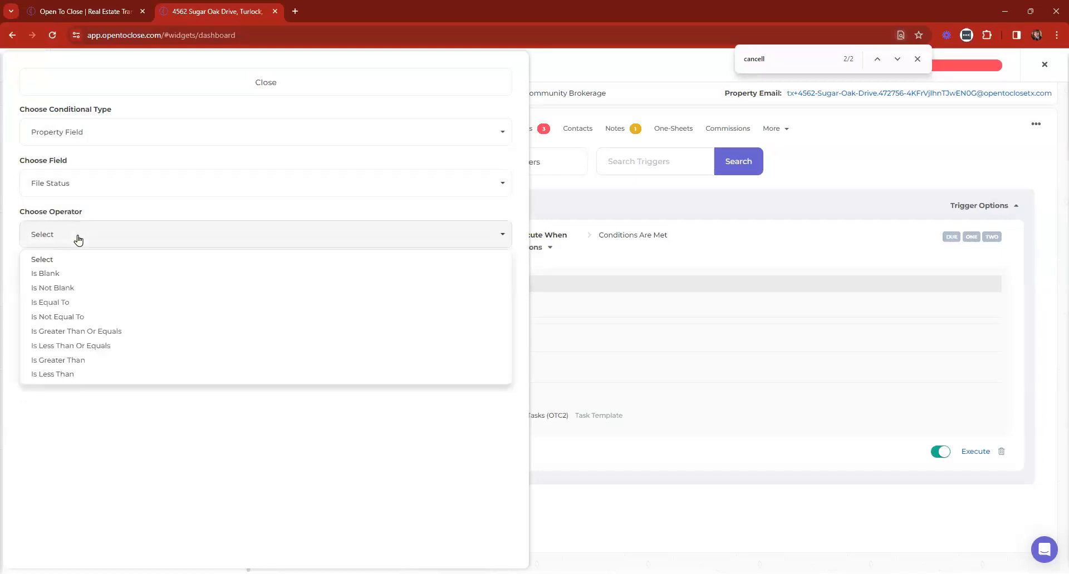
click(74, 302)
click(74, 287)
scroll(103, 373, down, 5)
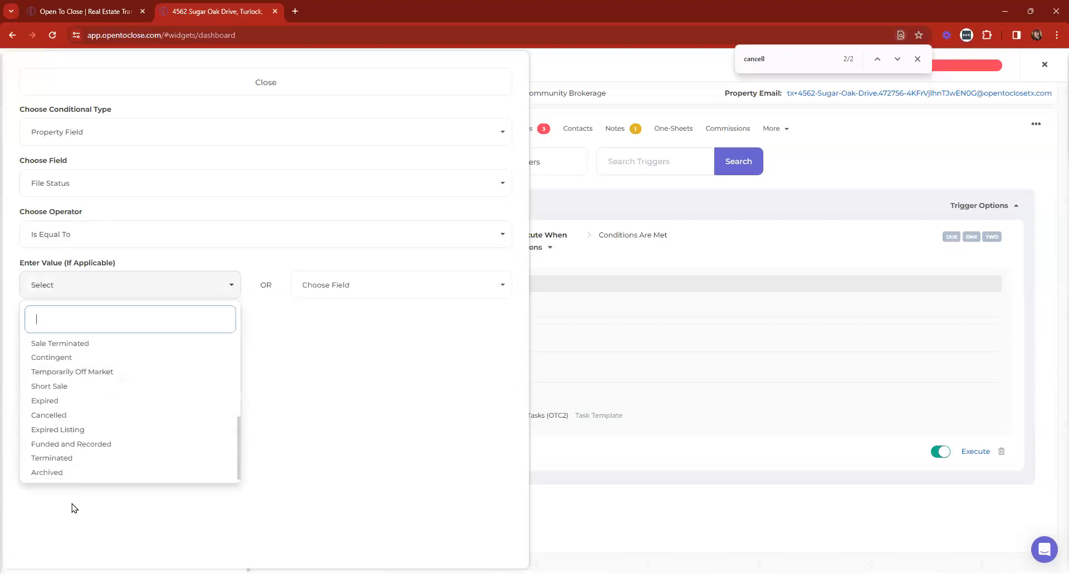
click(68, 463)
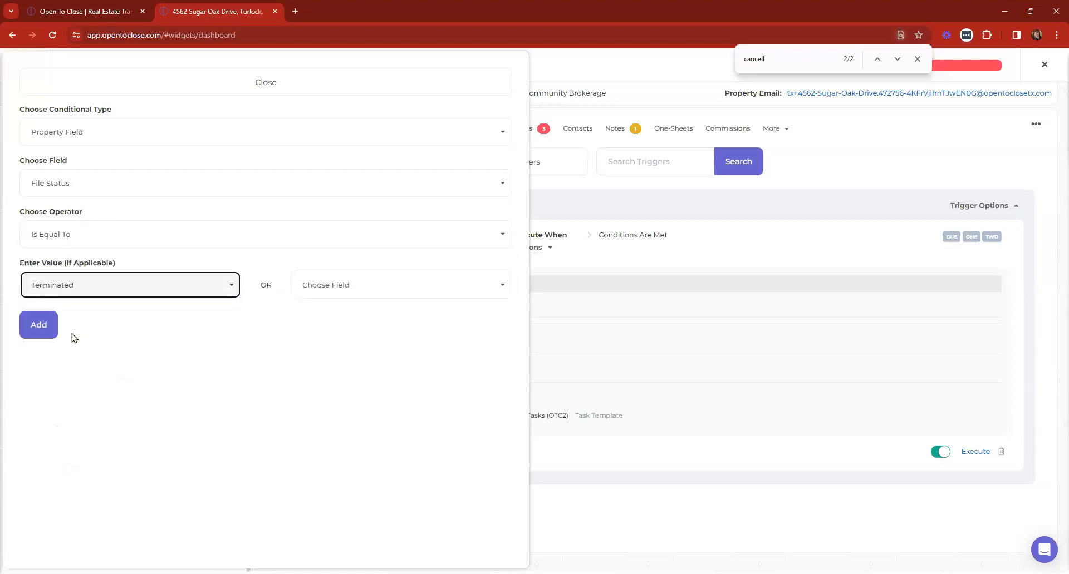
click(72, 288)
click(49, 415)
click(34, 328)
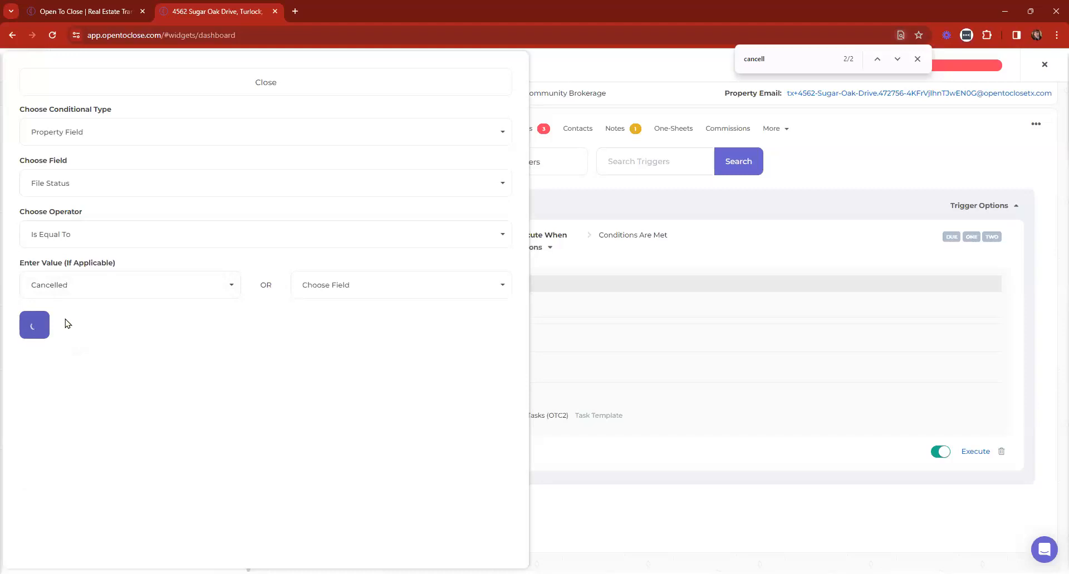
click(306, 90)
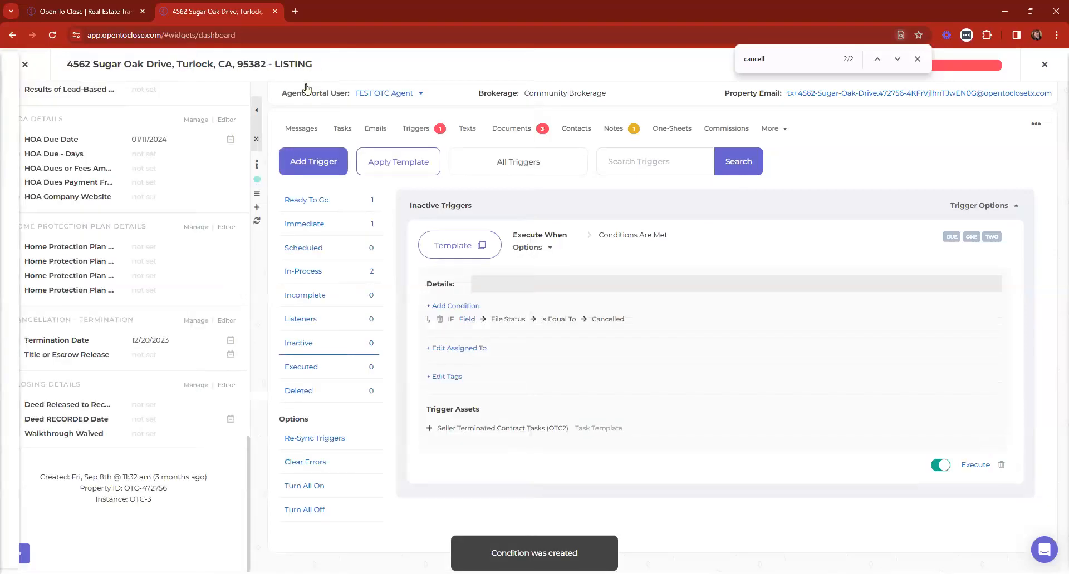
scroll(195, 225, up, 10)
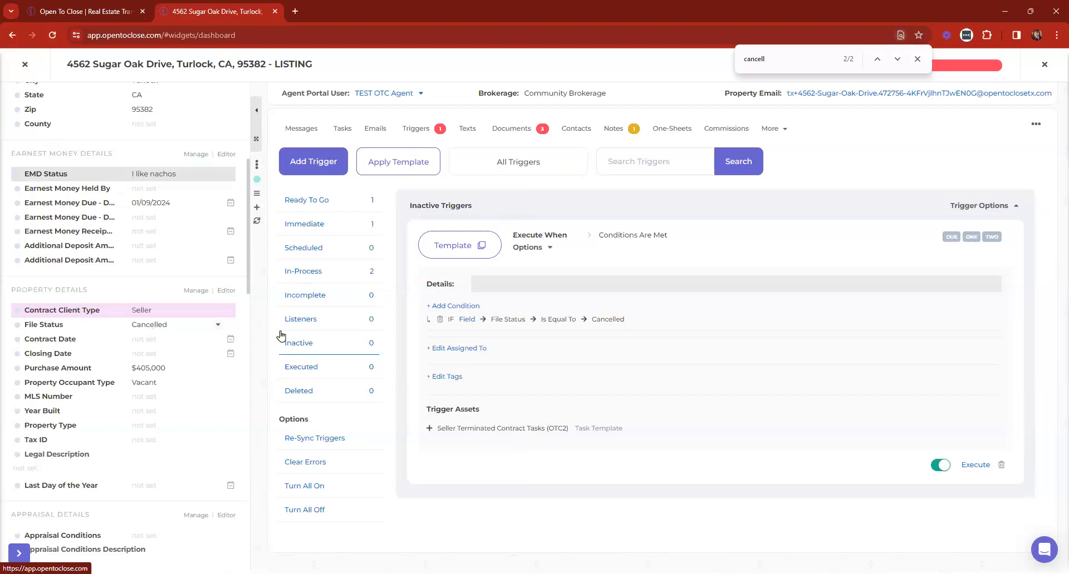
scroll(172, 291, down, 15)
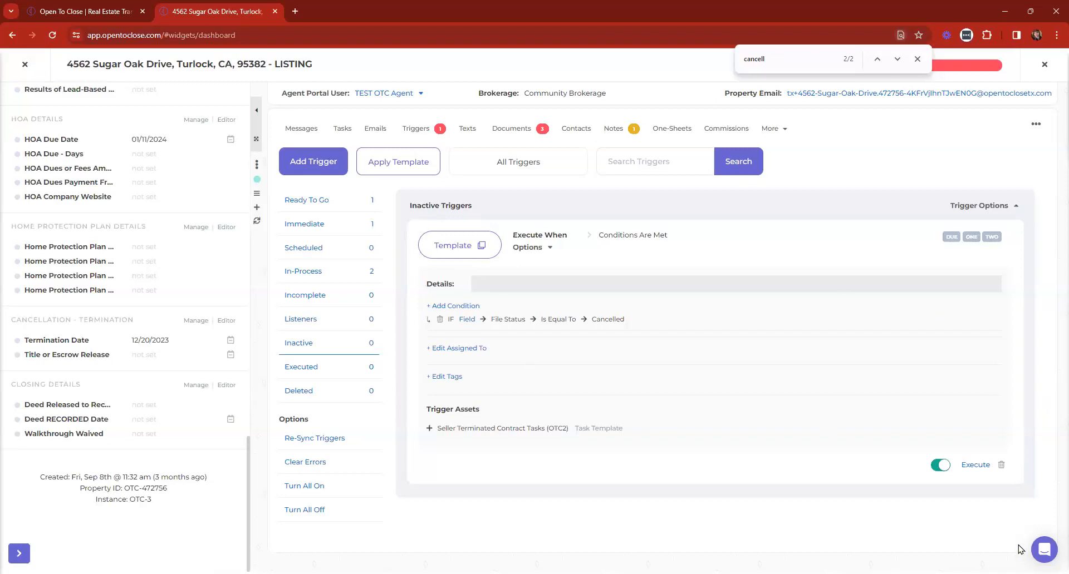
Execute the new trigger, confirm it, and view the listing's tasks
click(975, 465)
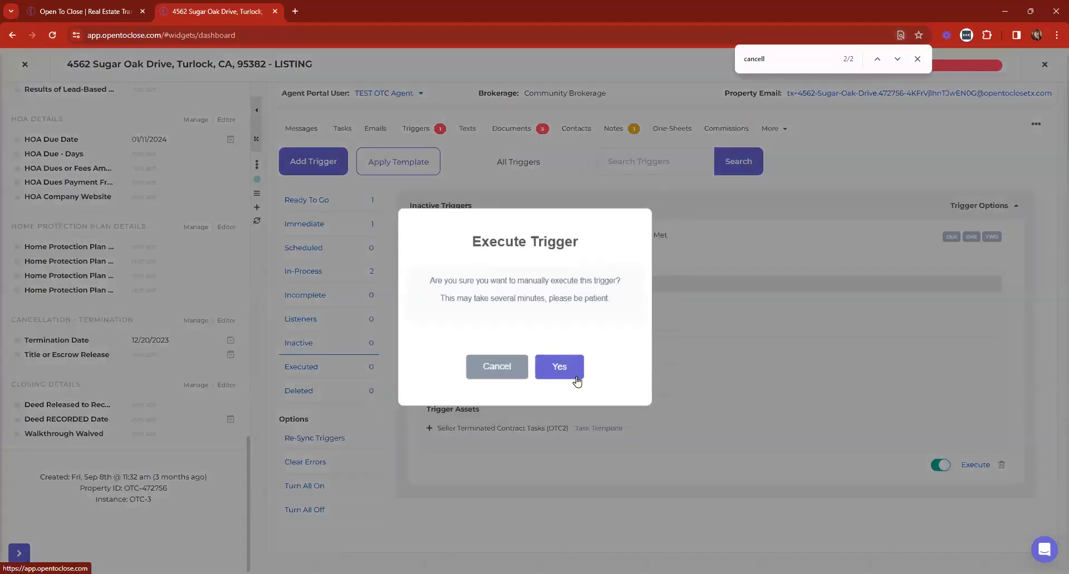
click(571, 374)
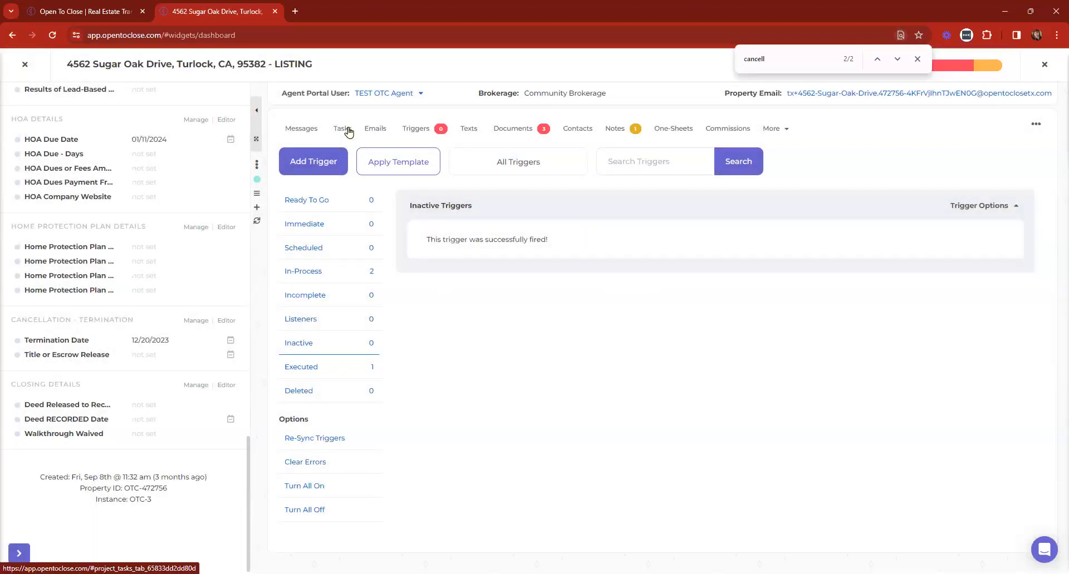
click(343, 129)
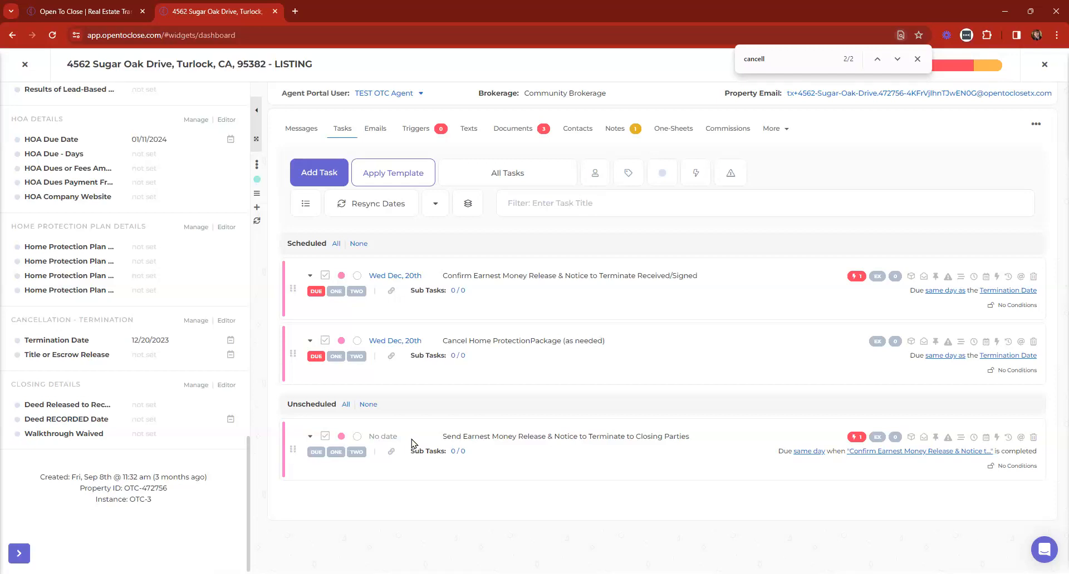
Review the added termination tasks, pinning and unpinning the Cancel Home Protection task
click(917, 59)
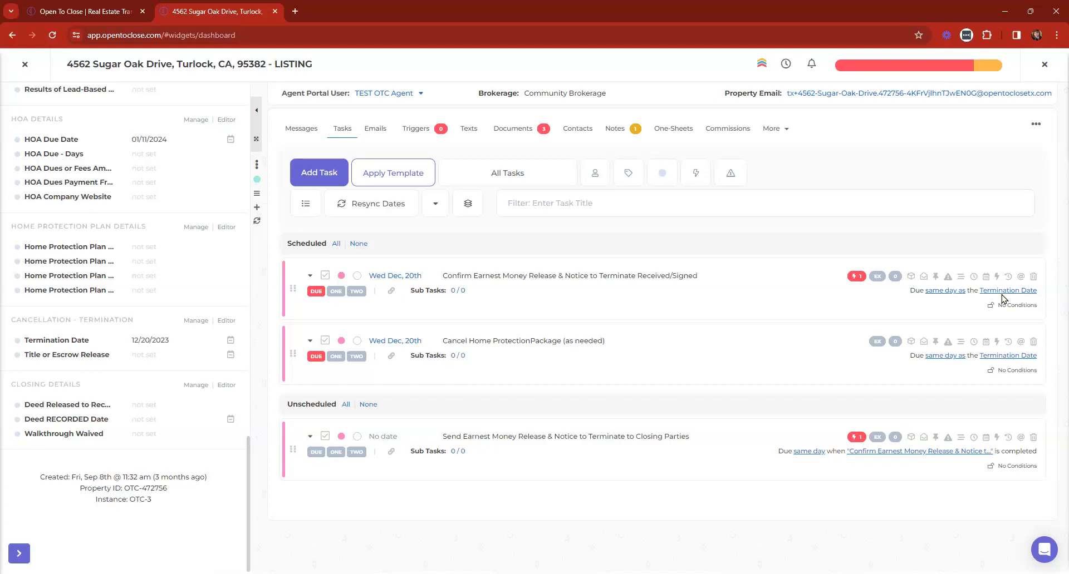
click(947, 276)
click(947, 341)
click(935, 341)
click(935, 276)
click(935, 342)
click(935, 277)
scroll(139, 267, up, 10)
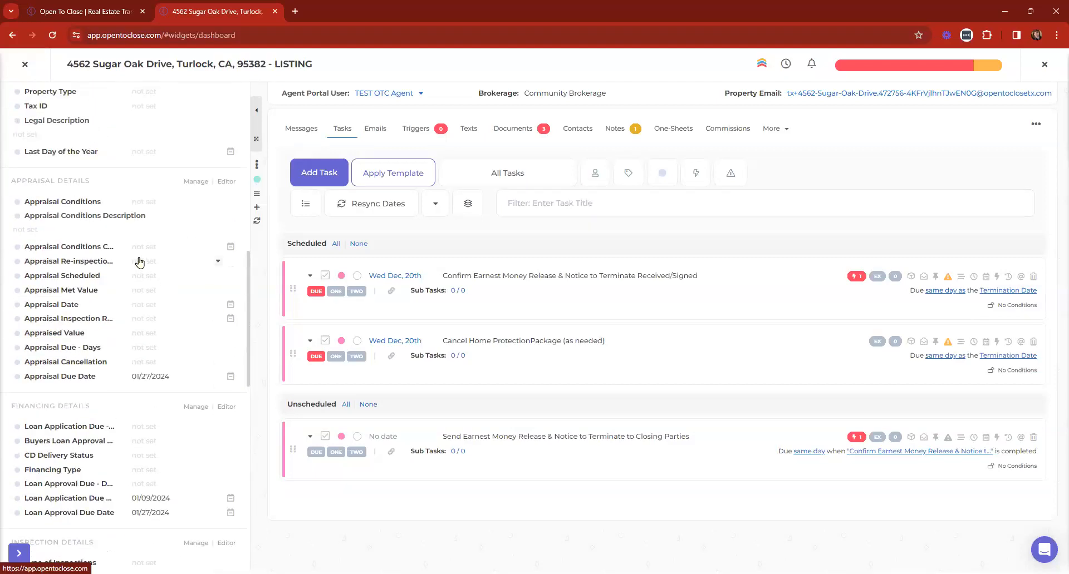
click(406, 172)
click(430, 119)
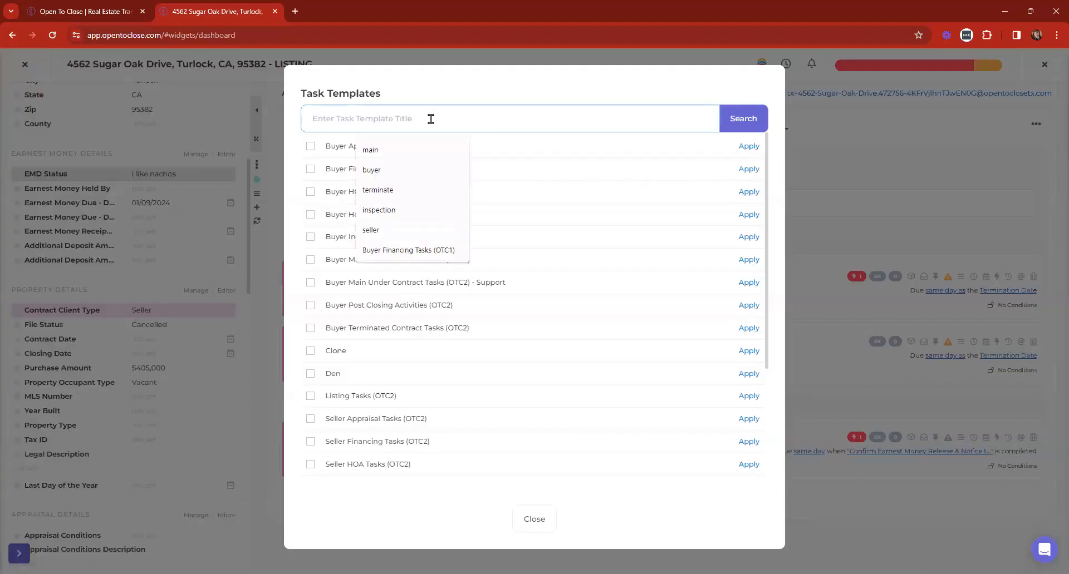
text(termin)
key(Return)
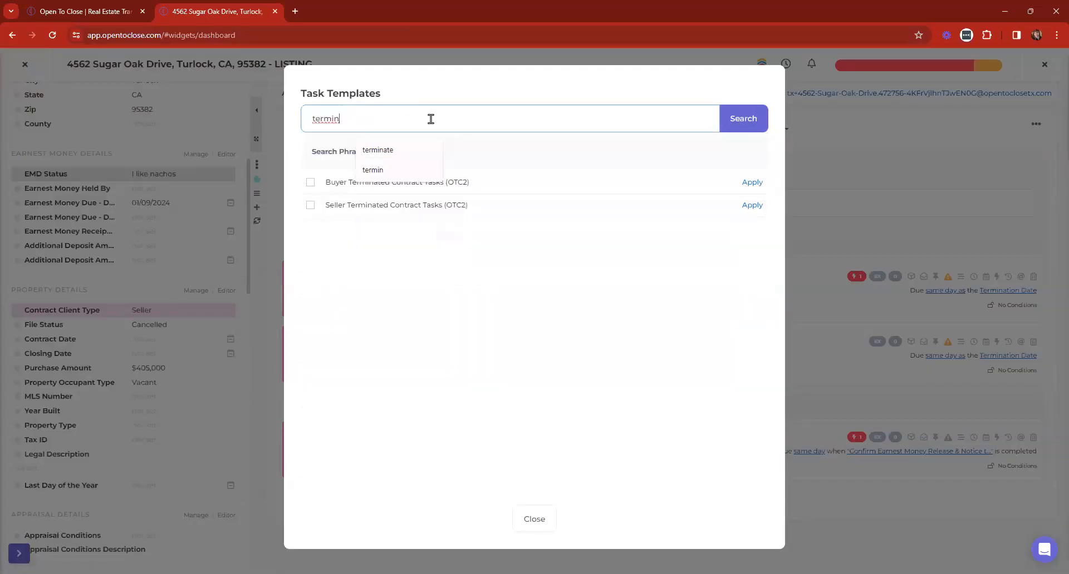
click(535, 520)
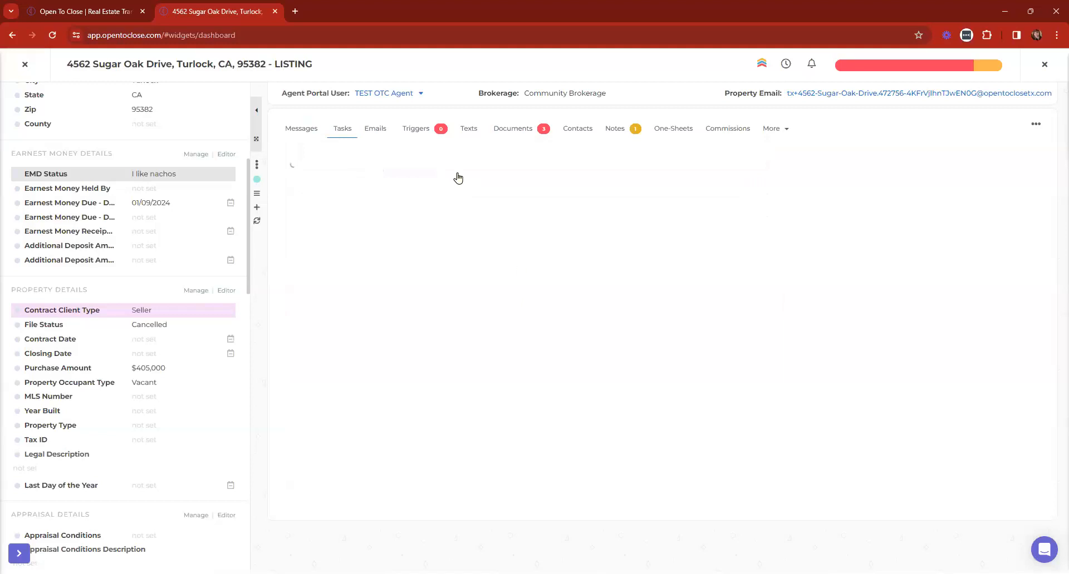
click(417, 129)
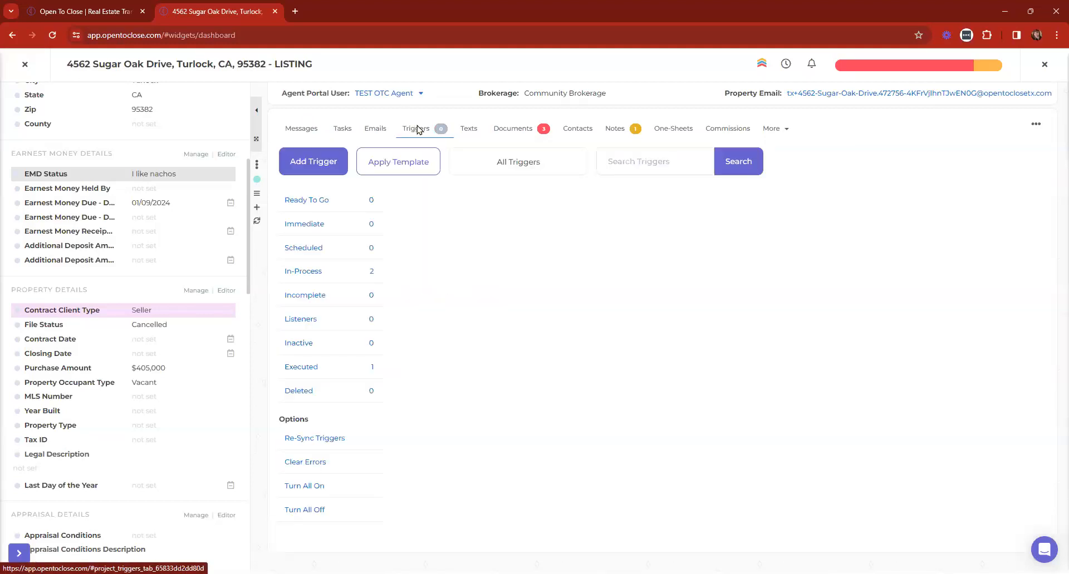
click(328, 368)
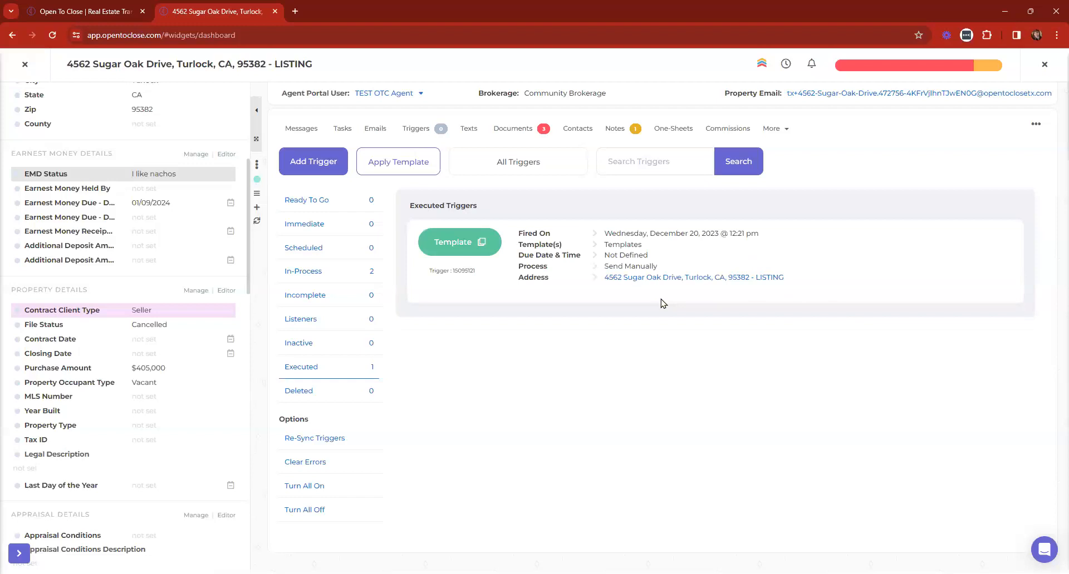
scroll(195, 267, up, 1)
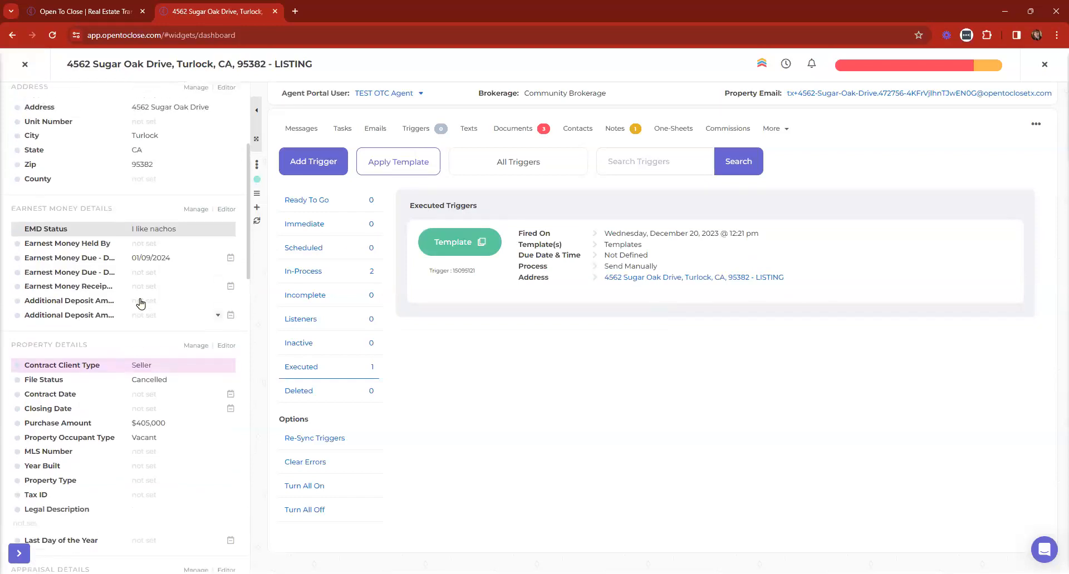
scroll(209, 217, up, 4)
click(355, 125)
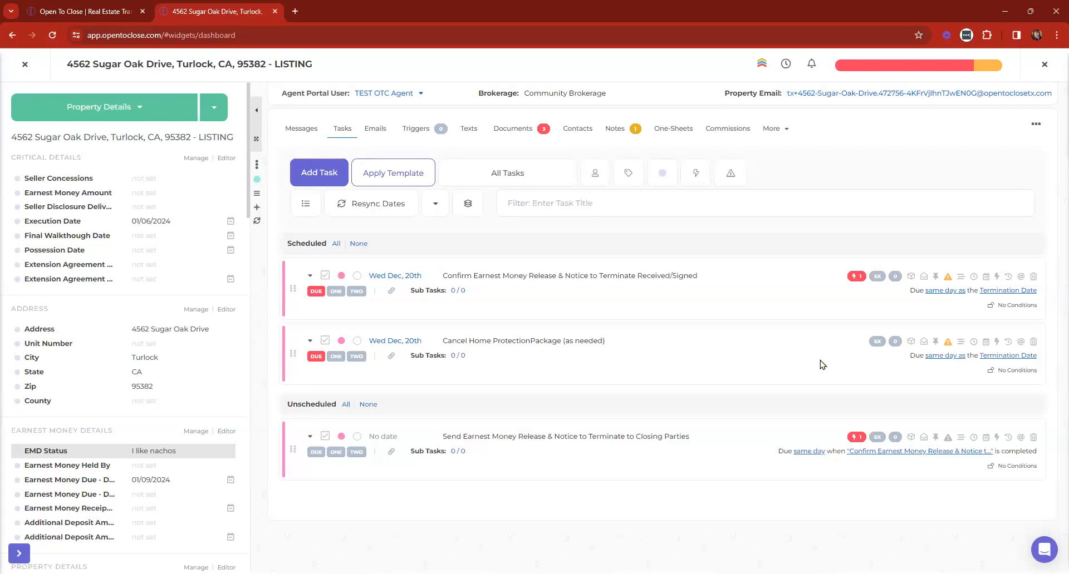
click(25, 64)
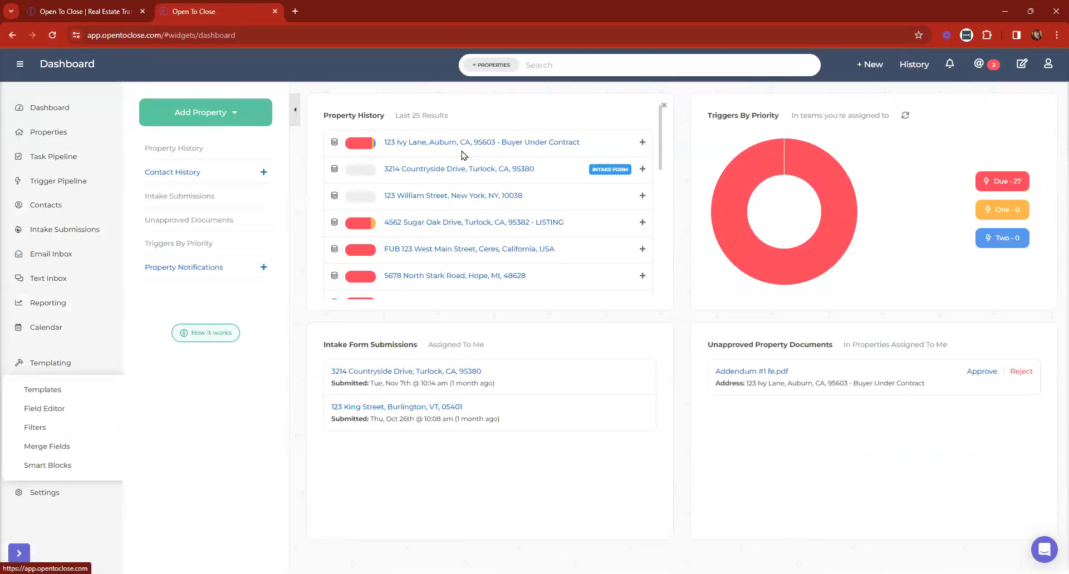
scroll(451, 144, down, 2)
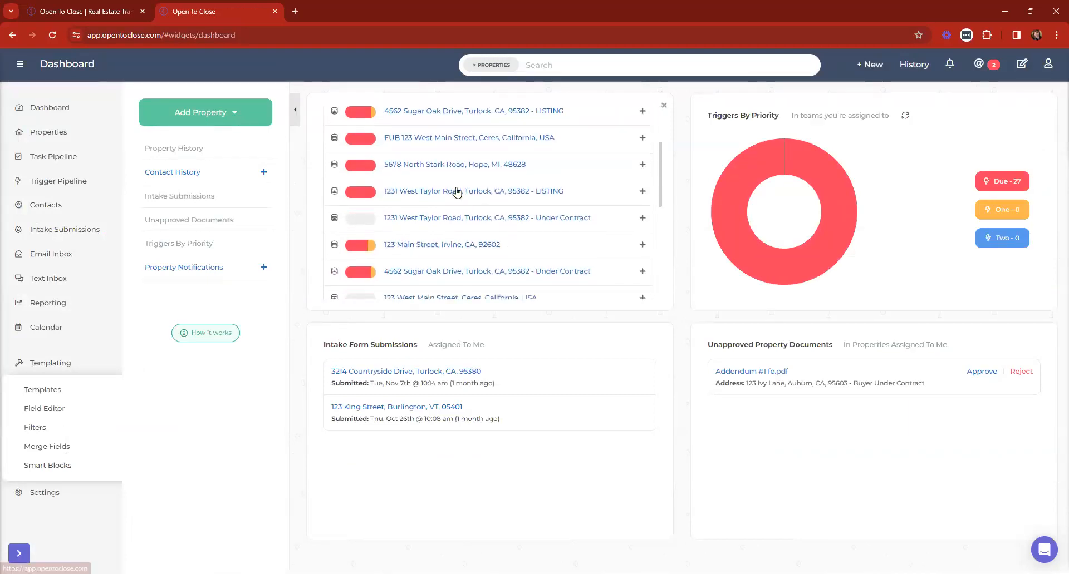
click(425, 198)
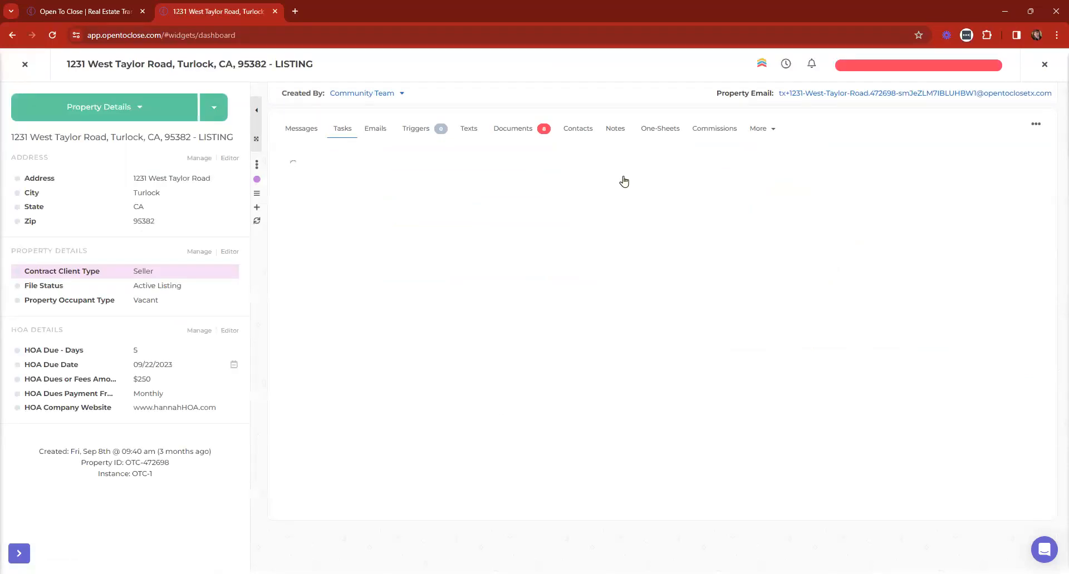
scroll(624, 178, down, 5)
scroll(624, 180, down, 3)
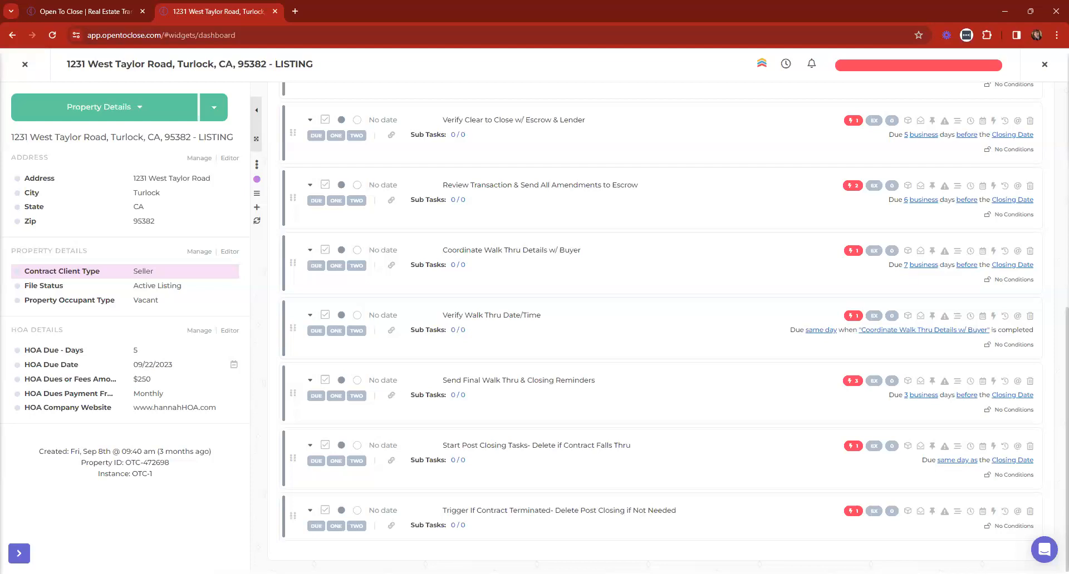
Inspect the Trigger If Contract Terminated task's trigger, which applies Buyer Terminated Contract Tasks (OTC2)
click(310, 514)
scroll(499, 424, down, 4)
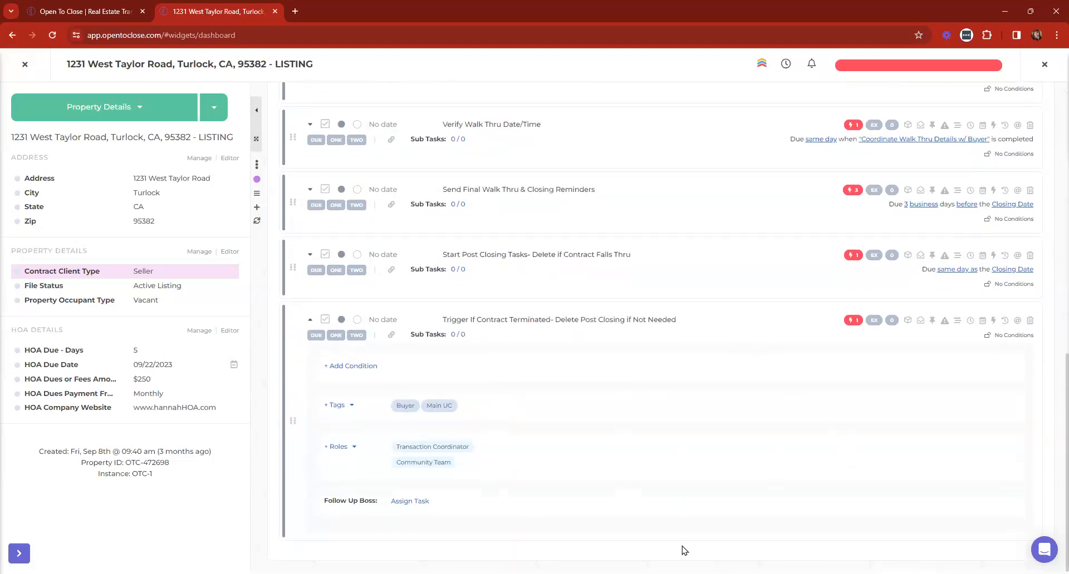
click(851, 321)
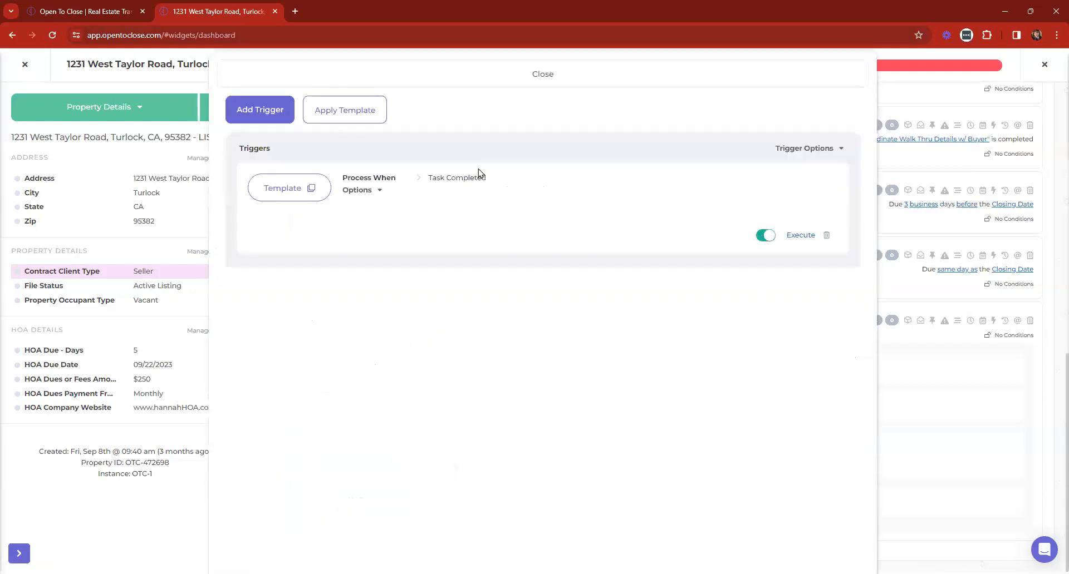
click(796, 151)
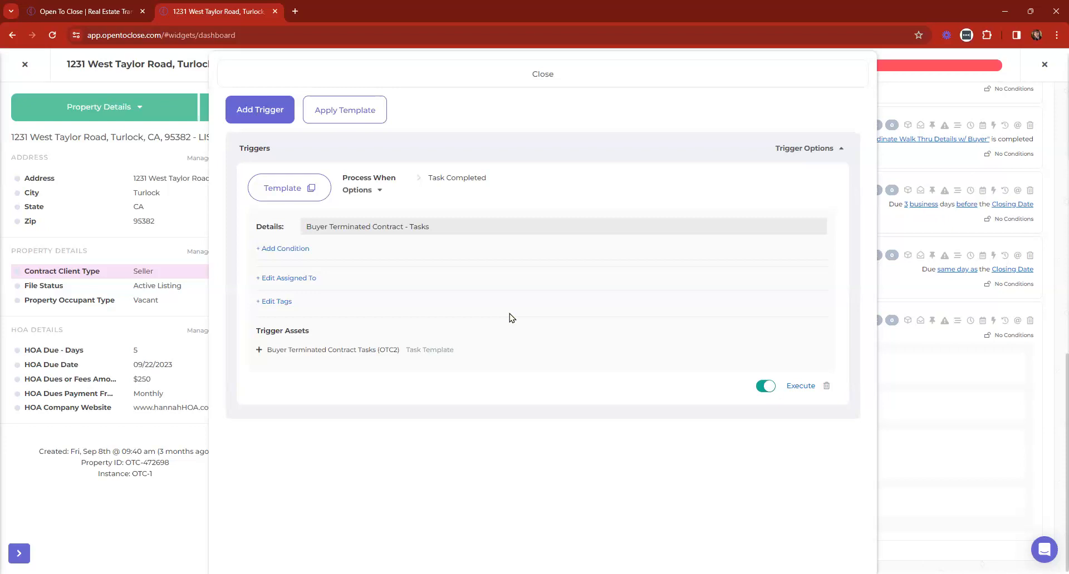
click(562, 74)
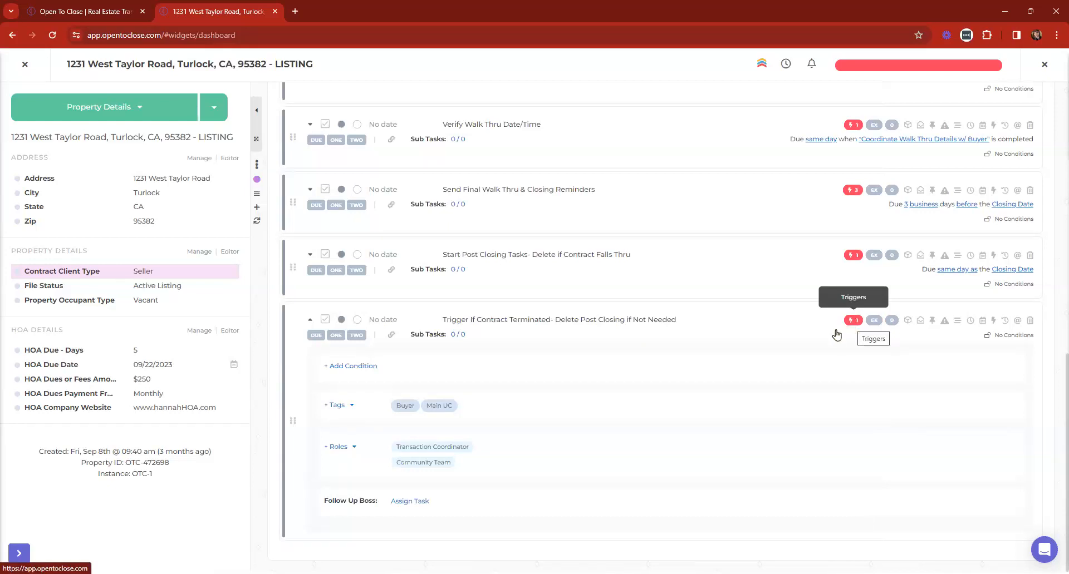
click(310, 322)
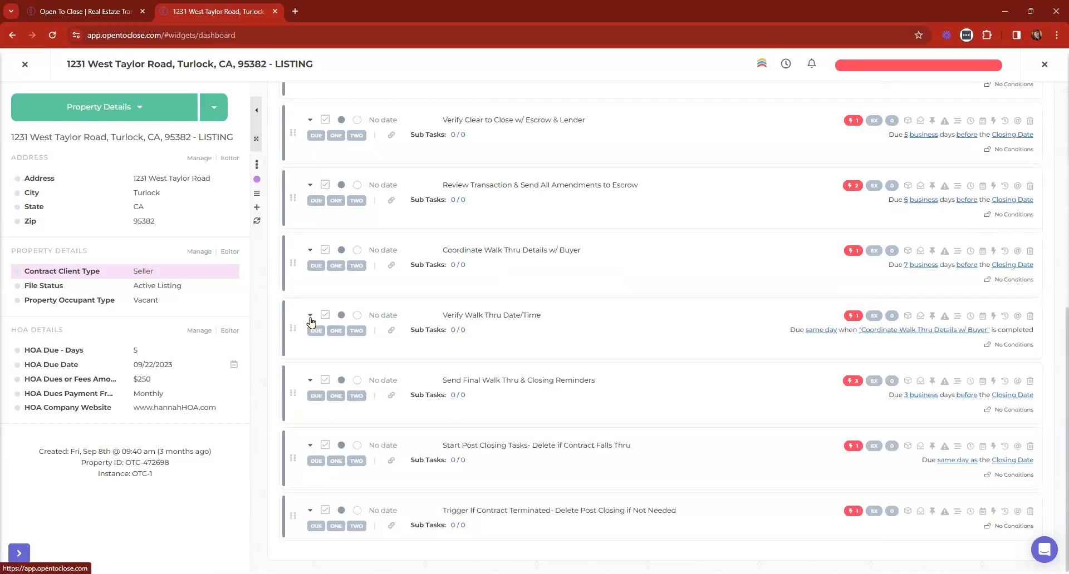
Check the listing's applied task sets and its empty Triggers tab, then close the listing
scroll(623, 546, up, 7)
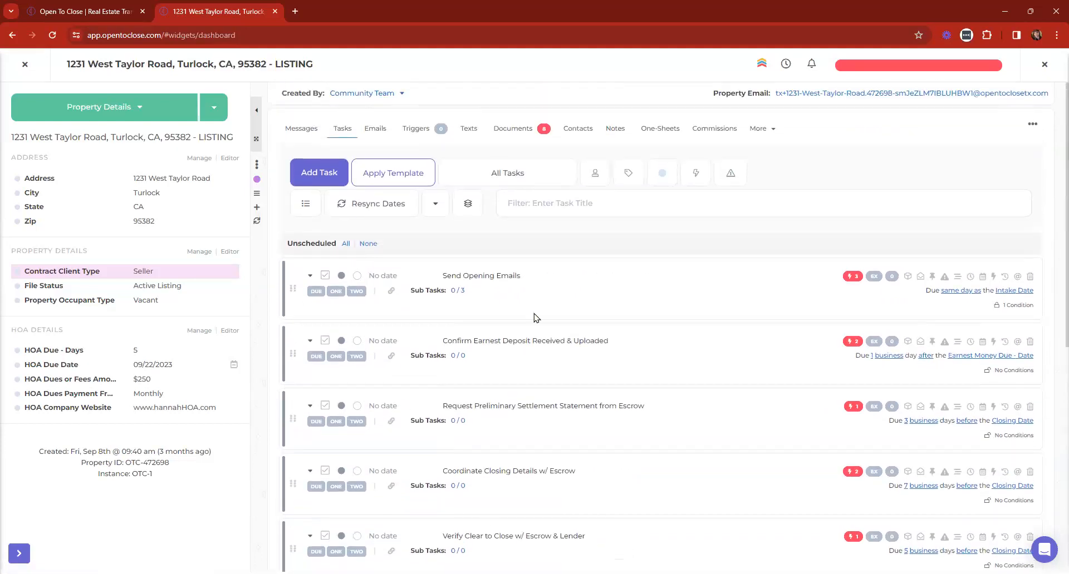
click(523, 173)
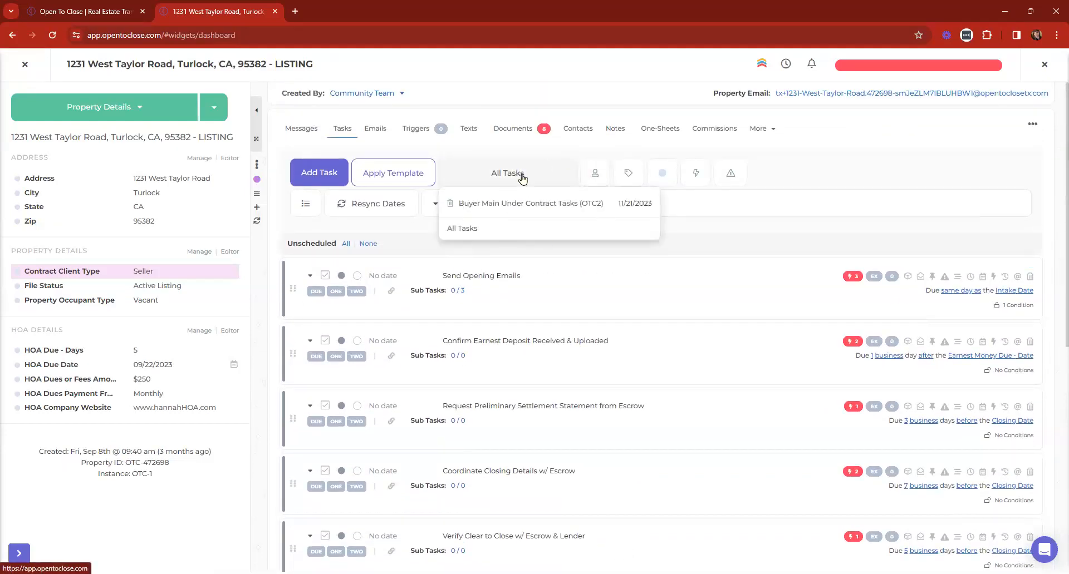
scroll(515, 174, down, 7)
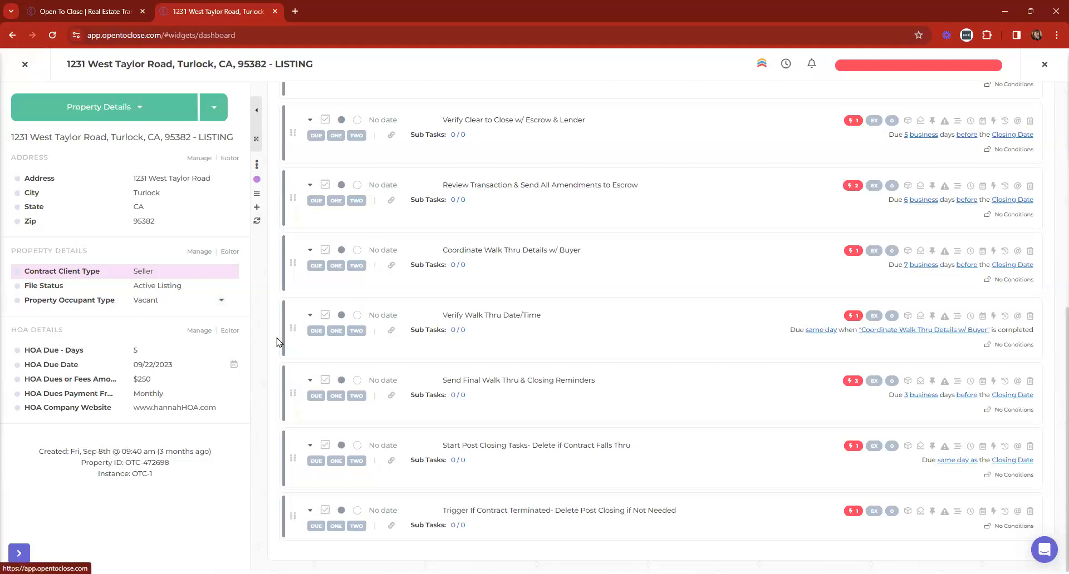
scroll(278, 341, up, 8)
click(482, 174)
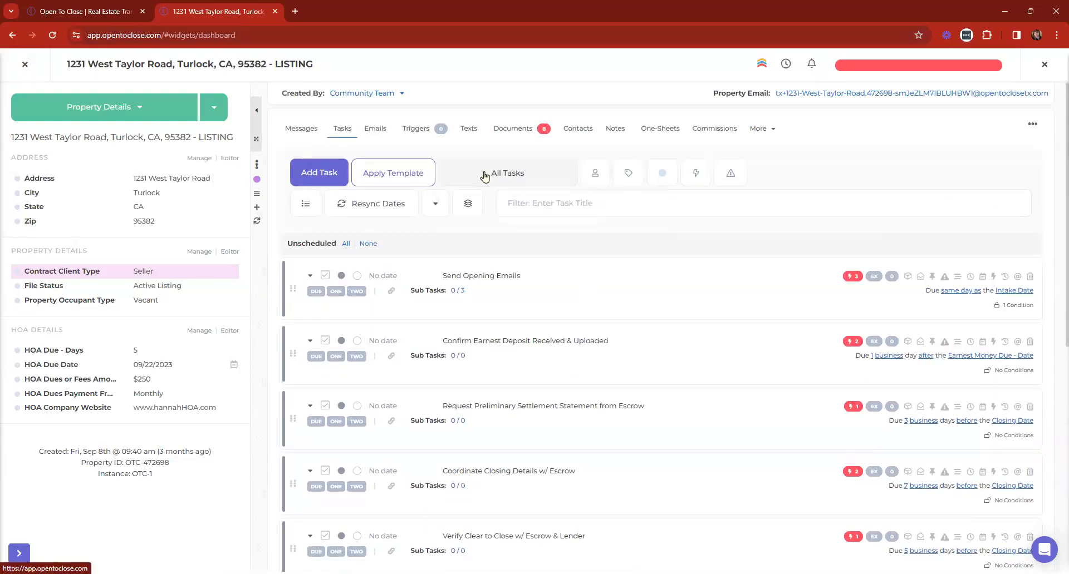
click(414, 127)
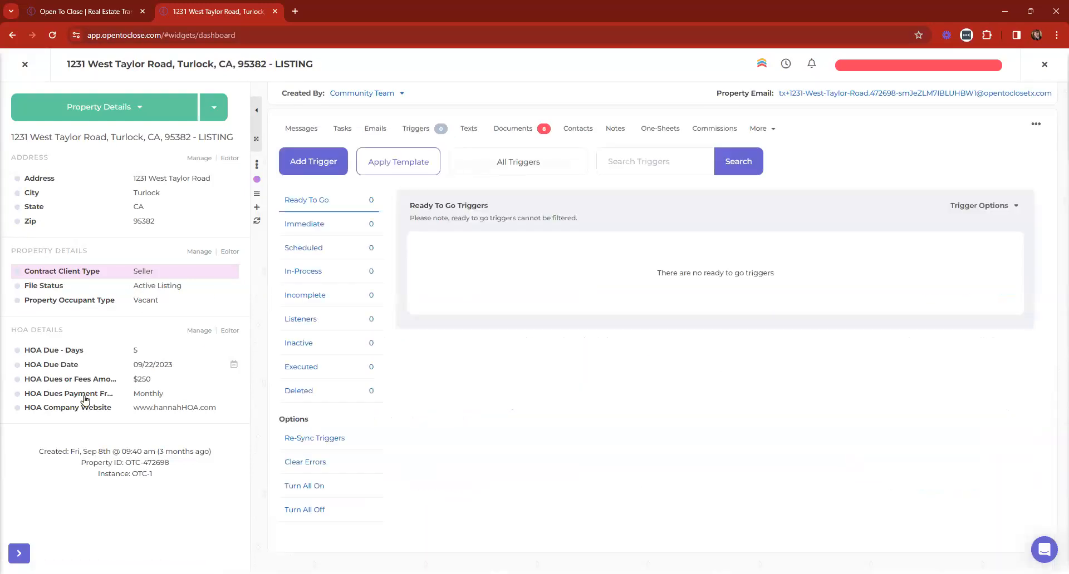
click(25, 64)
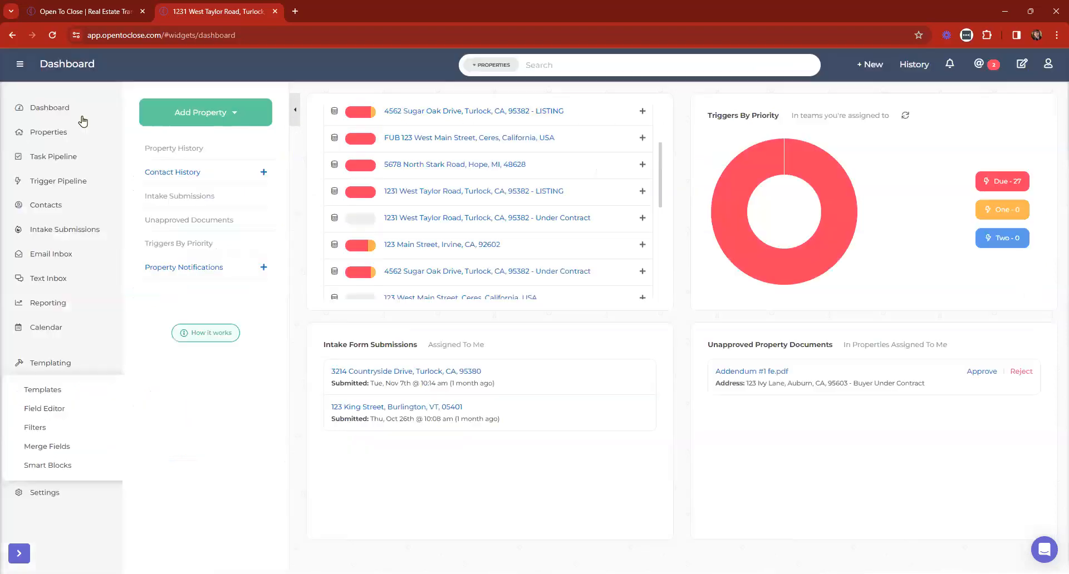
Refresh the Dashboard and collapse then re-expand the side navigation
click(47, 110)
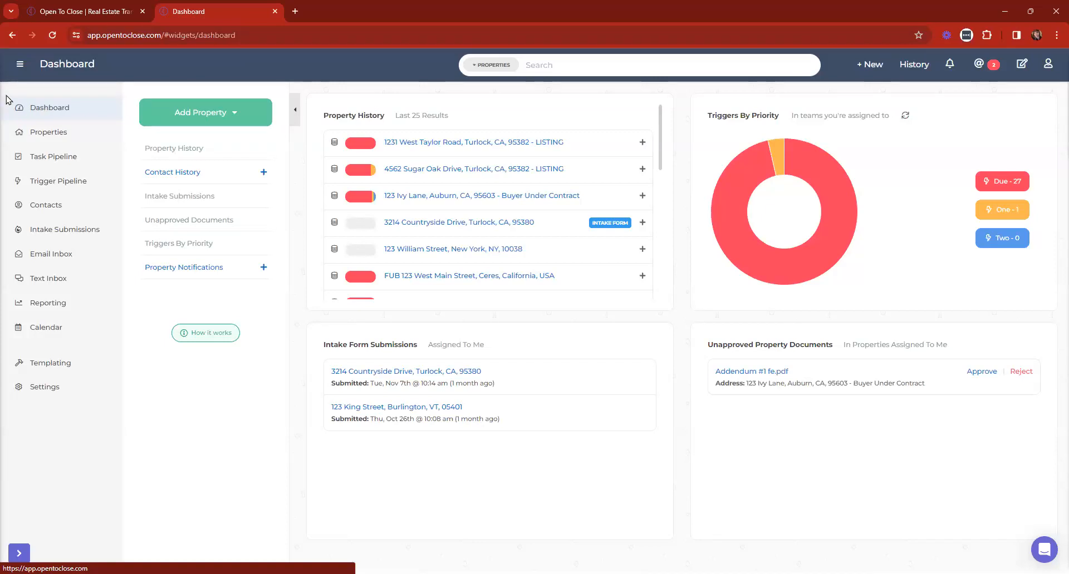
click(30, 72)
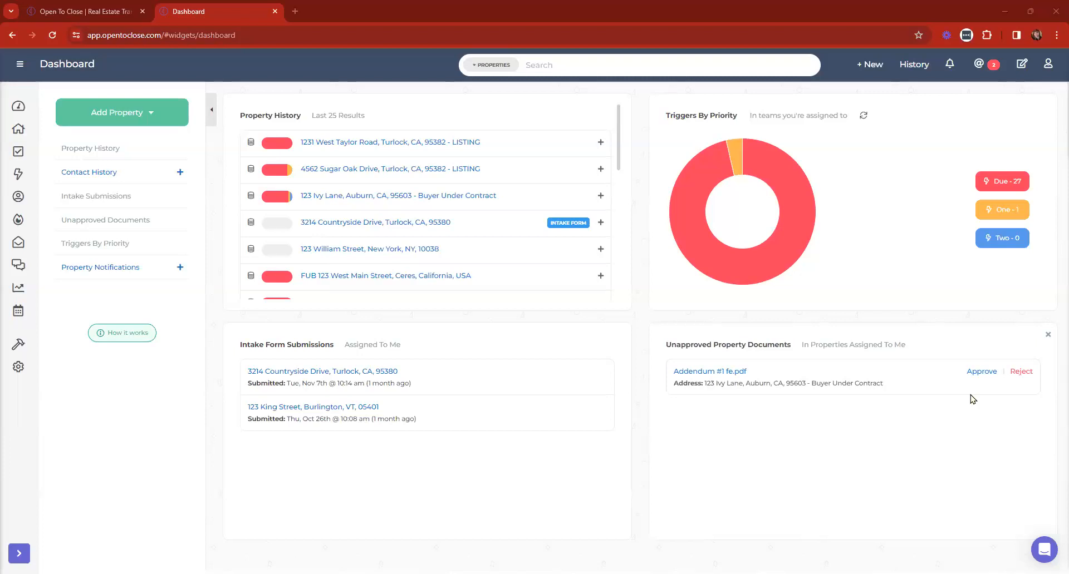
click(18, 71)
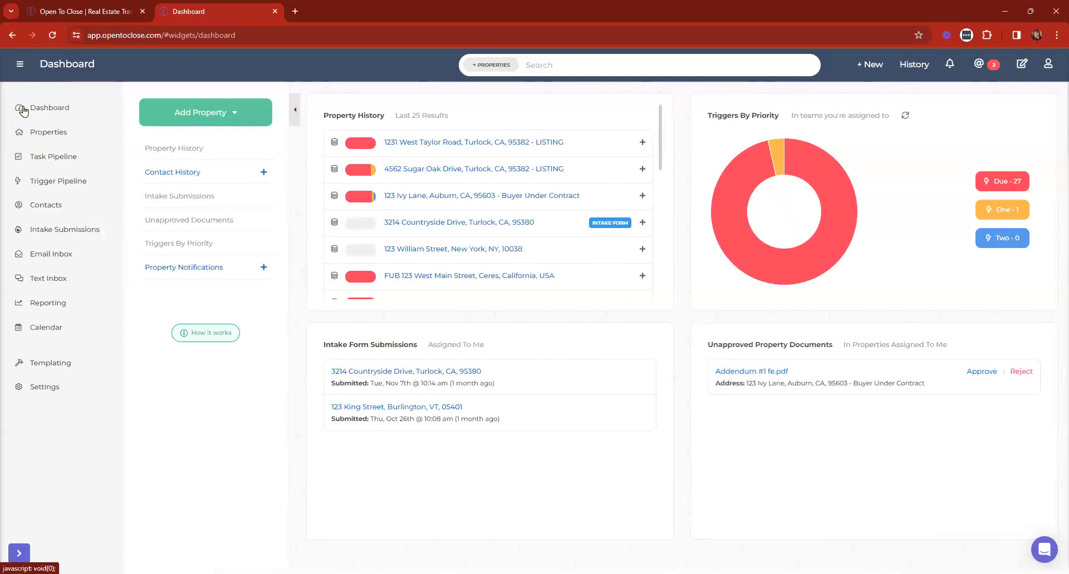
click(38, 364)
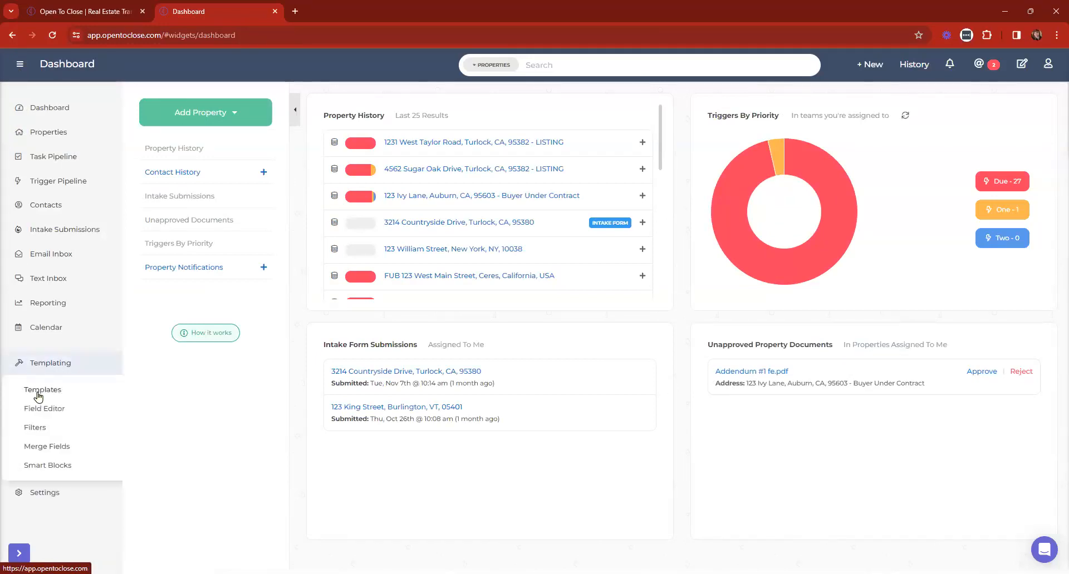
Open the Task Templates list, then log in from the homepage to open a second Dashboard tab
click(38, 390)
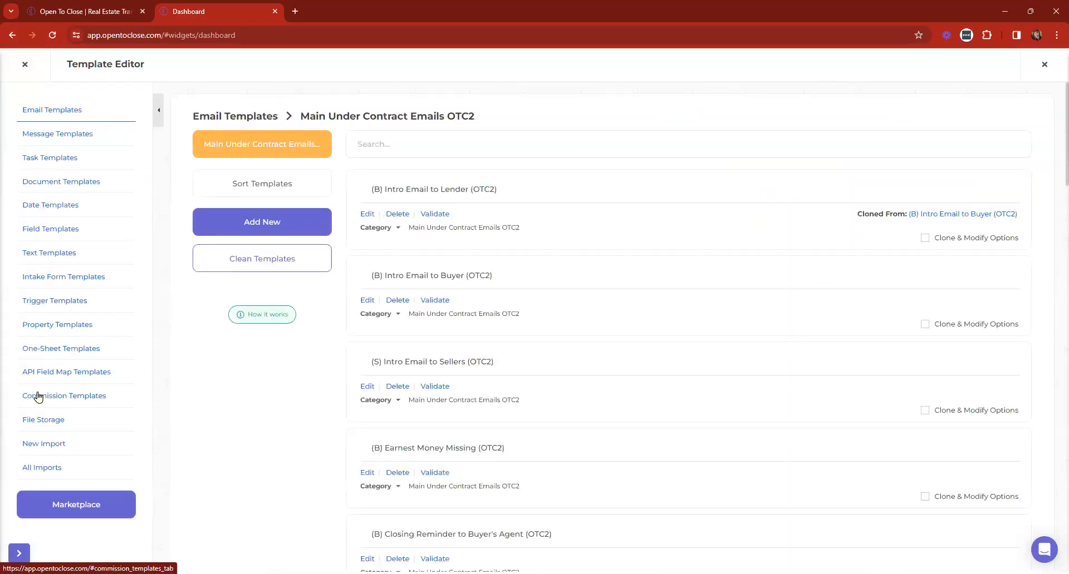
click(50, 158)
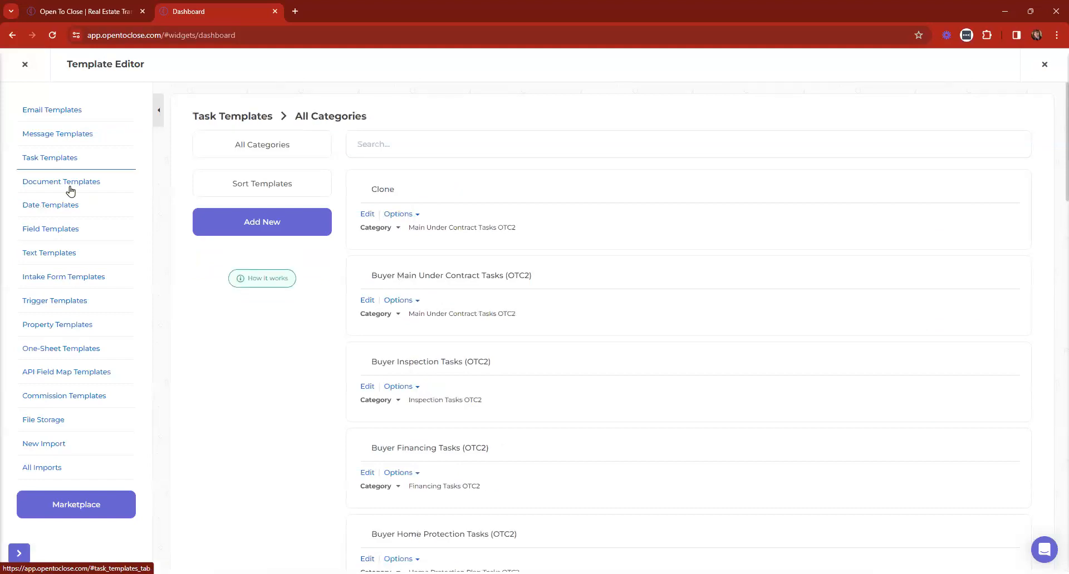
click(131, 11)
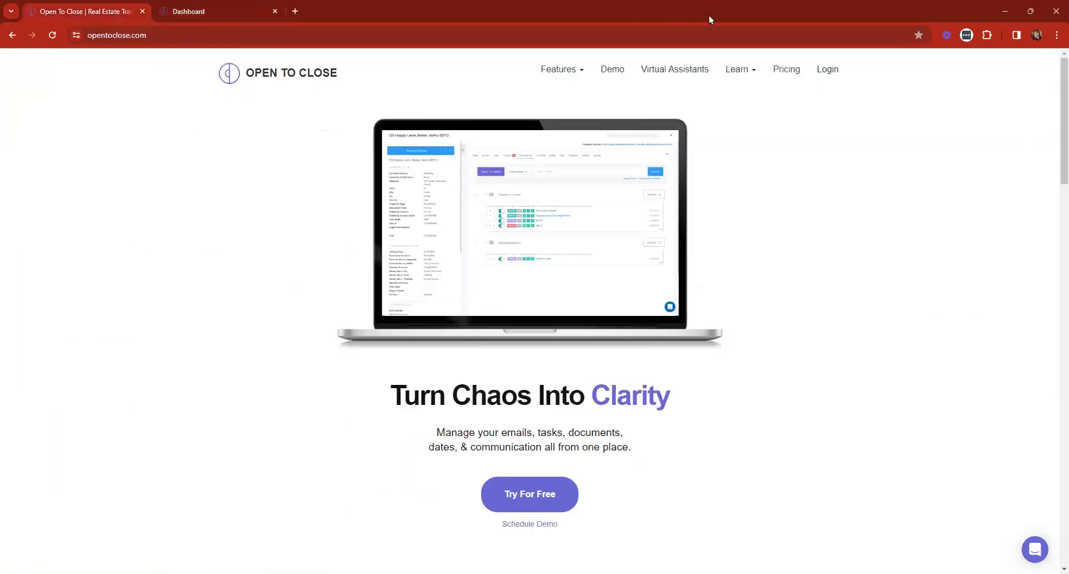
click(827, 72)
drag(332, 5, 202, 6)
click(354, 9)
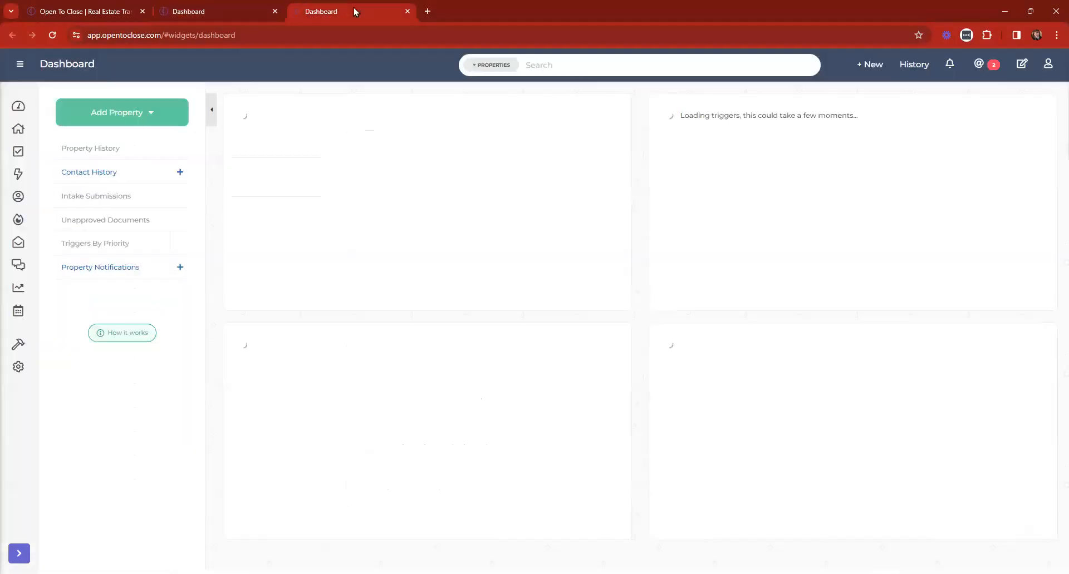
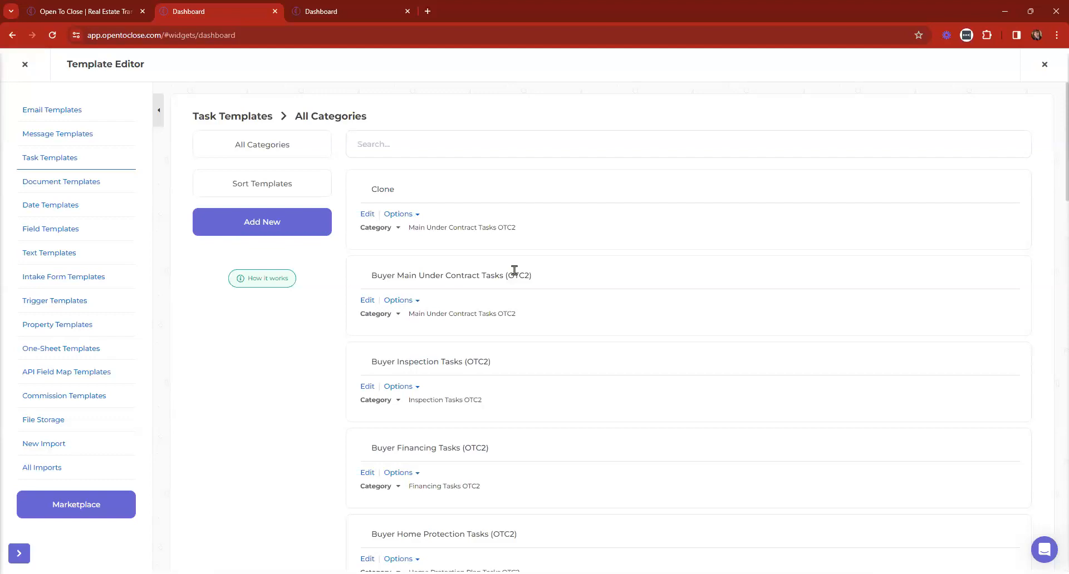
Choose Task Template as the import type on the spreadsheet import page
click(43, 444)
click(337, 188)
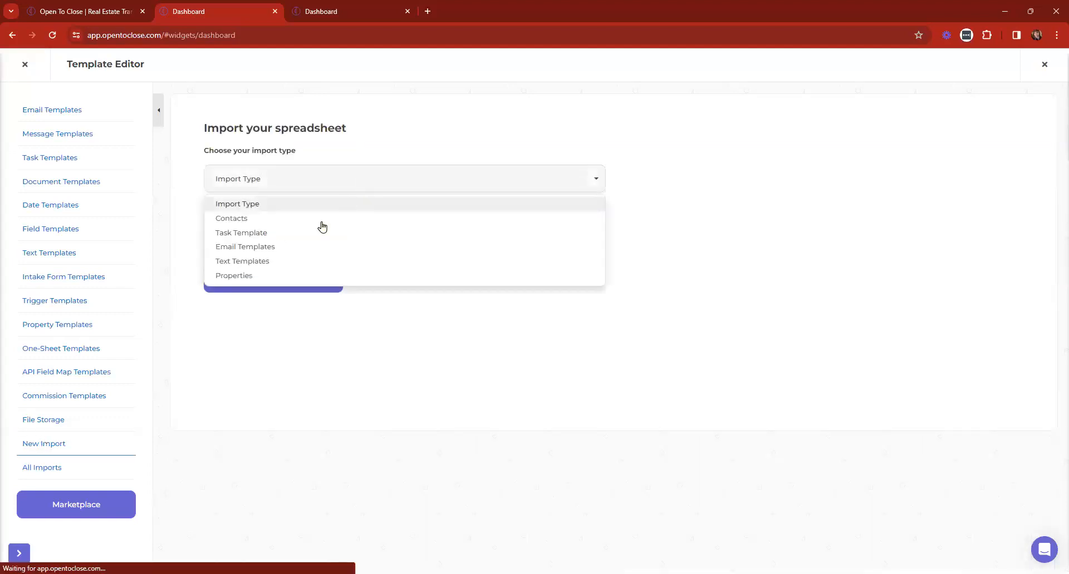
click(242, 233)
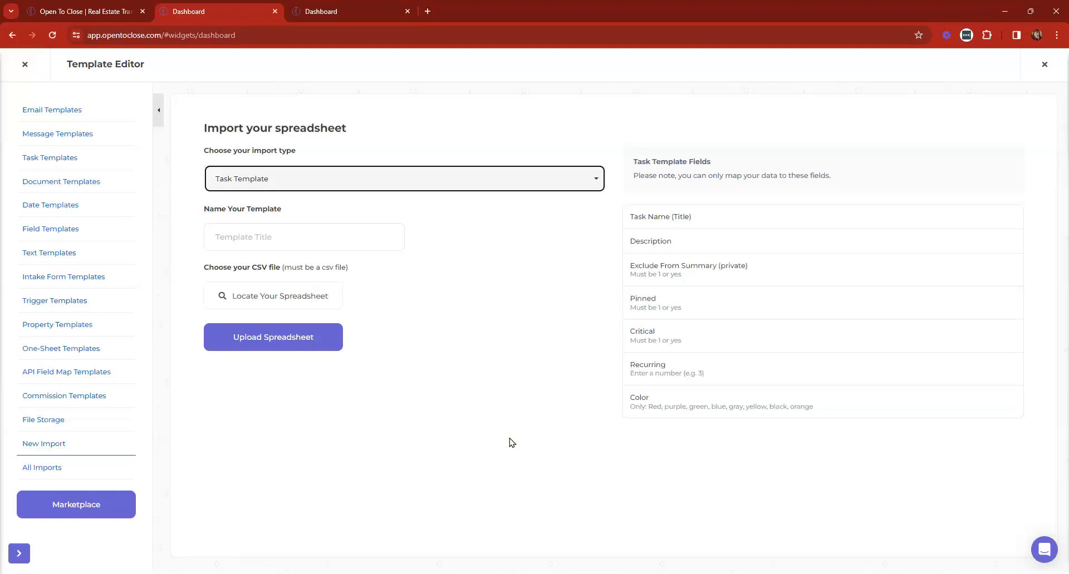
Return to the Task Templates list and review every template in the ordering panel
click(58, 161)
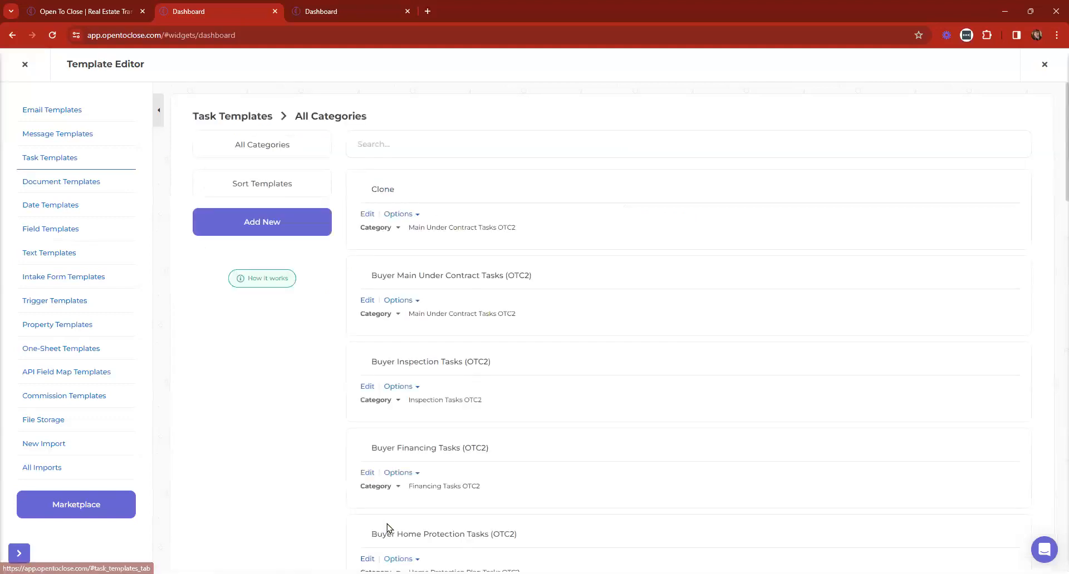
scroll(273, 450, down, 1)
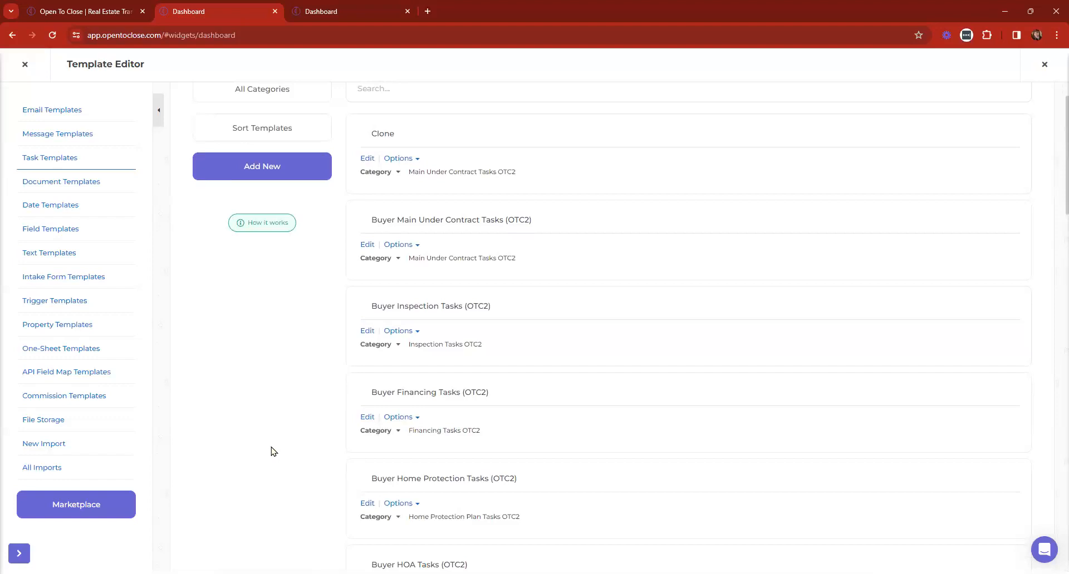
click(281, 128)
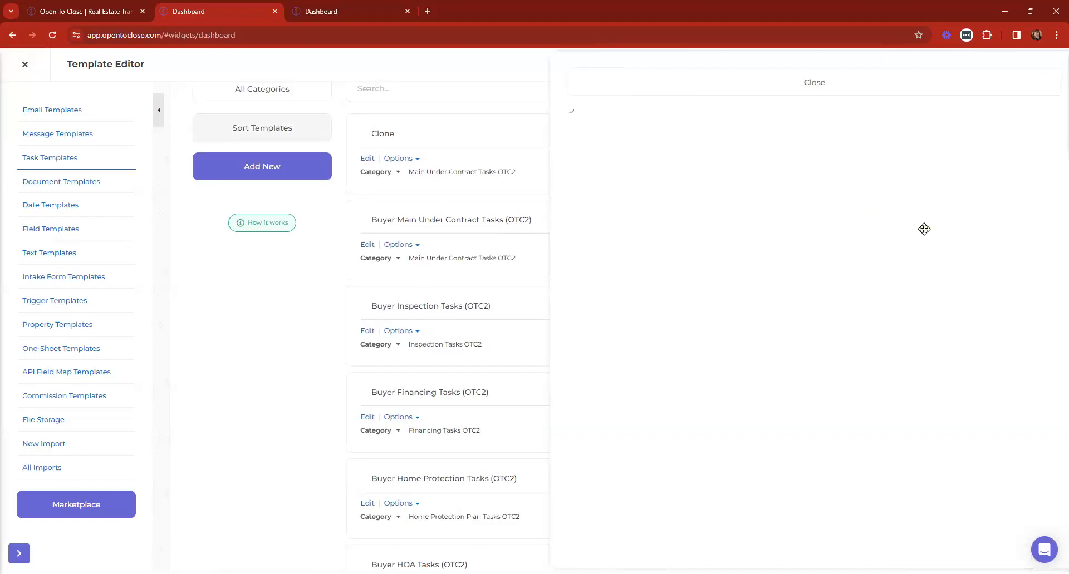
key(ctrl+plus)
key(ctrl+plus)
key(ctrl+plus)
key(ctrl+plus)
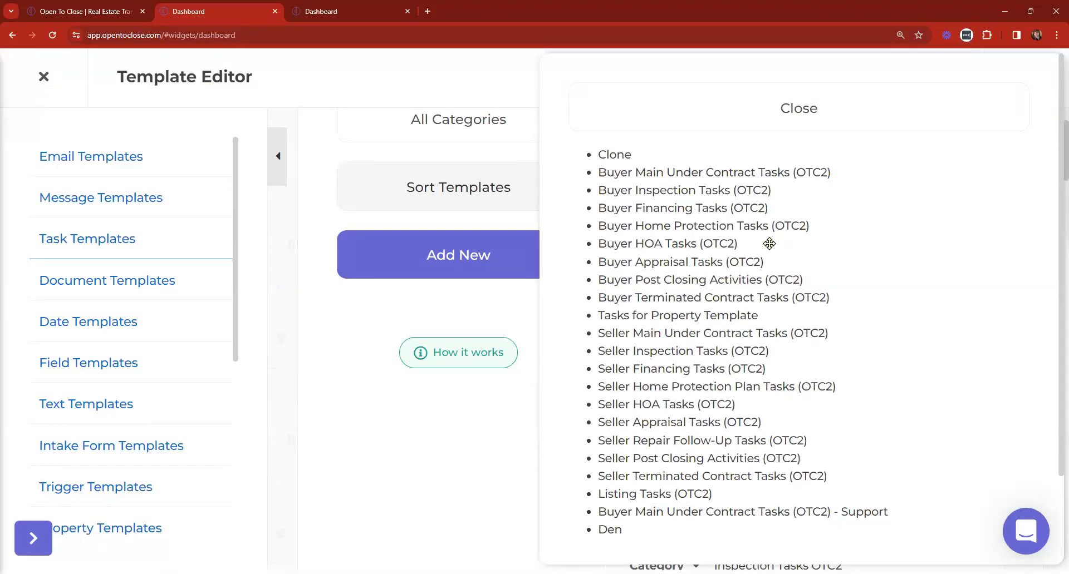
click(899, 35)
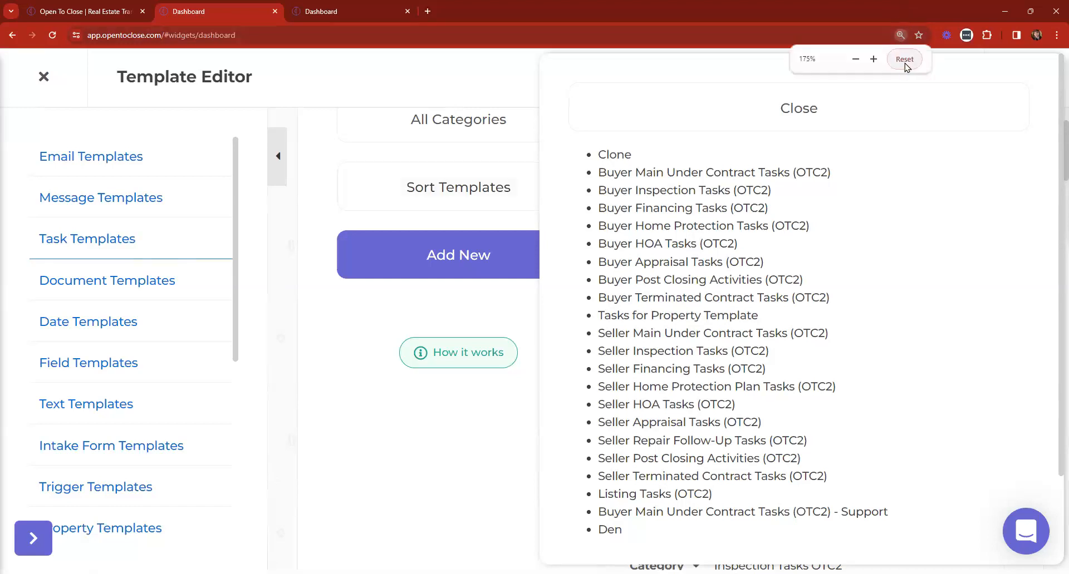
click(905, 60)
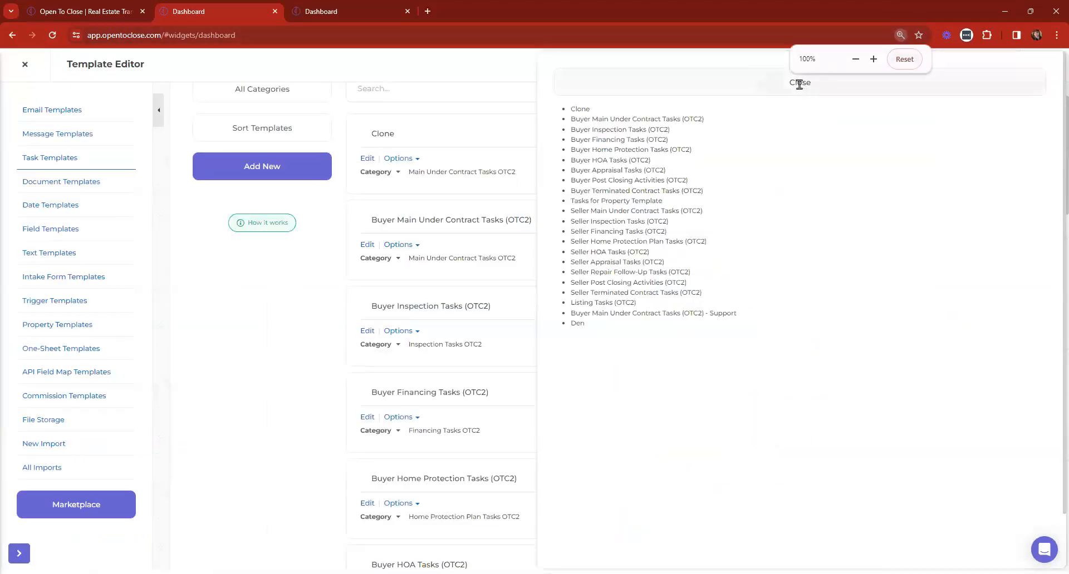
click(799, 84)
scroll(681, 457, up, 1)
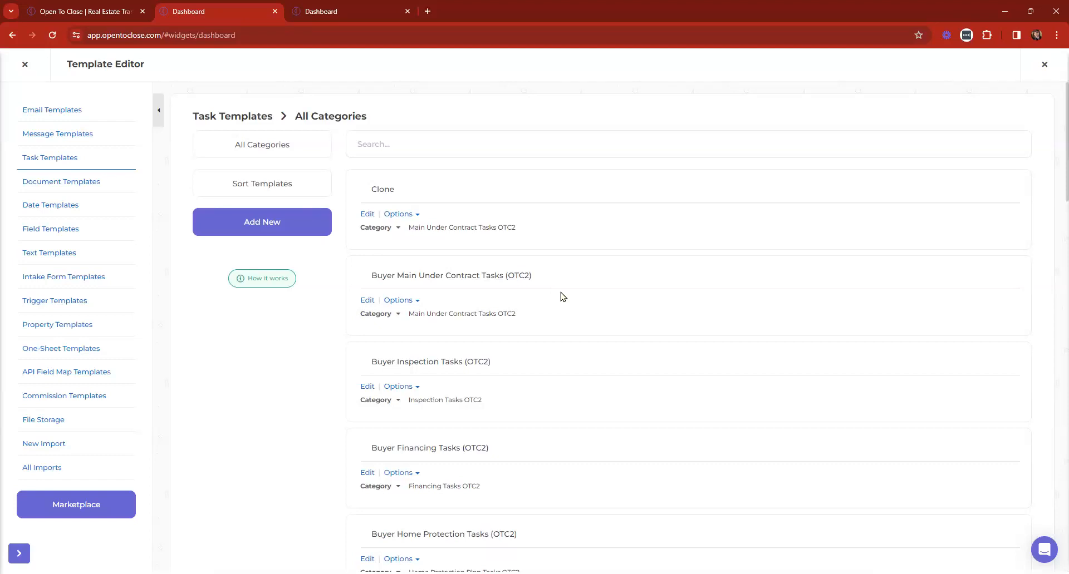
Re-save the Send Opening Emails title in Buyer Main Under Contract Tasks (OTC2), then view Trigger Templates
click(365, 303)
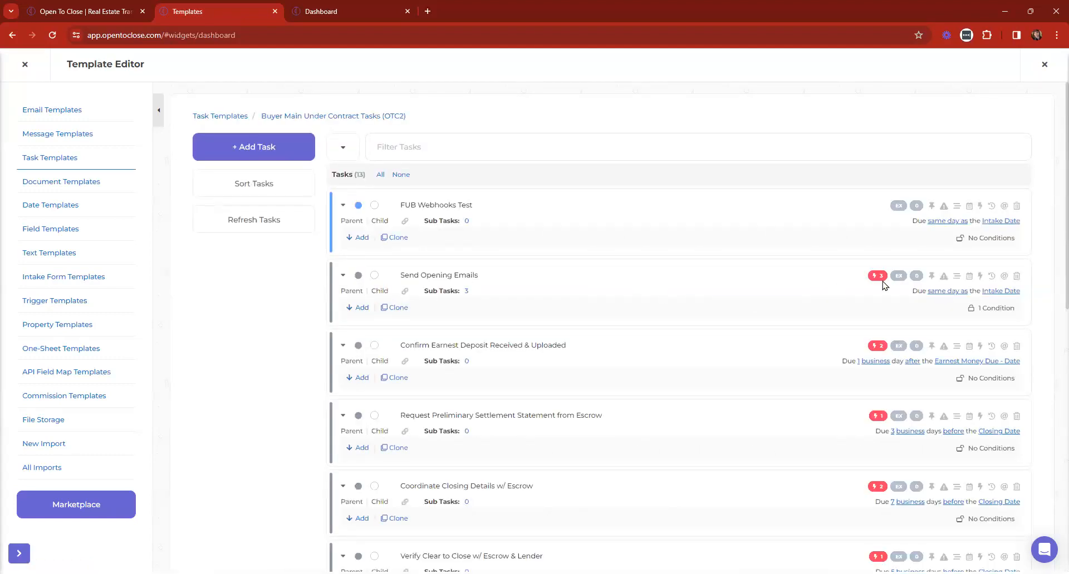
click(617, 274)
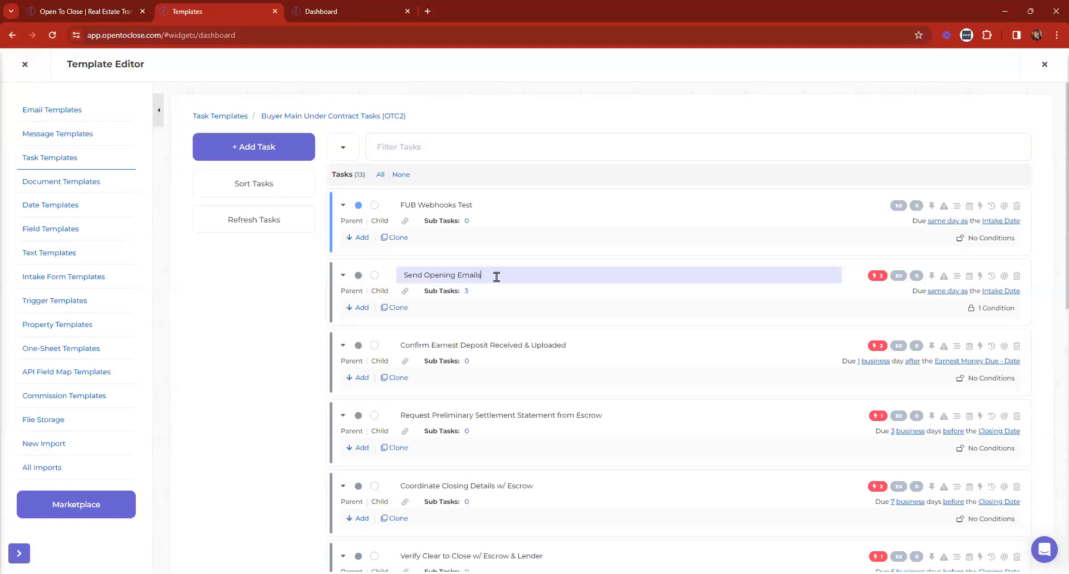
key(Return)
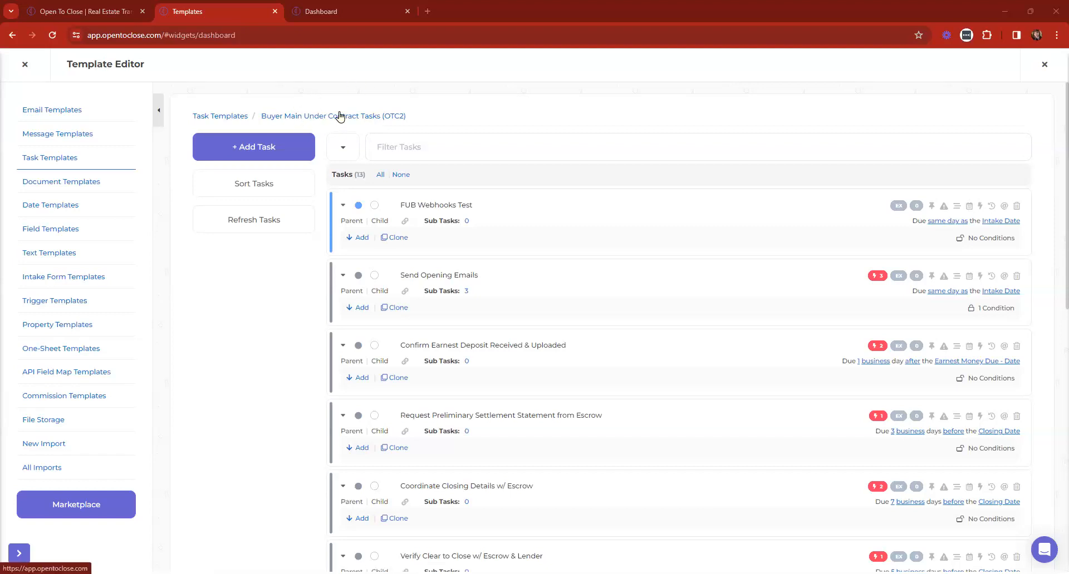
click(332, 5)
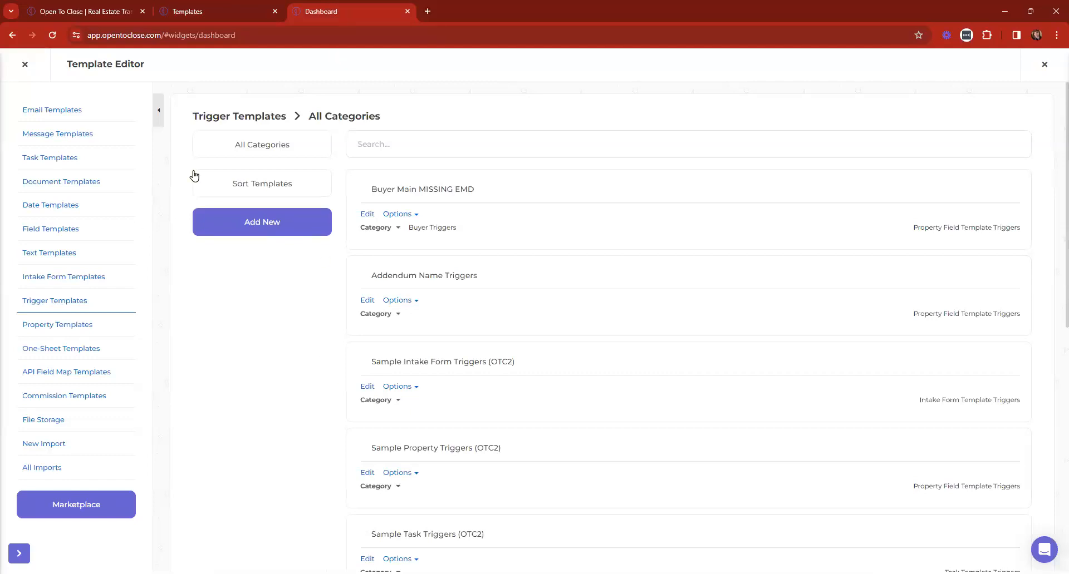
scroll(195, 175, down, 5)
scroll(465, 239, down, 3)
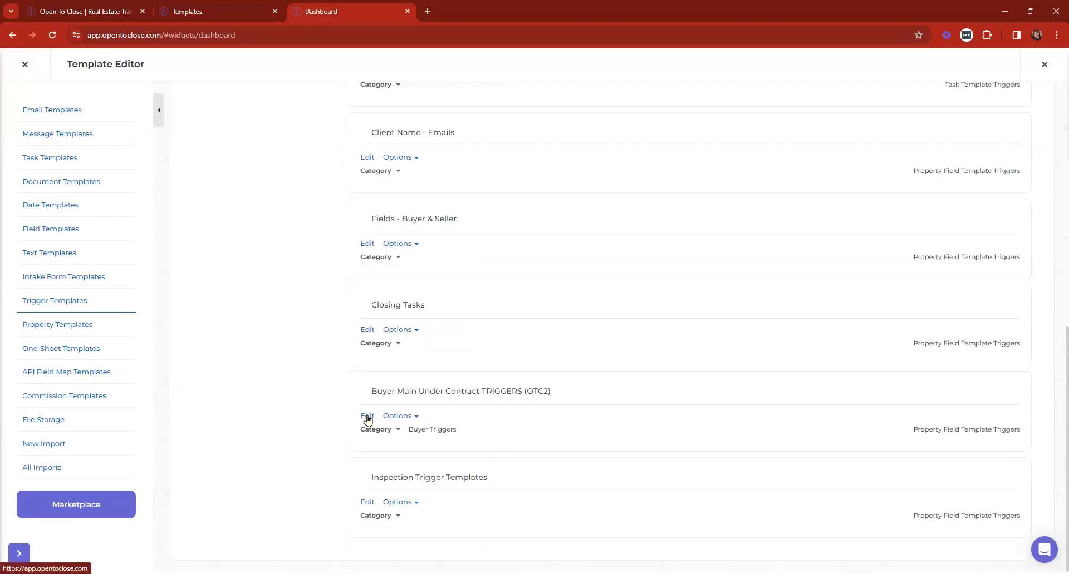
scroll(297, 202, up, 8)
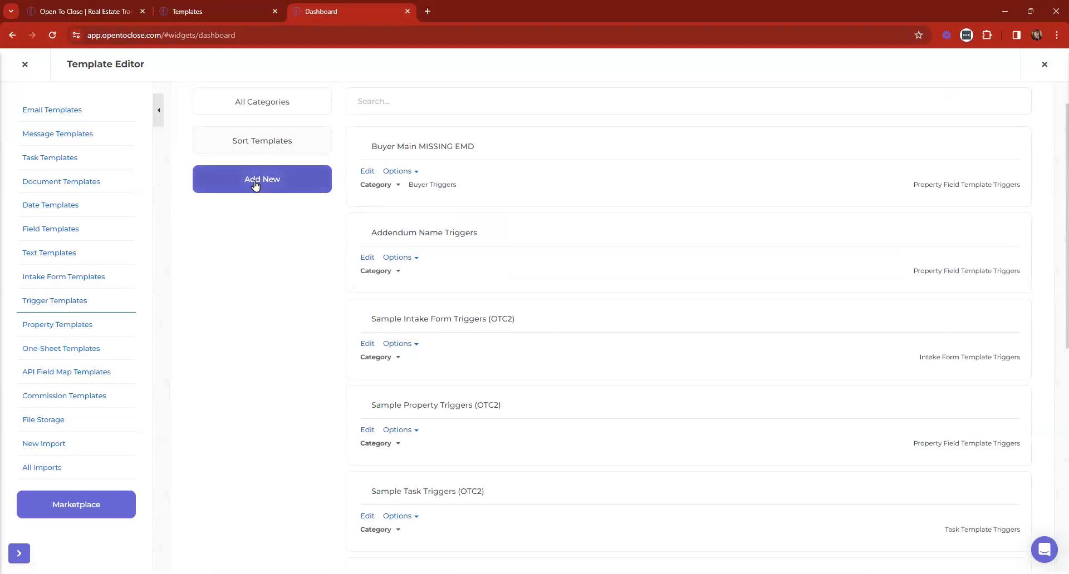
click(255, 185)
click(516, 111)
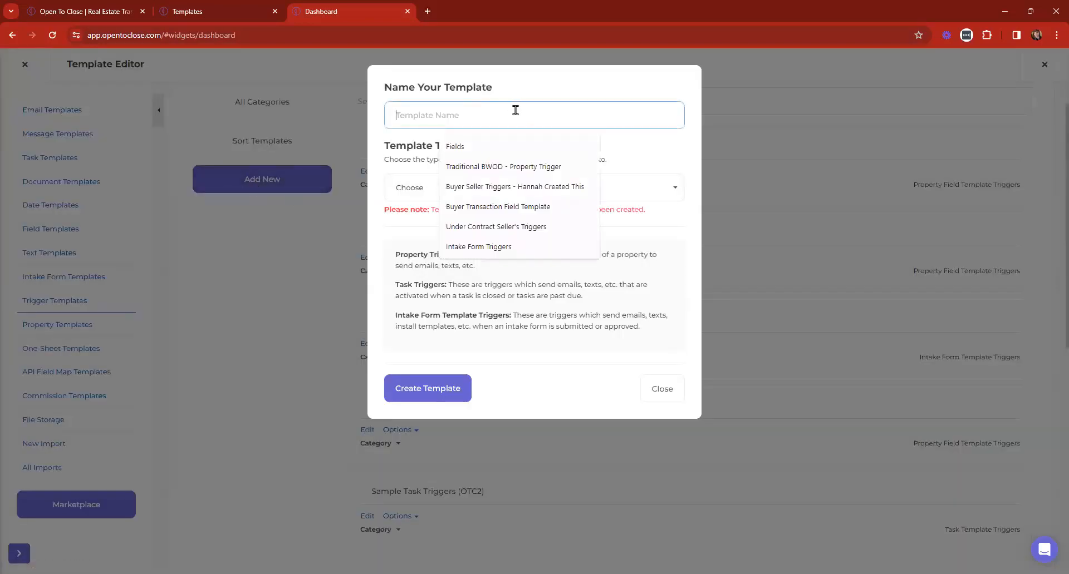
click(541, 228)
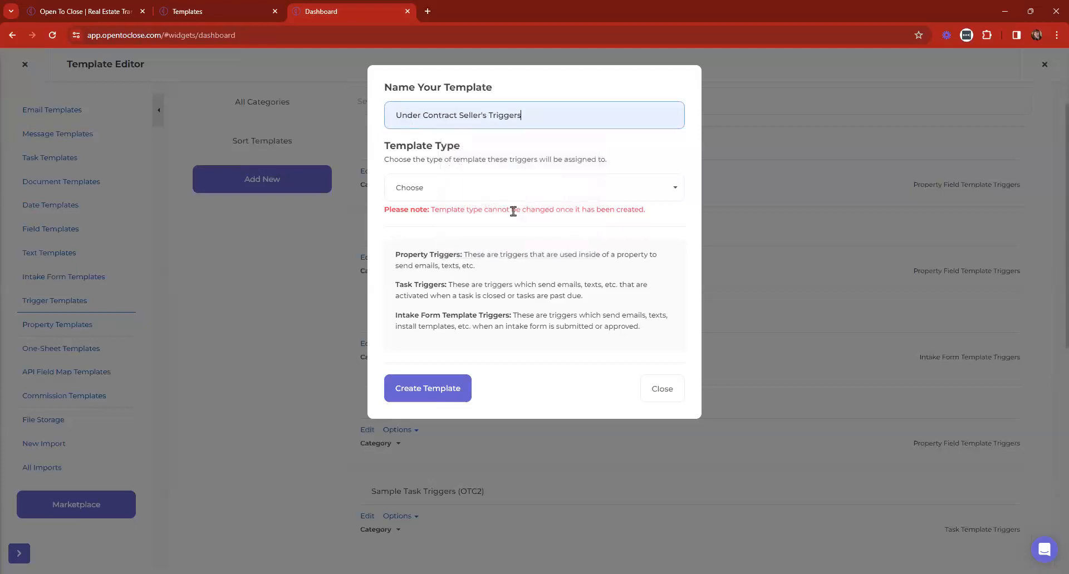
click(483, 188)
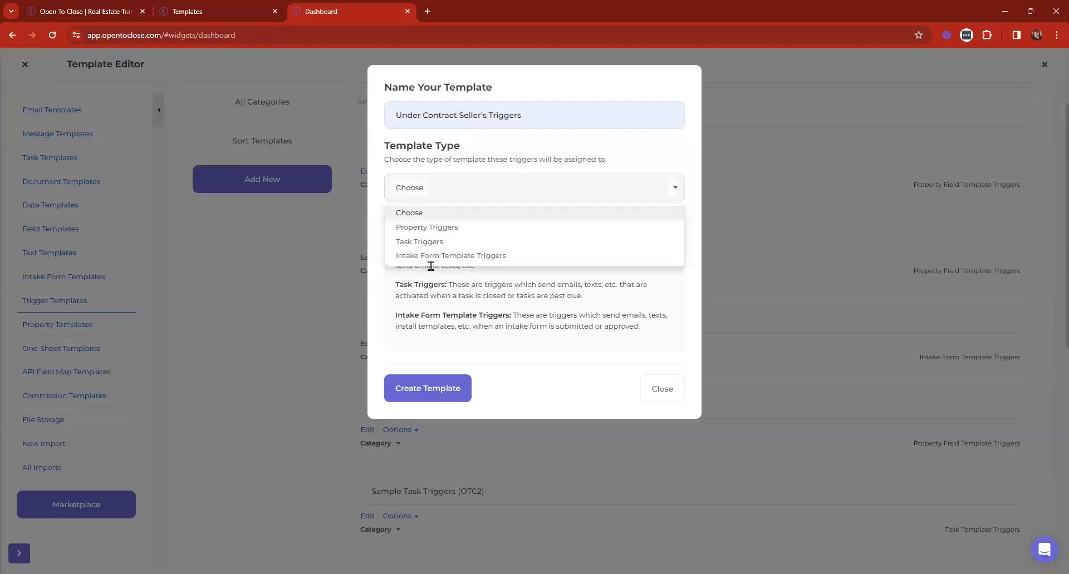
click(425, 228)
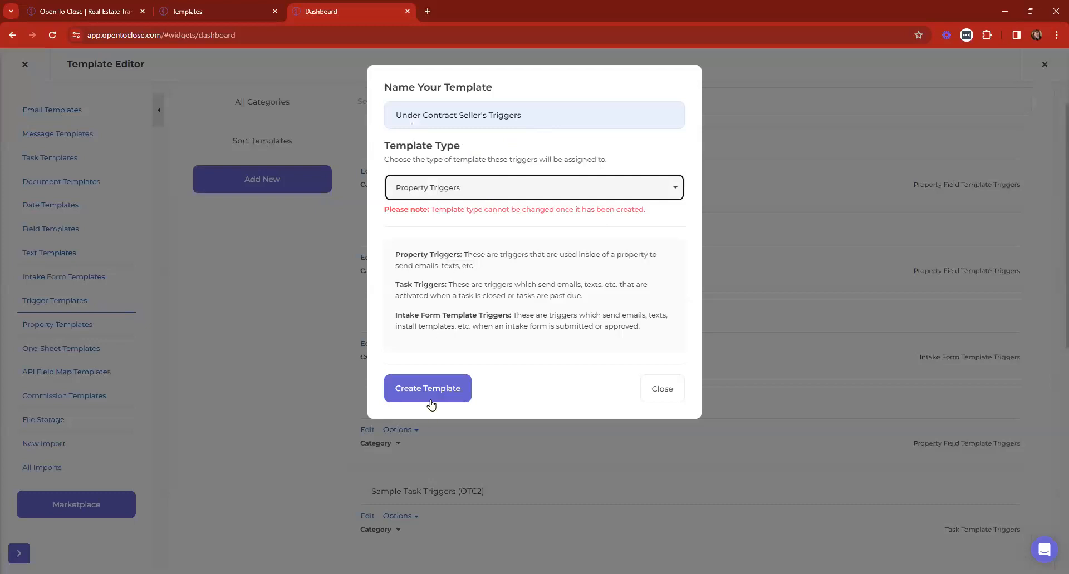
click(660, 395)
scroll(487, 294, down, 8)
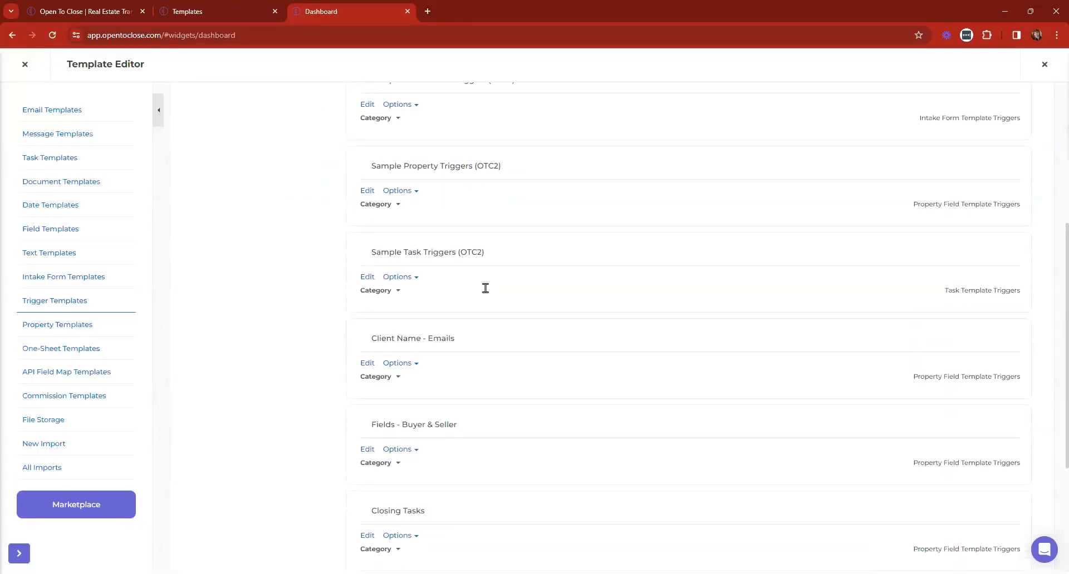
click(367, 416)
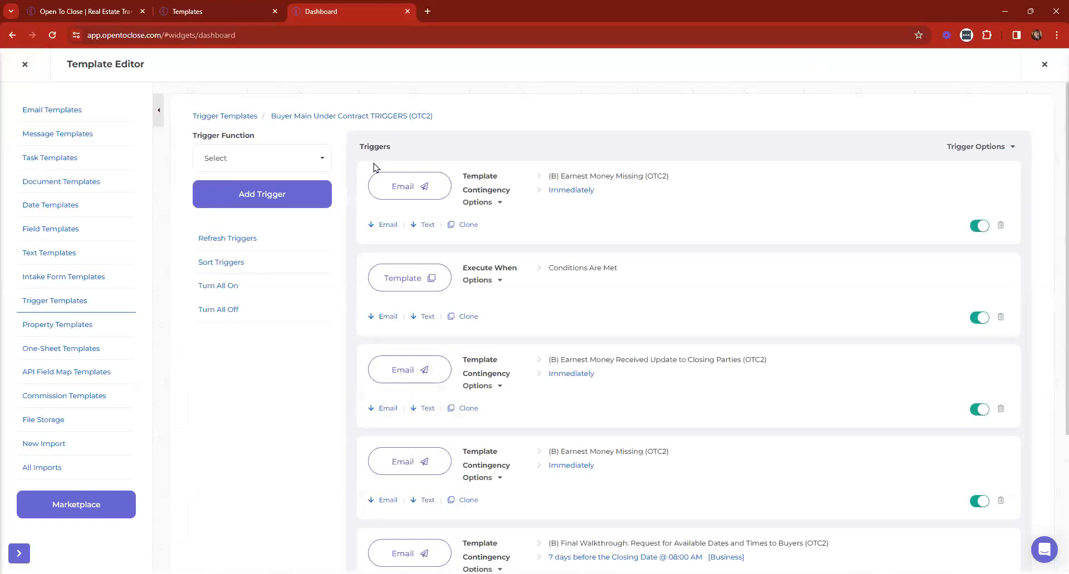
Review the trigger order enlarged, then expand every trigger to show its conditions
click(215, 262)
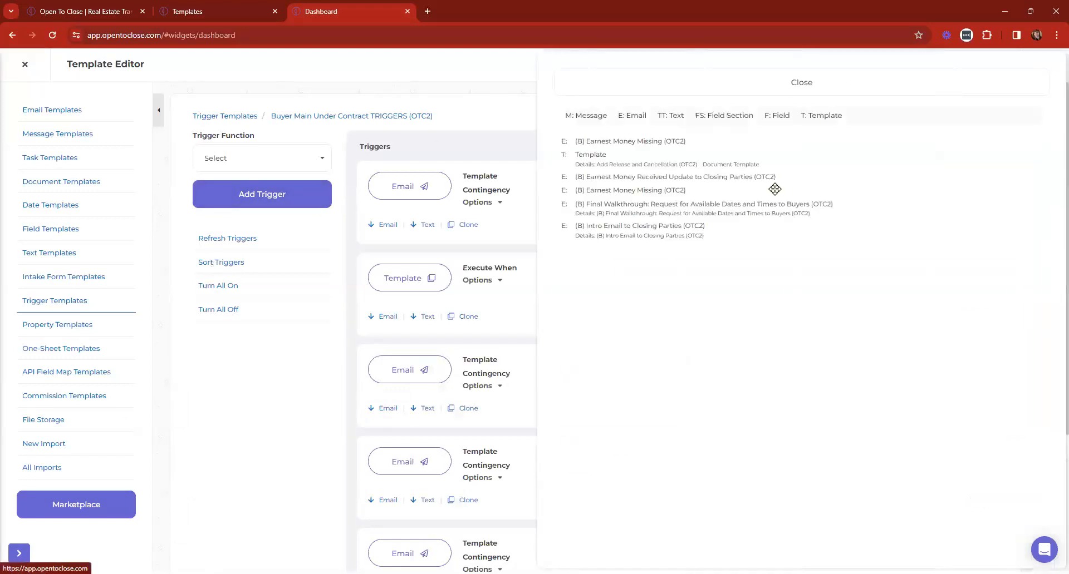
key(ctrl+plus)
key(ctrl+plus)
key(ctrl+plus)
key(ctrl+plus)
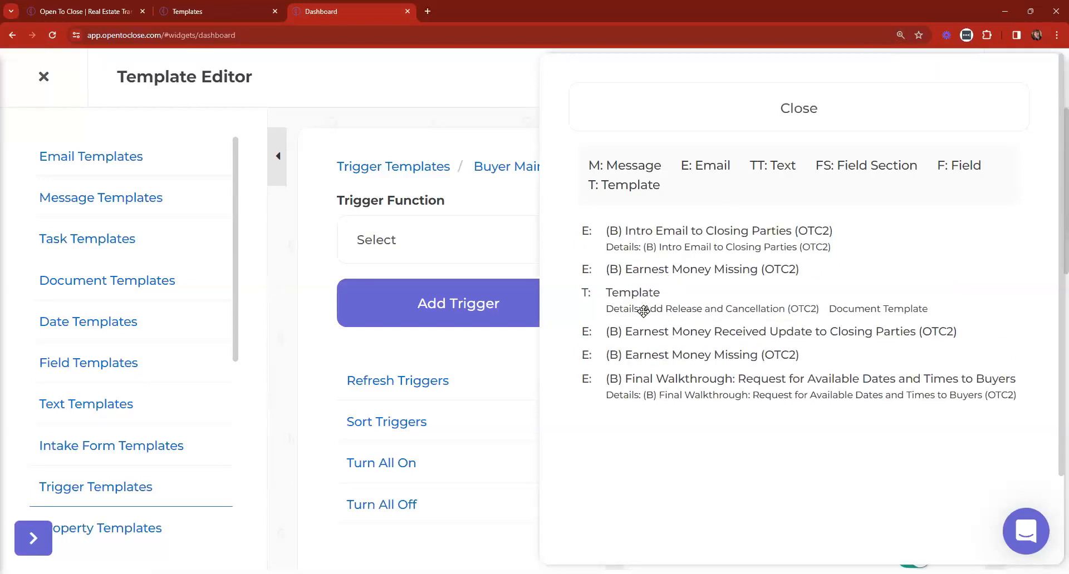
click(632, 112)
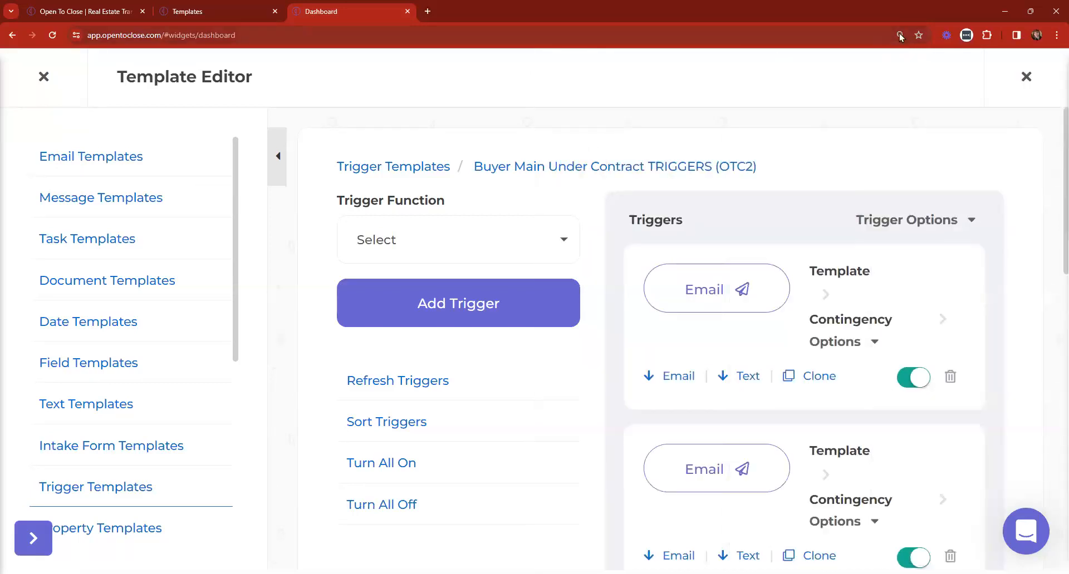
key(ctrl+0)
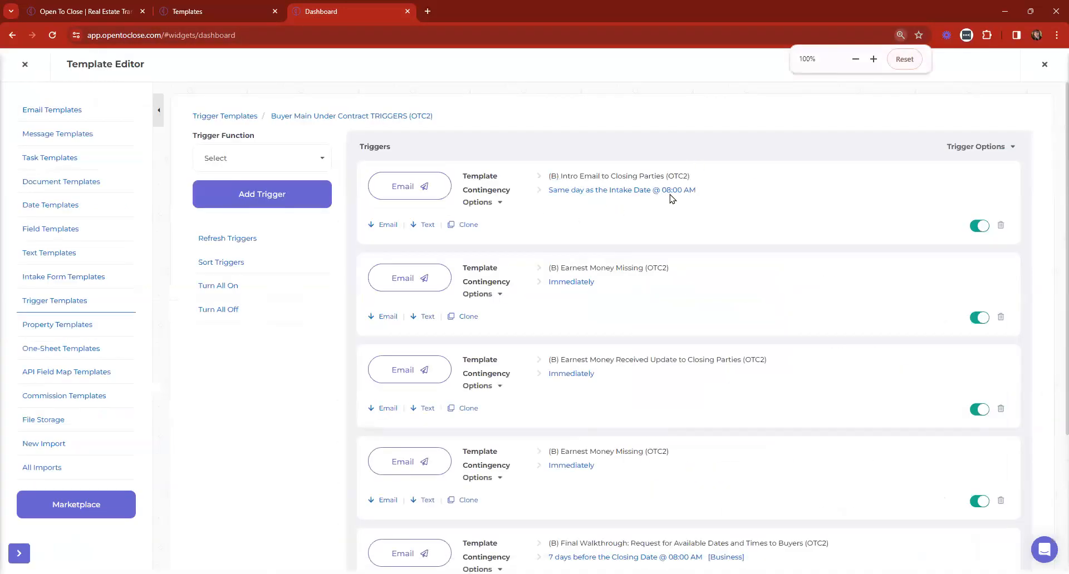
click(973, 146)
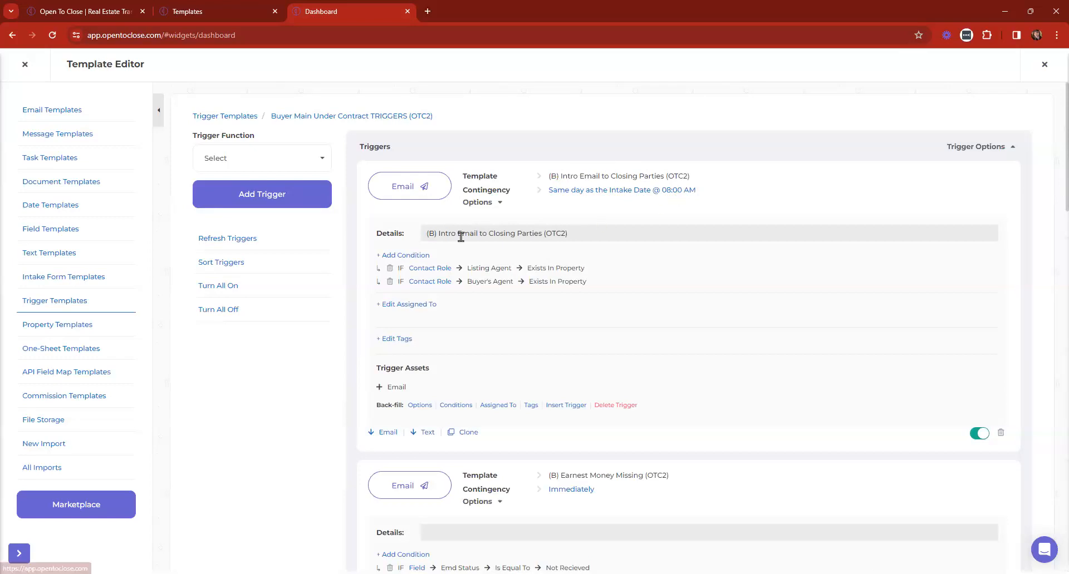
Inspect the master Intro Email to Closing Parties template applied to the first trigger
click(404, 191)
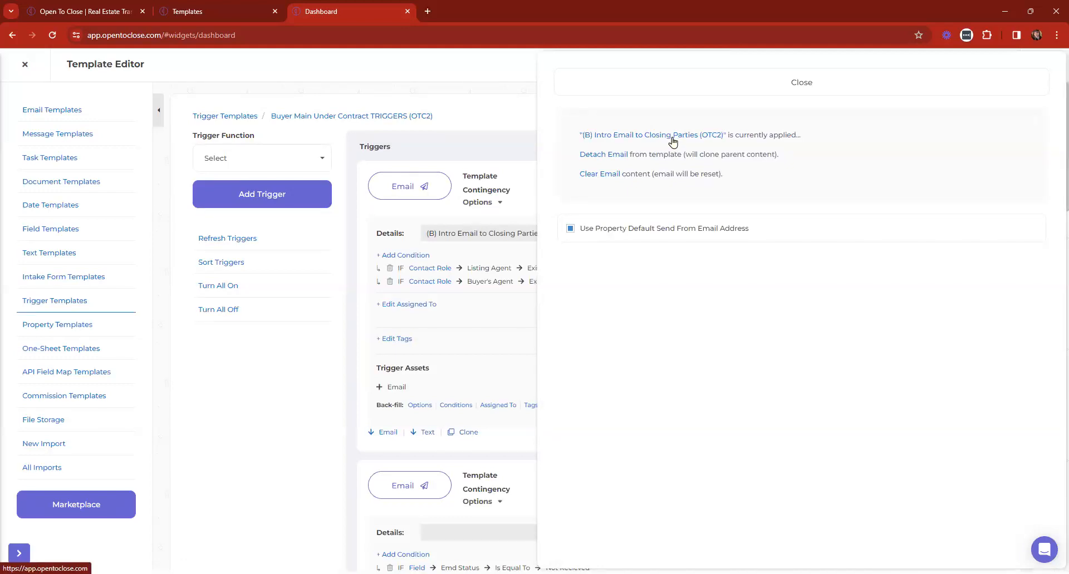
click(641, 140)
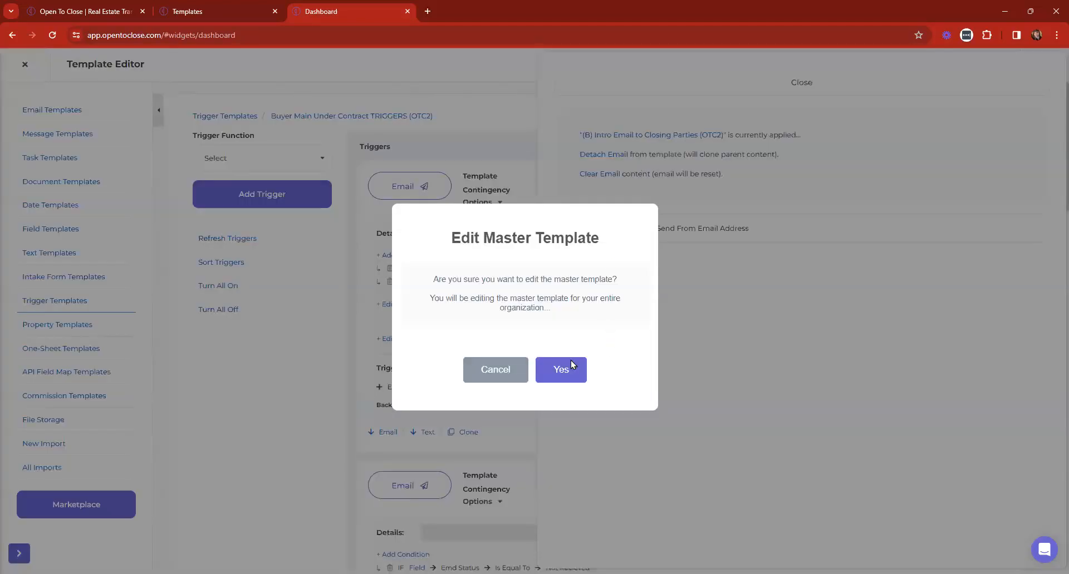
click(559, 370)
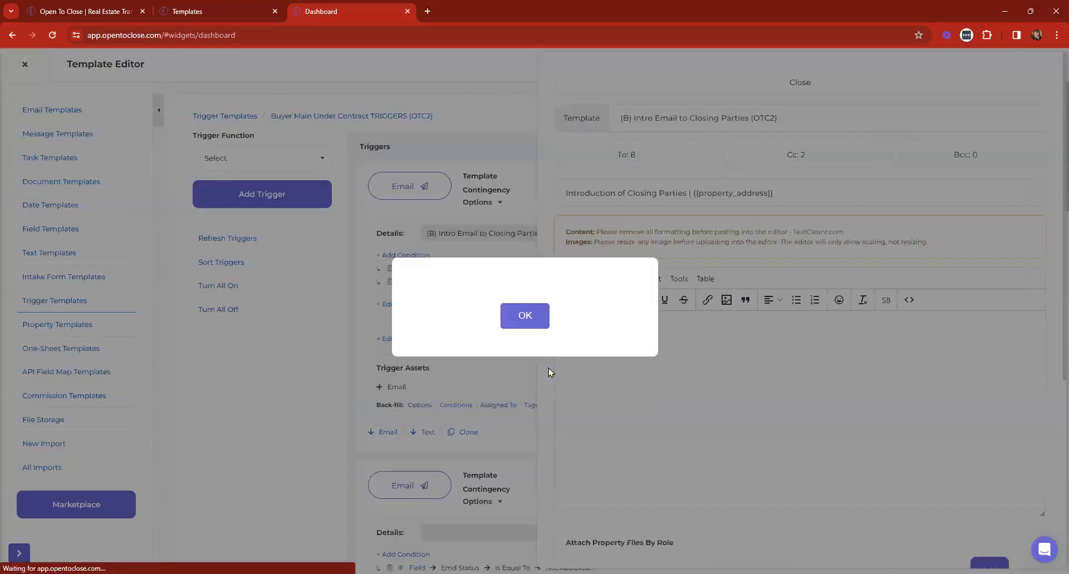
scroll(807, 325, down, 5)
scroll(807, 325, up, 5)
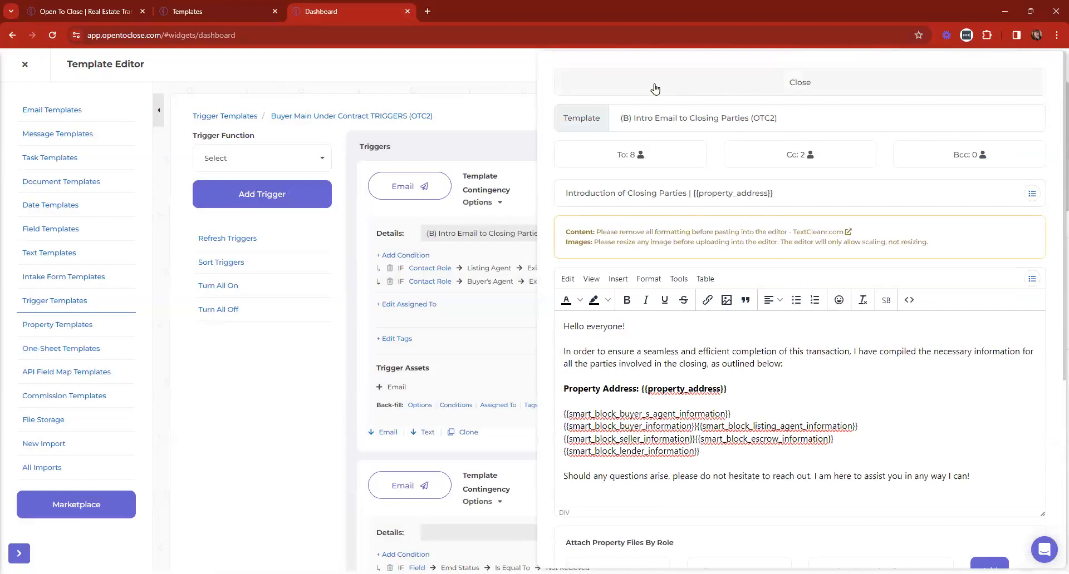
click(665, 89)
Save the Send Opening Emails task on the Templates tab and return to the trigger templates
click(222, 10)
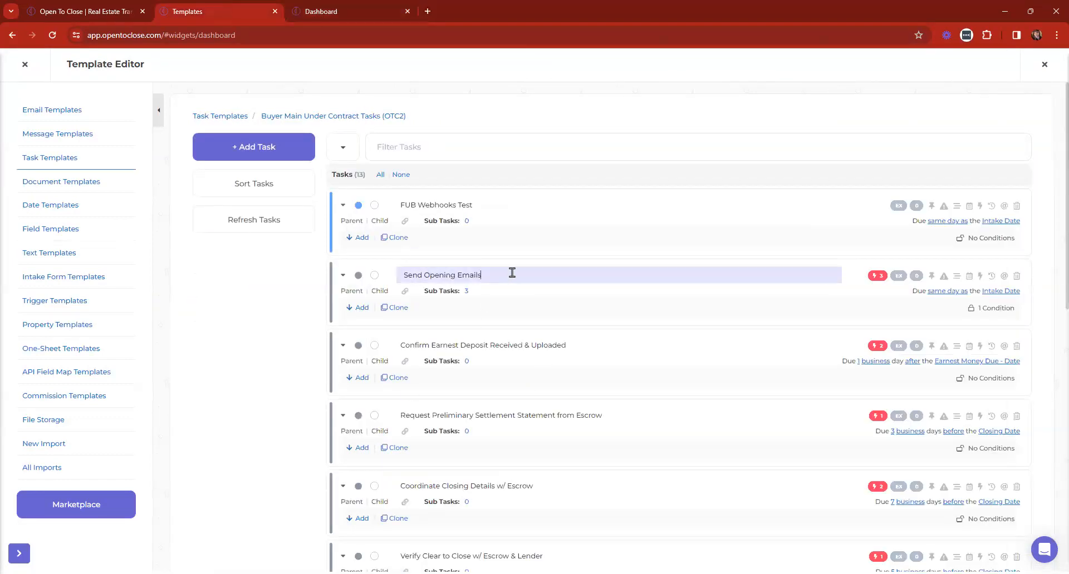
key(Return)
click(333, 10)
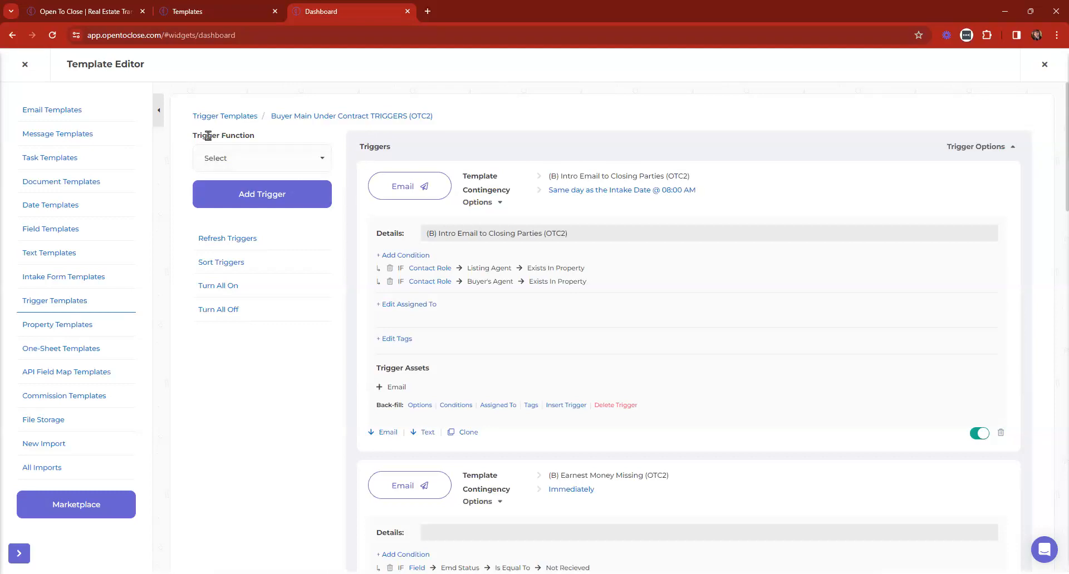
drag(192, 139, 248, 140)
click(281, 158)
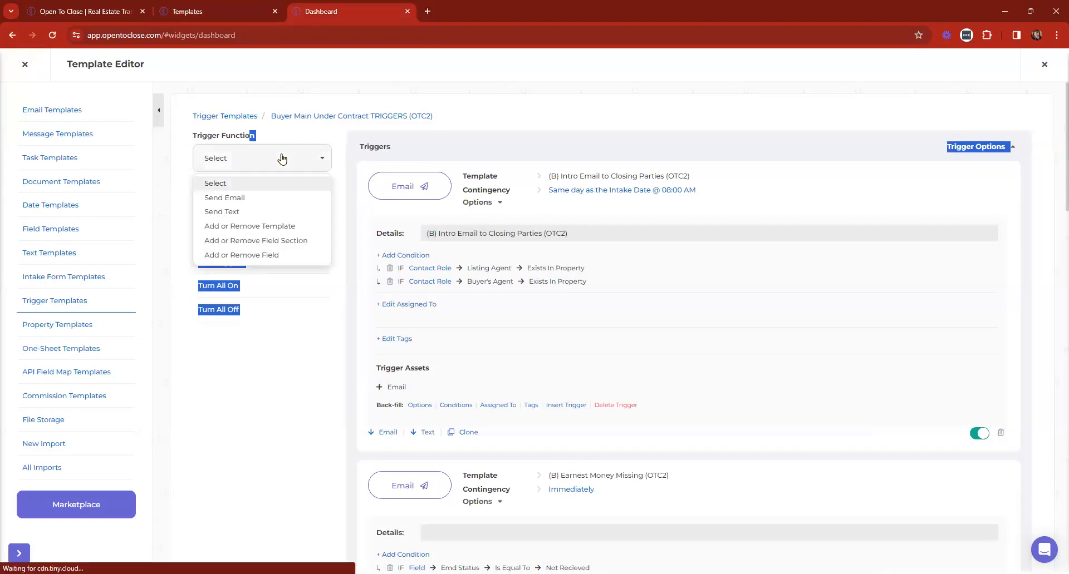
Add a Send Email trigger using the (B) Intro Email to Buyer (OTC2) template, found by searching 'intro'
click(231, 198)
click(231, 199)
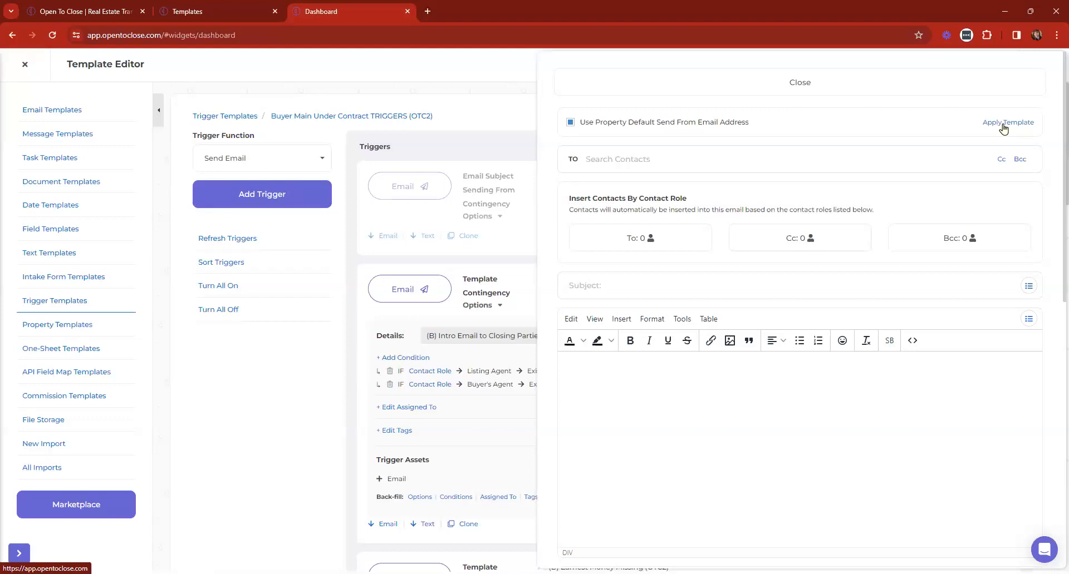
click(1003, 124)
click(450, 120)
text(intro)
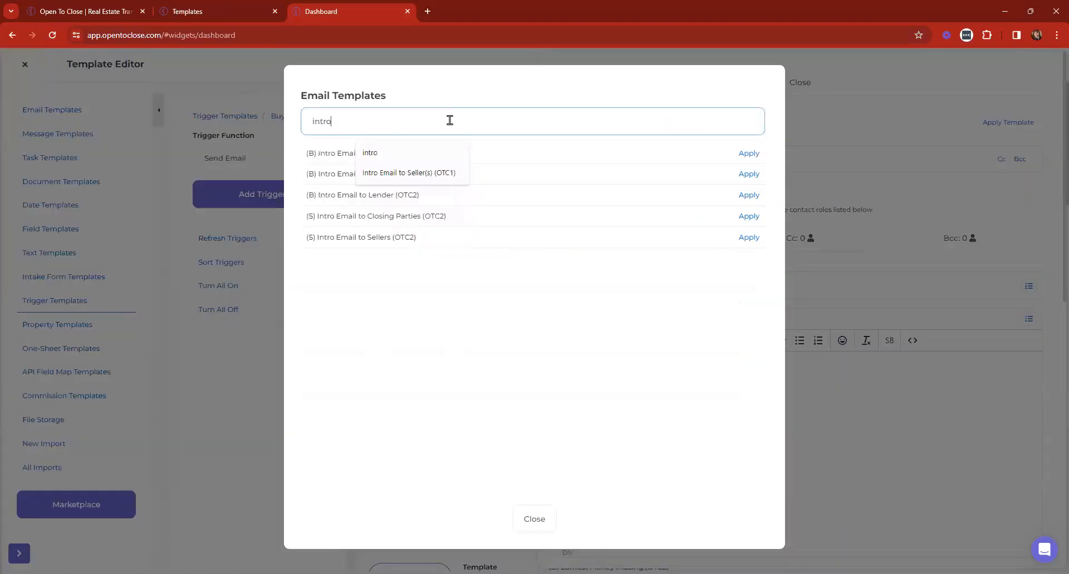
click(482, 272)
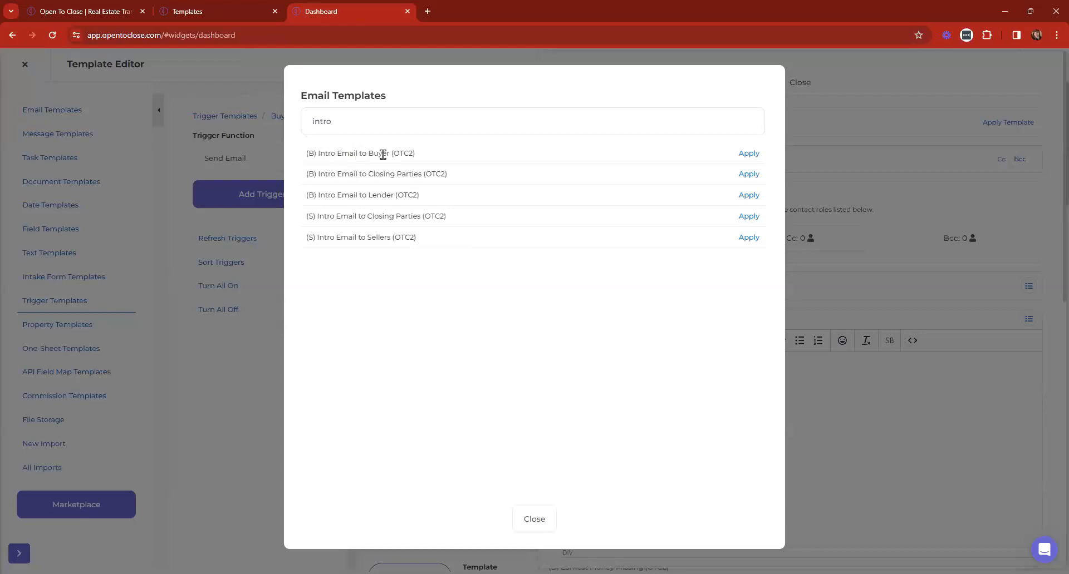
click(750, 154)
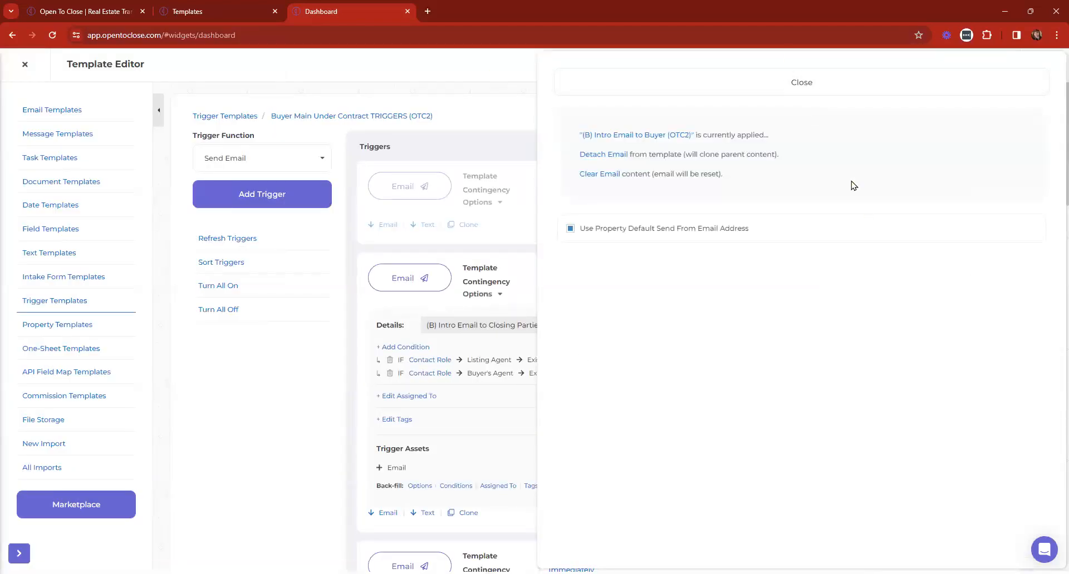
click(804, 84)
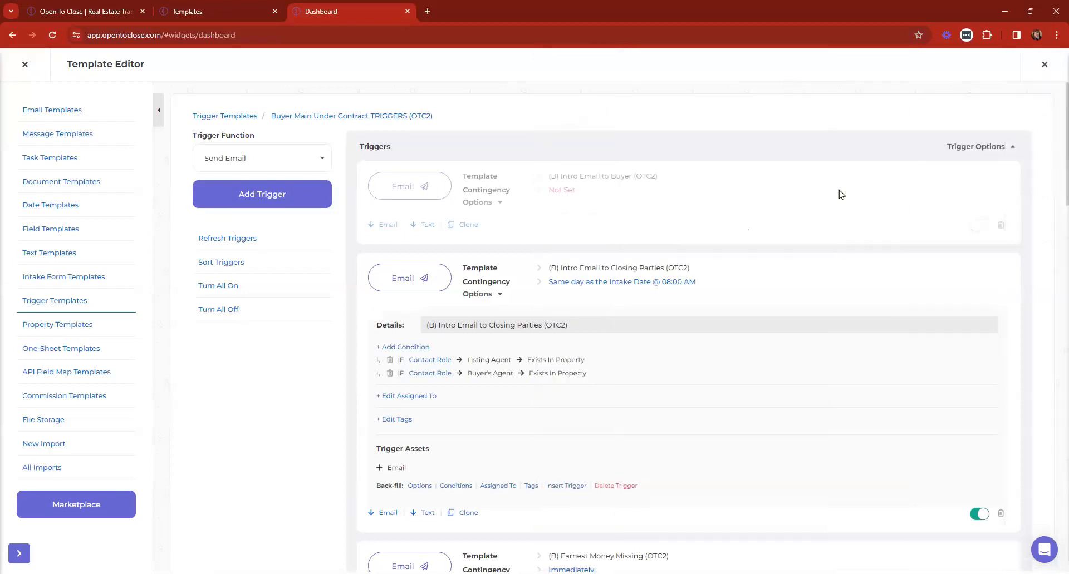
Expand the trigger details and switch the new trigger on
click(956, 151)
click(956, 150)
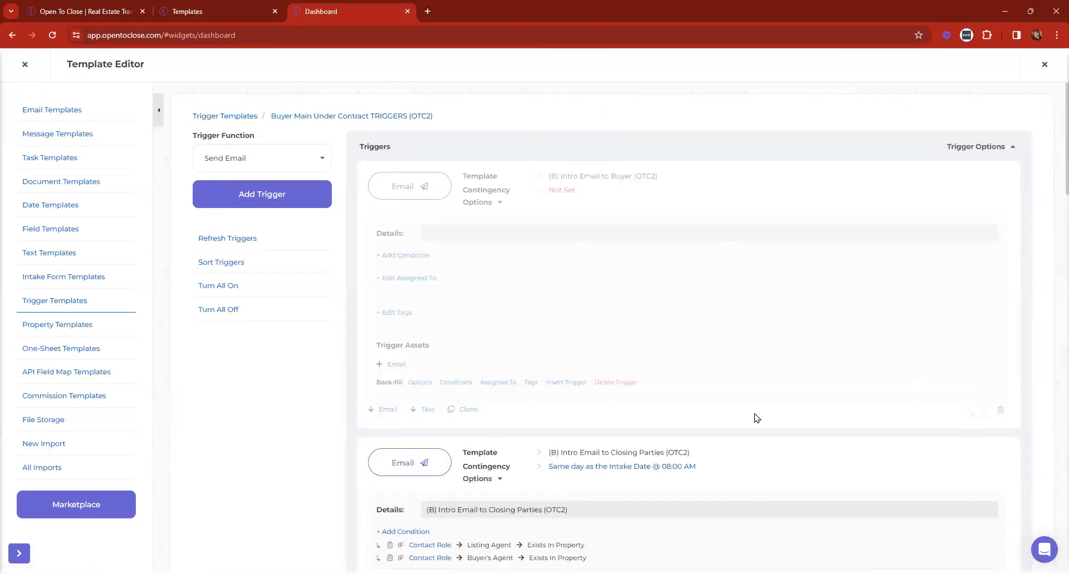
click(977, 412)
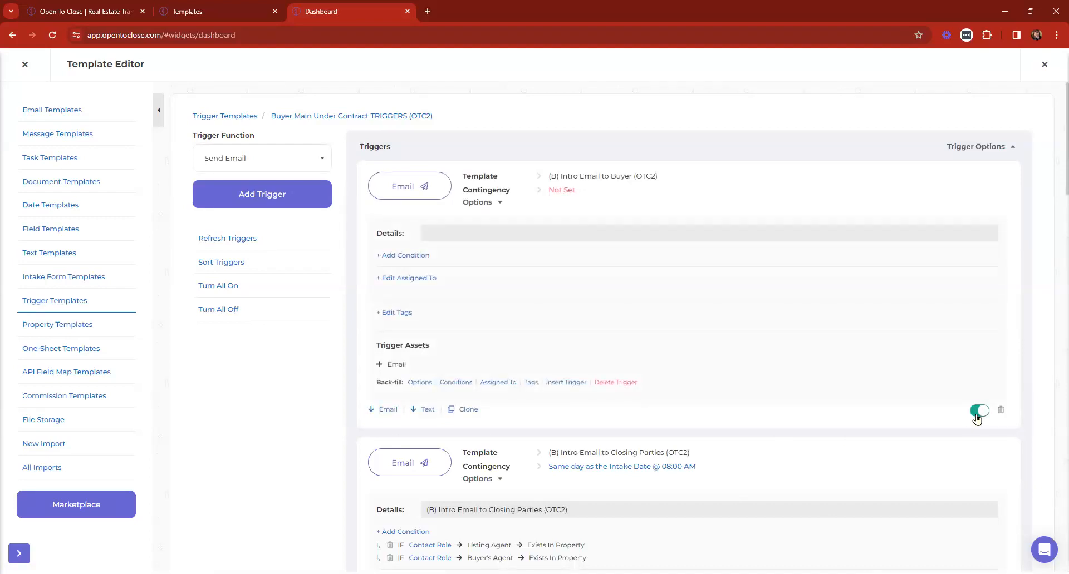
key(ctrl+plus)
click(969, 446)
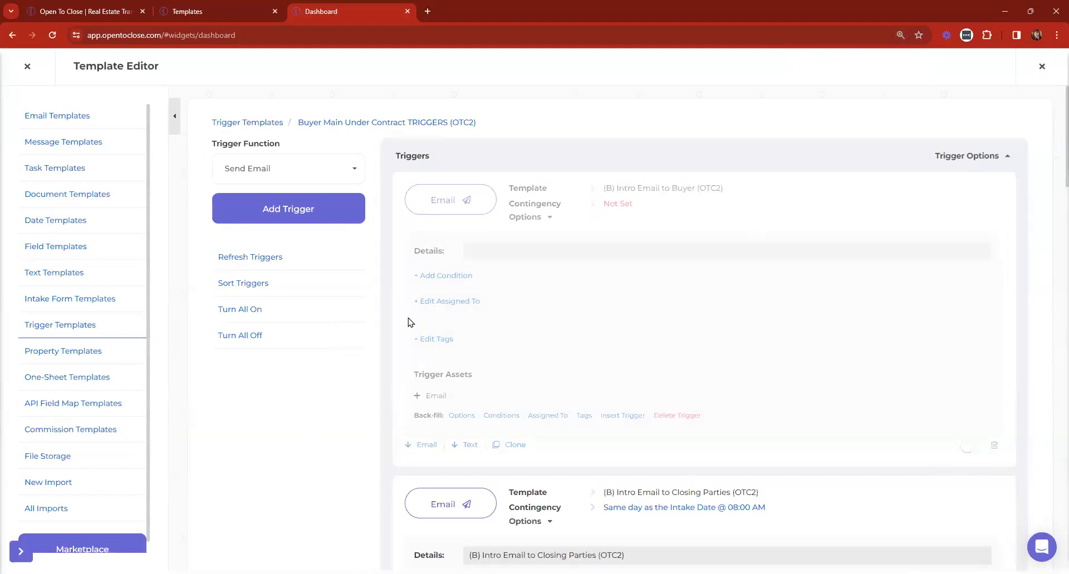
click(971, 445)
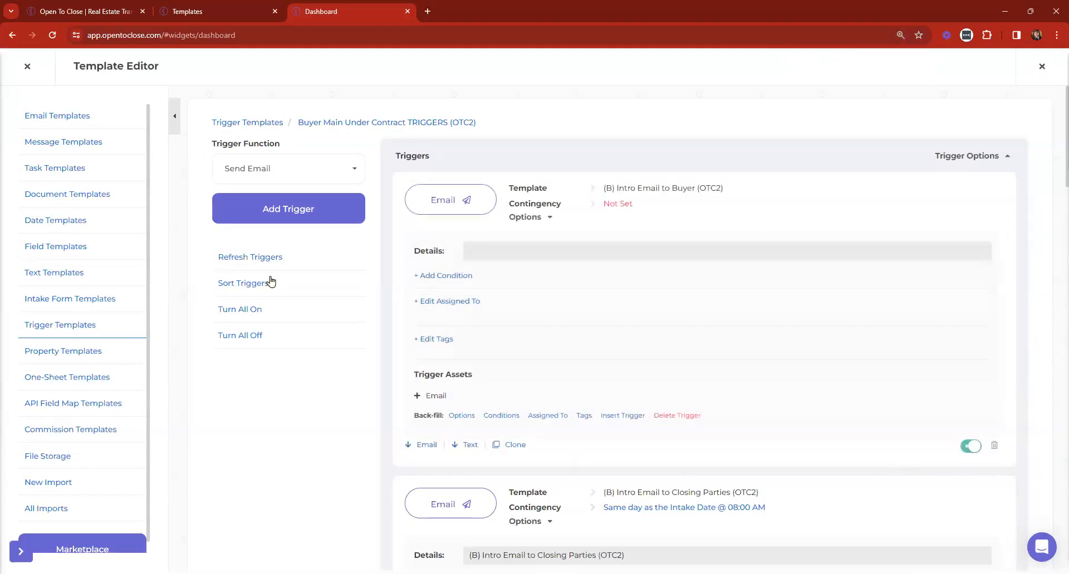
Hide the template type sidebar and enlarge the page
click(174, 116)
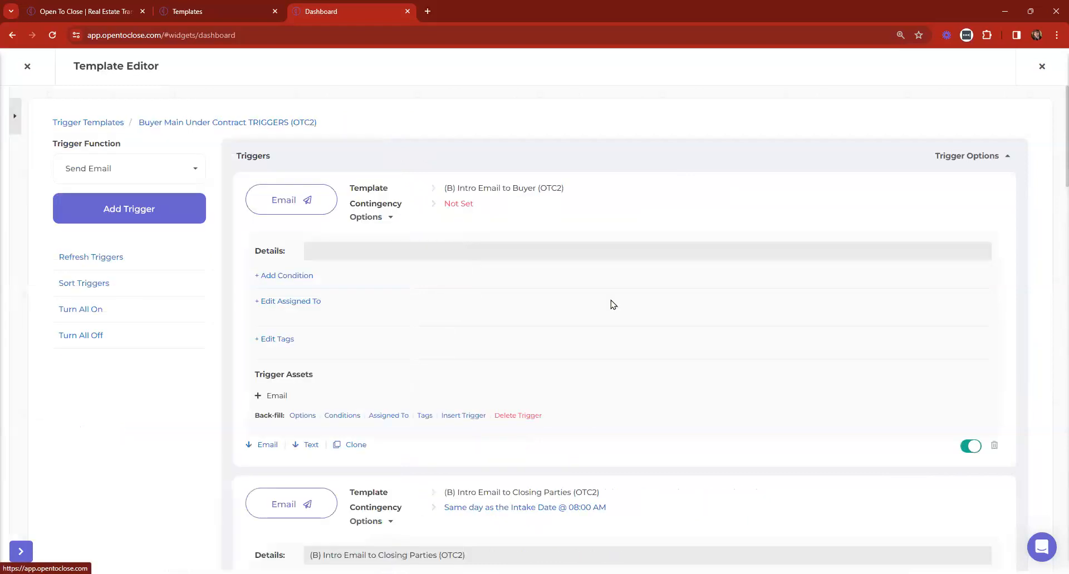
key(ctrl+plus)
key(ctrl+plus)
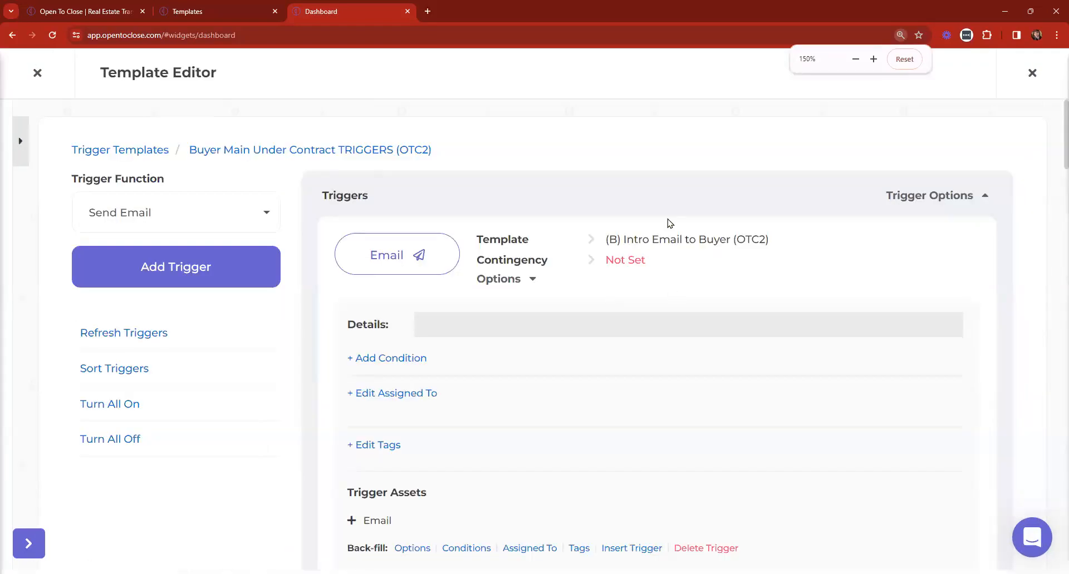
scroll(670, 224, down, 2)
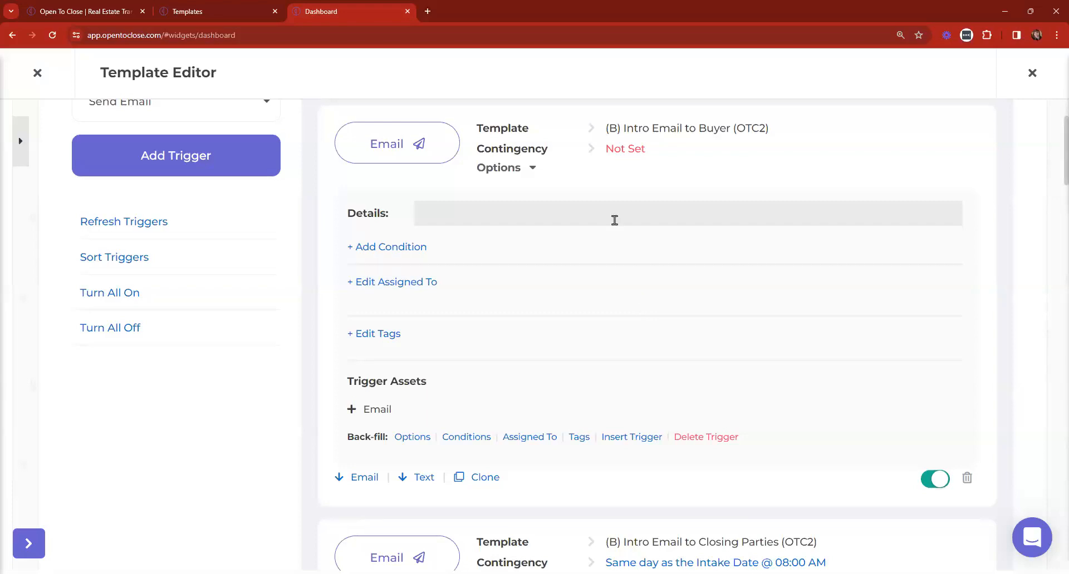
Try the new trigger's Time Frame and Time of Day (Immediately, then 8:00 AM) without saving
click(626, 150)
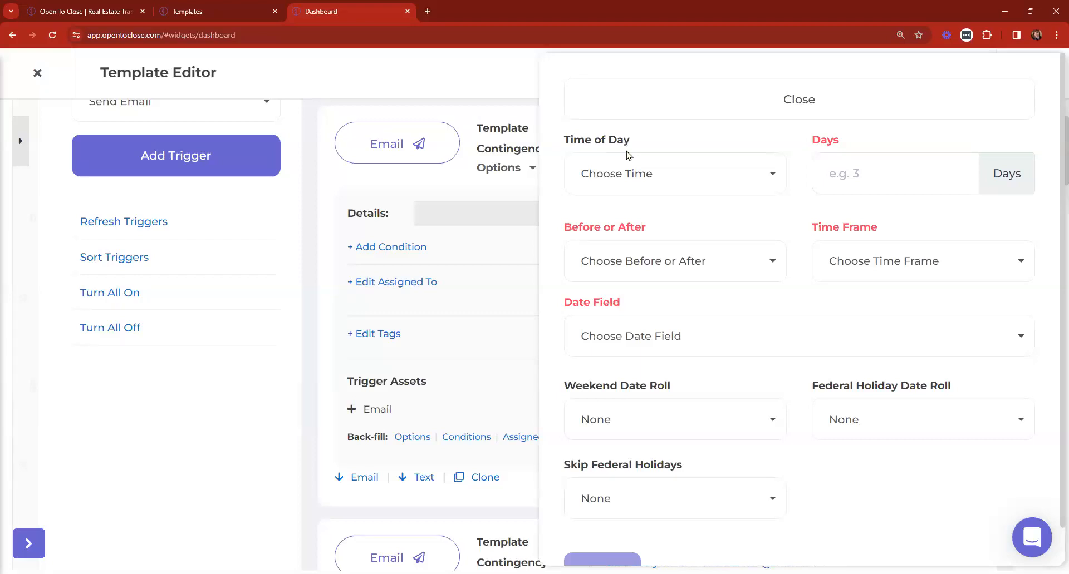
click(885, 262)
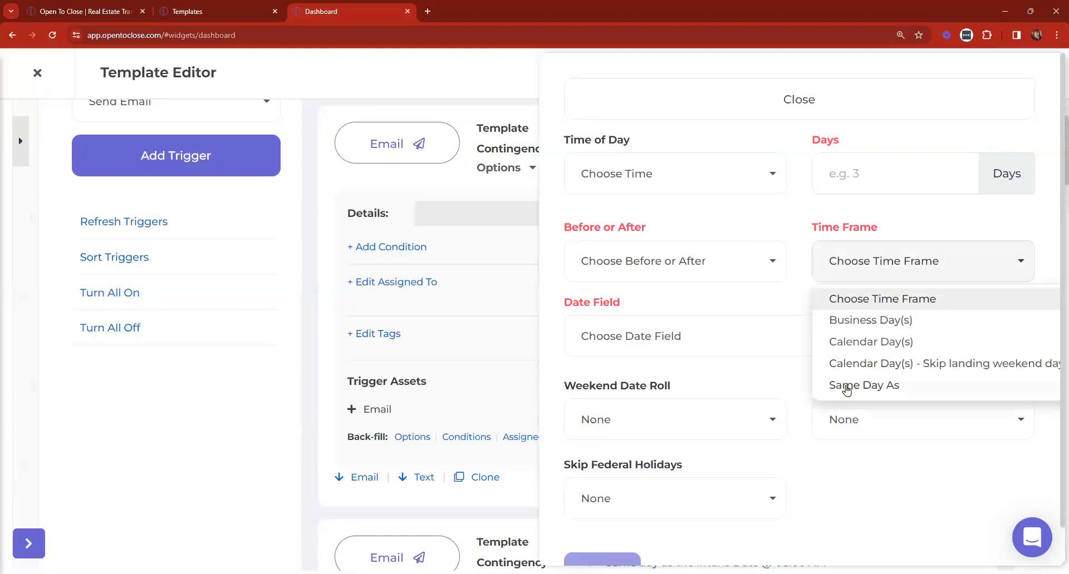
click(835, 262)
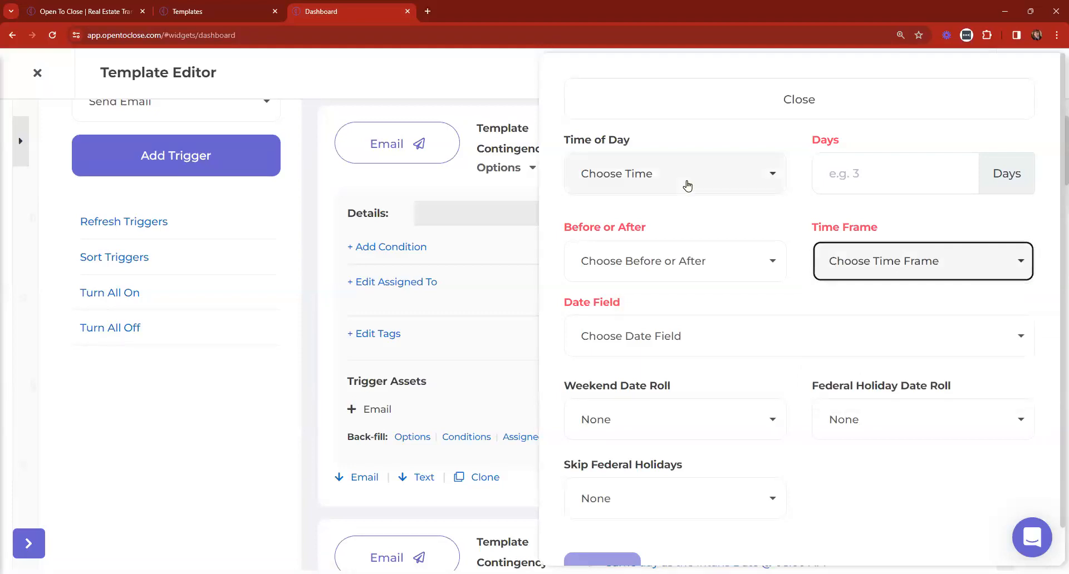
click(687, 184)
click(624, 272)
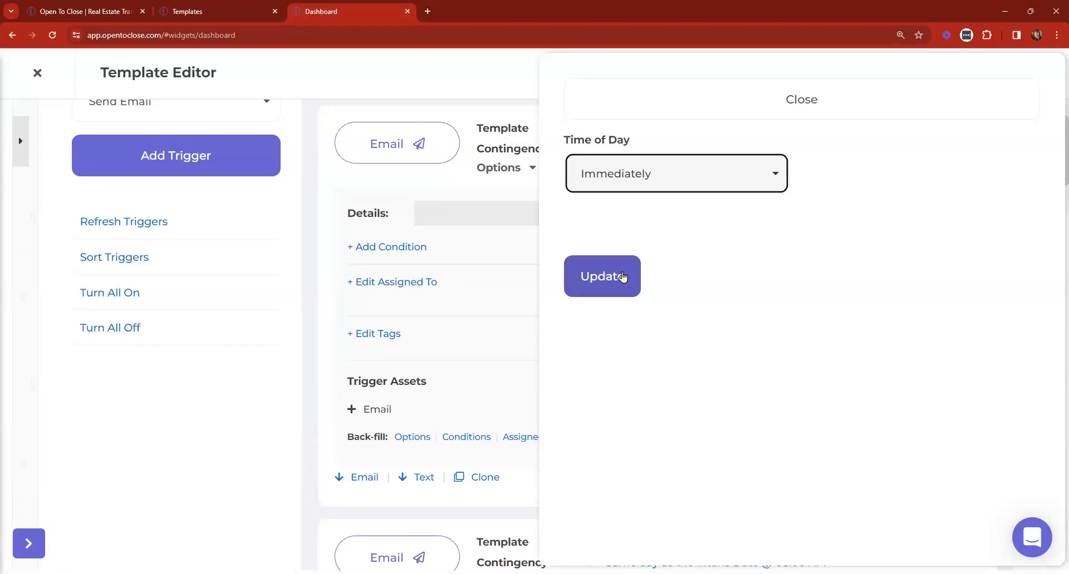
click(618, 179)
scroll(651, 362, down, 4)
scroll(640, 355, down, 8)
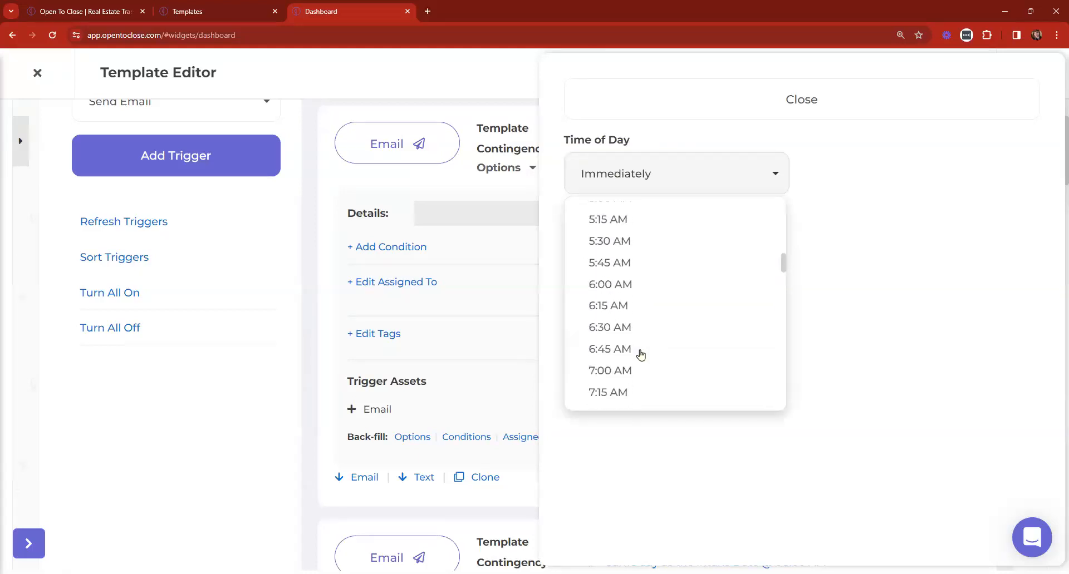
click(625, 298)
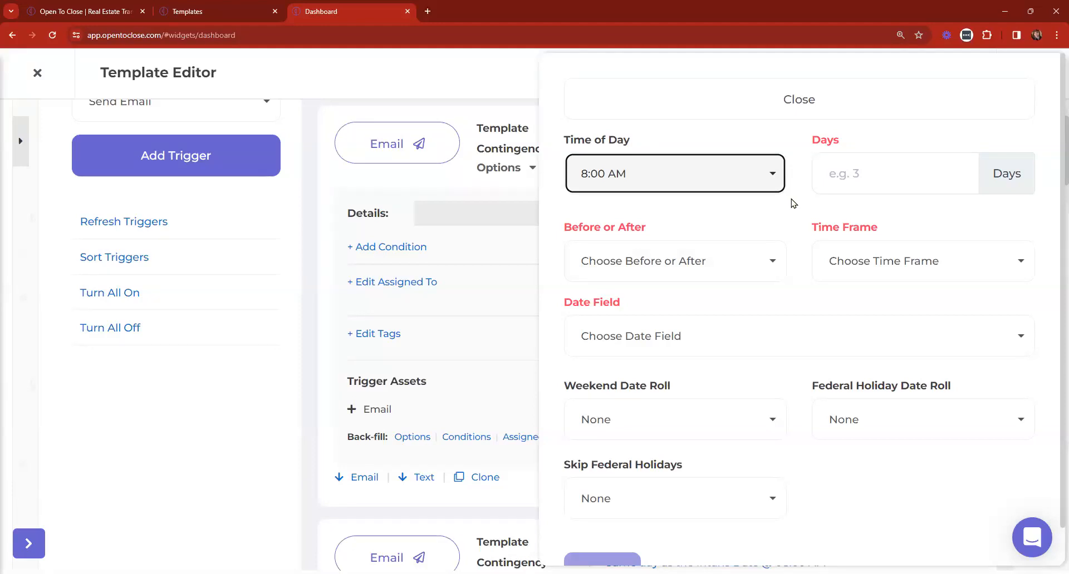
click(785, 92)
scroll(780, 222, down, 5)
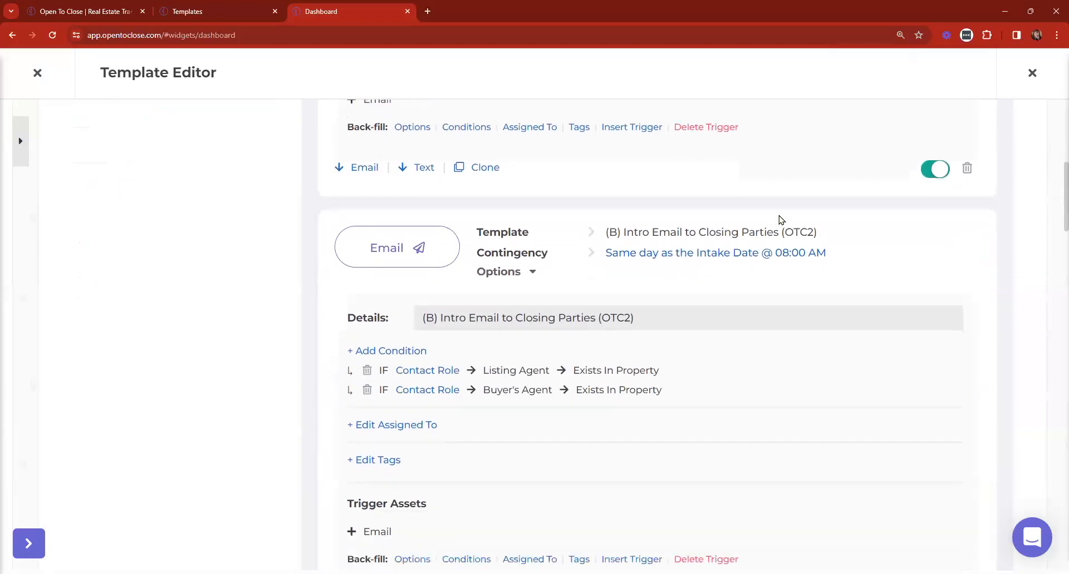
Scroll past the Earnest Money trigger and open Final Walkthrough's contingency (7 days before Closing Date)
scroll(768, 172, down, 1)
scroll(767, 167, down, 5)
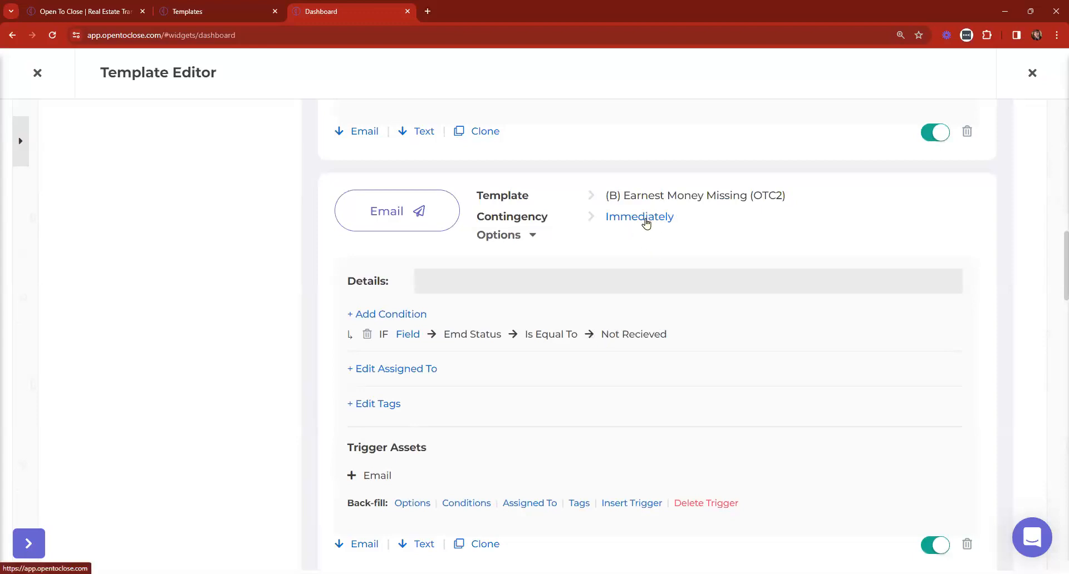
scroll(646, 222, down, 7)
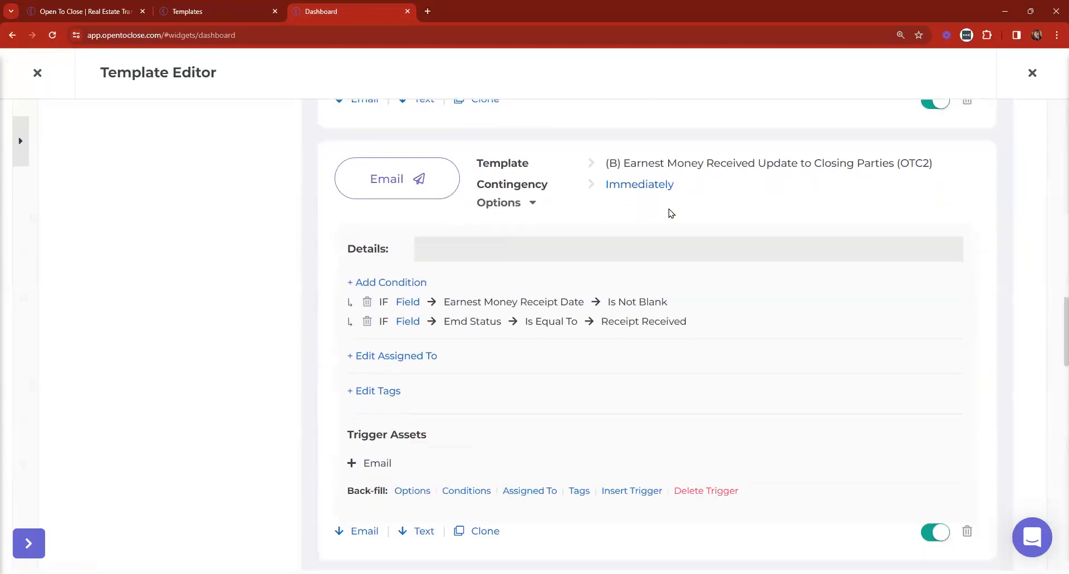
scroll(671, 213, down, 14)
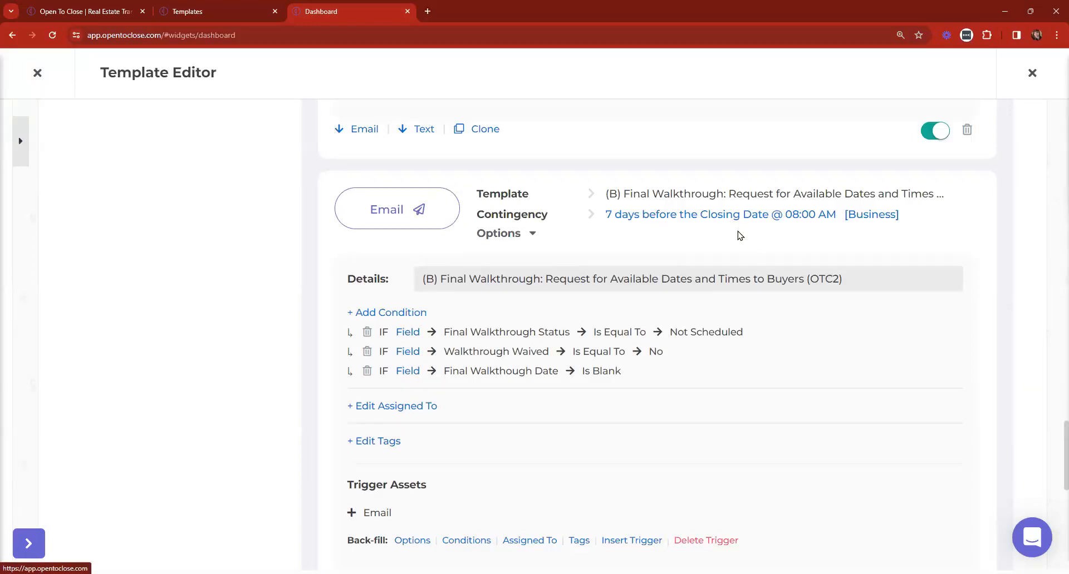
scroll(739, 236, up, 9)
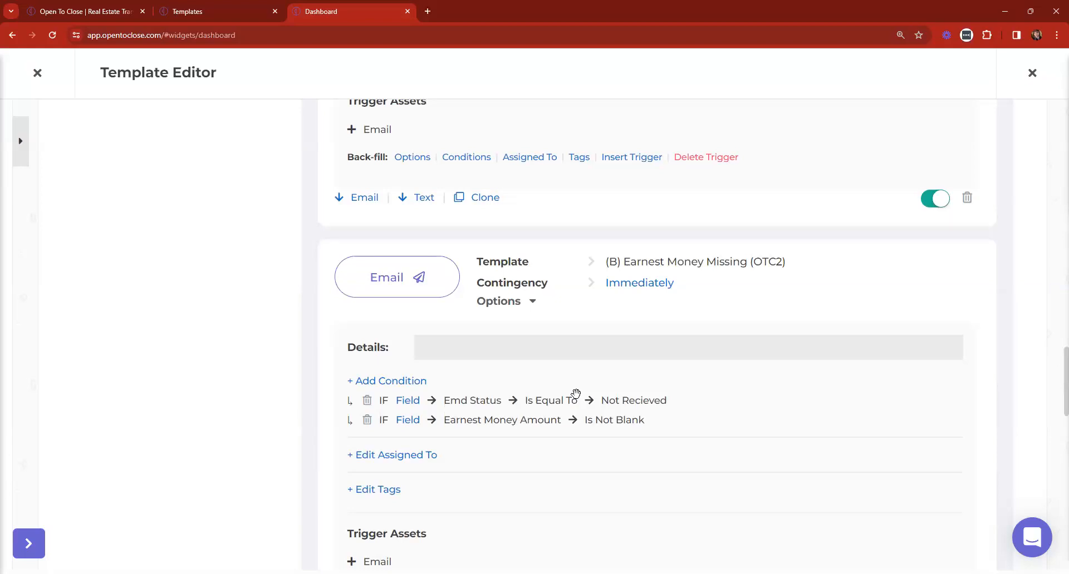
scroll(575, 394, down, 8)
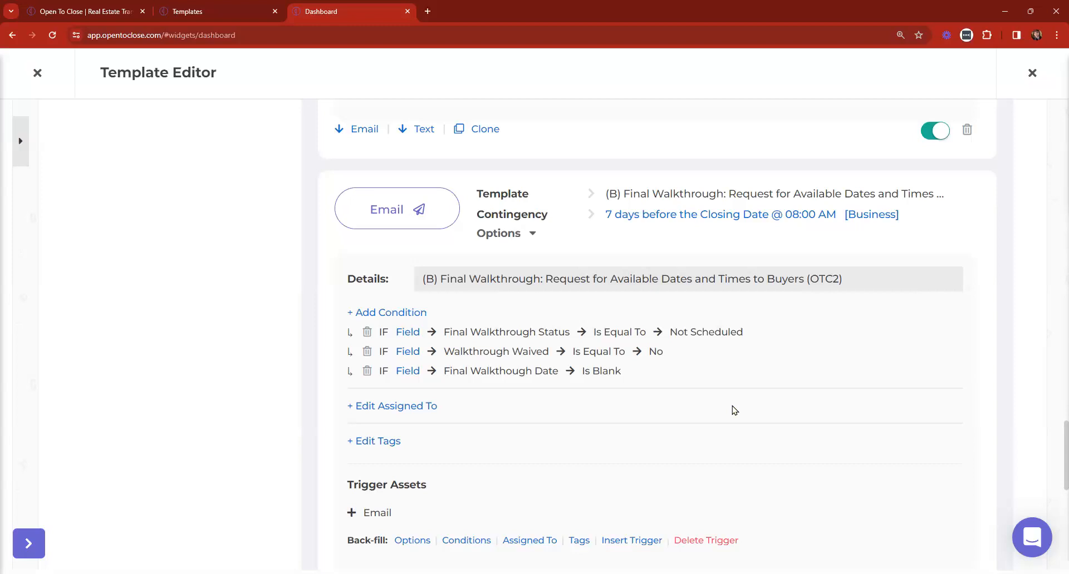
click(708, 219)
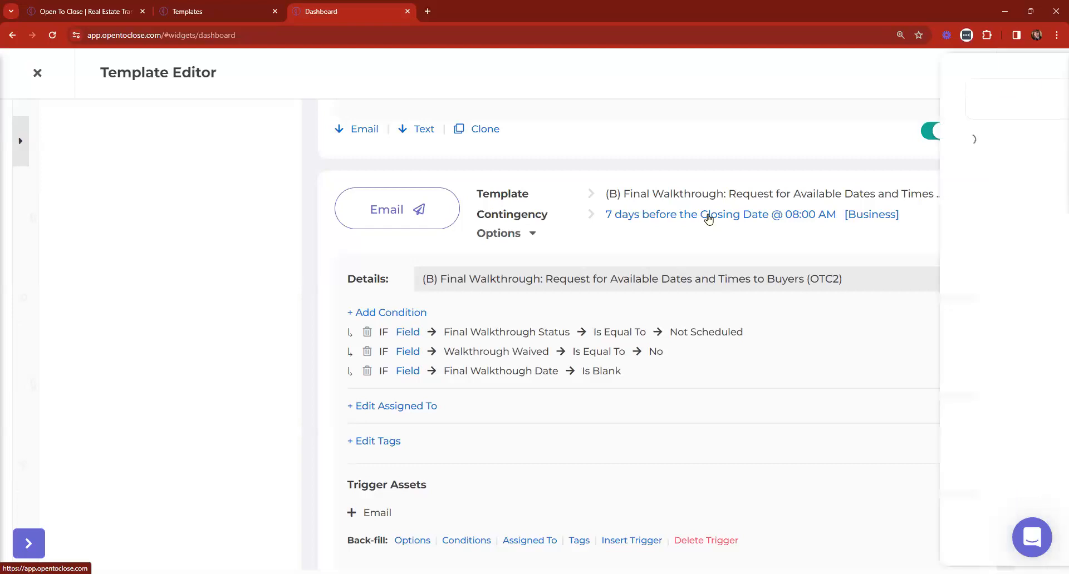
click(872, 170)
double_click(872, 170)
text(14)
scroll(669, 493, down, 1)
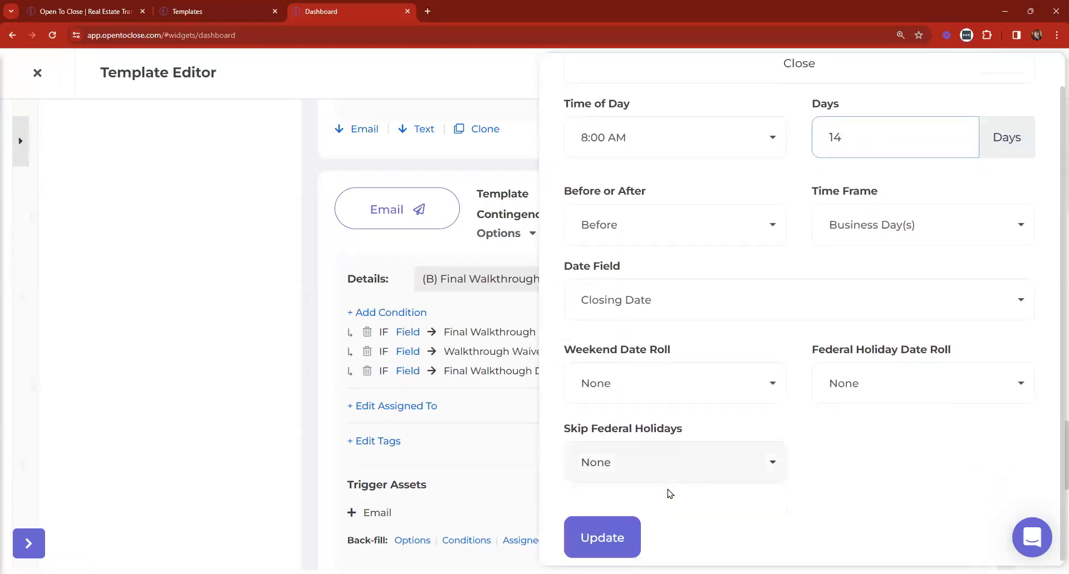
click(620, 530)
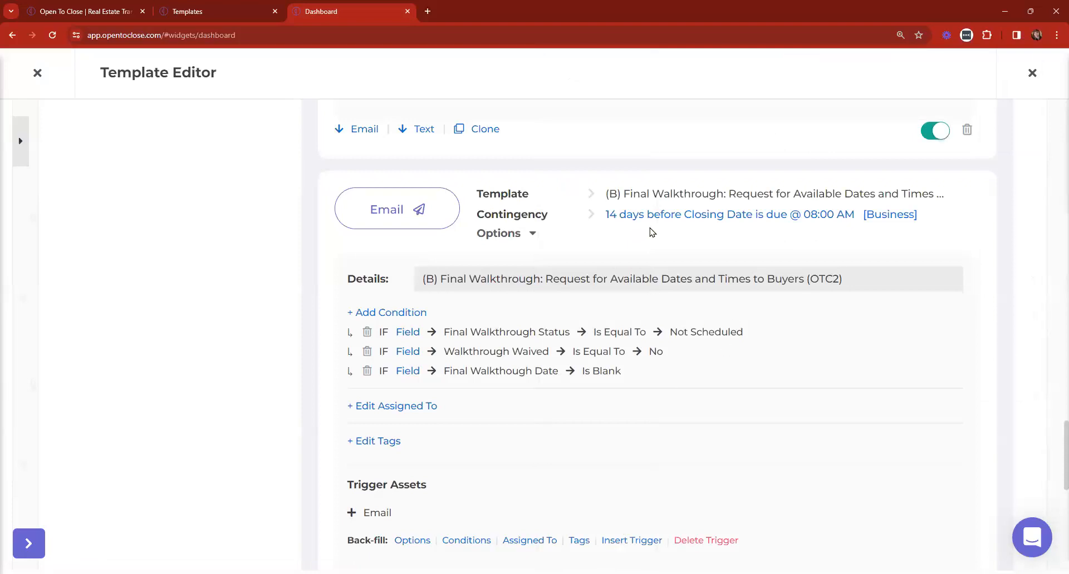
scroll(791, 227, down, 1)
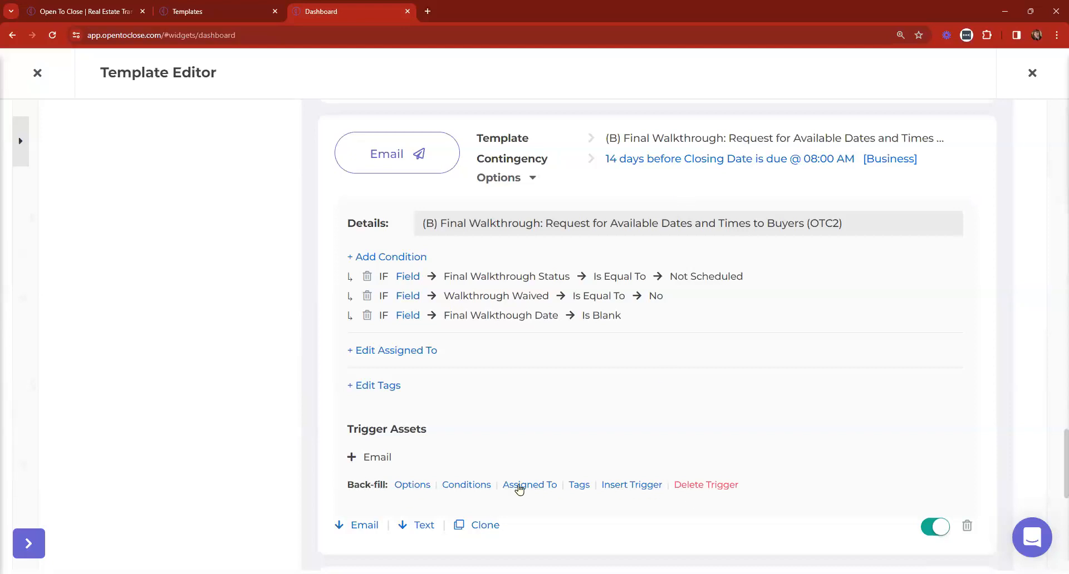
Back-fill the single Final Walkthrough trigger with 'Process triggers after back-fill?' left off
click(417, 485)
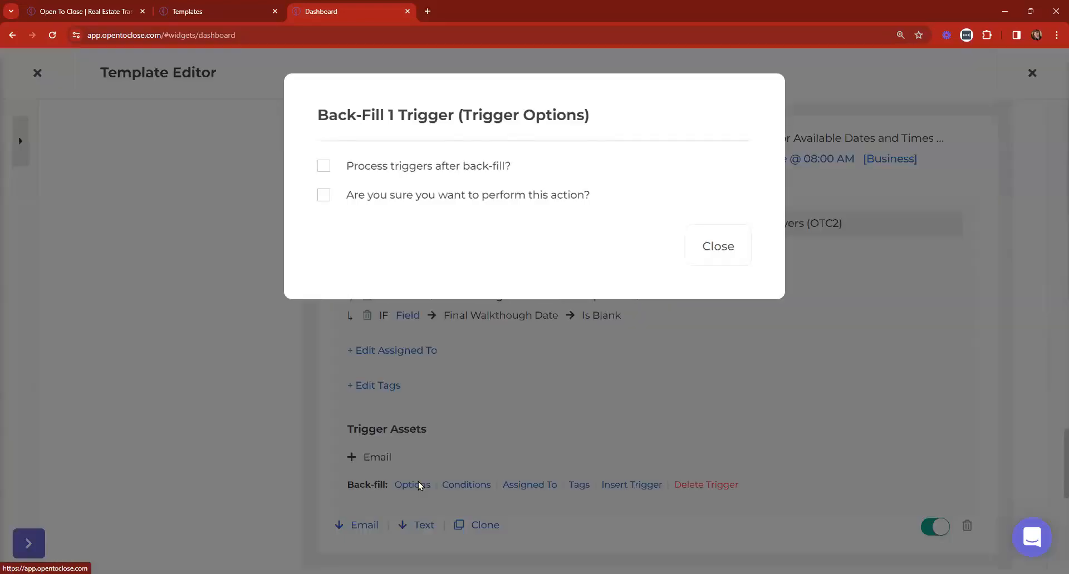
click(413, 168)
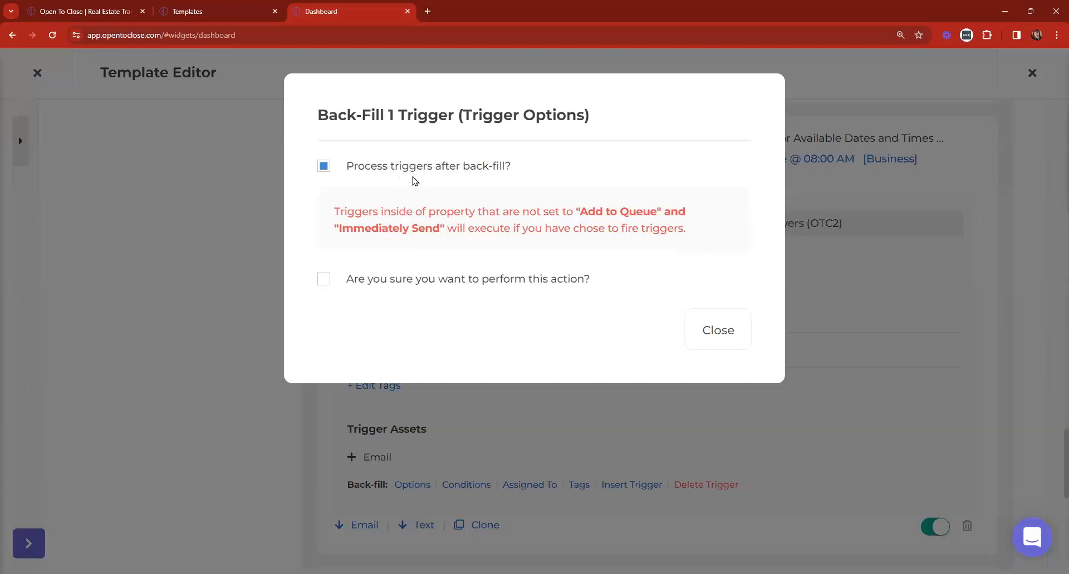
click(448, 282)
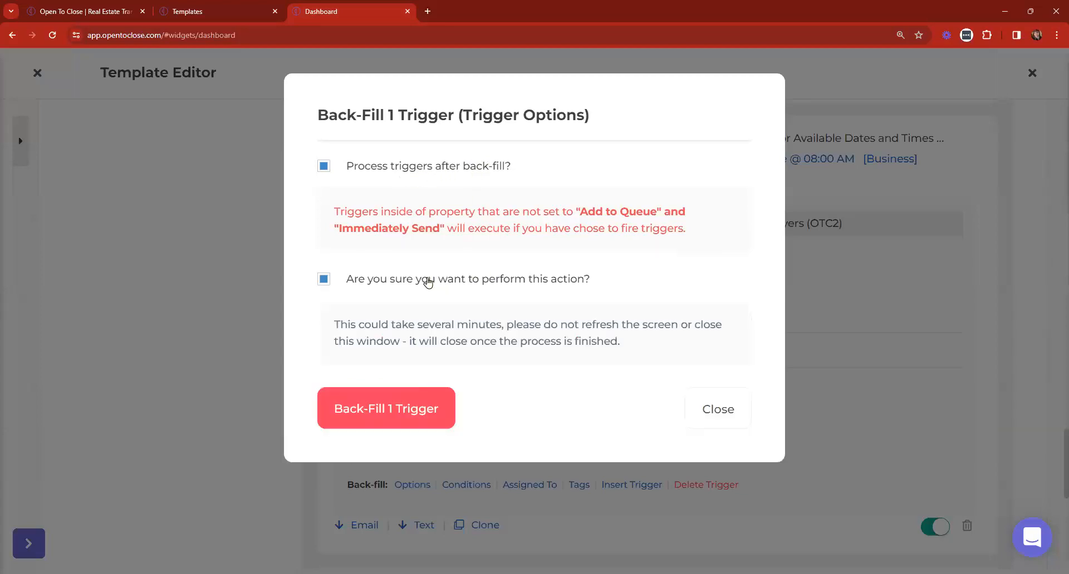
click(399, 167)
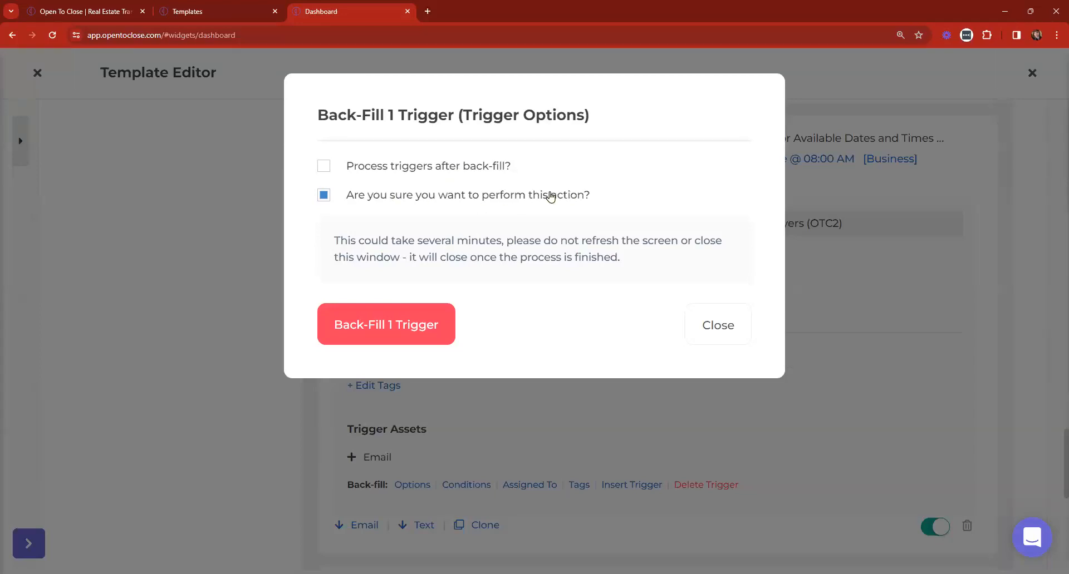
click(388, 337)
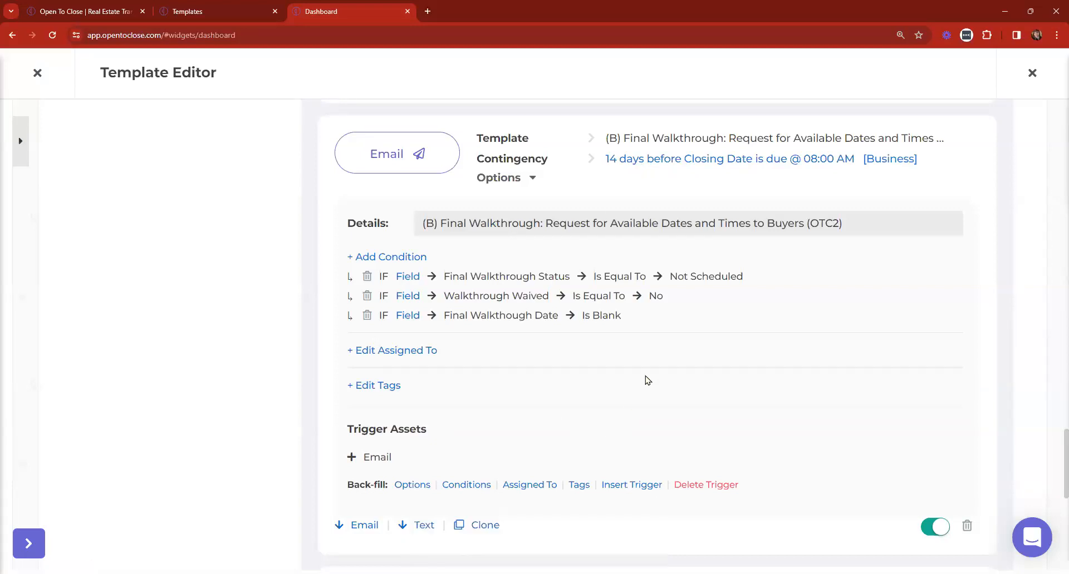
Set the first trigger's timing to 8:00 AM, Same Day As the Intake Date
scroll(687, 391, up, 20)
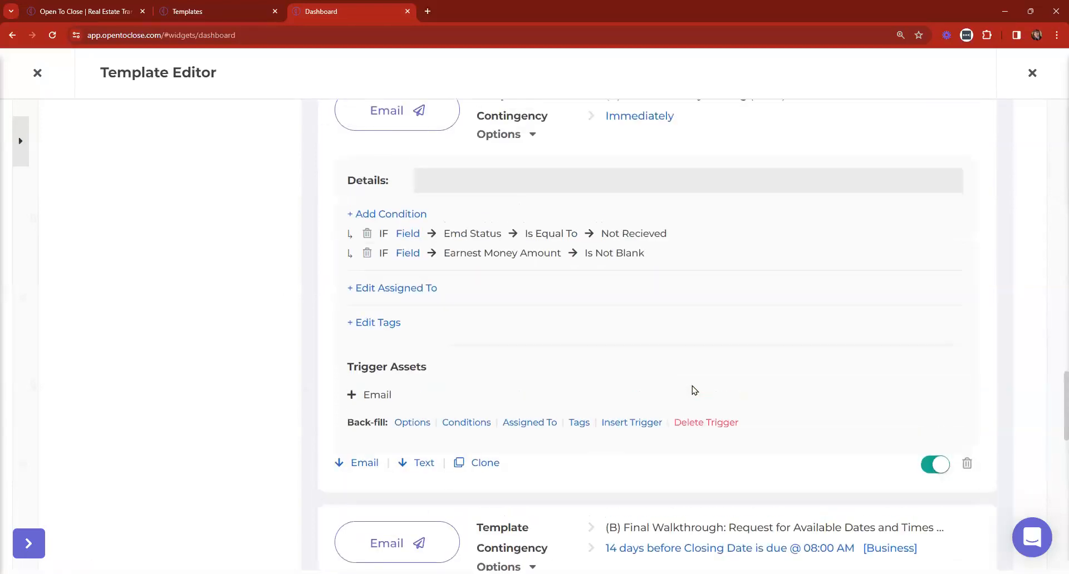
scroll(681, 372, up, 15)
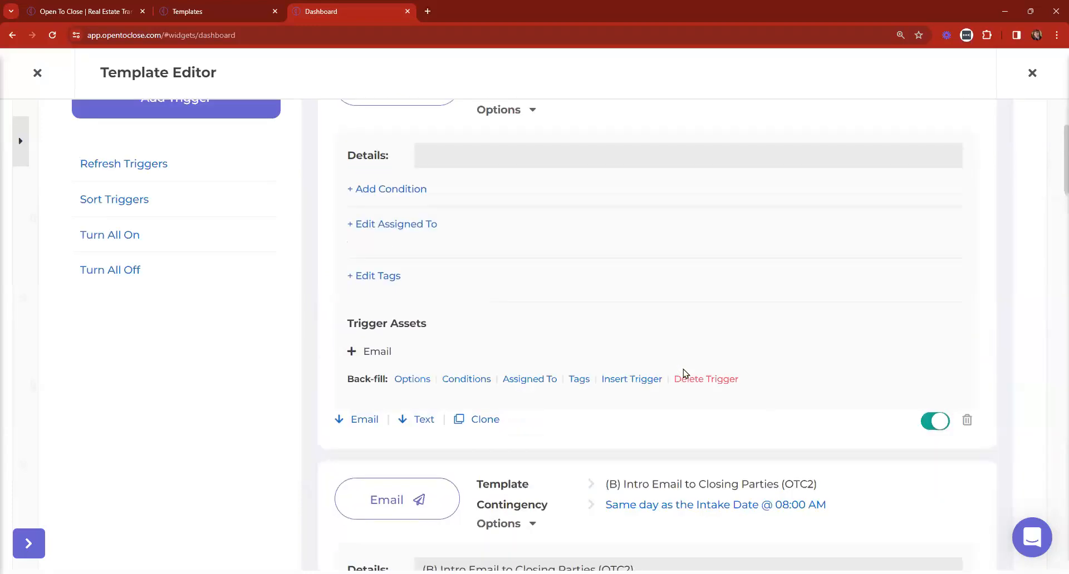
scroll(681, 372, down, 5)
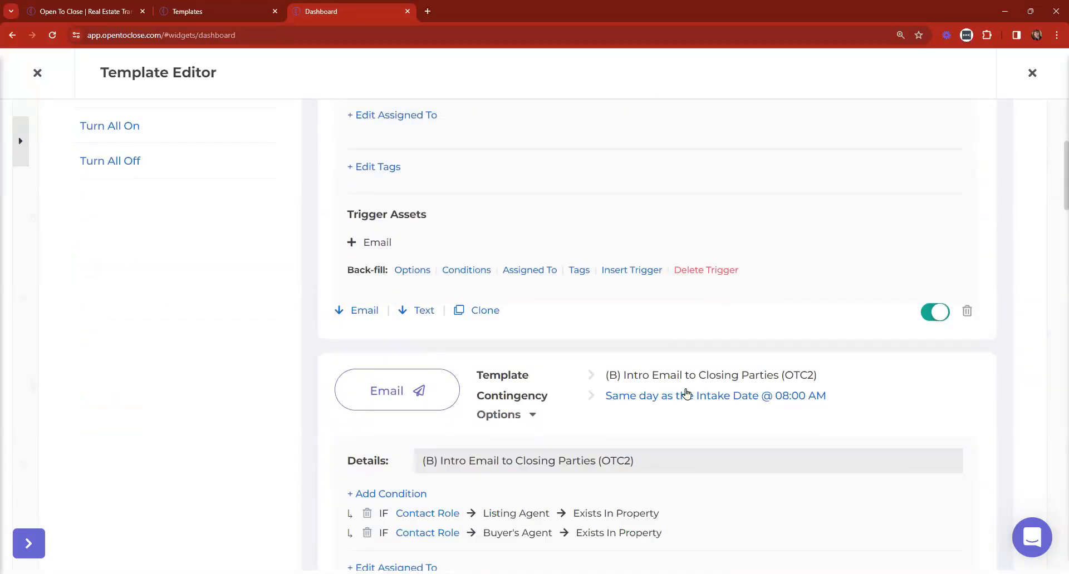
scroll(674, 397, up, 5)
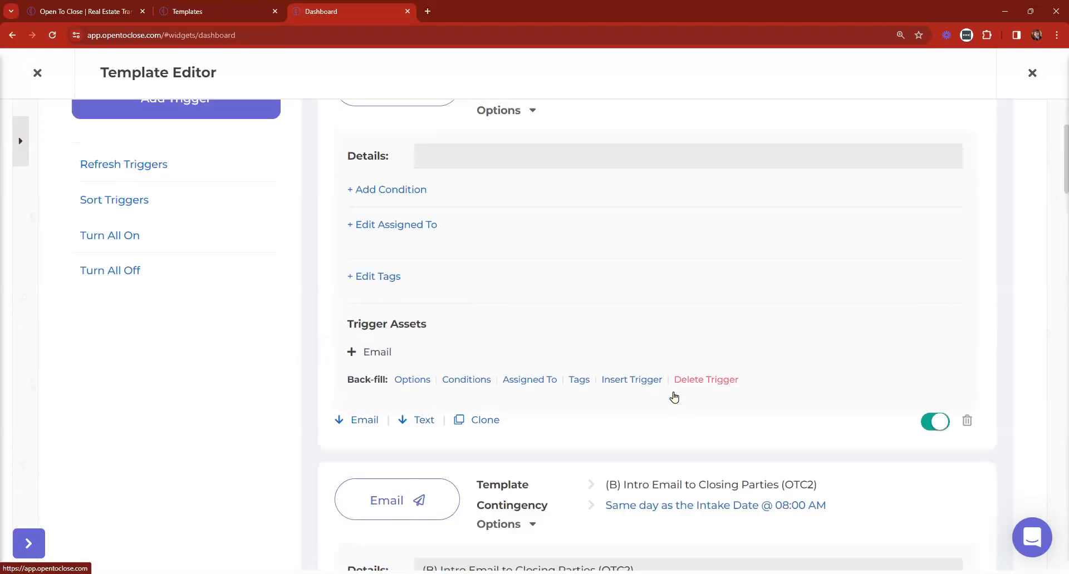
click(625, 261)
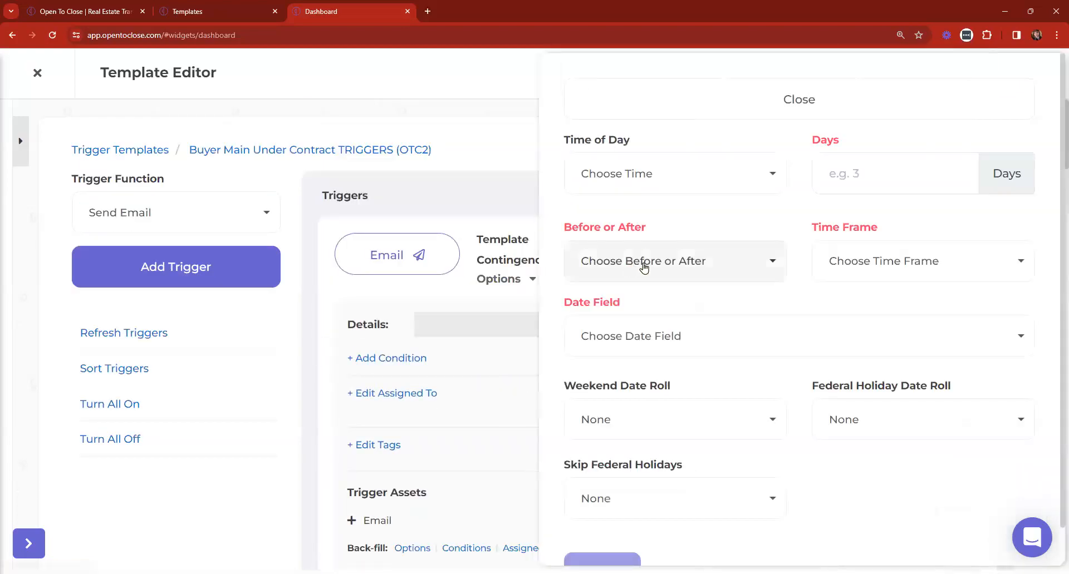
click(744, 174)
scroll(648, 311, down, 8)
scroll(646, 312, down, 3)
click(623, 297)
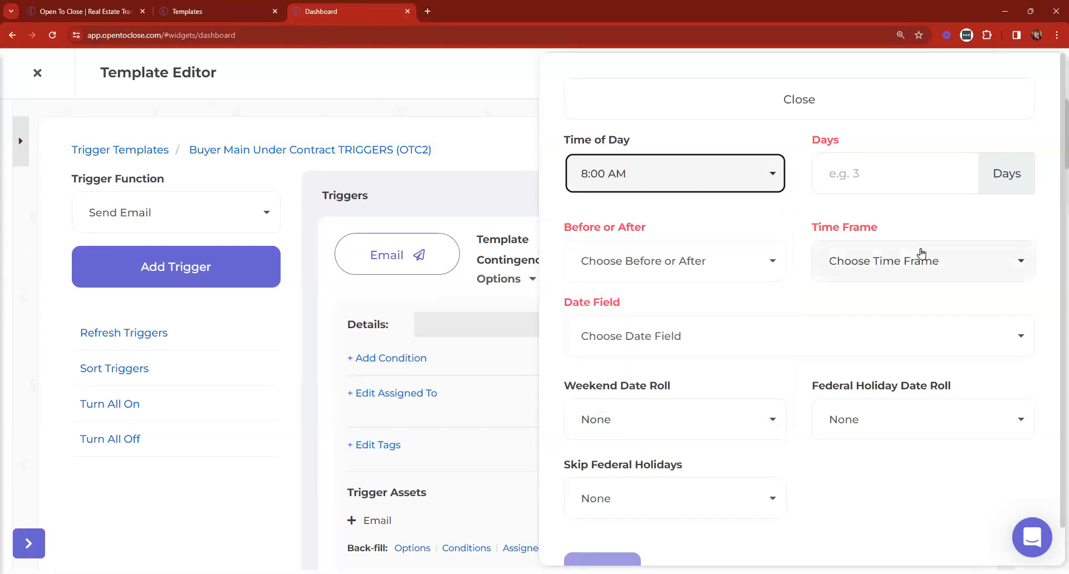
click(921, 253)
click(884, 390)
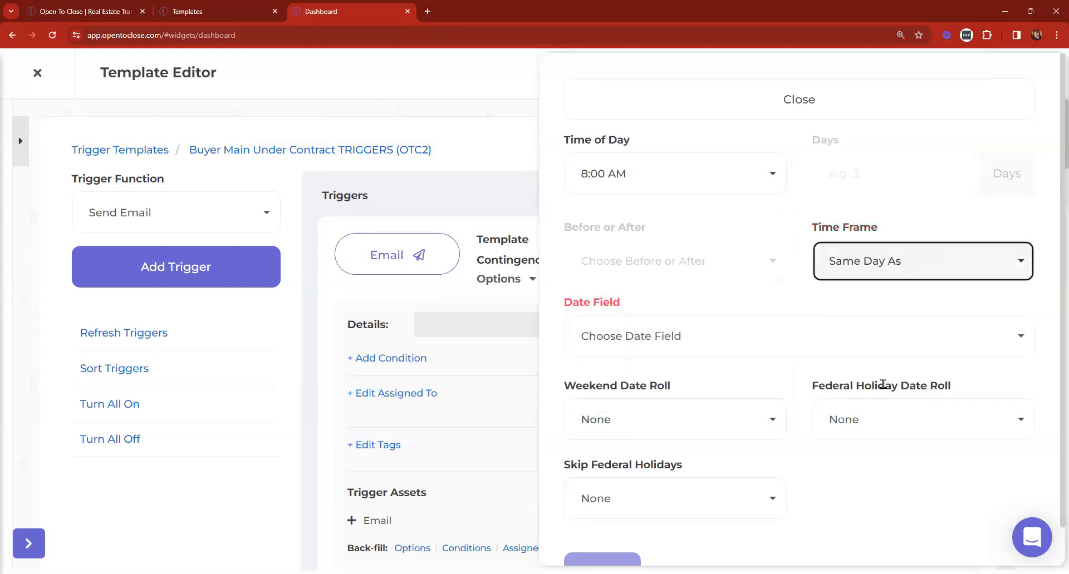
click(696, 338)
text(intake)
click(664, 299)
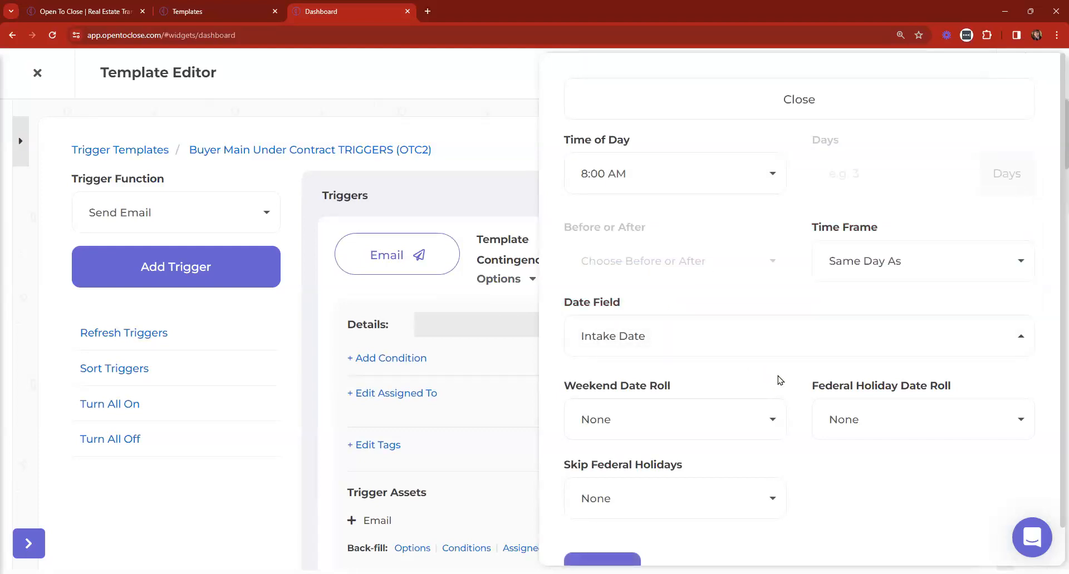
Review the Weekend and Federal Holiday Date Roll settings, leave them at None, and update the timing
scroll(780, 380, down, 1)
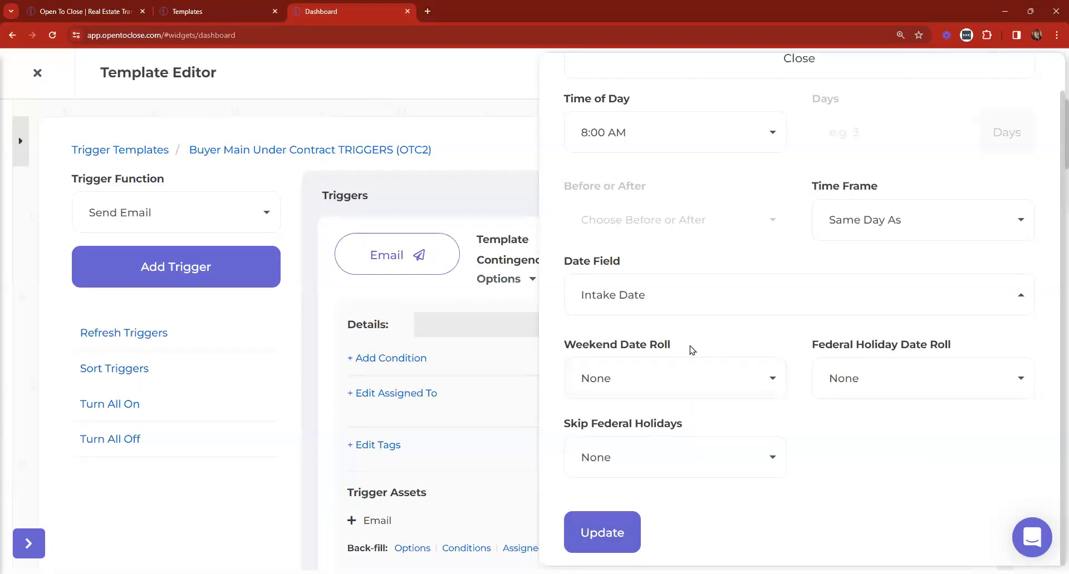
drag(693, 351, 543, 346)
drag(975, 346, 800, 351)
drag(685, 426, 543, 434)
click(847, 429)
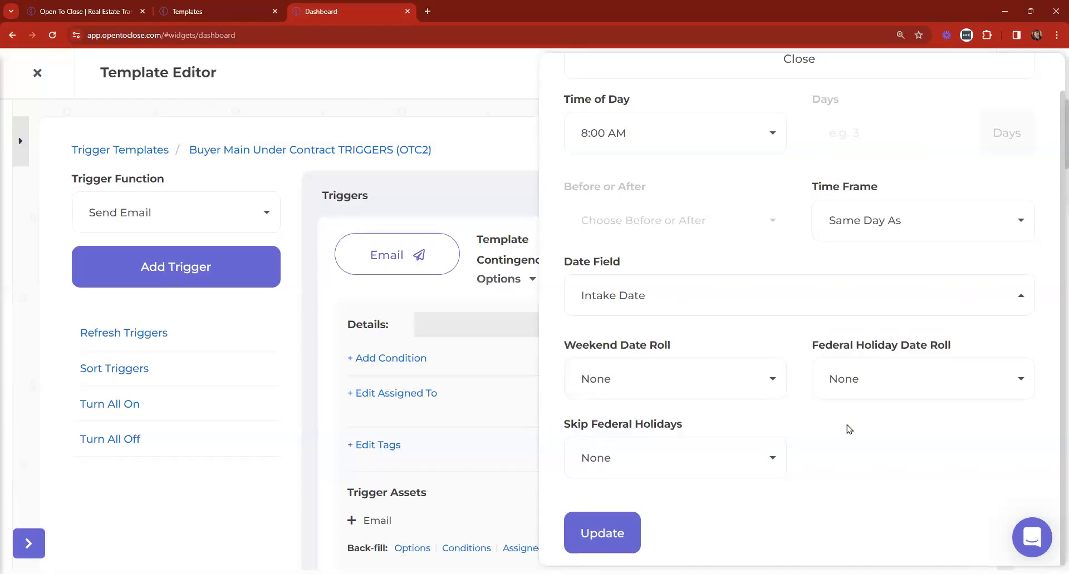
click(738, 377)
click(903, 391)
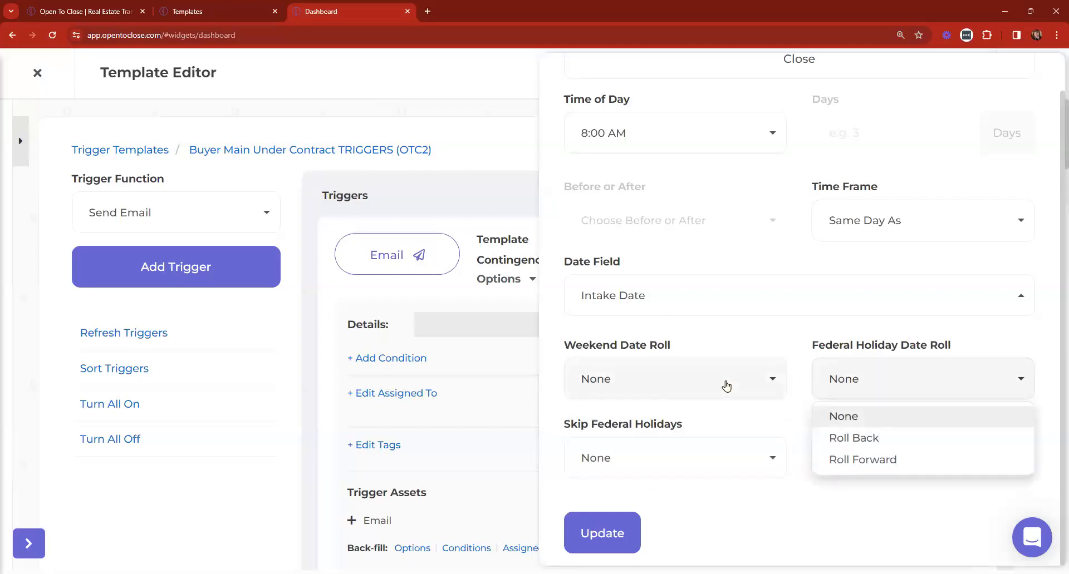
click(725, 384)
click(873, 553)
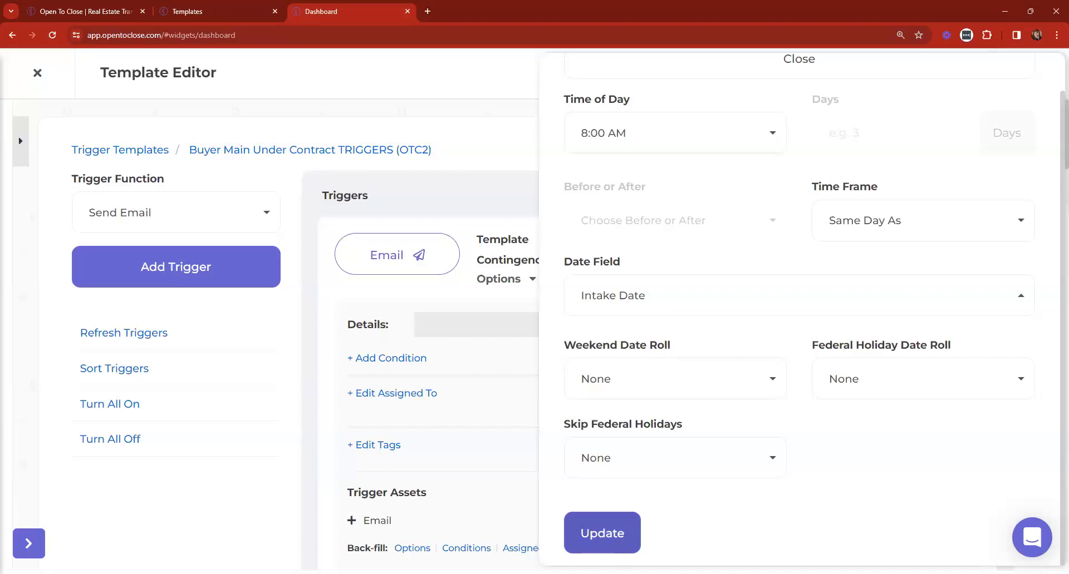
click(593, 535)
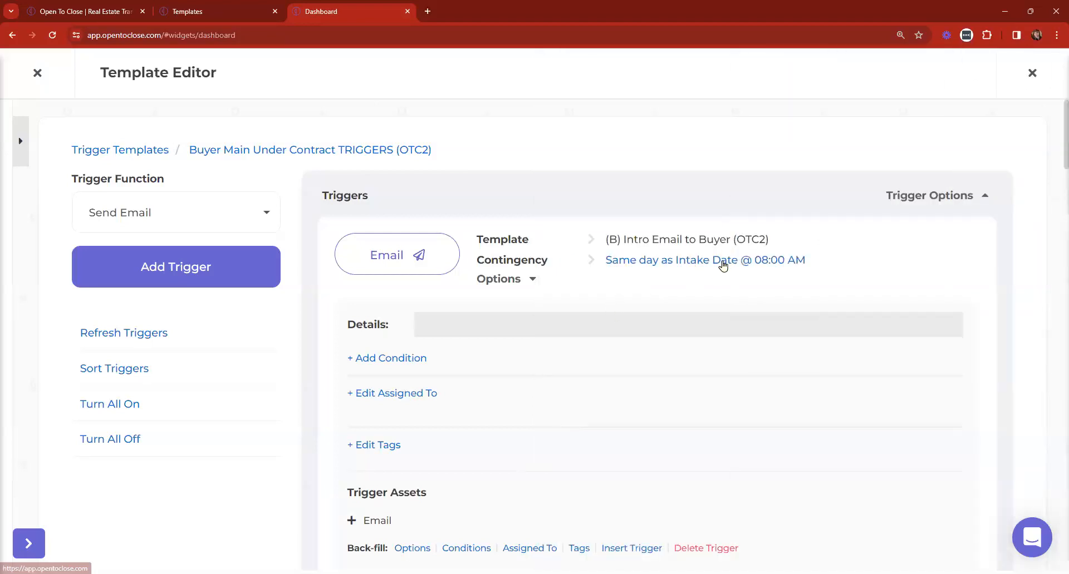
Start adding a condition to the Intro Email to Buyer trigger, then cancel the panel
click(404, 359)
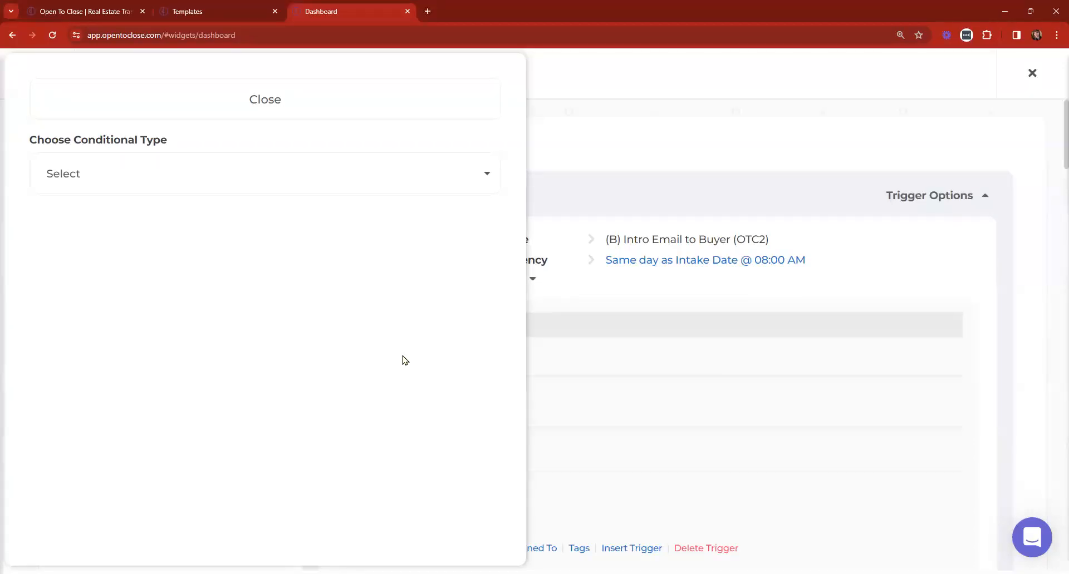
click(352, 102)
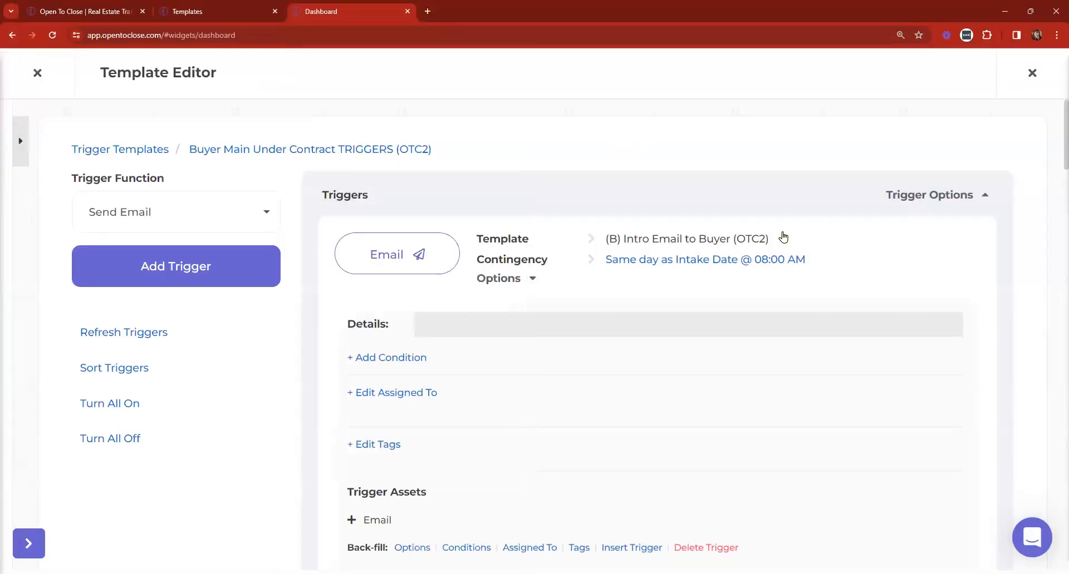
scroll(783, 237, down, 10)
scroll(639, 212, up, 1)
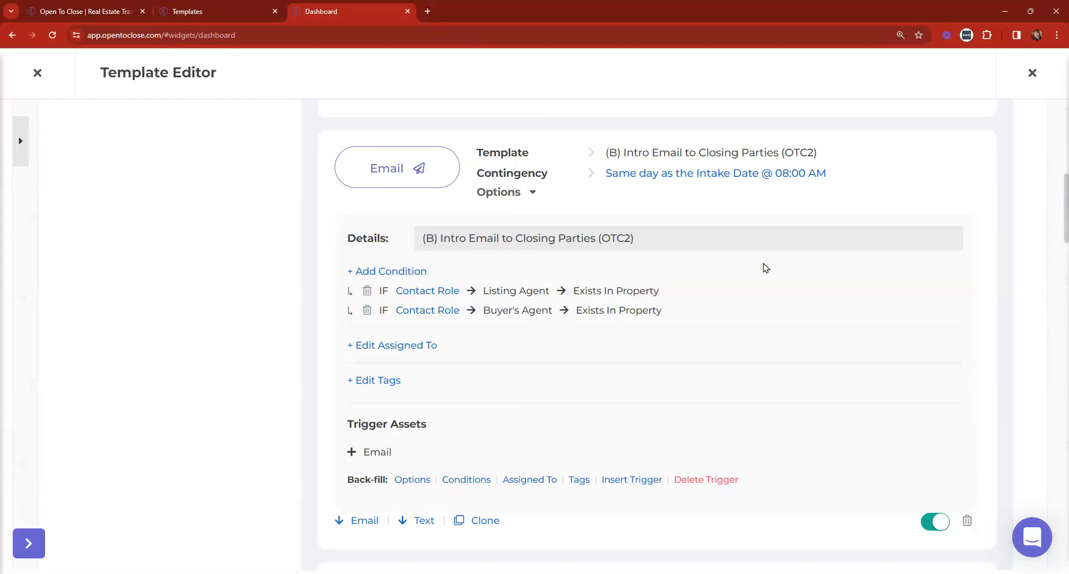
Switch to the Templates tab, reset zoom to 100%, and reload the dashboard address
click(184, 9)
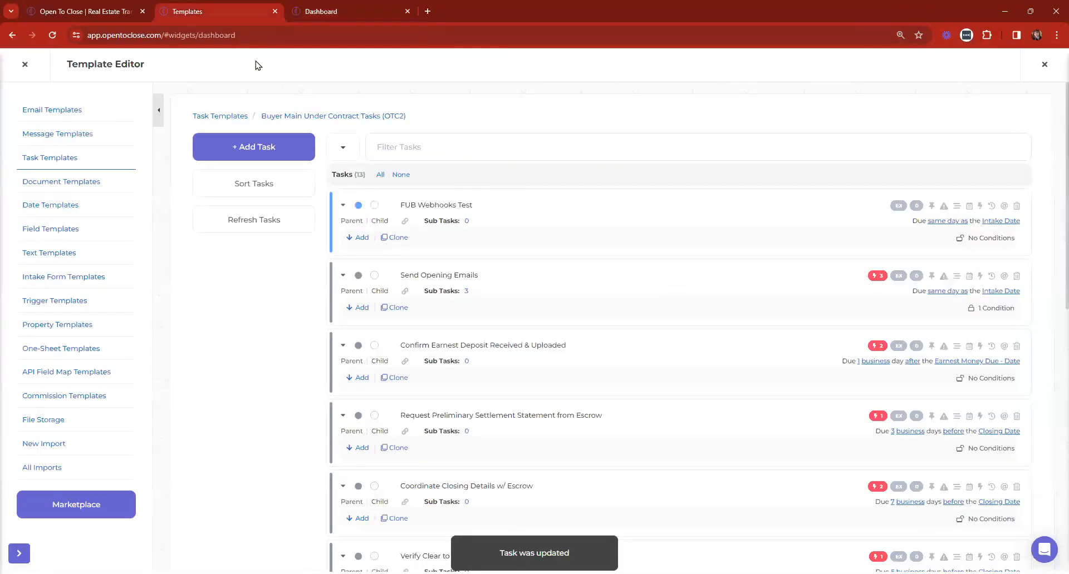
click(913, 35)
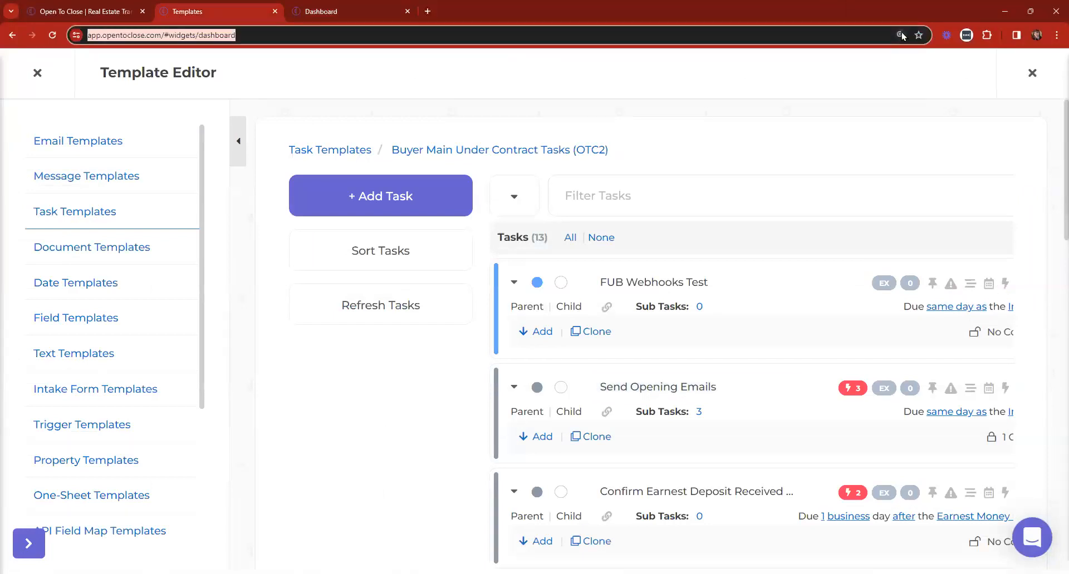
key(ctrl+0)
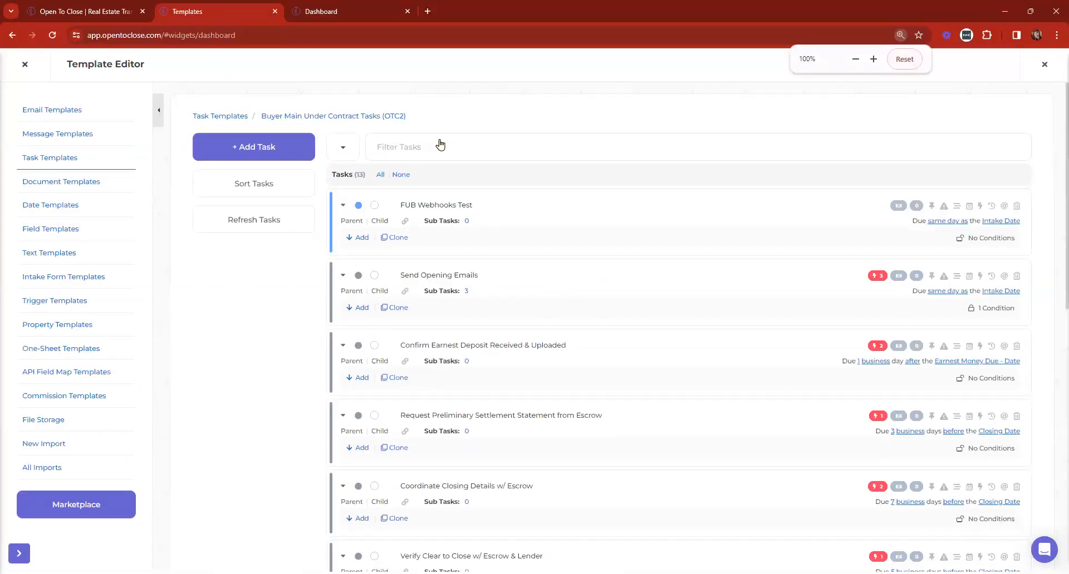
key(Return)
Open 123 Ivy Lane at 110% zoom and compare its trigger details with the Template Editor
click(419, 196)
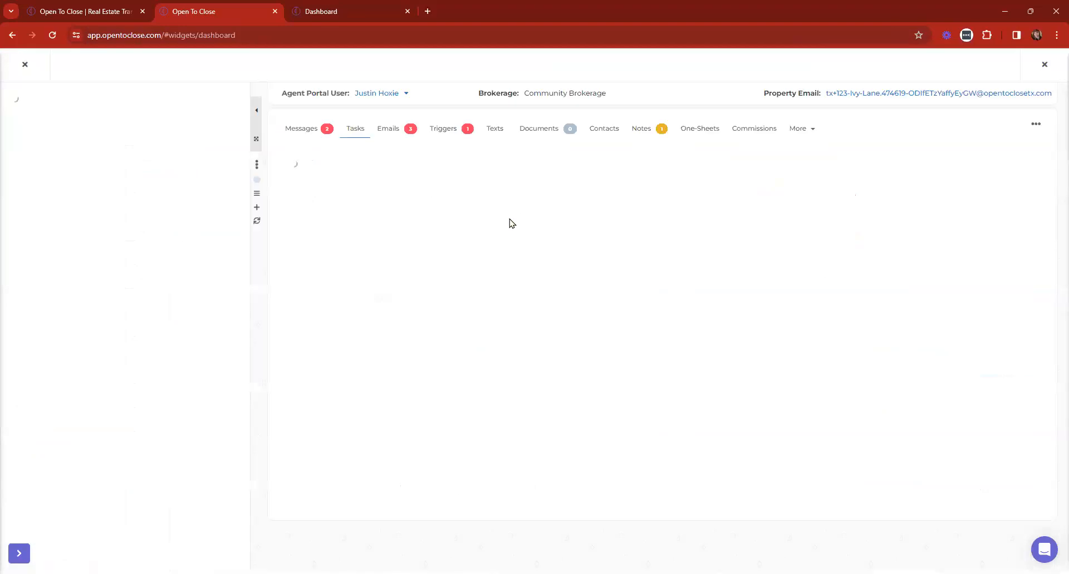
key(ctrl+plus)
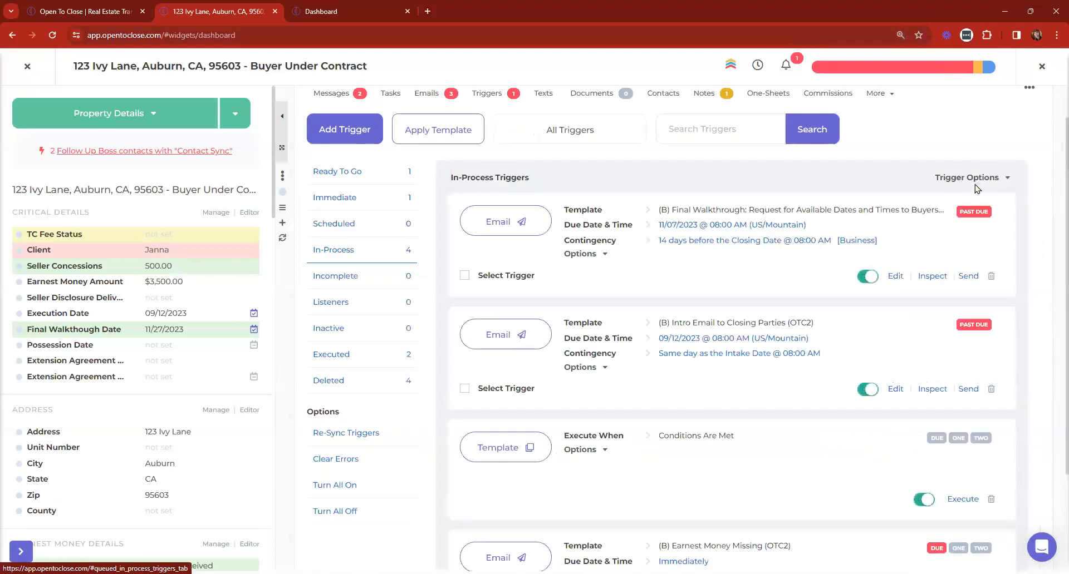
click(957, 180)
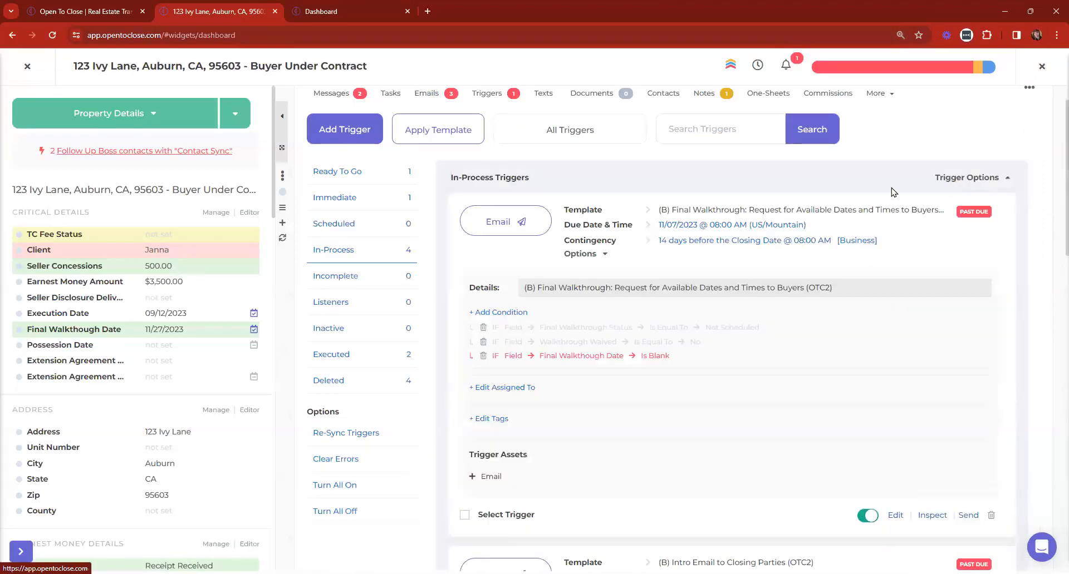
scroll(885, 194, down, 6)
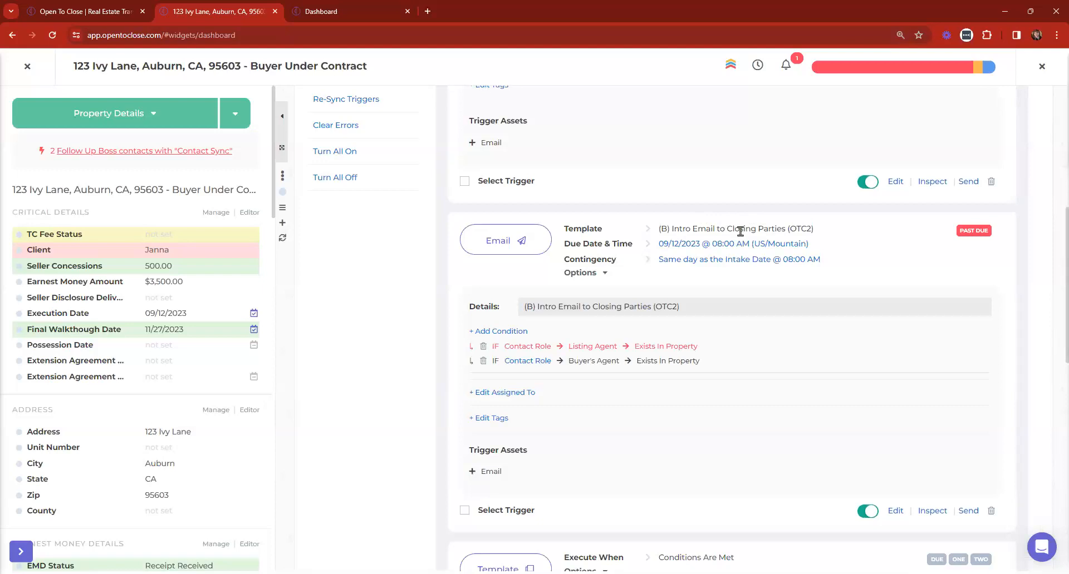
scroll(737, 231, down, 1)
click(363, 2)
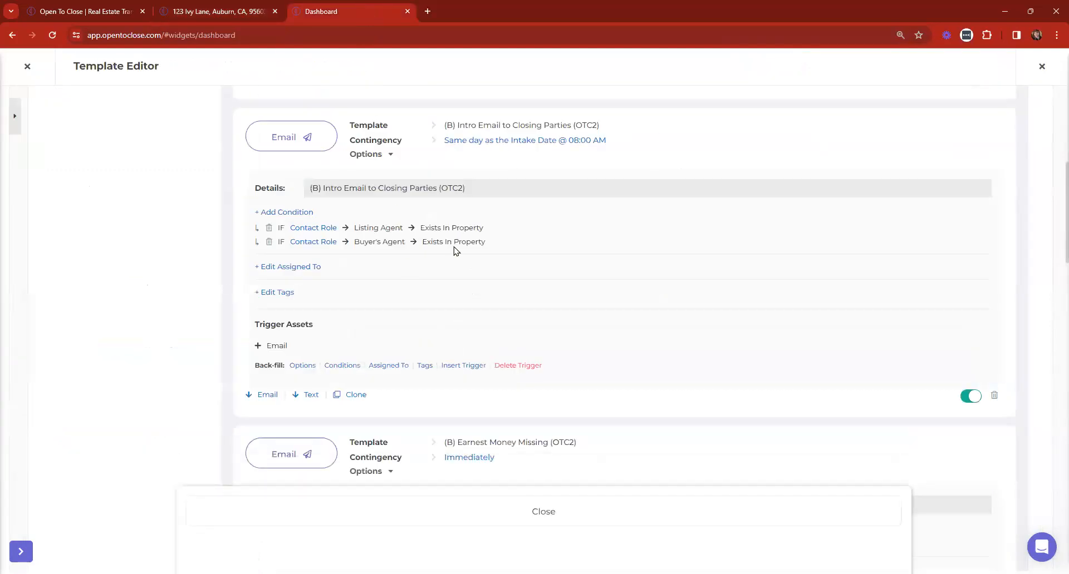
click(216, 6)
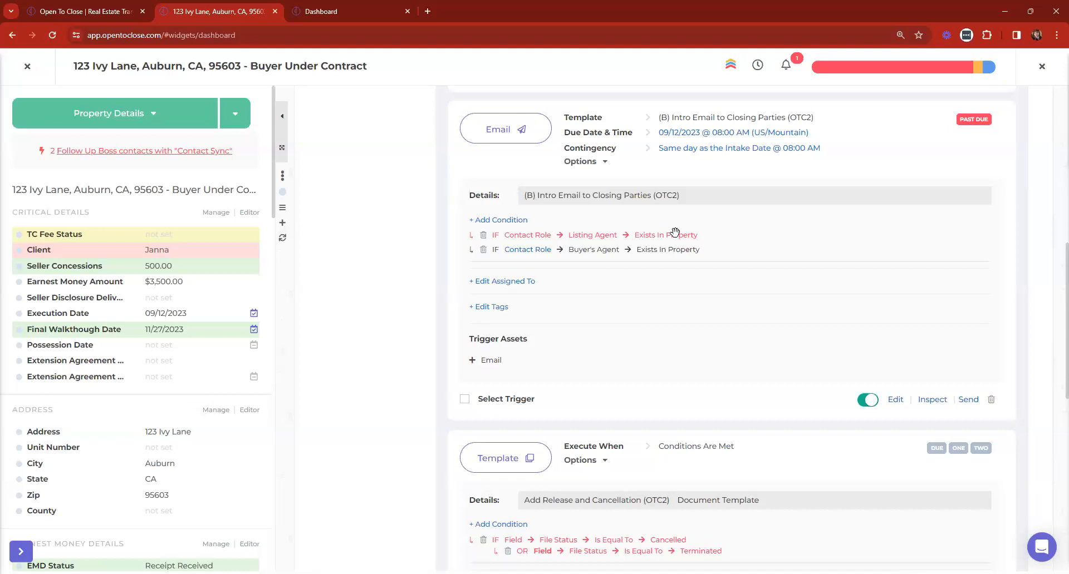
scroll(640, 191, up, 8)
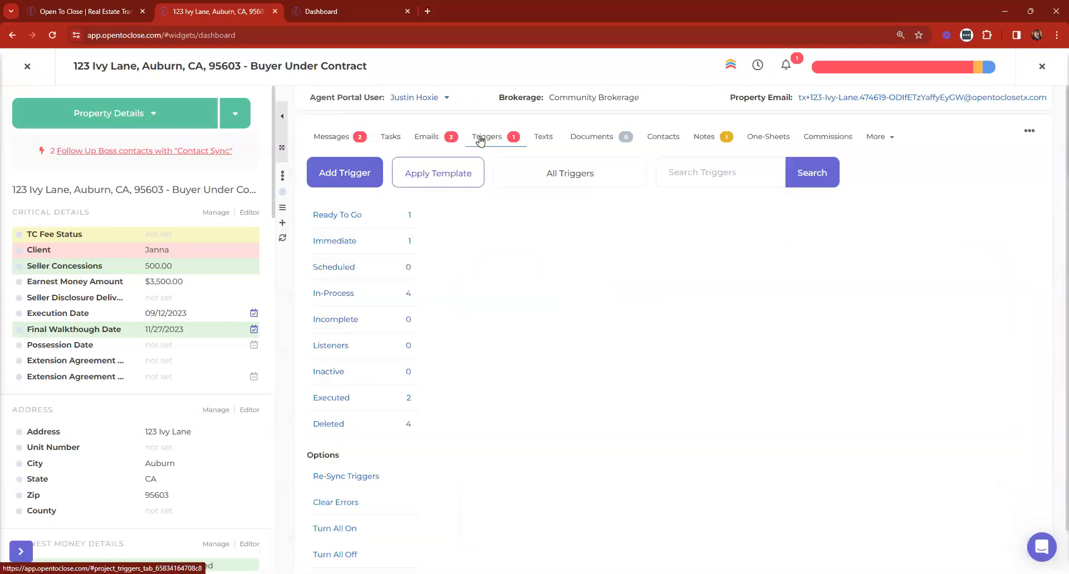
Browse the 123 Ivy Lane file's tasks, contacts and triggers
click(390, 139)
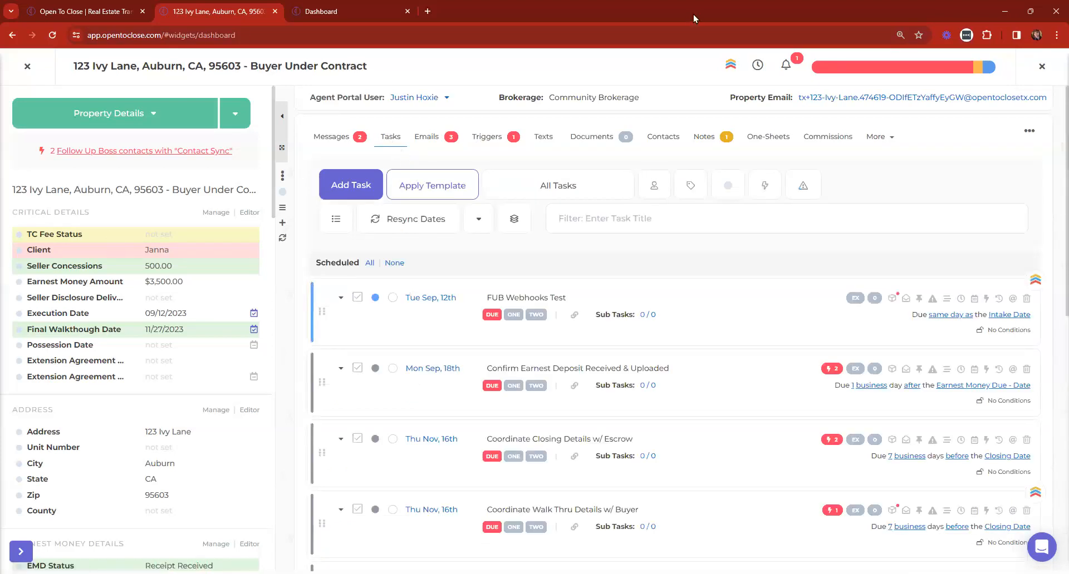
click(676, 139)
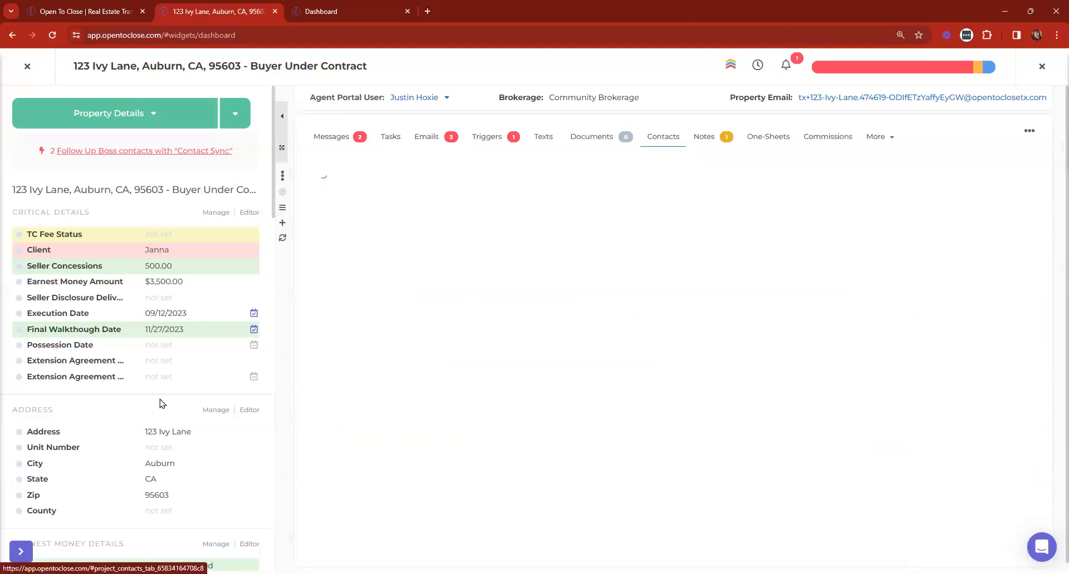
scroll(10, 310, down, 8)
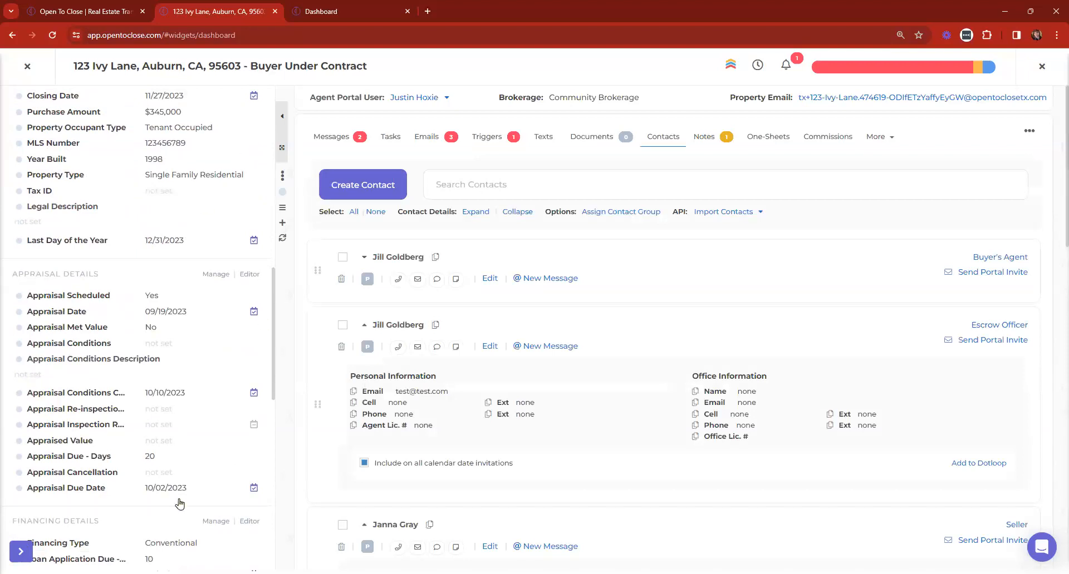
click(491, 141)
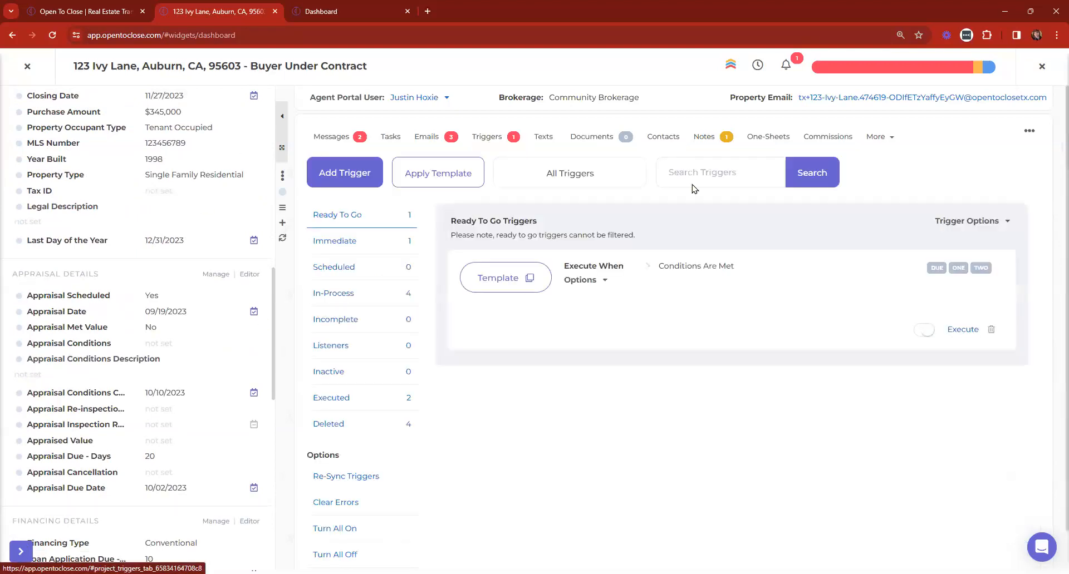
click(647, 139)
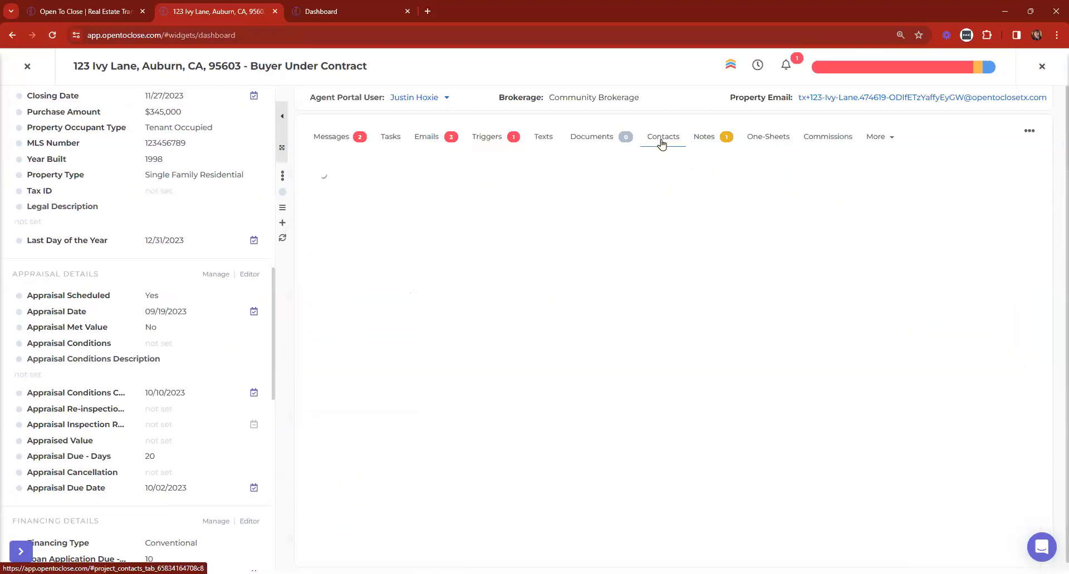
scroll(978, 237, down, 3)
scroll(978, 236, down, 12)
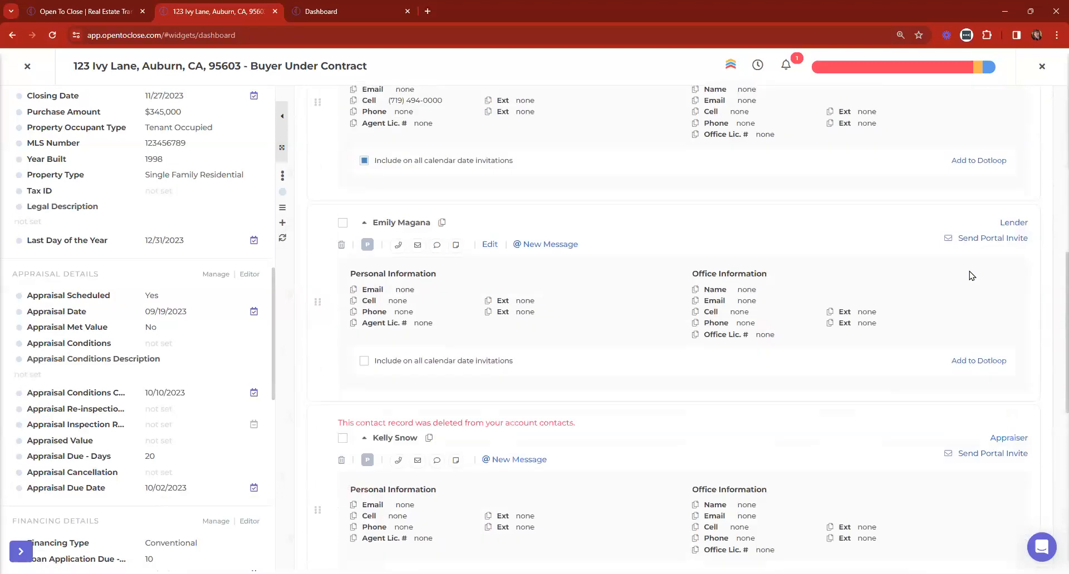
scroll(958, 419, up, 15)
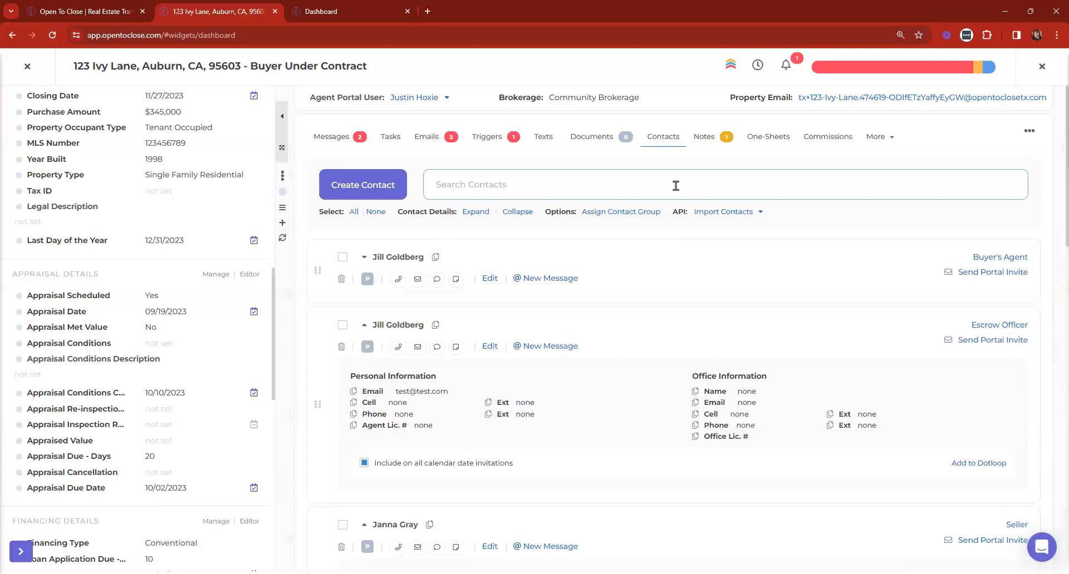
Search the contacts by name and change the first contact's role to Listing Alert
click(675, 185)
text(jill)
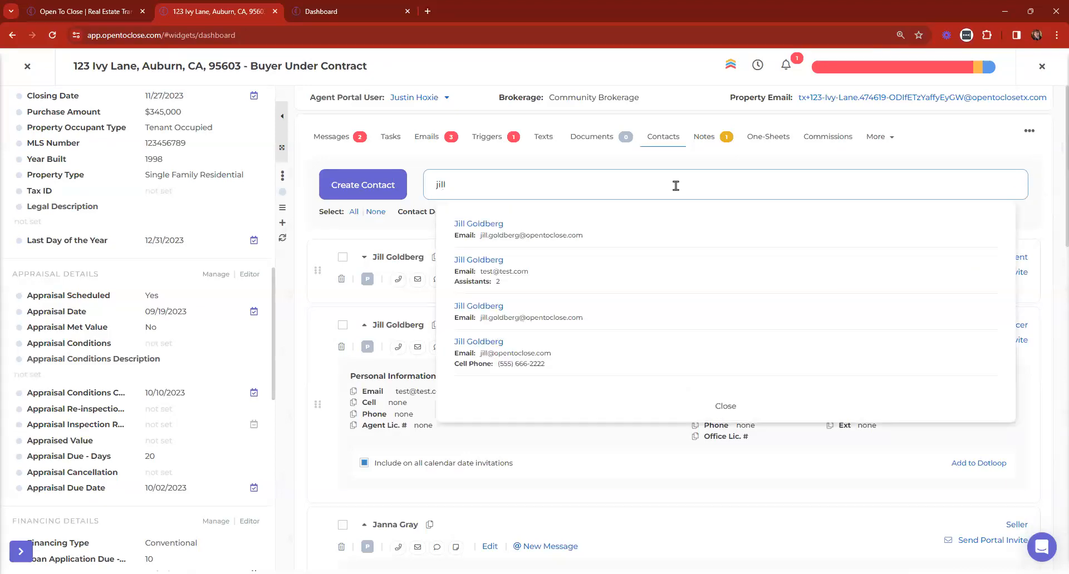
click(723, 406)
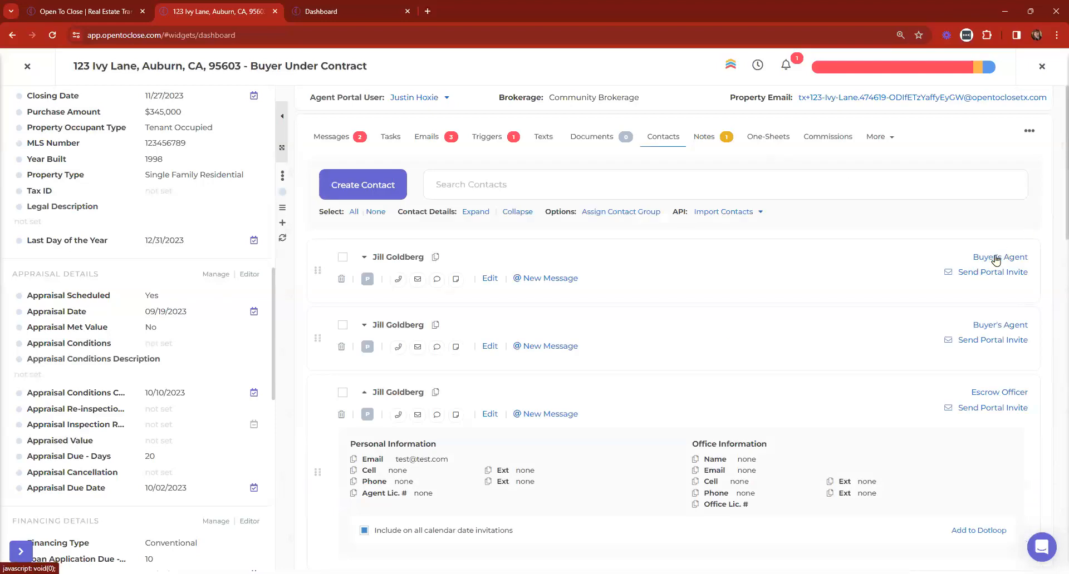
click(995, 258)
text(list)
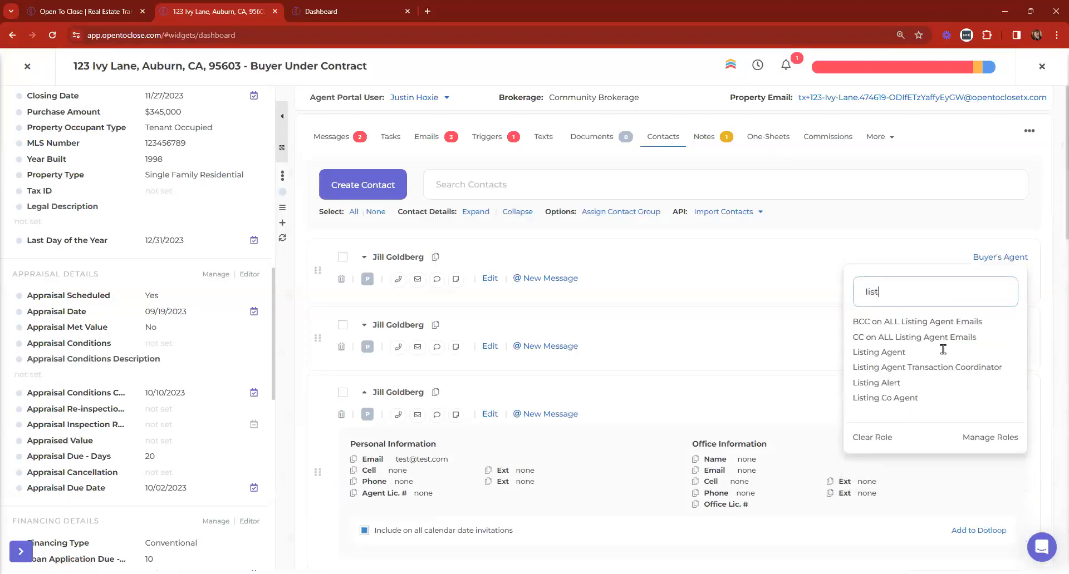
click(877, 385)
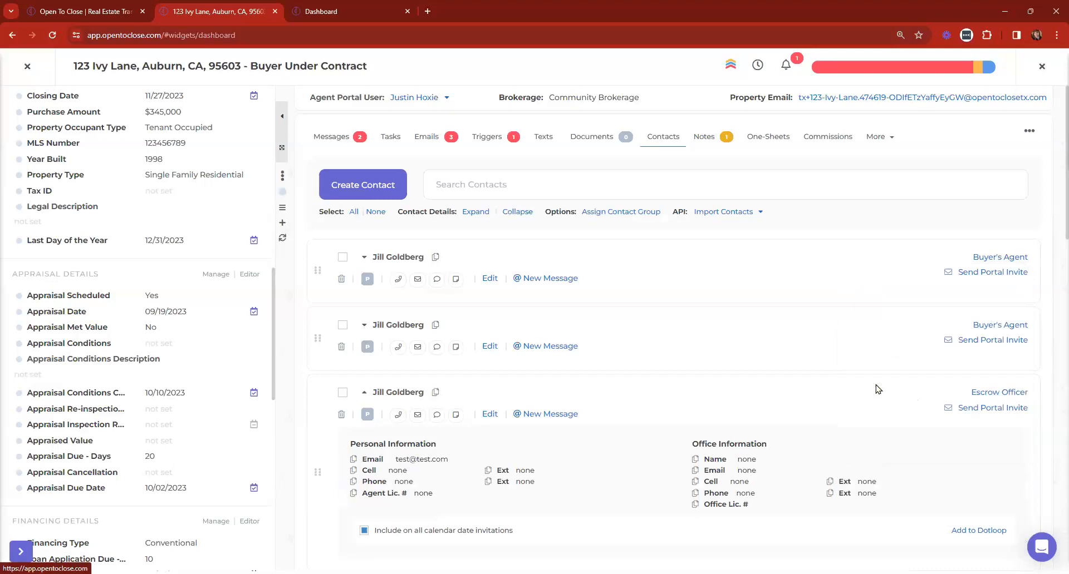
click(494, 139)
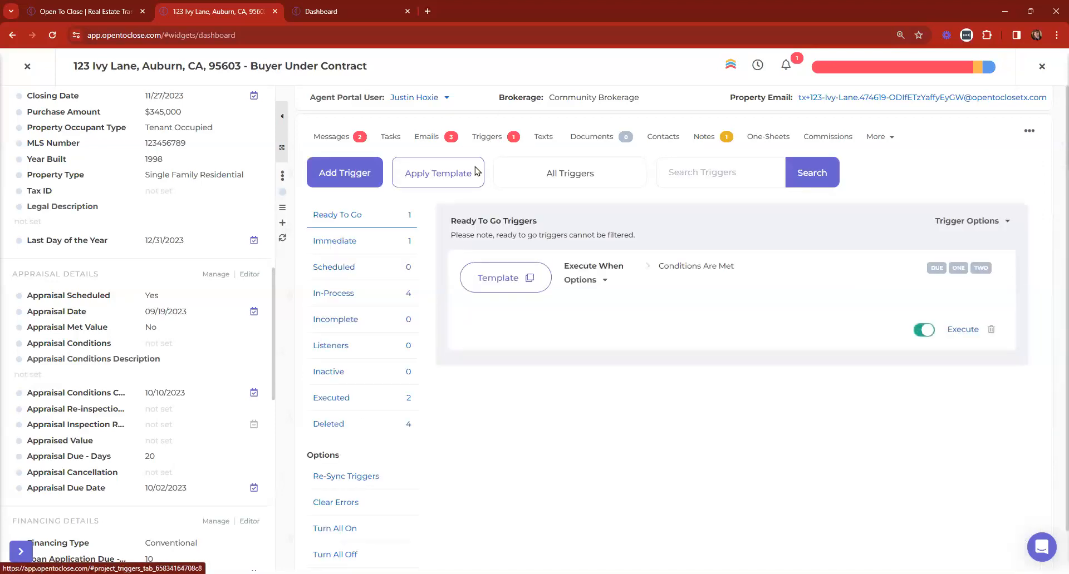
Re-sync the file's triggers and confirm
scroll(358, 410, down, 1)
click(357, 411)
click(576, 379)
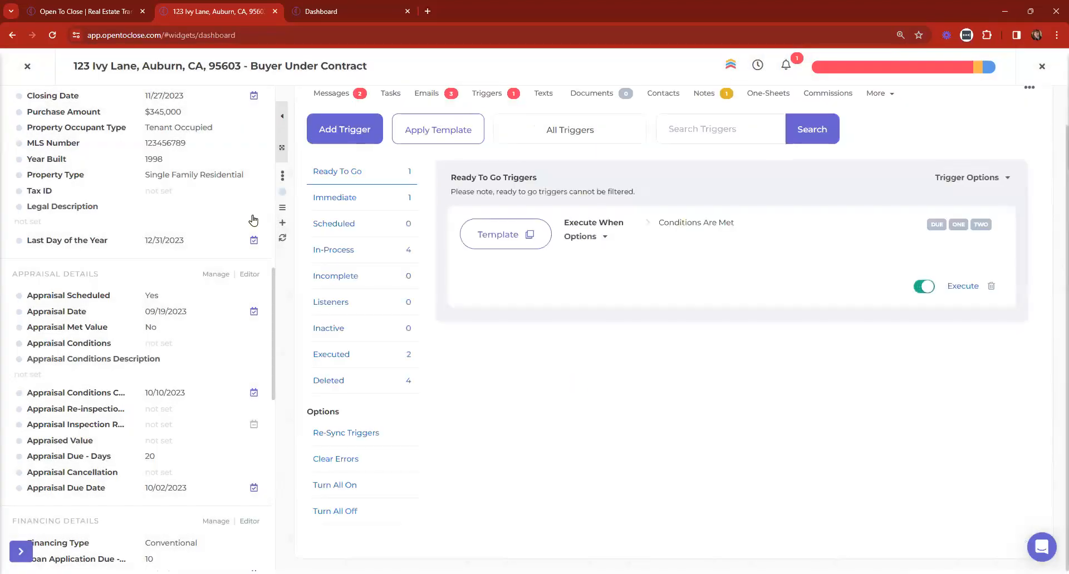
List the Immediate and In-Process triggers with all details expanded, then go to Contacts
click(360, 201)
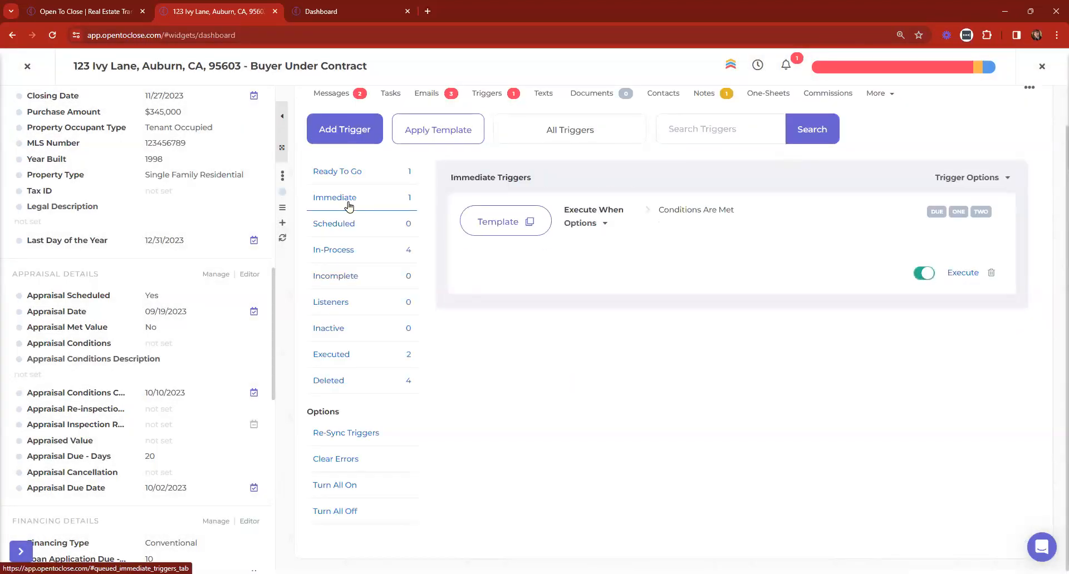
click(341, 249)
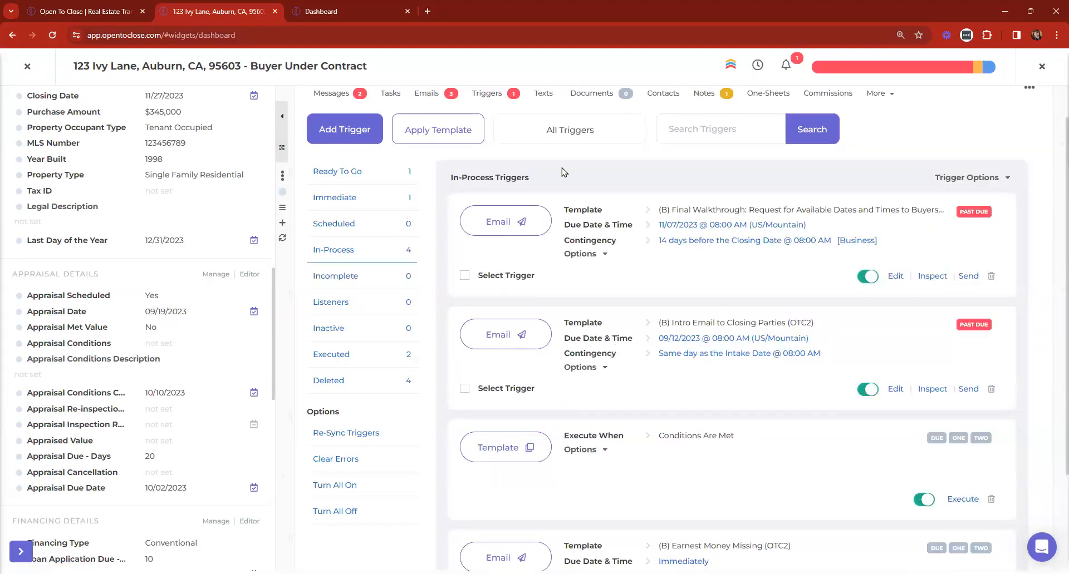
scroll(987, 226, up, 1)
click(989, 222)
scroll(790, 221, down, 8)
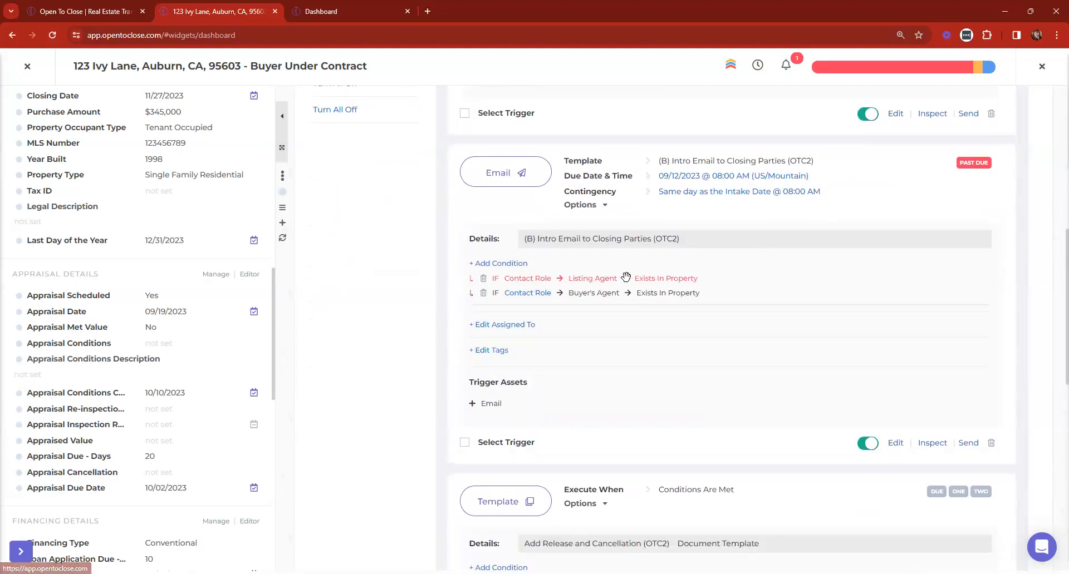
scroll(700, 336, up, 10)
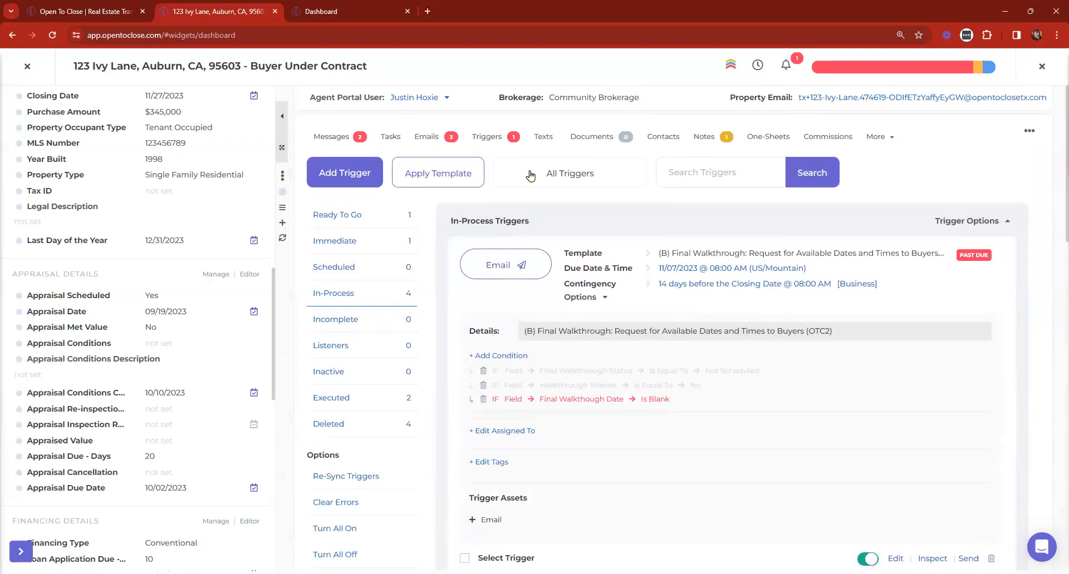
click(664, 137)
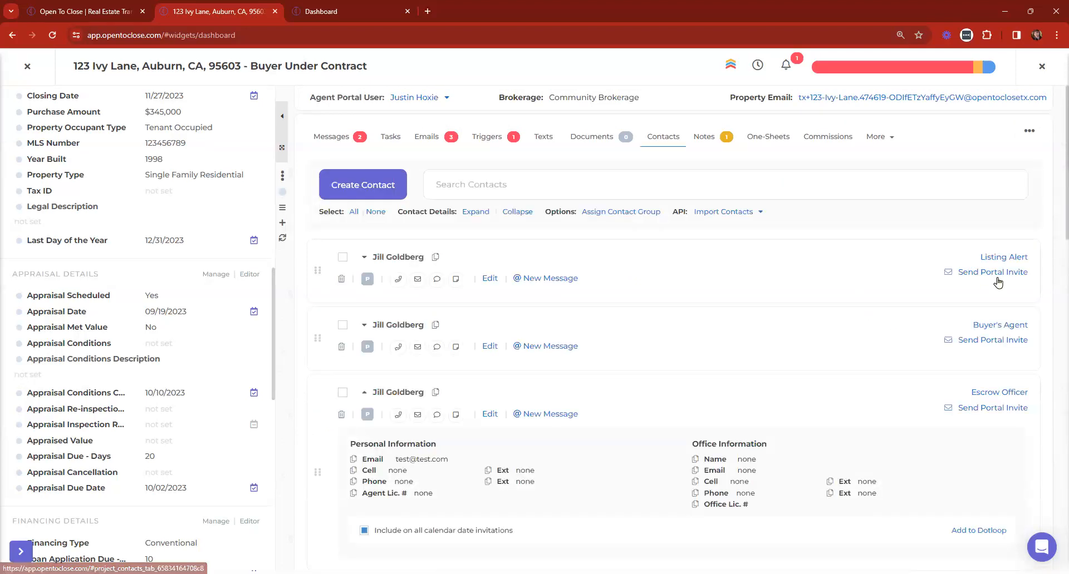
Change the first contact's role to Listing Agent
click(1010, 257)
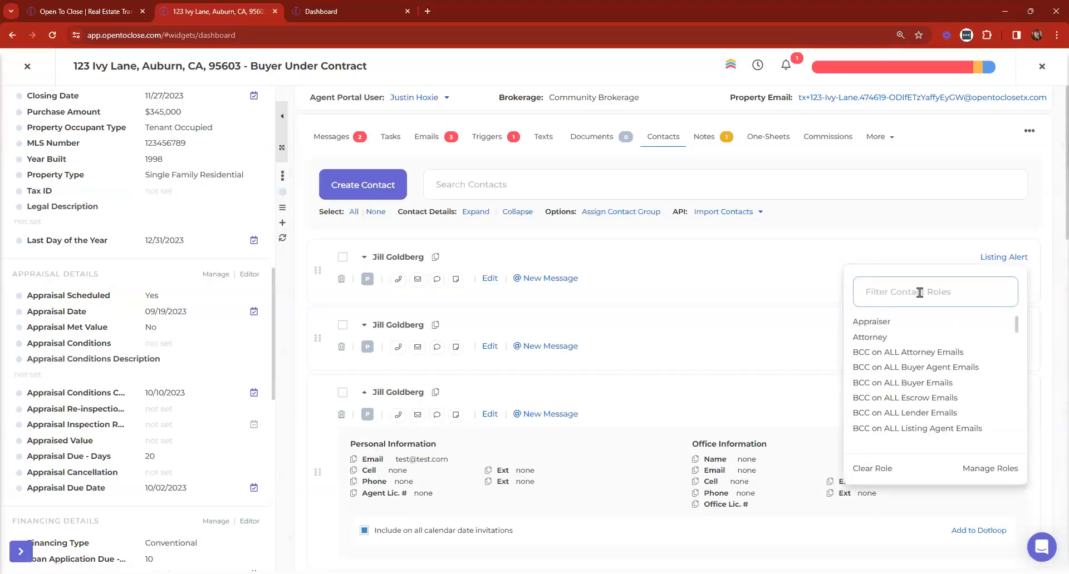
text(listing)
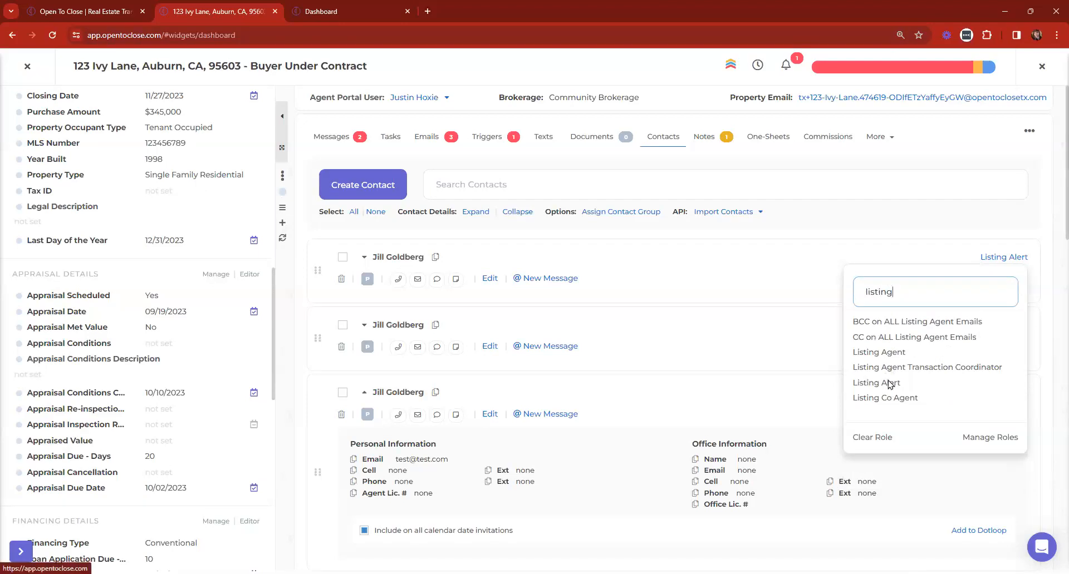
click(883, 356)
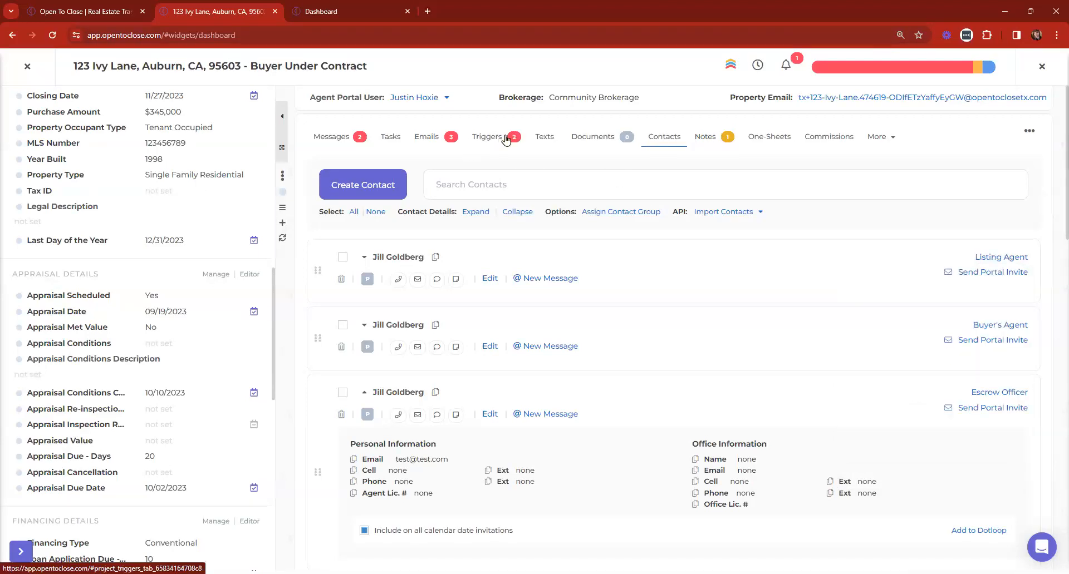
Recheck the expanded triggers, confirming Intro Email to Closing Parties is Ready To Go
click(488, 140)
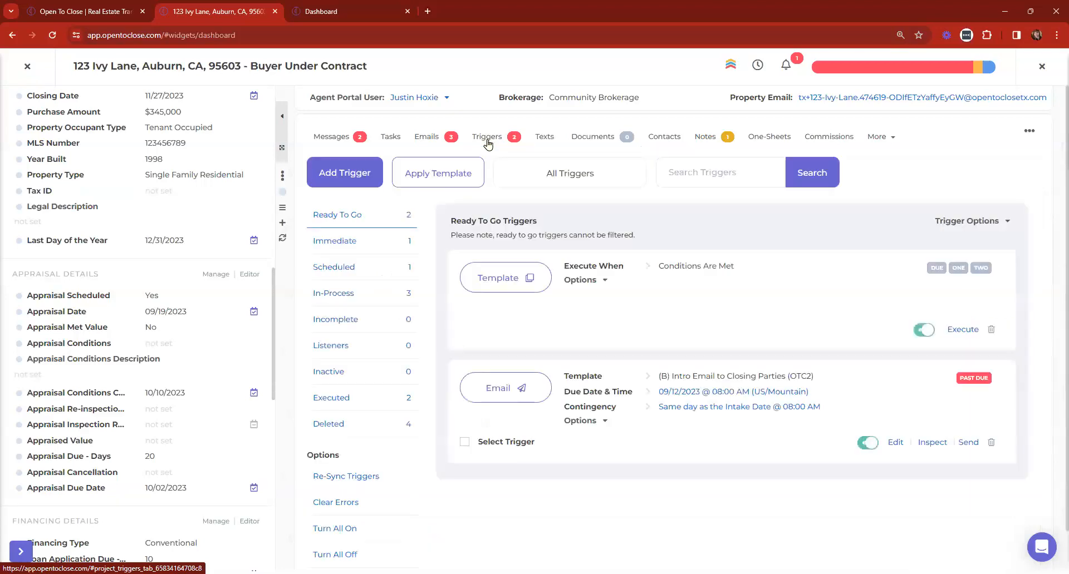
click(969, 221)
scroll(764, 275, down, 6)
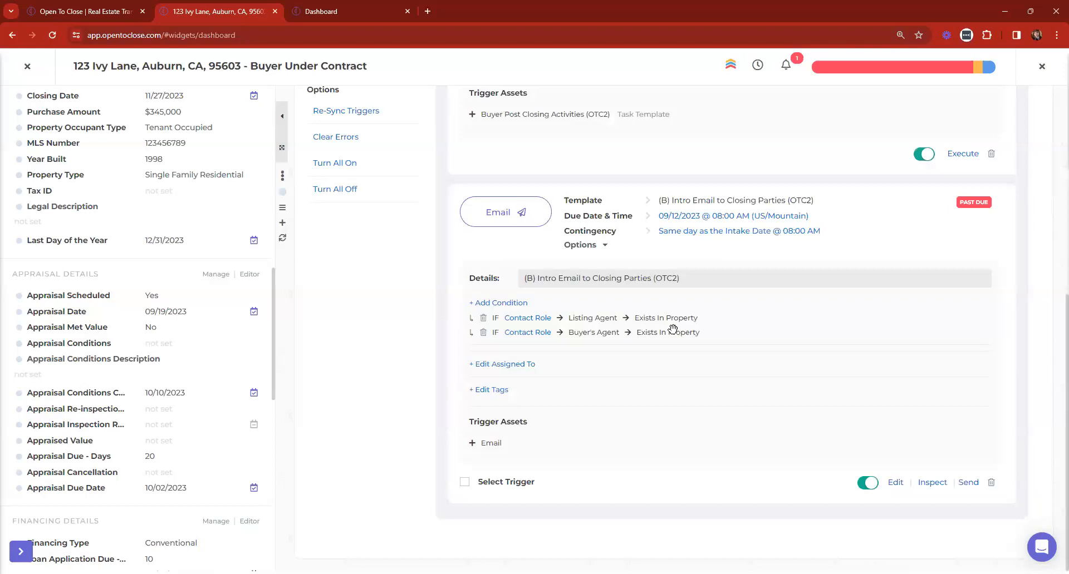
click(300, 7)
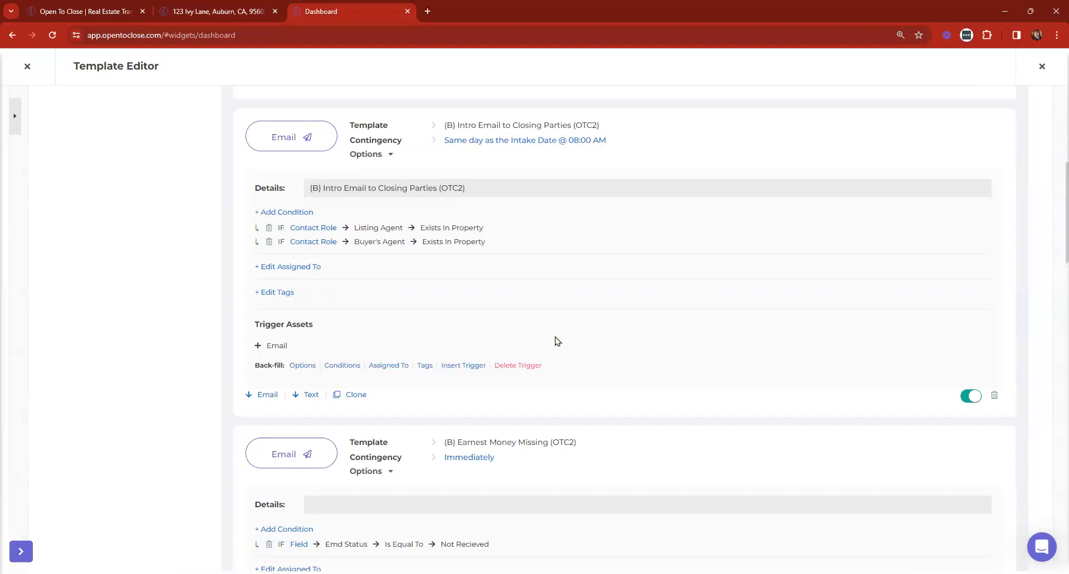
Add a Contact Role condition to Intro Email to Buyer: Buyer Exists In Property
scroll(557, 341, up, 5)
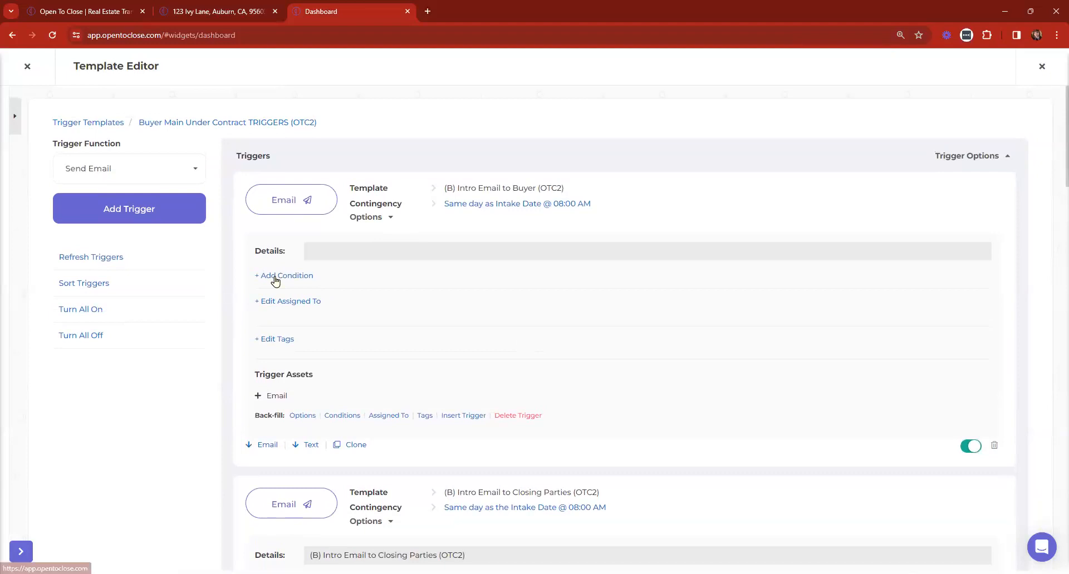
click(273, 280)
click(196, 145)
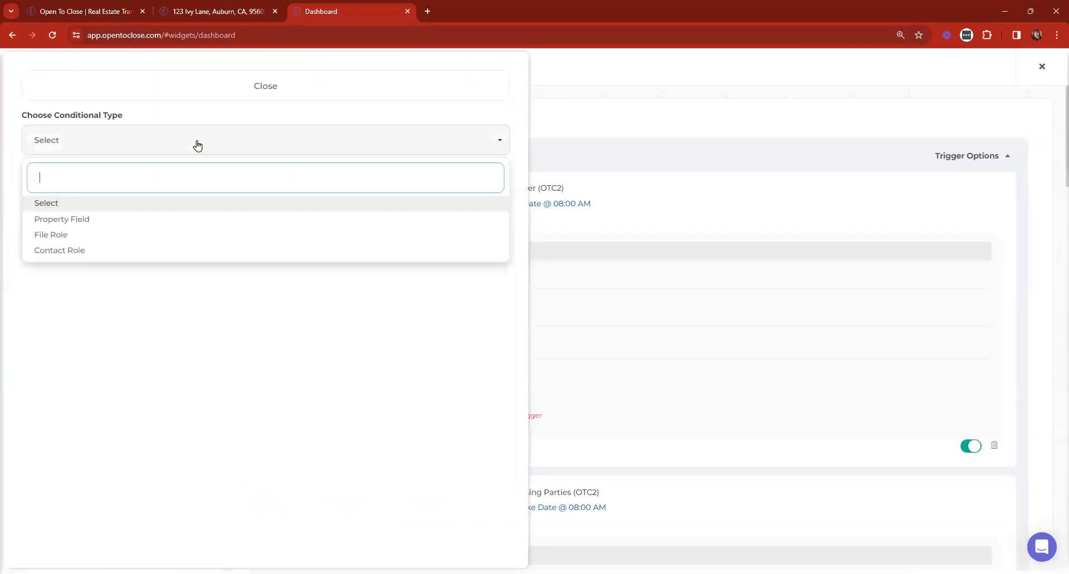
click(53, 251)
click(162, 204)
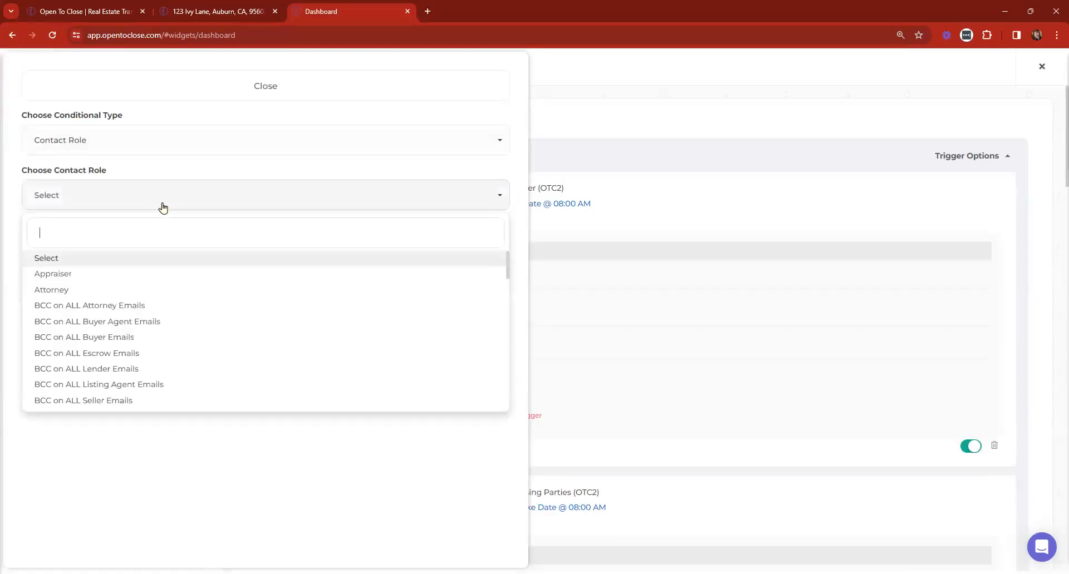
text(buyer)
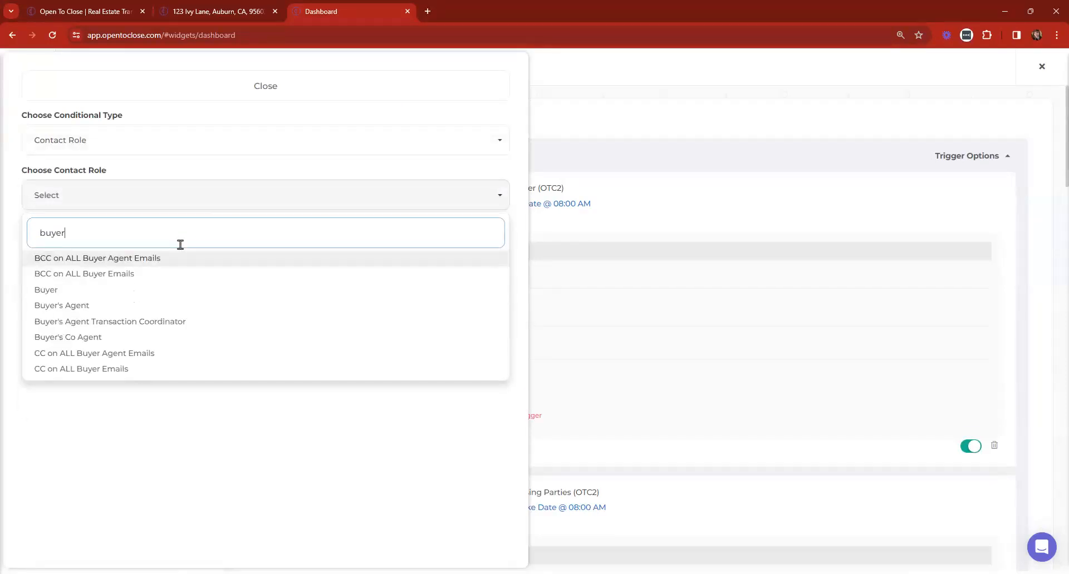
click(57, 295)
click(88, 248)
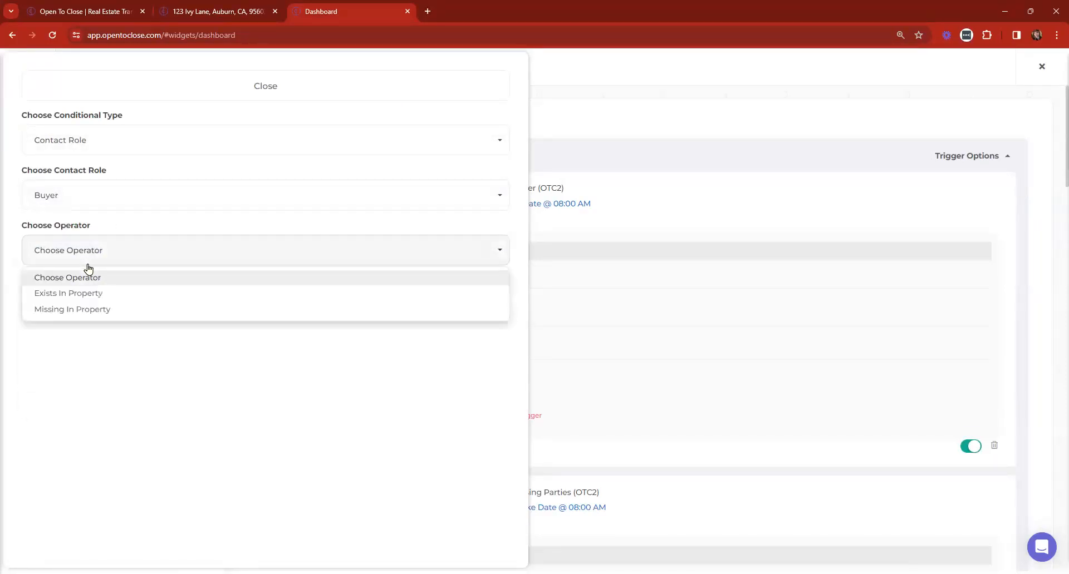
click(78, 295)
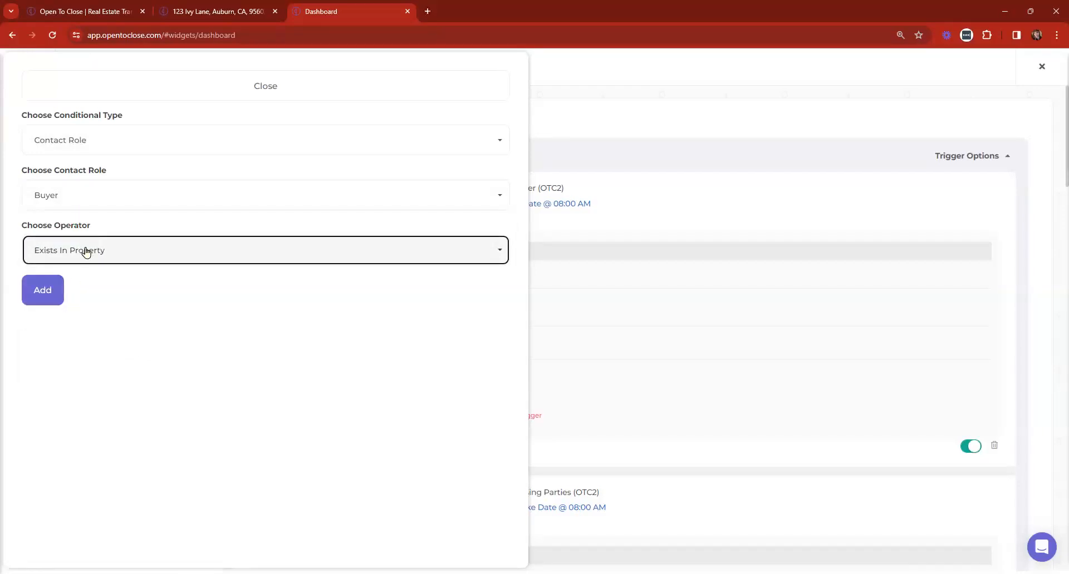
click(28, 297)
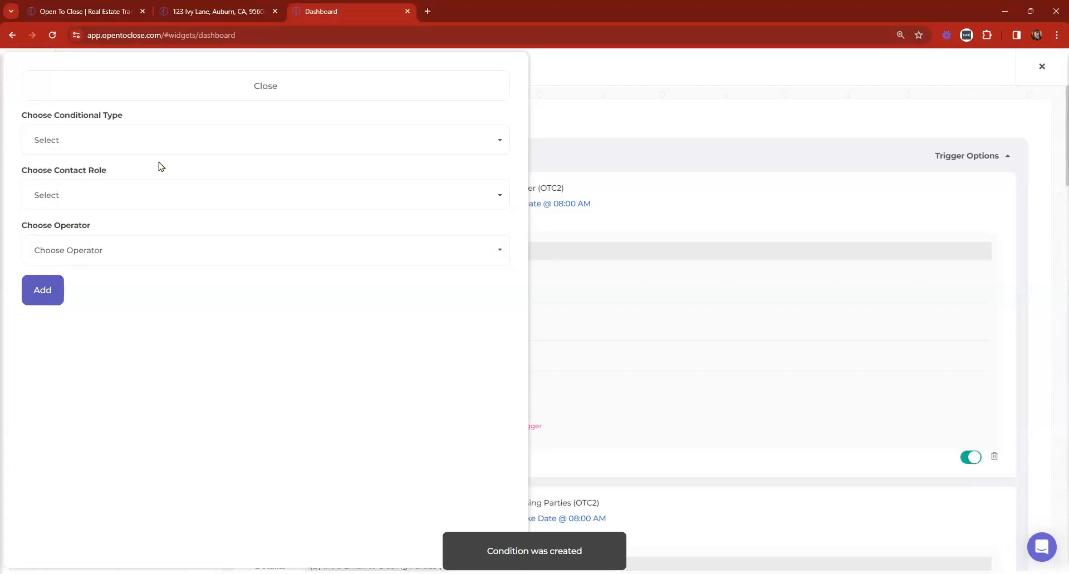
click(158, 143)
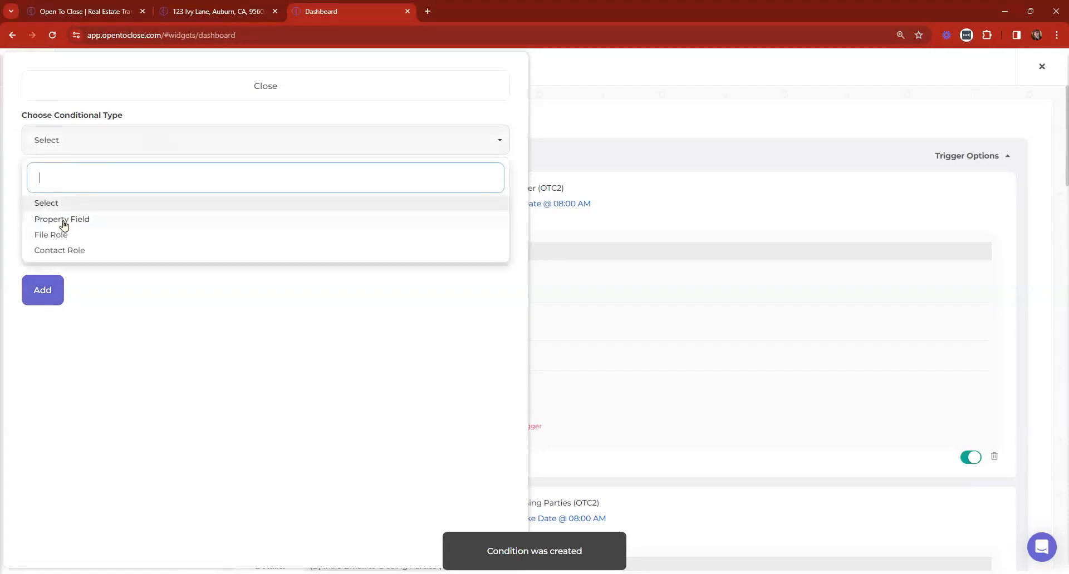
Add a Property Field condition, Contract Client Type Is Equal To Buyer, and close the panel
click(64, 221)
click(113, 207)
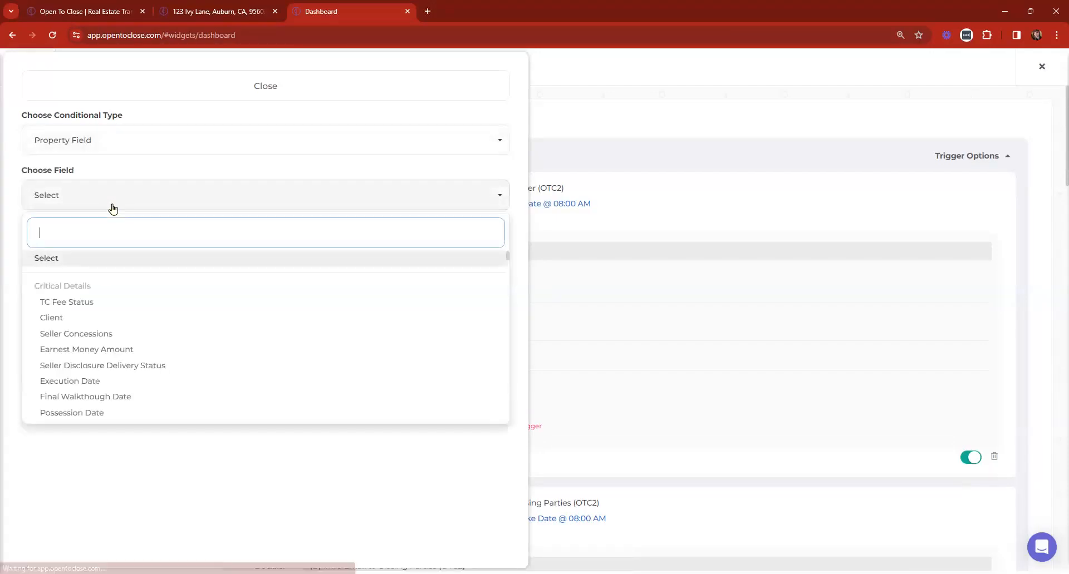
text(clien)
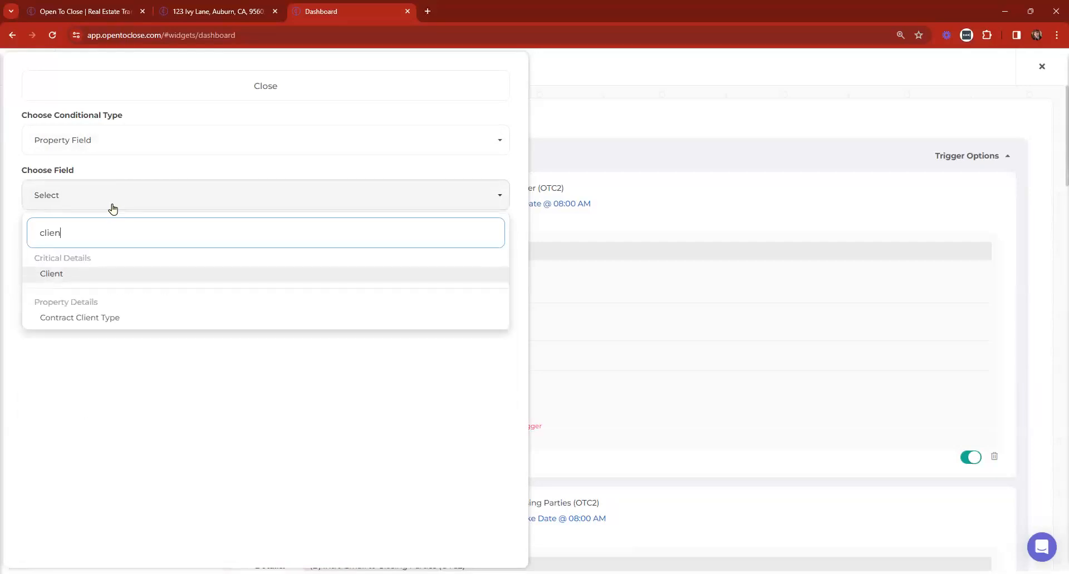
text(t)
click(103, 322)
click(85, 244)
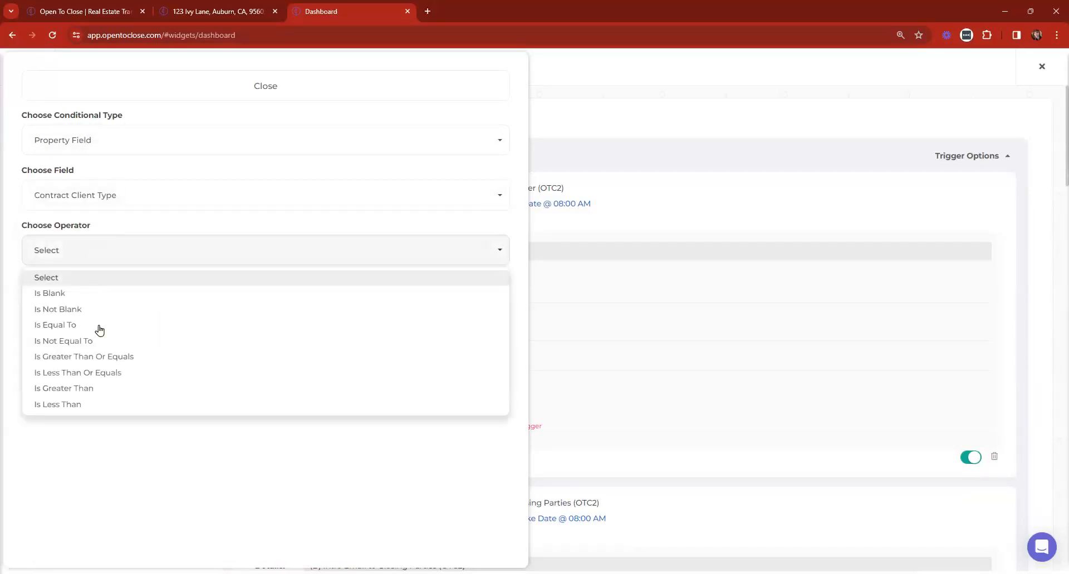
click(98, 326)
click(79, 308)
click(58, 387)
click(40, 350)
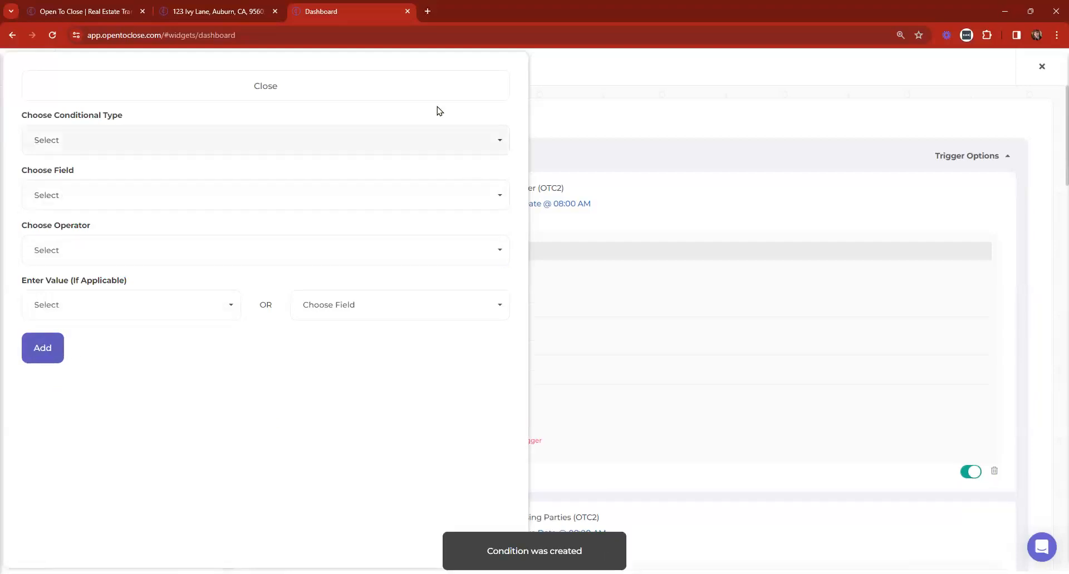
click(438, 89)
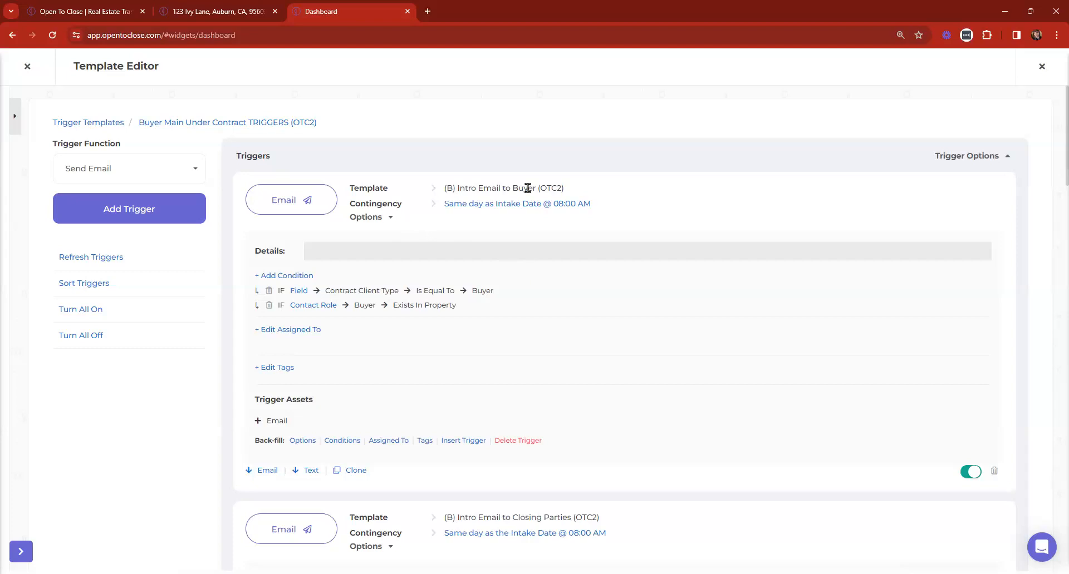
click(207, 7)
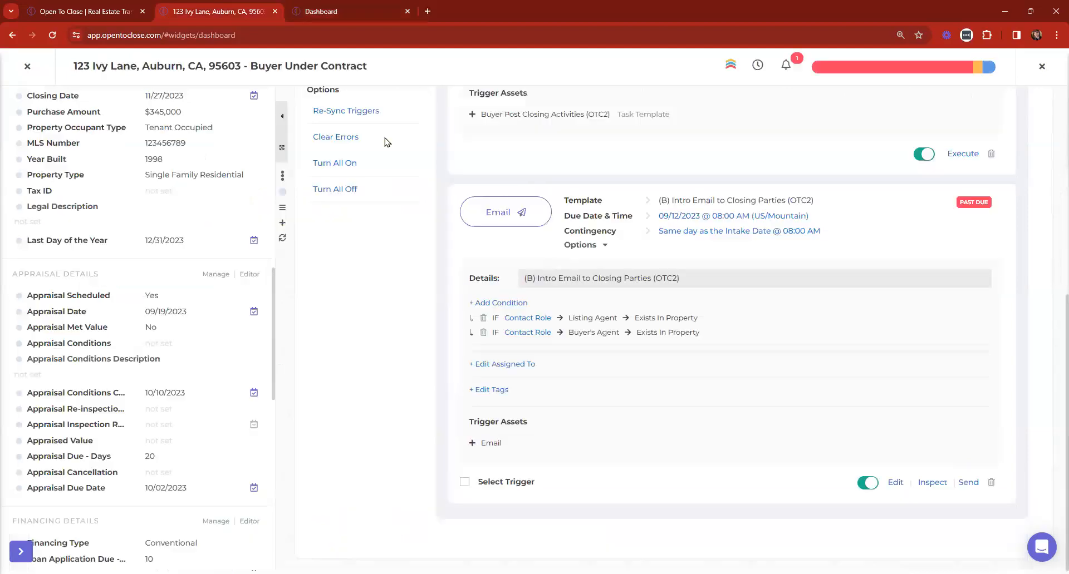
Open the Buyer Main Under Contract Tasks (OTC2) template from the Template Editor's Task Templates
click(12, 66)
click(31, 426)
click(15, 116)
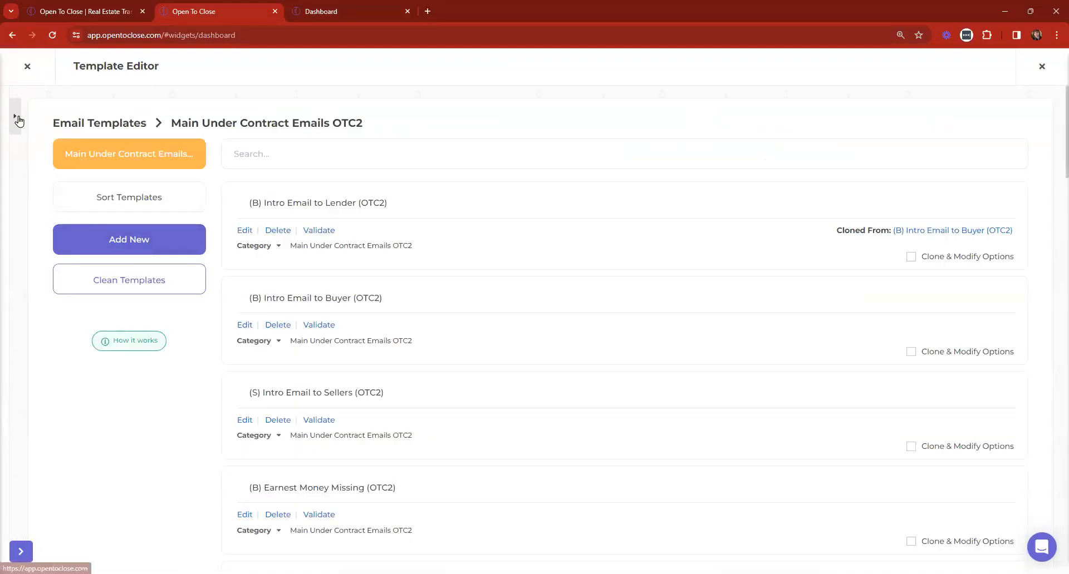
click(75, 171)
click(174, 116)
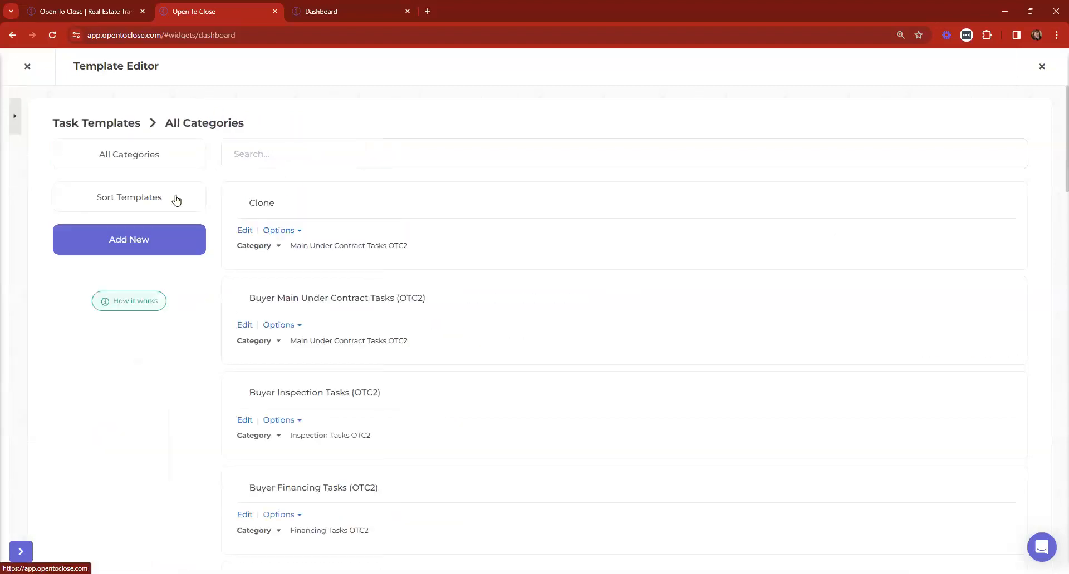
click(247, 325)
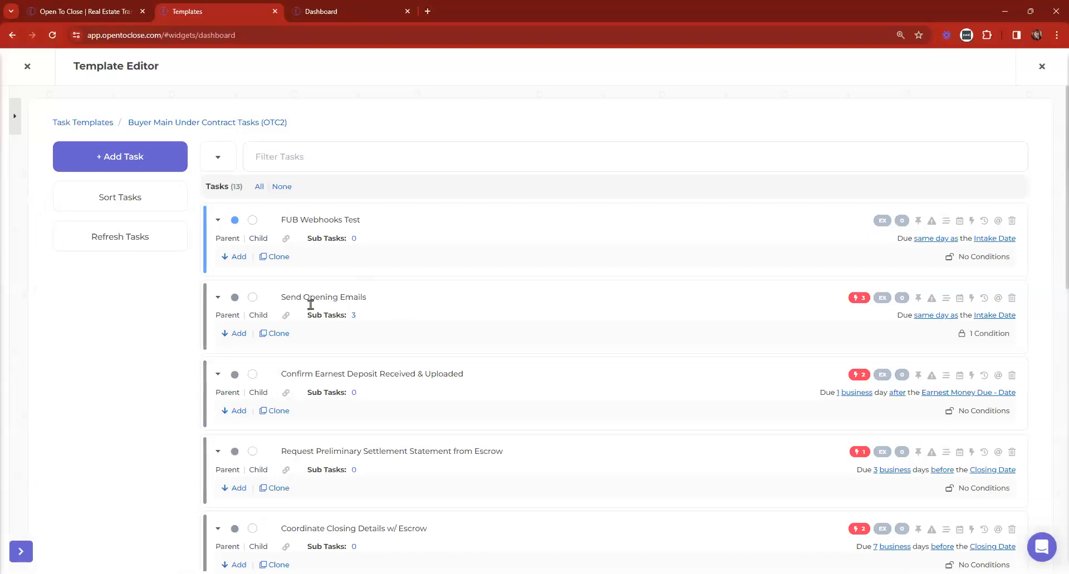
click(331, 6)
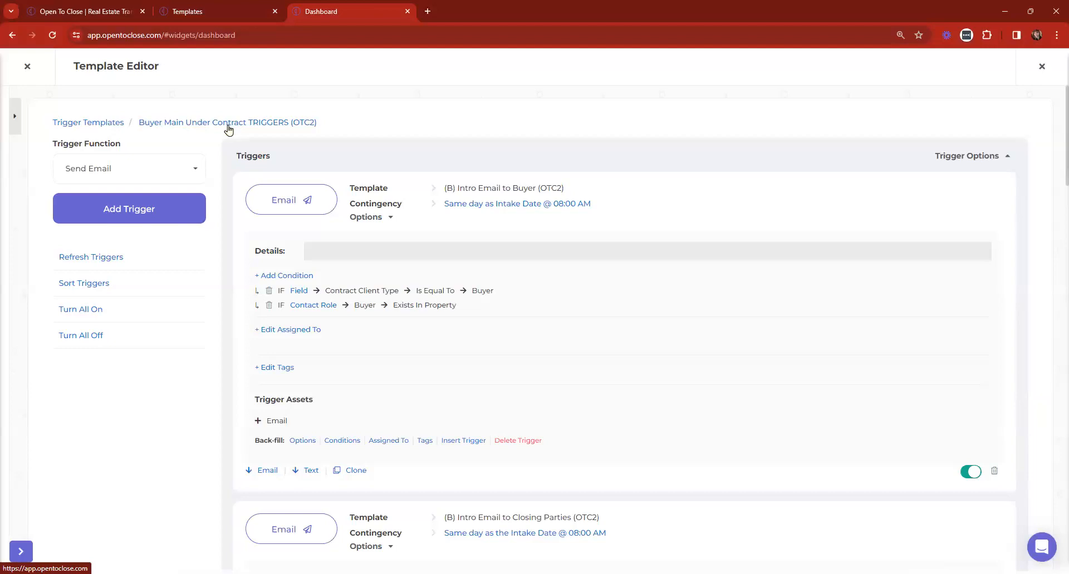
click(215, 7)
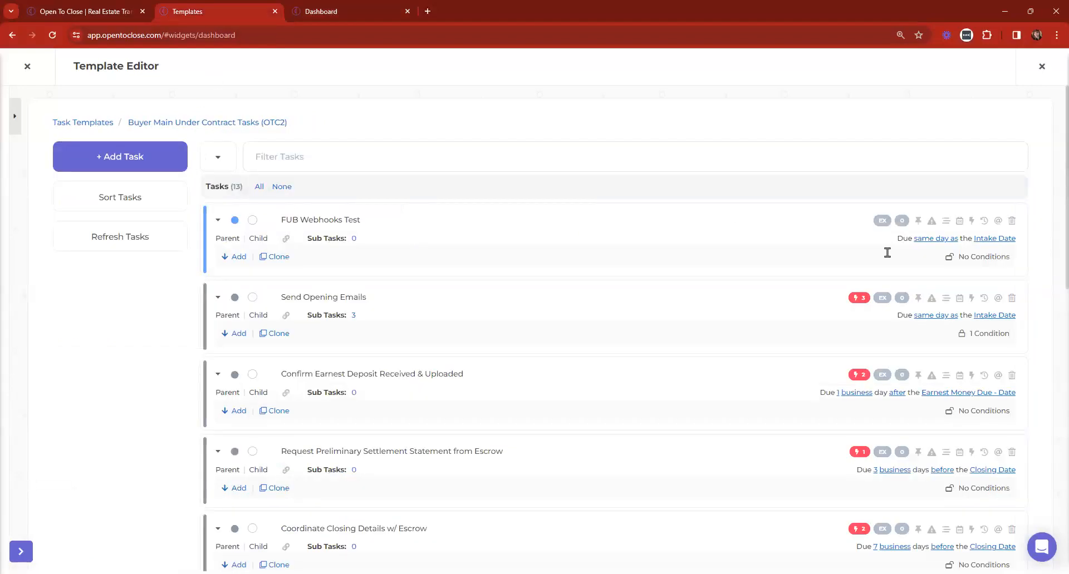
Inspect a task's email triggers, then return to the trigger template
click(857, 303)
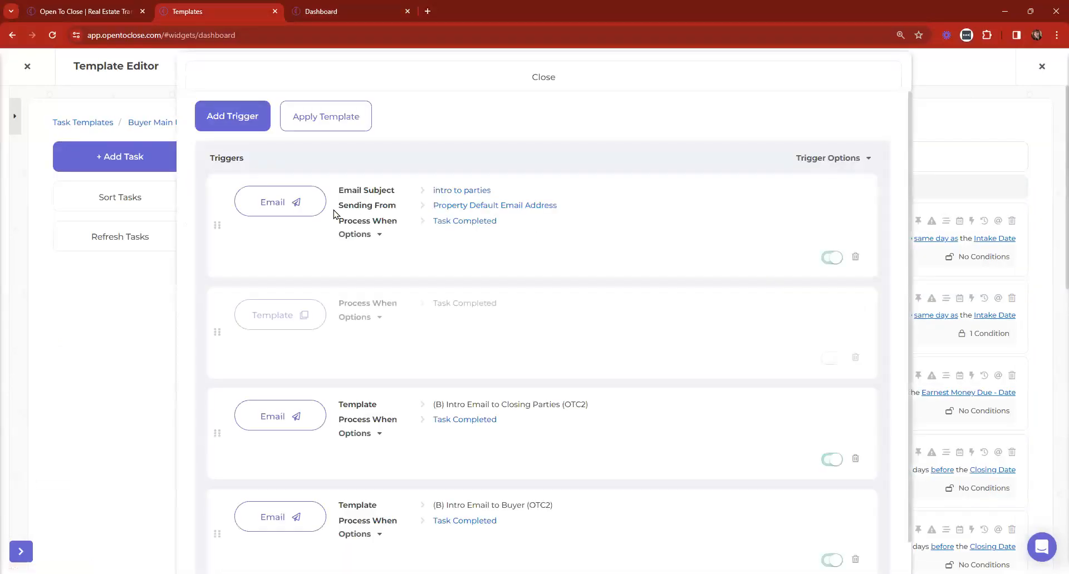
click(394, 78)
click(332, 6)
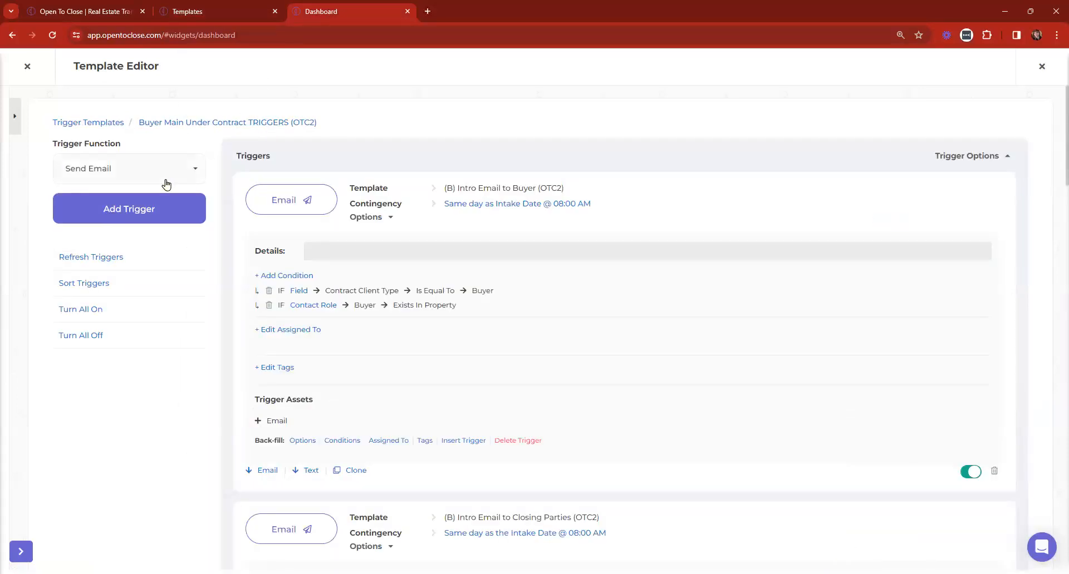
Add a test Send Email trigger, then delete it and return to Trigger Templates
click(129, 170)
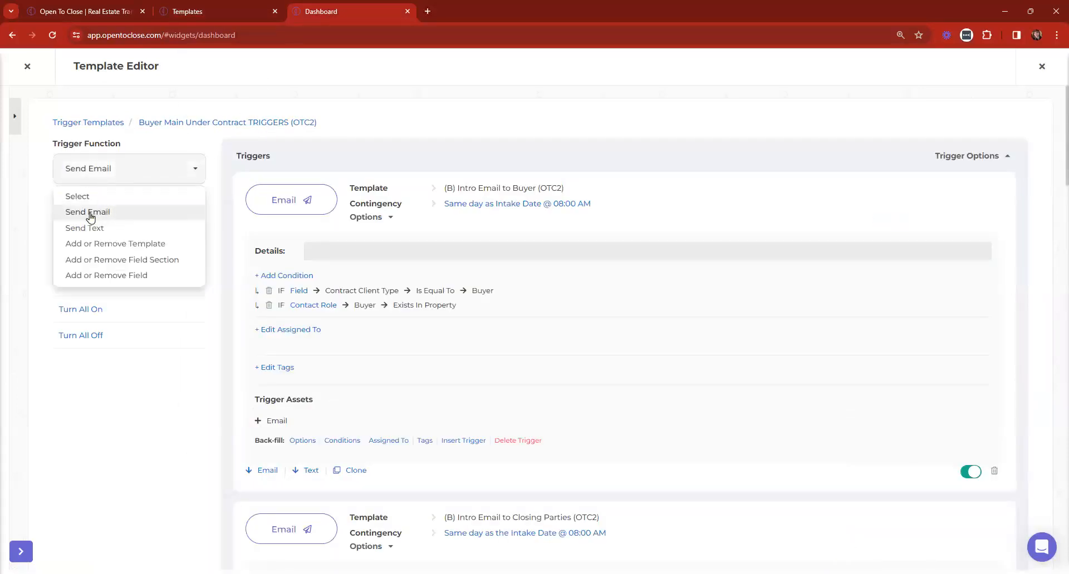
click(109, 168)
click(92, 214)
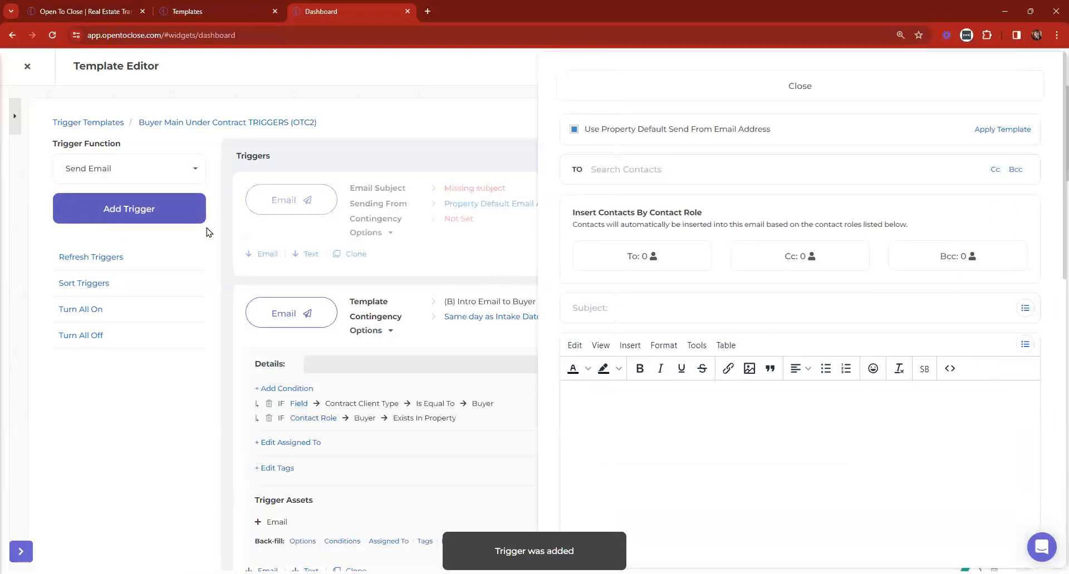
click(668, 89)
click(995, 254)
click(566, 373)
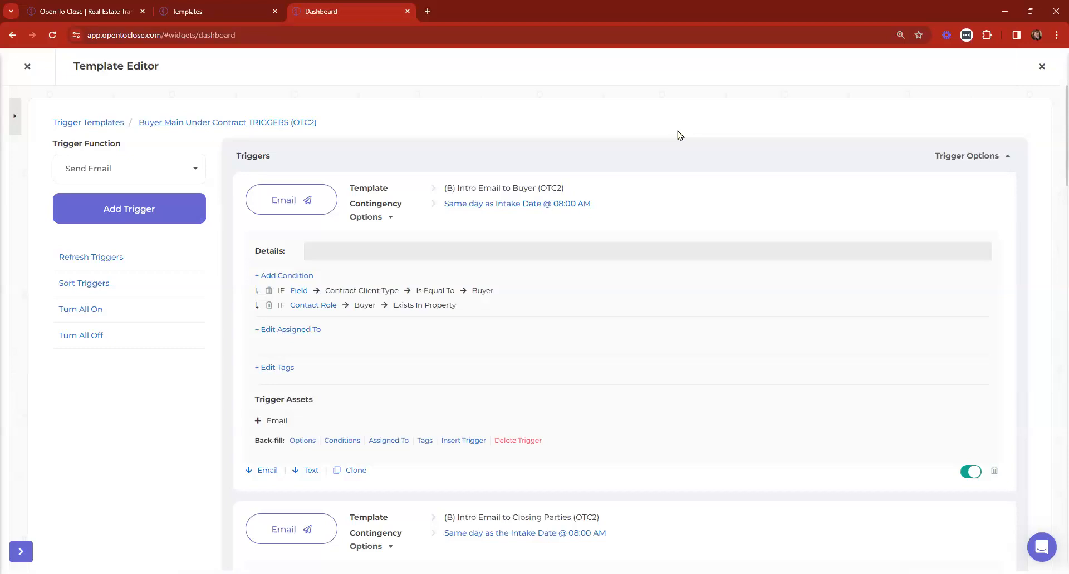
click(101, 124)
Open the Fields - Buyer & Seller trigger template and expand its trigger details
scroll(823, 258, down, 3)
scroll(823, 258, up, 3)
scroll(441, 322, down, 7)
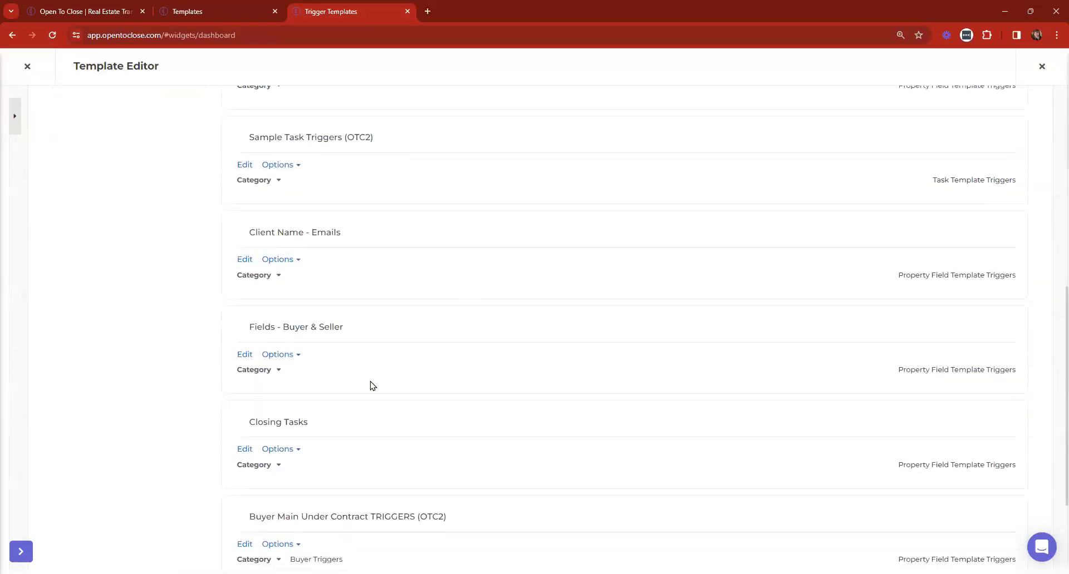
scroll(372, 386, down, 3)
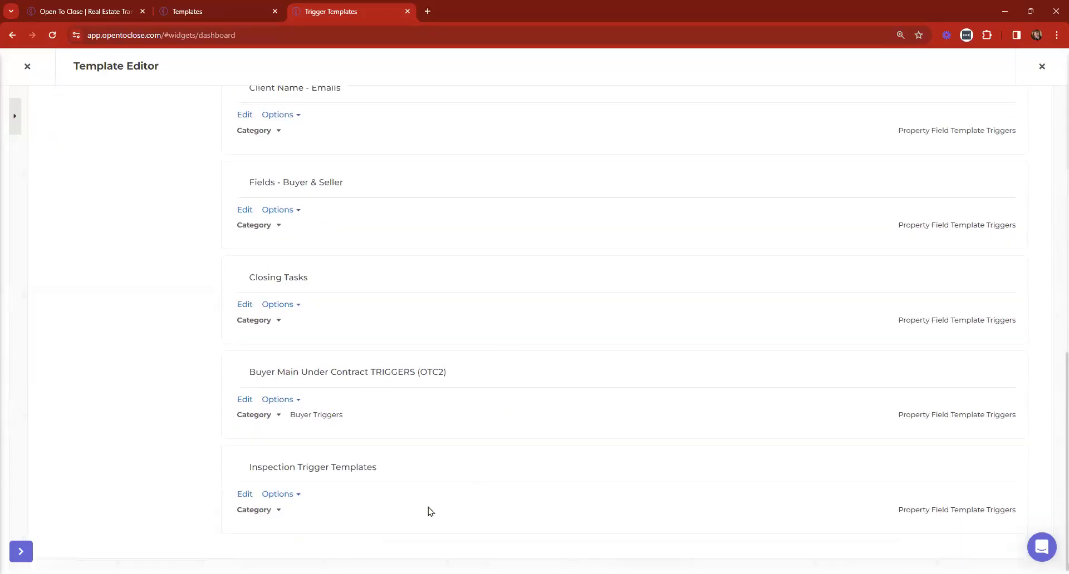
scroll(428, 507, up, 10)
scroll(325, 415, down, 7)
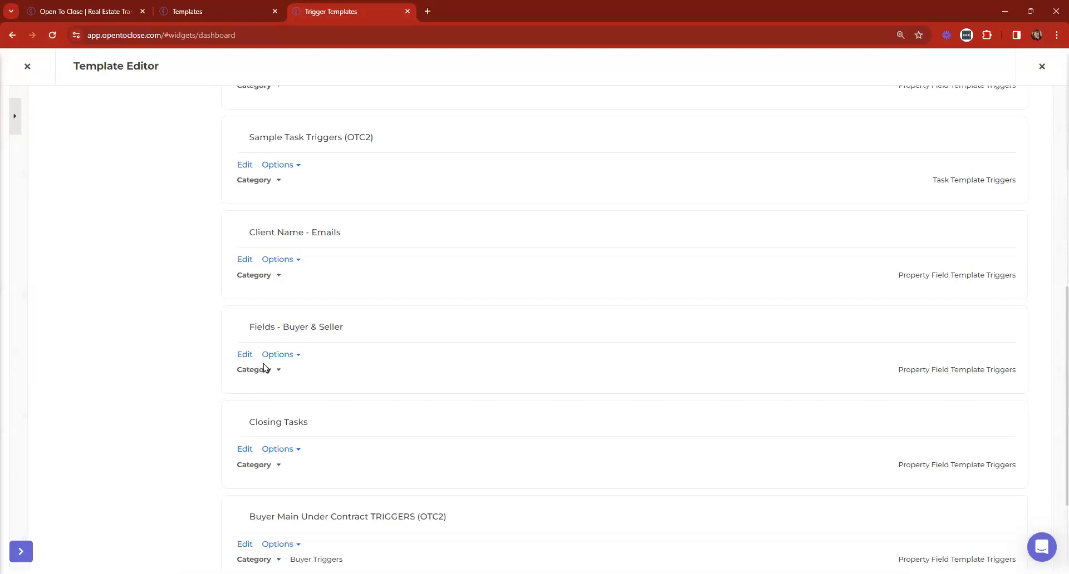
click(240, 355)
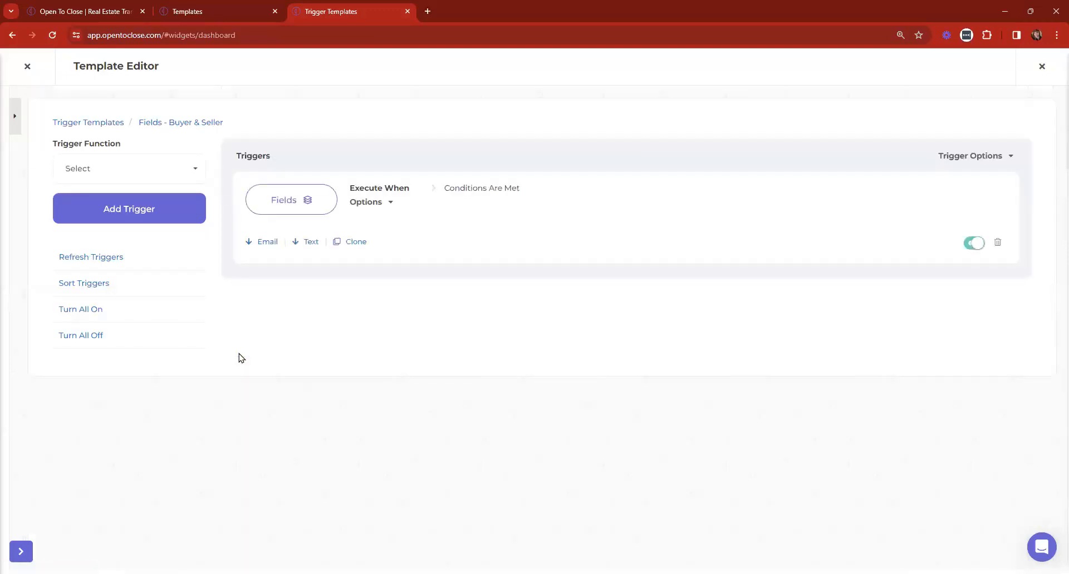
click(957, 158)
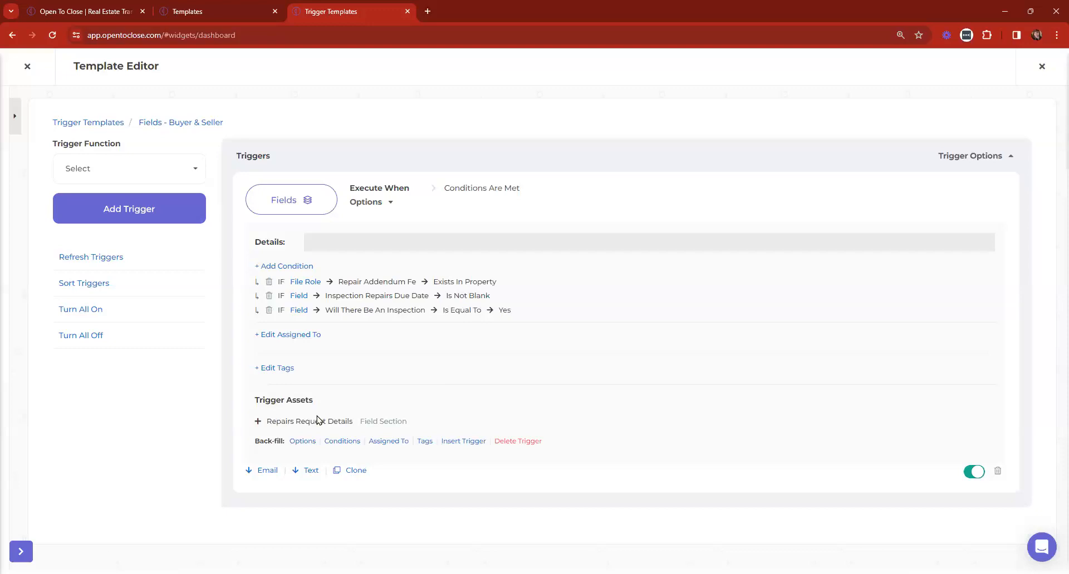
Highlight the Repairs Request Details asset line
drag(267, 421, 425, 418)
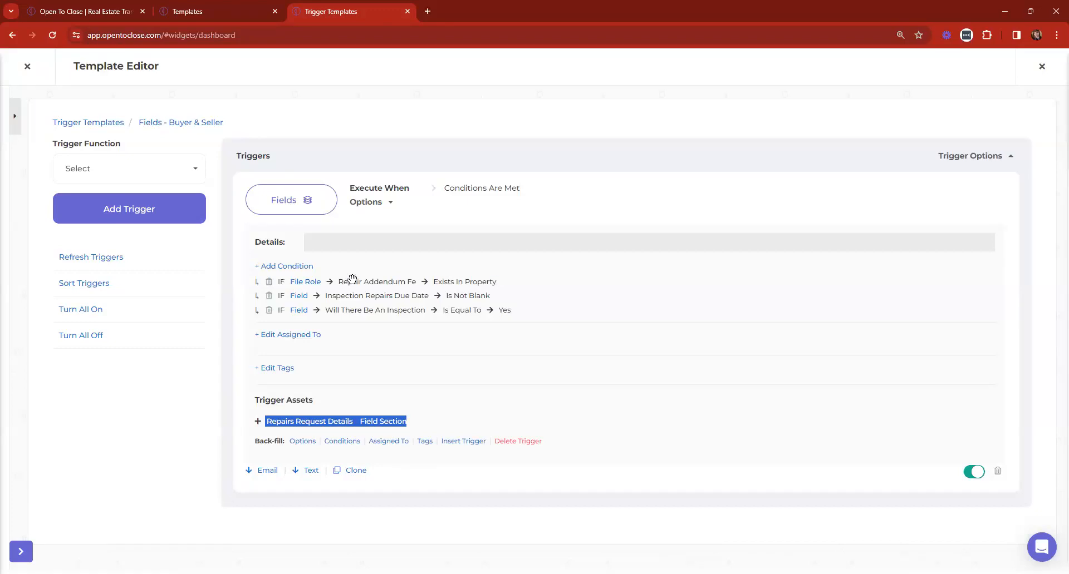
Remove the File Role condition from the Fields trigger and collapse its details
click(283, 285)
click(269, 281)
click(565, 369)
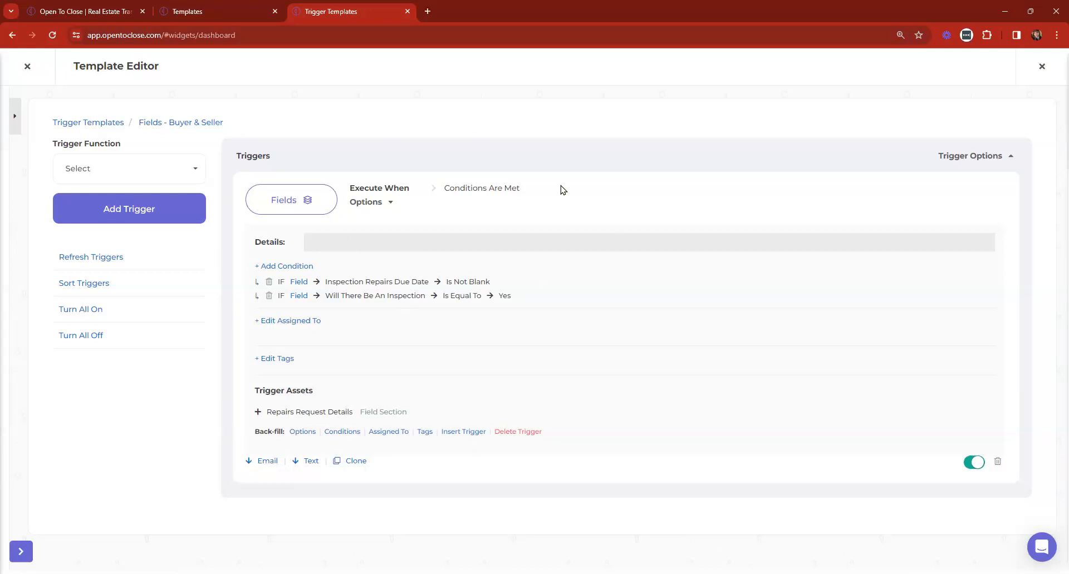
drag(267, 412, 419, 413)
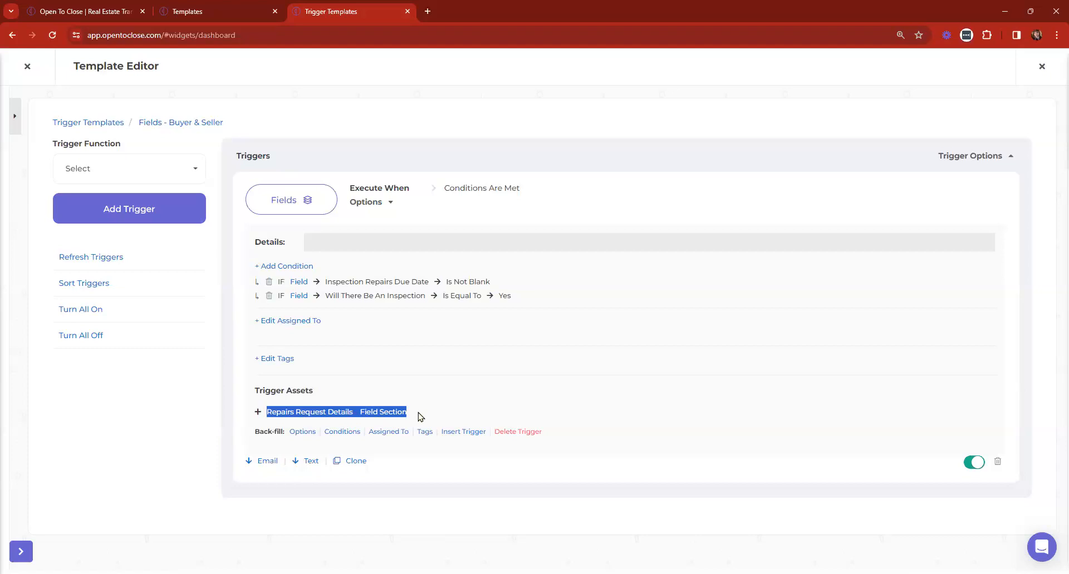
click(973, 156)
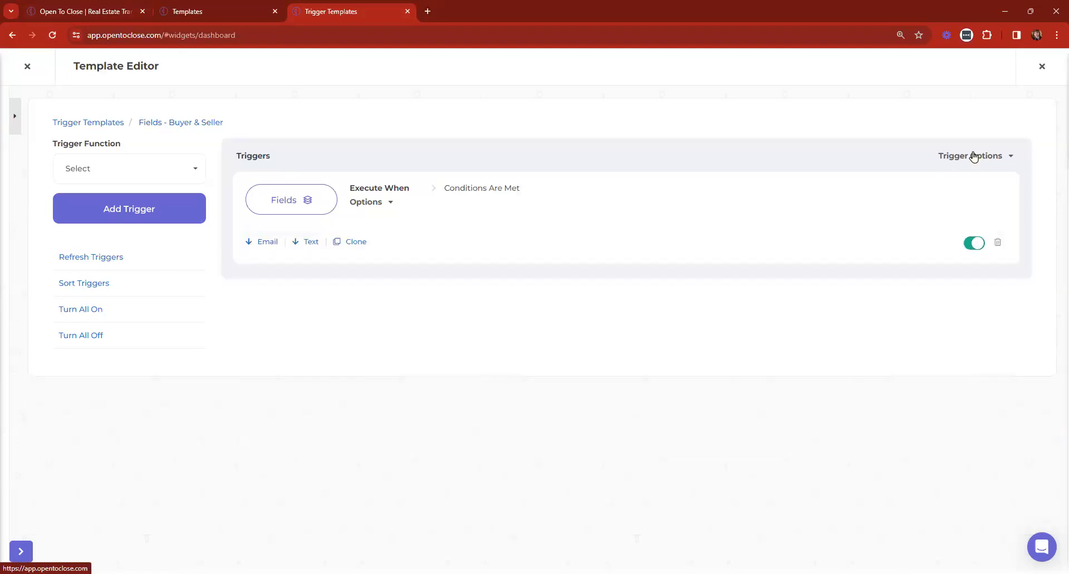
Add an active Add or Remove Field Section trigger that adds HOA Details
click(126, 172)
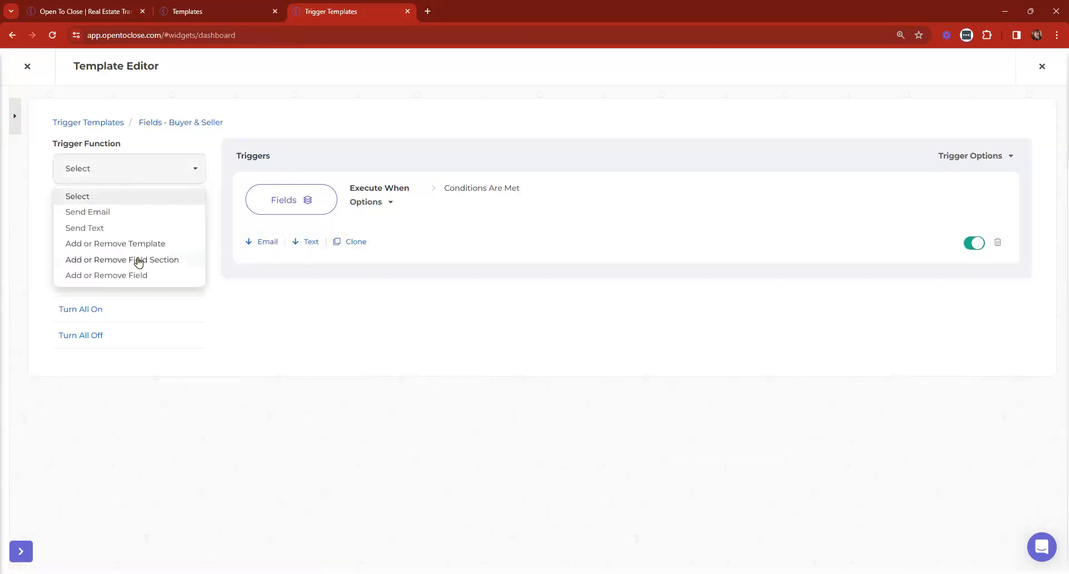
click(139, 260)
click(142, 212)
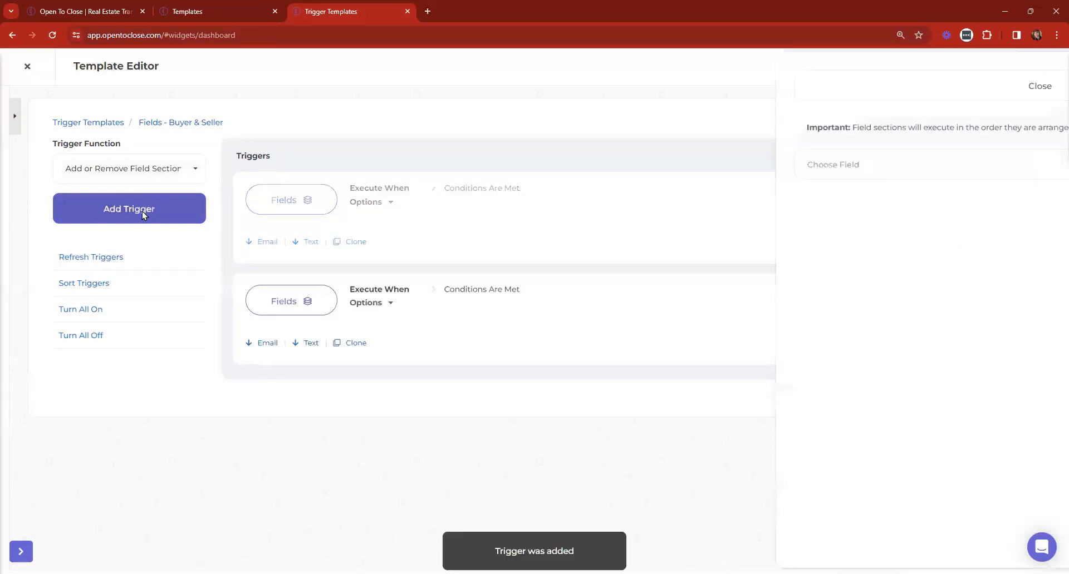
click(641, 167)
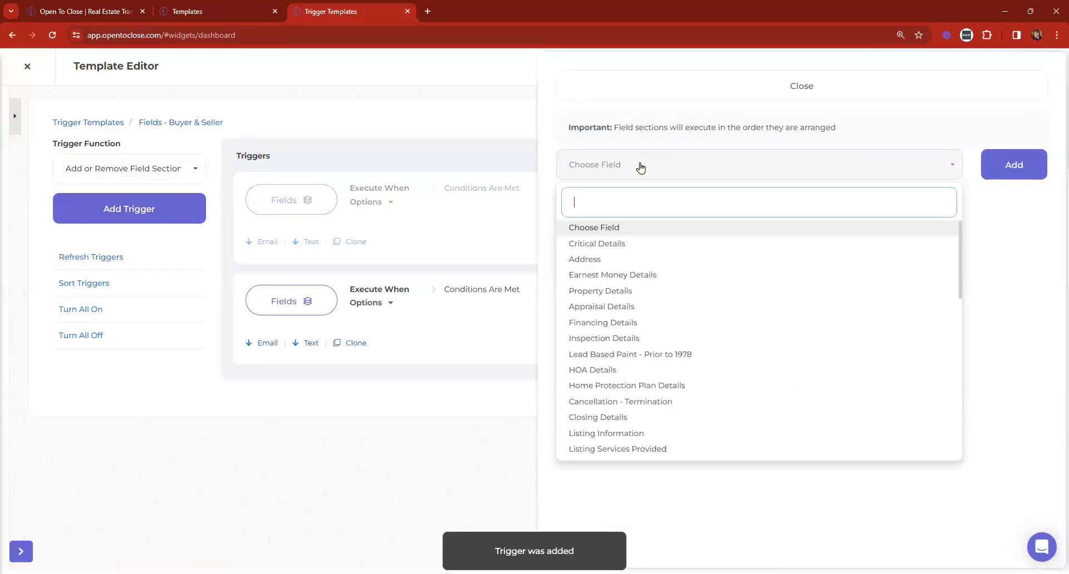
click(646, 371)
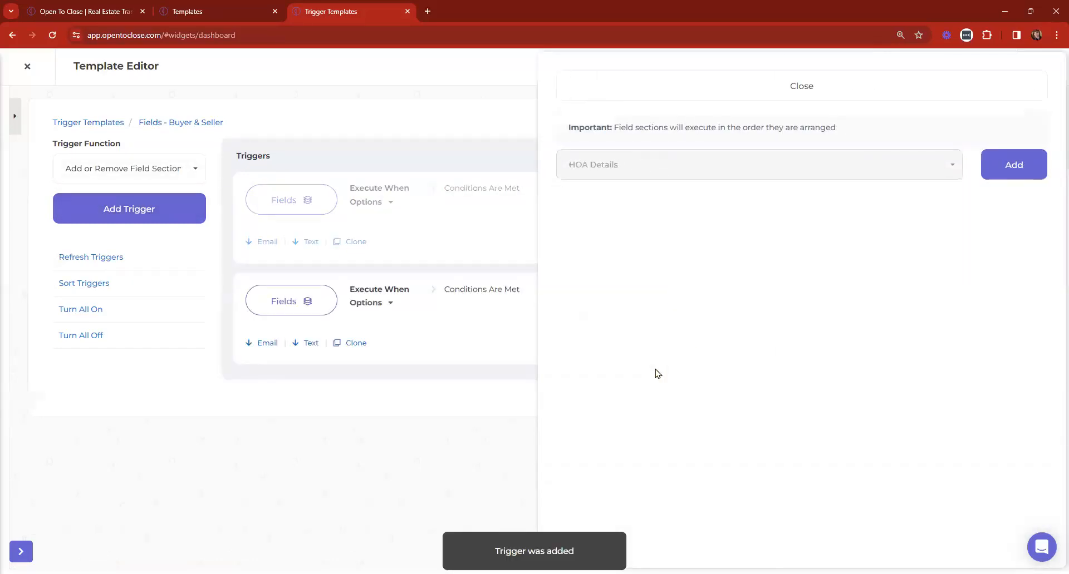
click(994, 165)
click(604, 86)
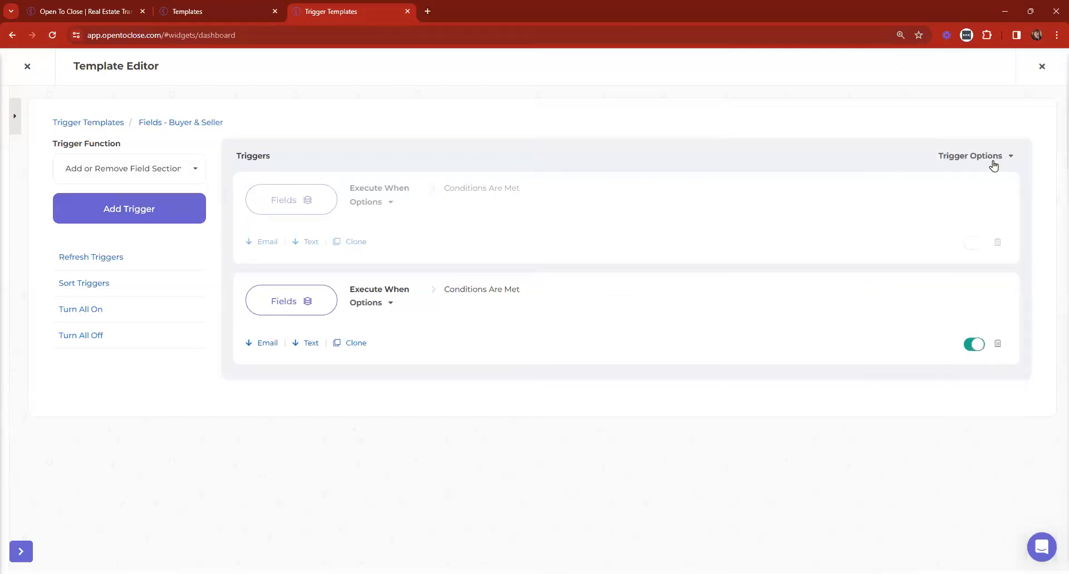
click(956, 158)
click(970, 445)
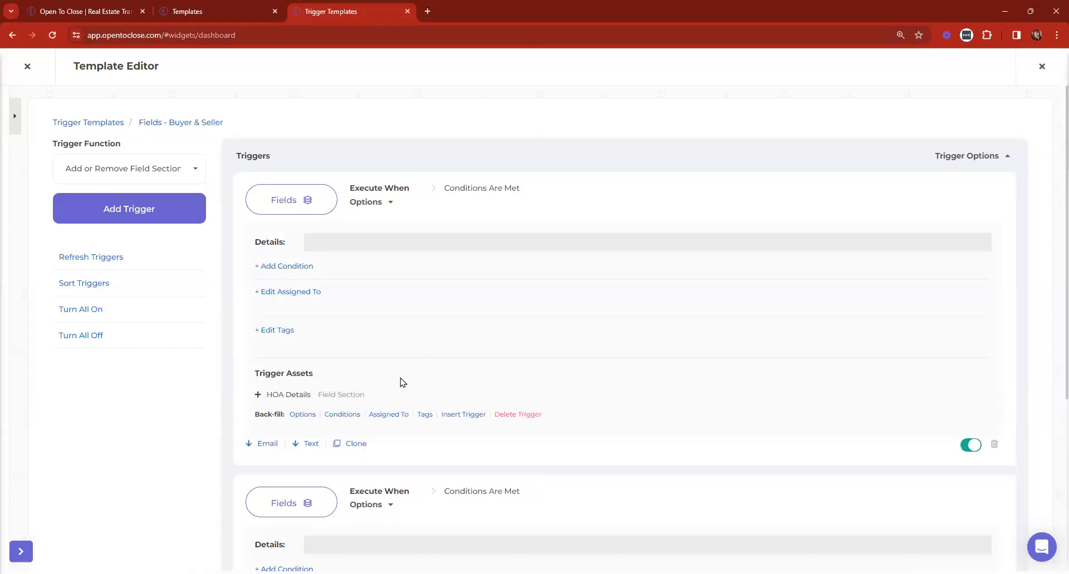
Give the HOA trigger a Property Field condition: Is There An HOA Is Equal To Yes
click(275, 267)
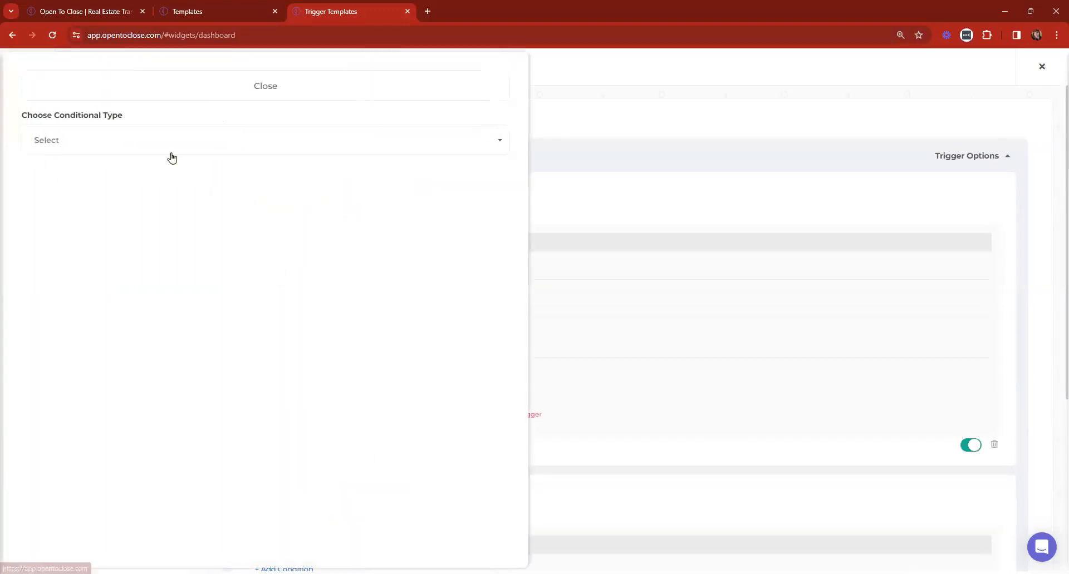
click(168, 150)
click(63, 220)
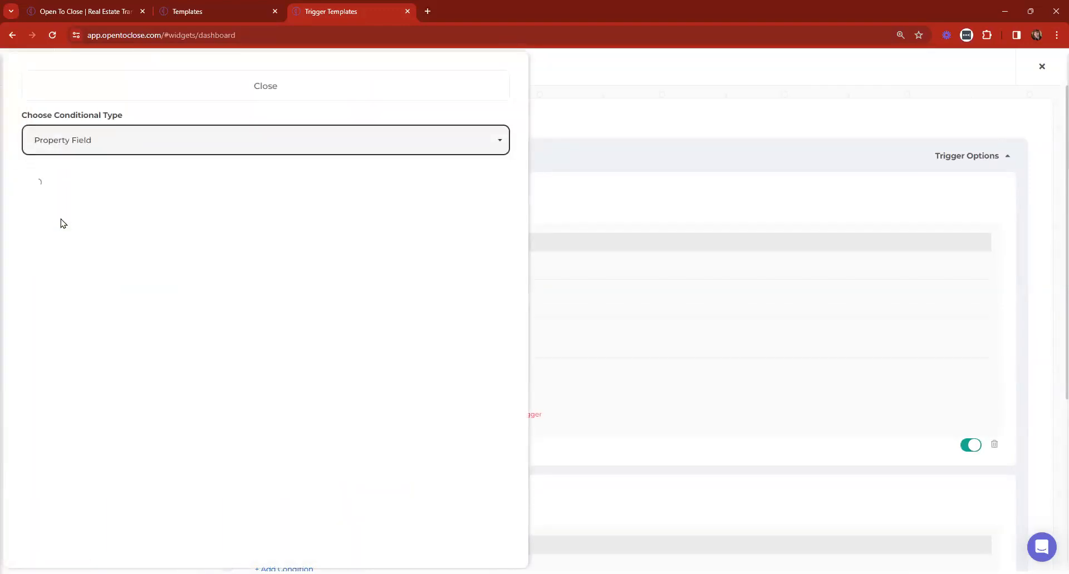
click(65, 196)
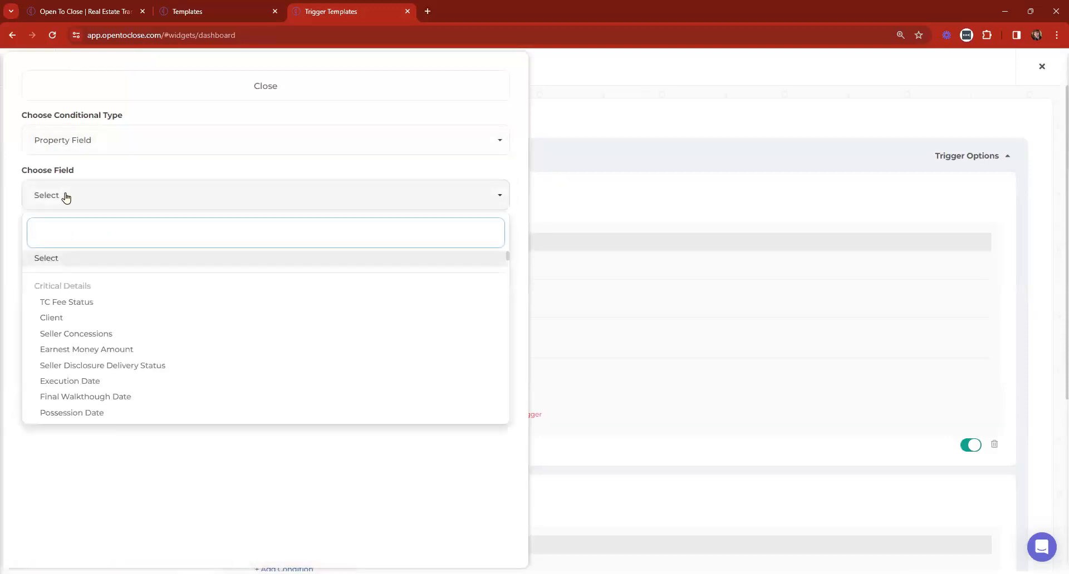
text(hoa)
click(58, 382)
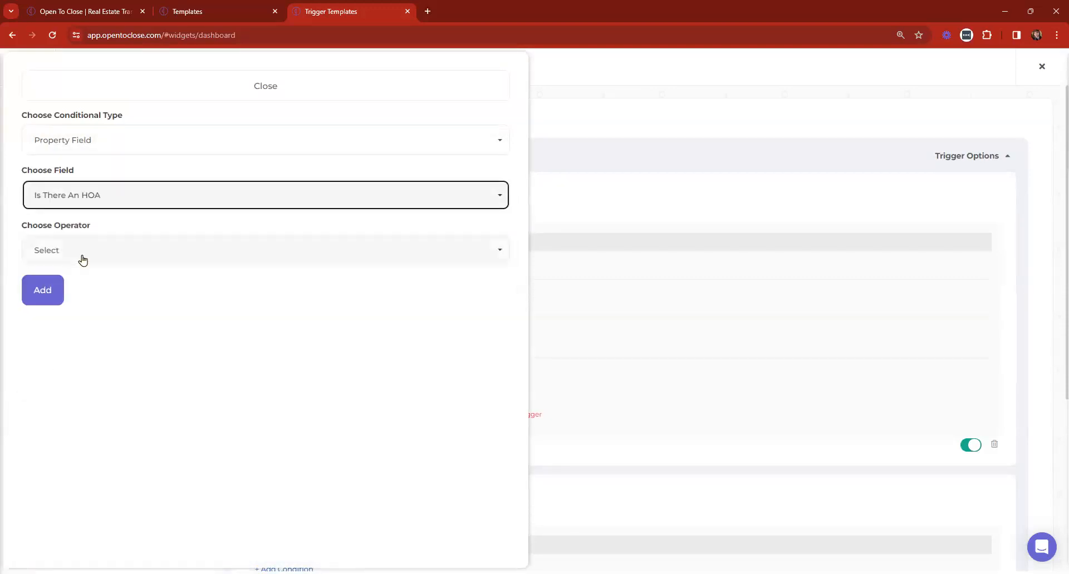
click(81, 257)
click(63, 326)
click(59, 305)
click(48, 385)
click(42, 348)
click(158, 92)
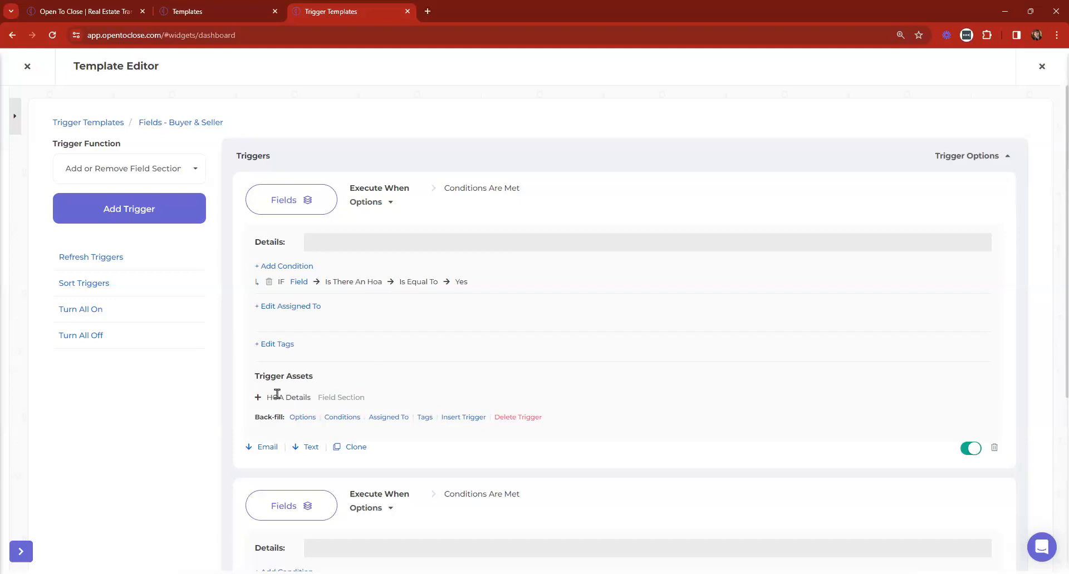
drag(267, 397, 453, 405)
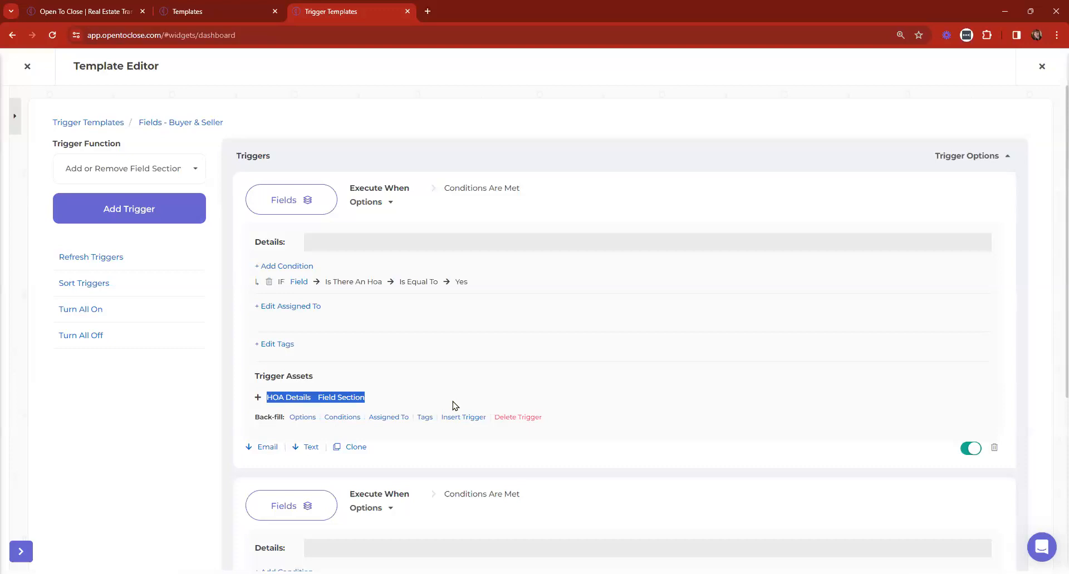
click(98, 122)
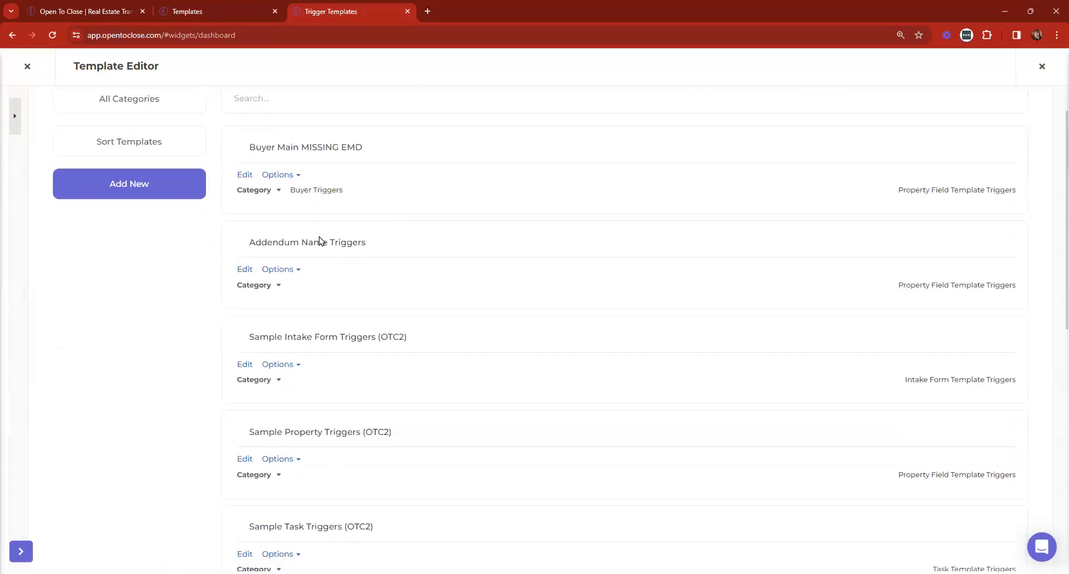
Rename the Addendum Name Triggers template to 'Task Template Property Triggers'
scroll(352, 282, down, 3)
scroll(286, 241, up, 1)
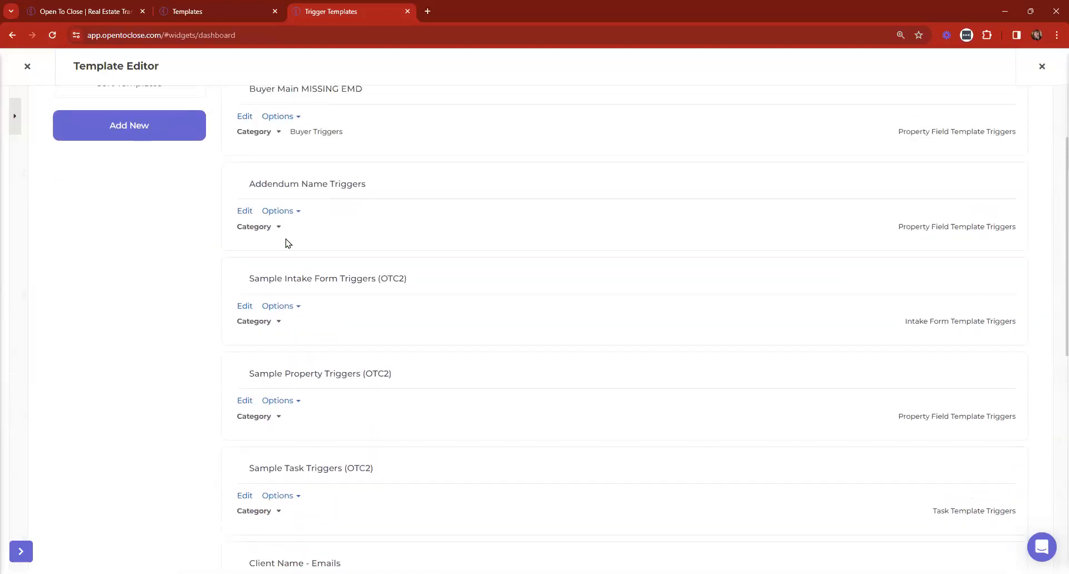
click(245, 216)
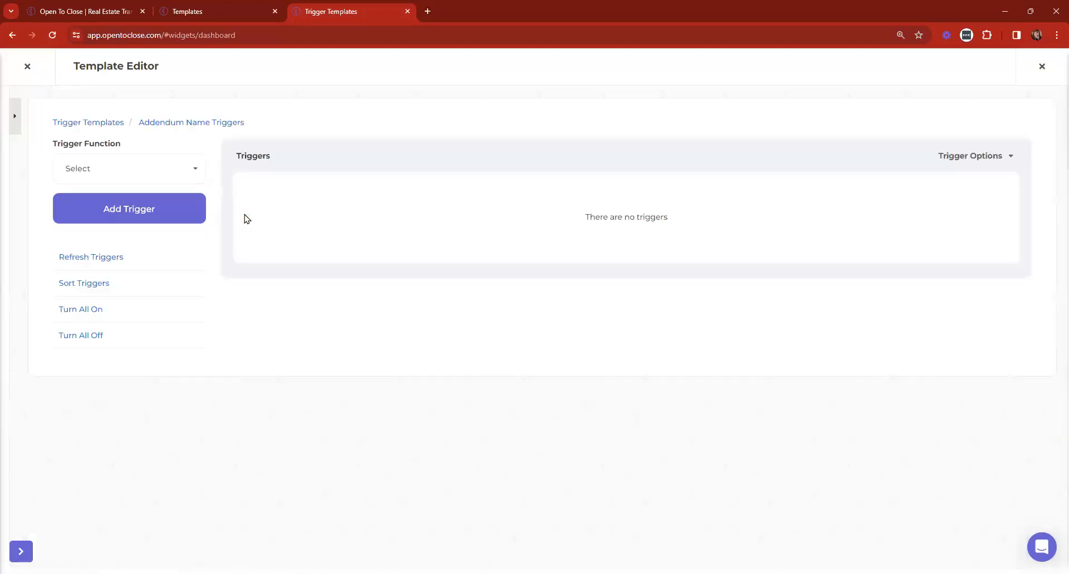
click(69, 121)
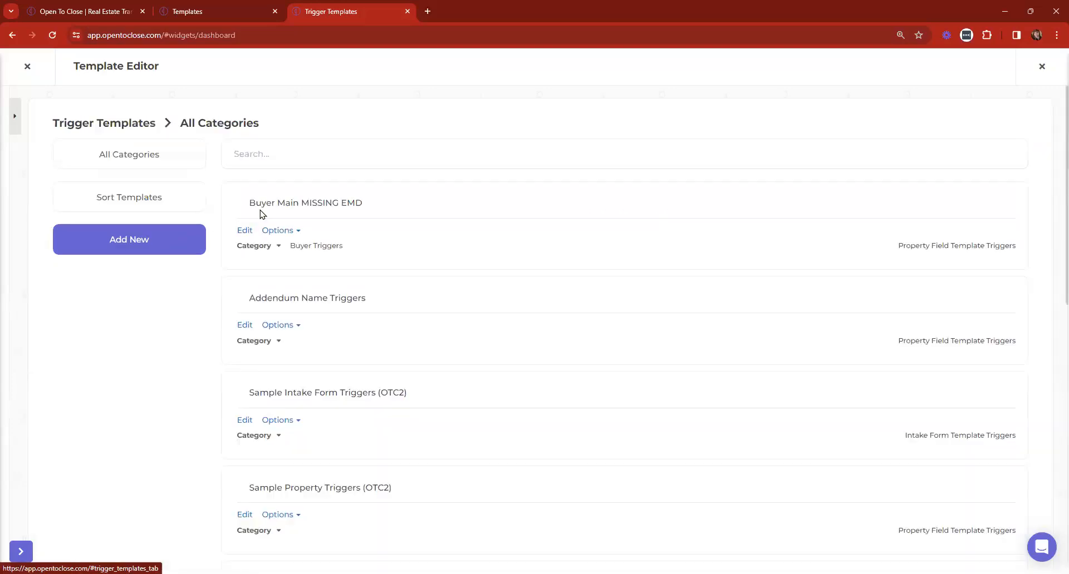
click(325, 297)
drag(325, 296, 173, 294)
key(BackSpace)
text(Tem)
key(BackSpace)
key(BackSpace)
text(ask Template)
key(Return)
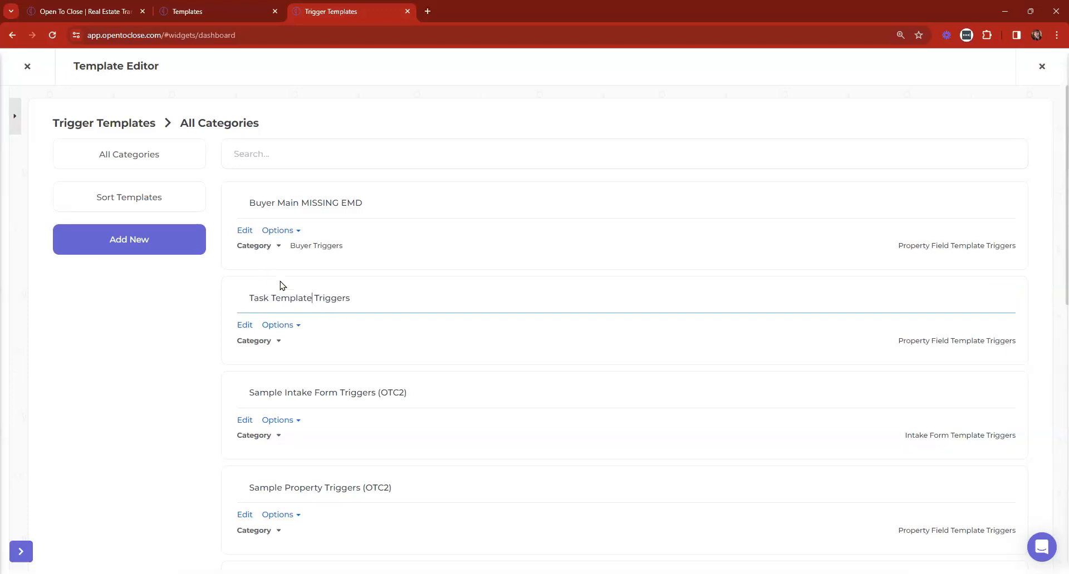
text(Propert)
key(BackSpace)
text(y)
key(Return)
Add an active Add or Remove Template trigger that applies Buyer Terminated Contract Tasks (OTC2)
click(244, 328)
click(94, 175)
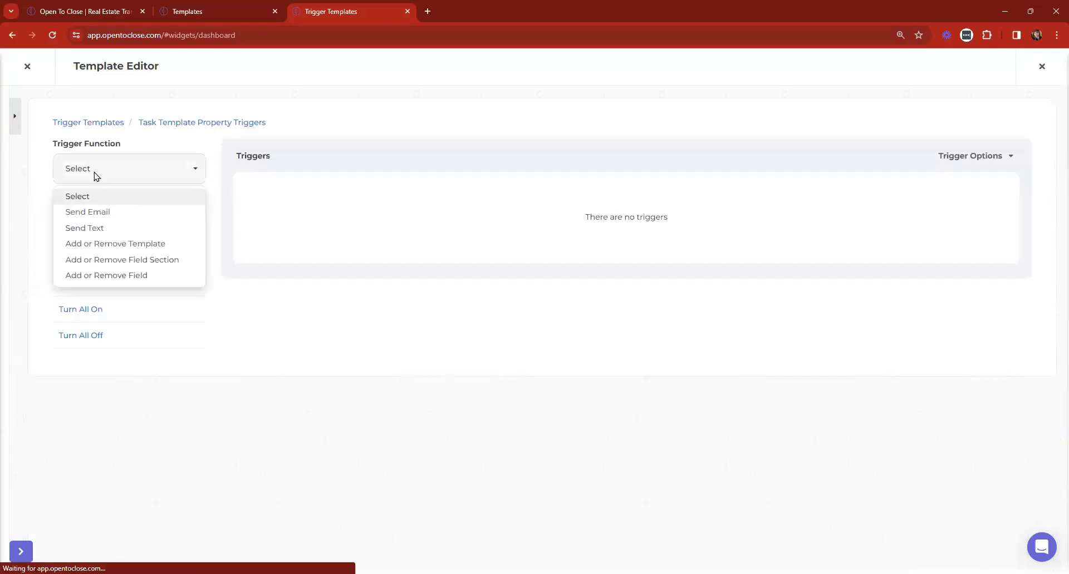
click(122, 245)
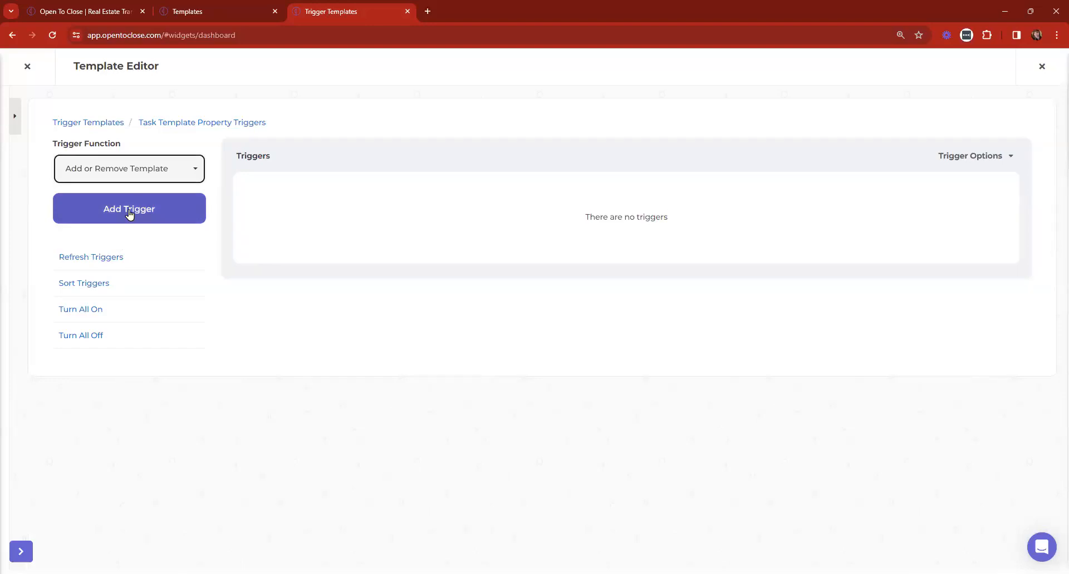
click(130, 212)
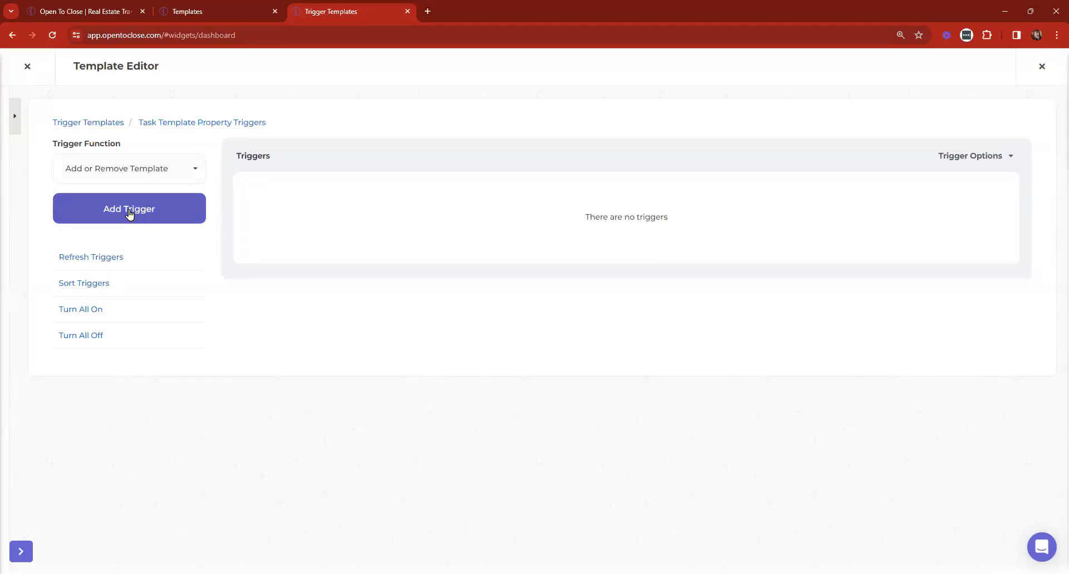
click(794, 171)
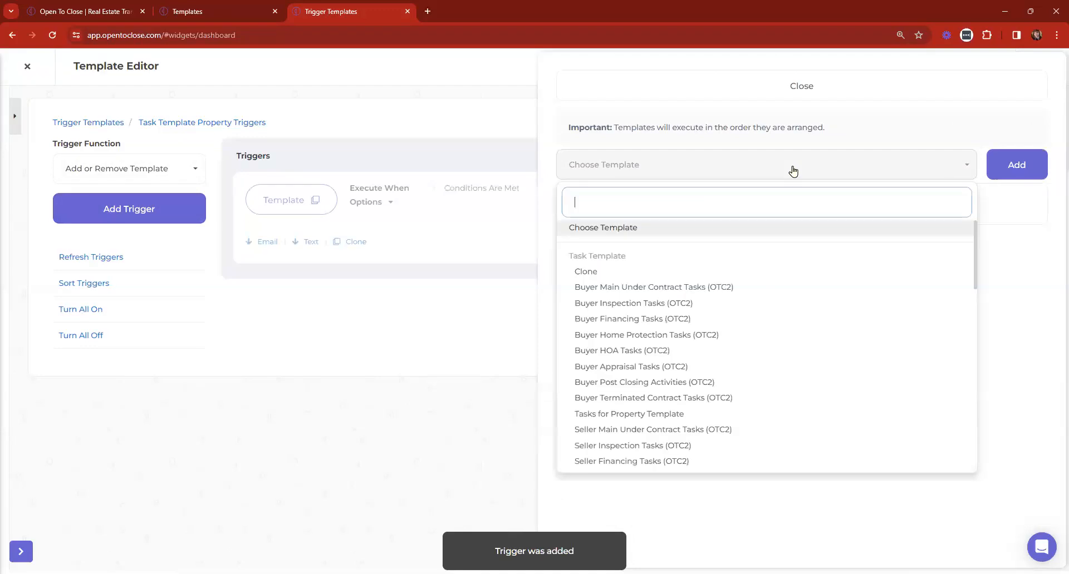
text(termin)
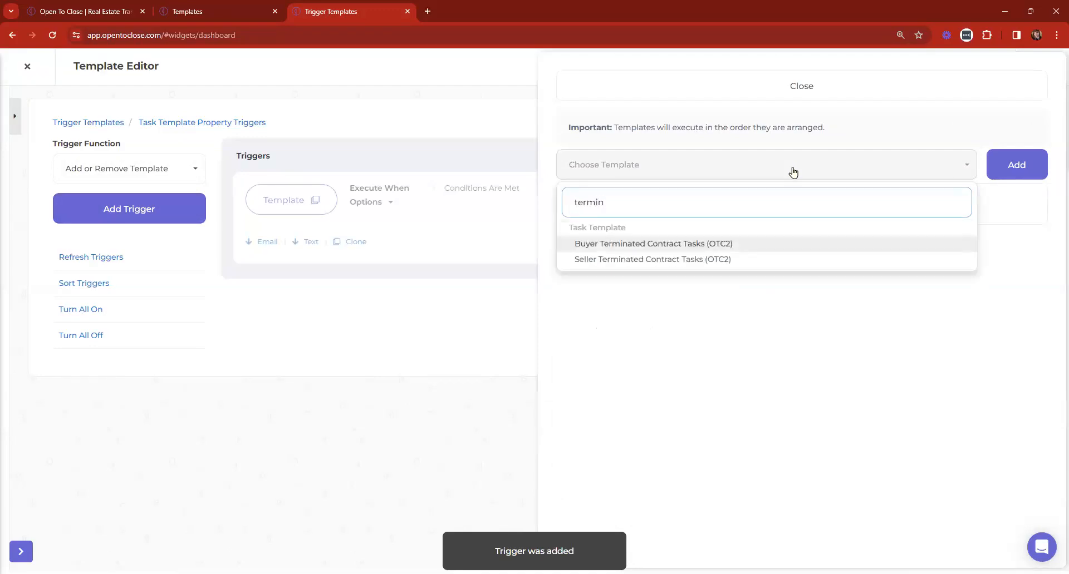
click(1009, 169)
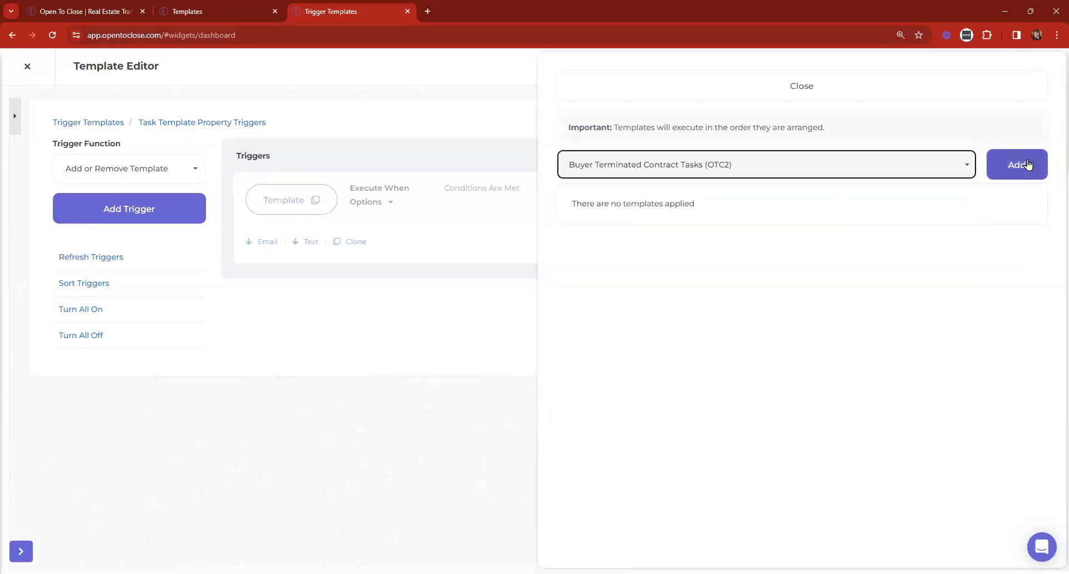
click(730, 91)
click(973, 245)
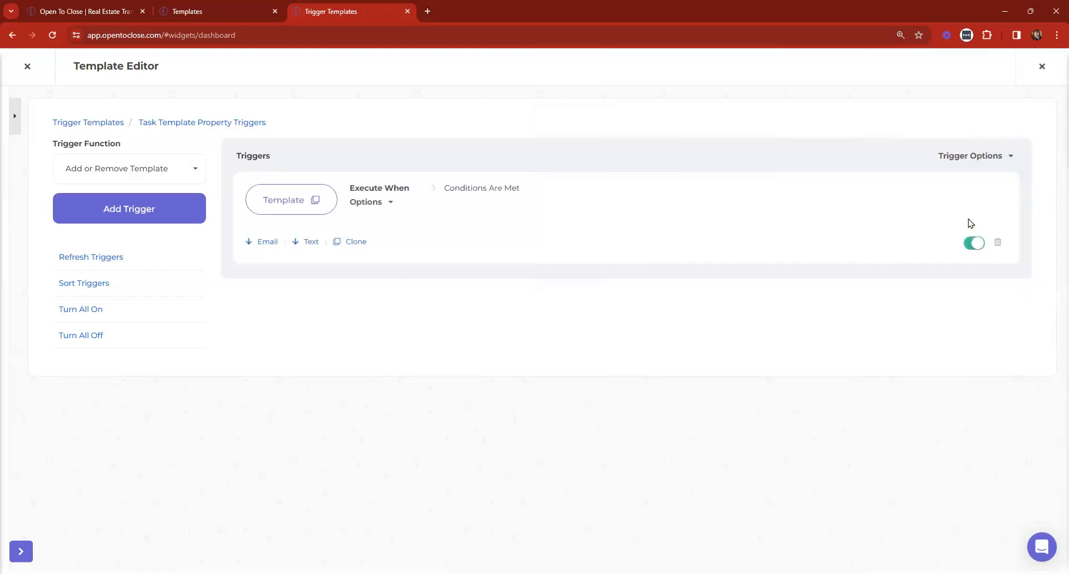
click(953, 157)
click(271, 267)
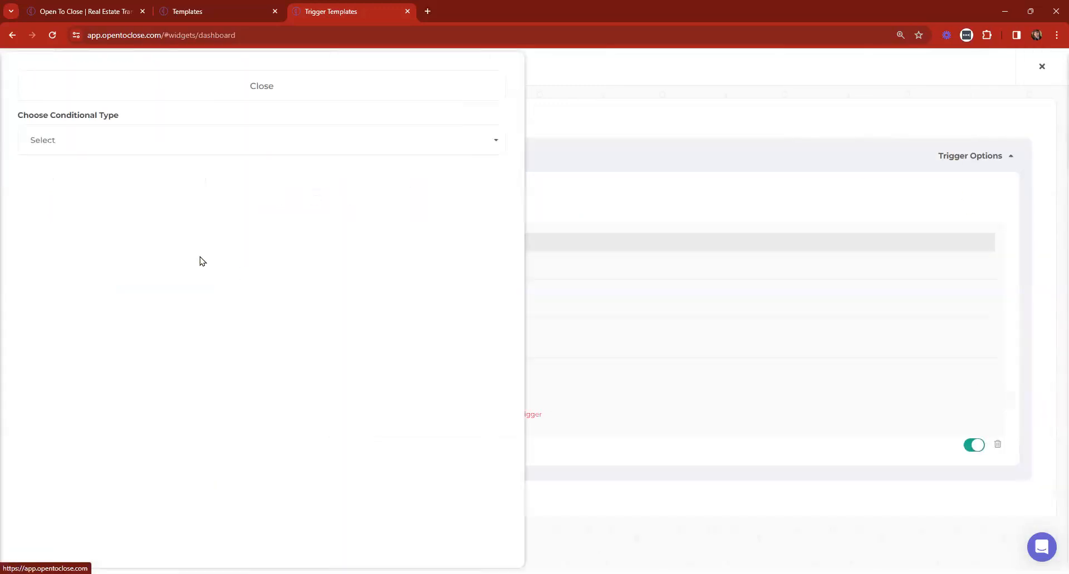
Add a Property Field condition: File Status Is Equal To Cancelled
click(53, 150)
click(62, 220)
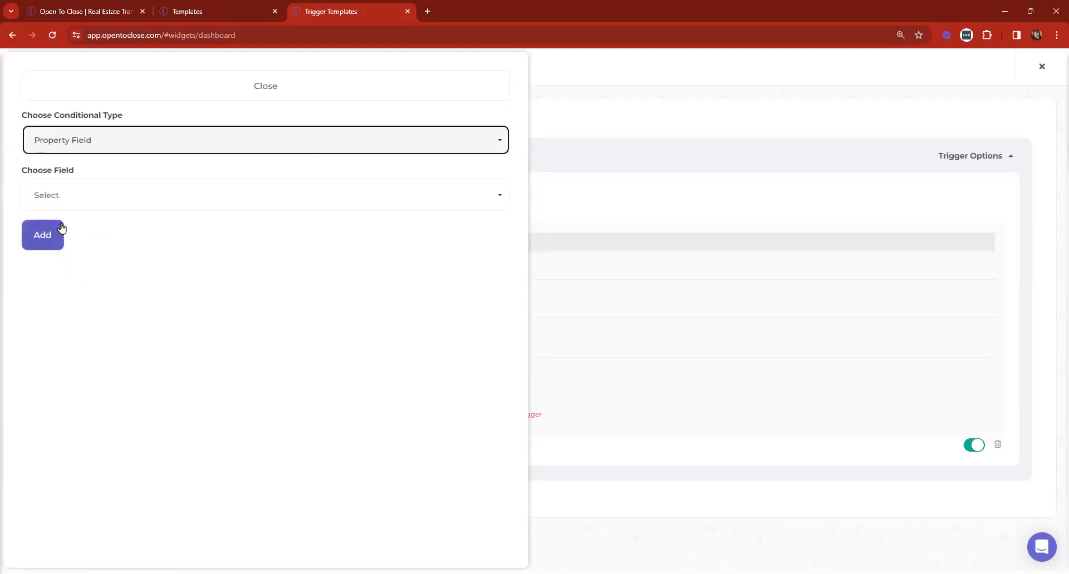
click(58, 193)
text(cline)
key(BackSpace)
key(BackSpace)
text(e)
key(BackSpace)
key(BackSpace)
key(BackSpace)
key(BackSpace)
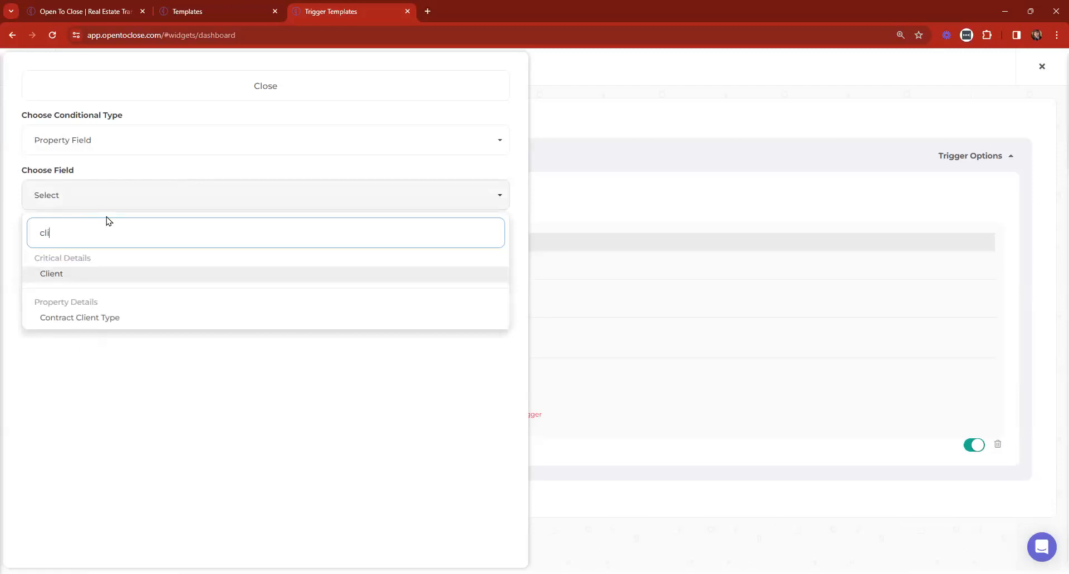
text(file)
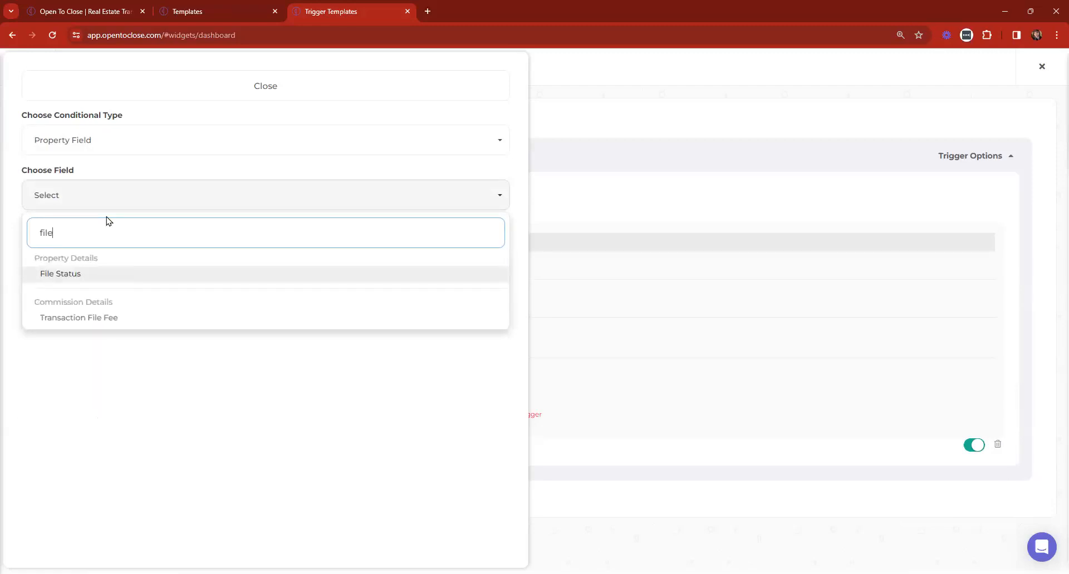
click(71, 273)
click(65, 254)
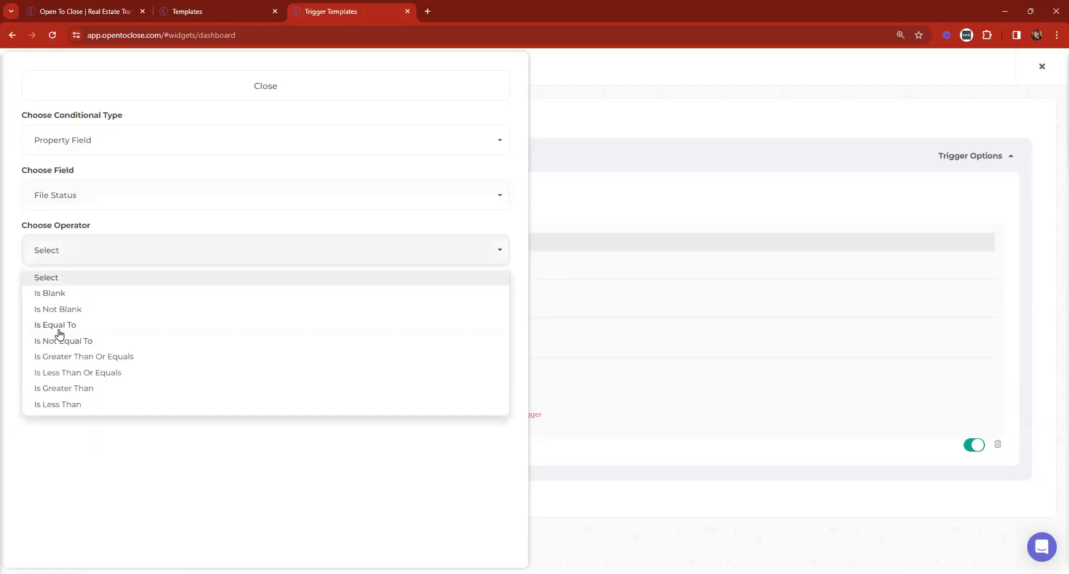
click(59, 325)
click(72, 300)
scroll(74, 419, down, 3)
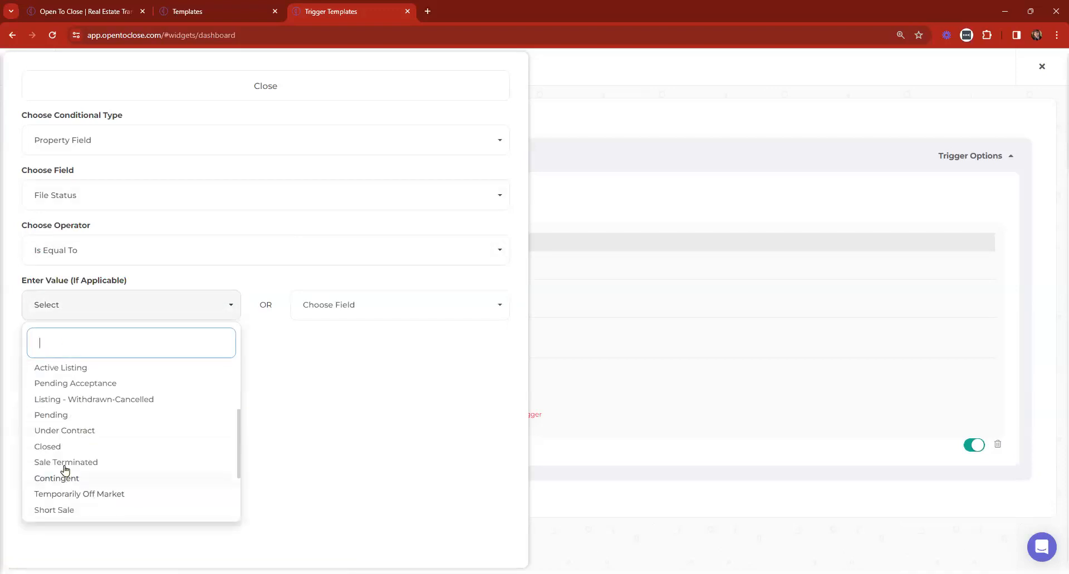
scroll(76, 456, up, 1)
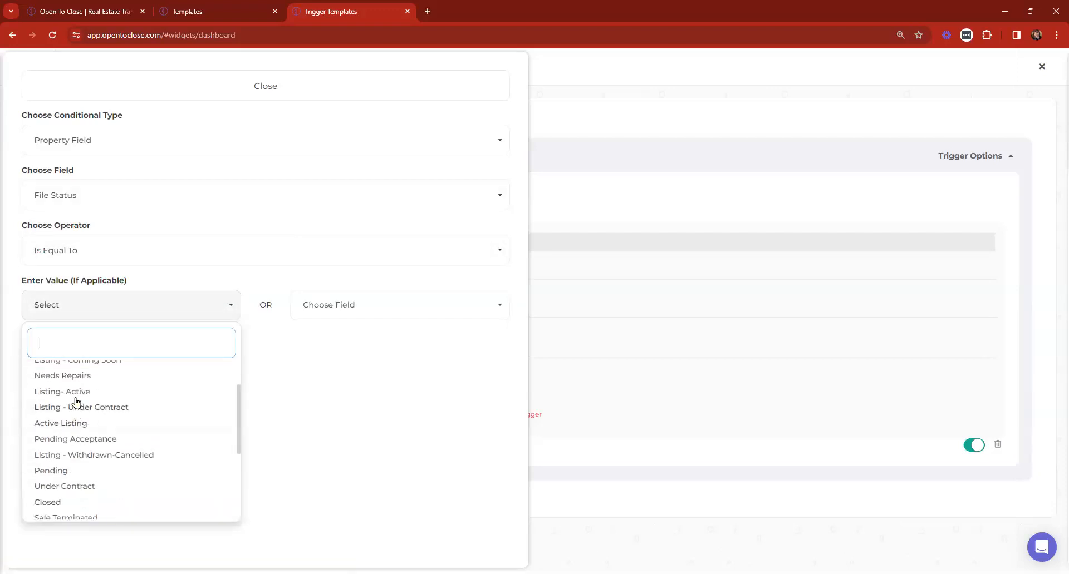
text(ca)
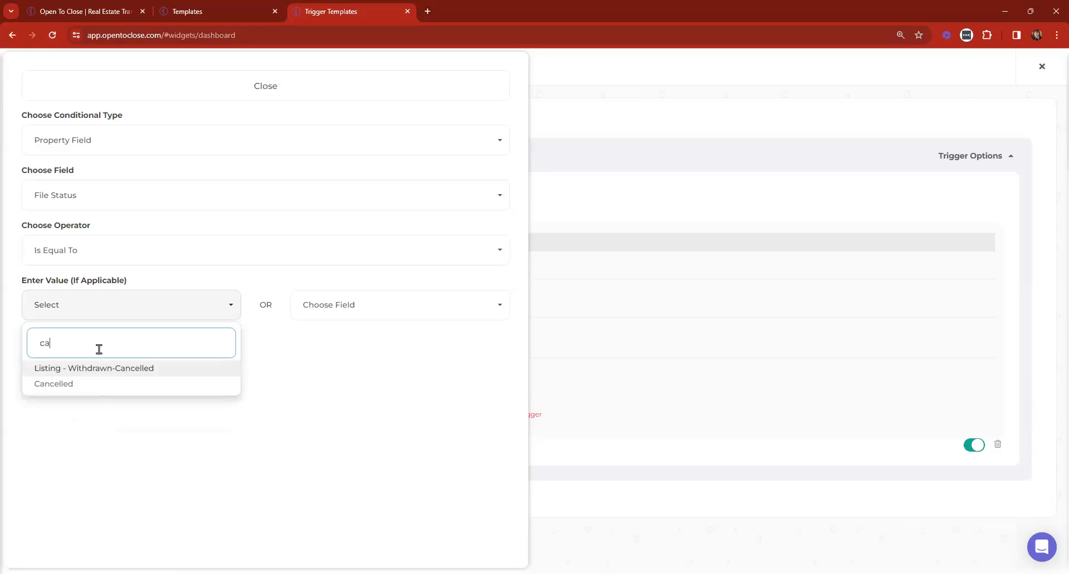
click(72, 387)
click(60, 354)
Add a child OR condition: File Status Is Equal To Terminated
click(72, 140)
click(128, 88)
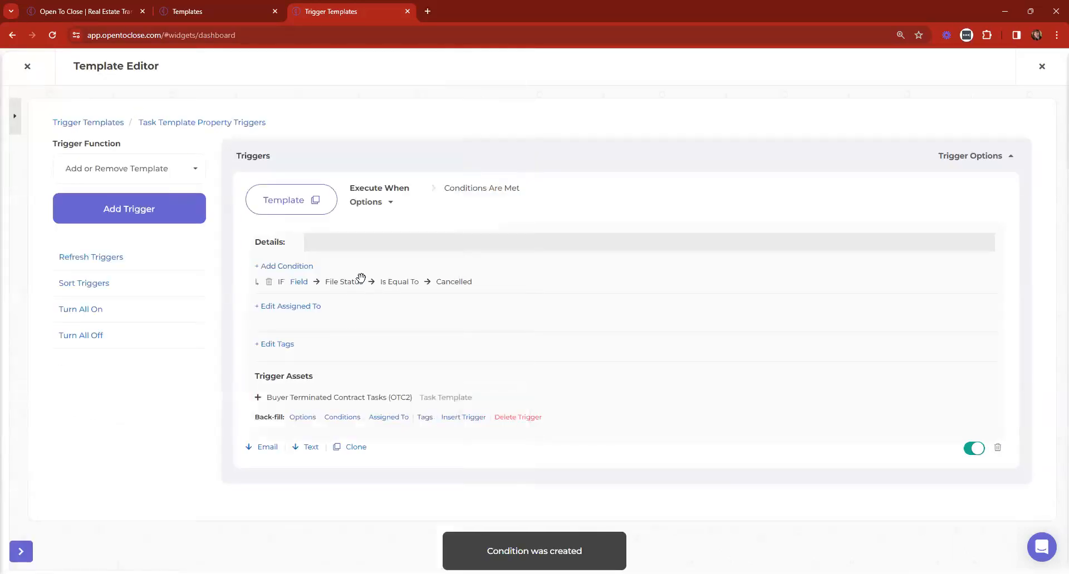
click(298, 283)
click(84, 184)
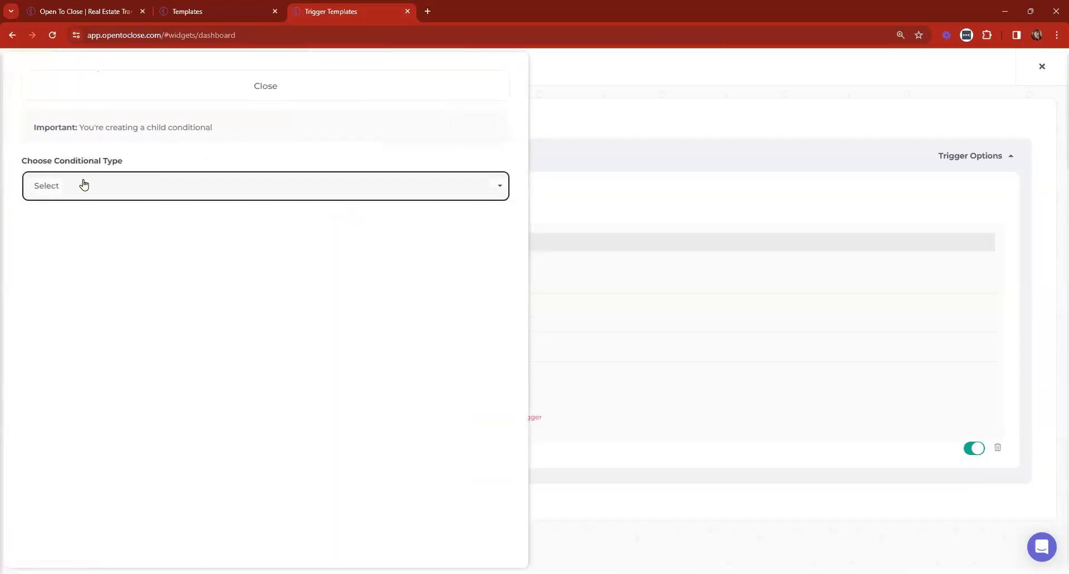
click(52, 279)
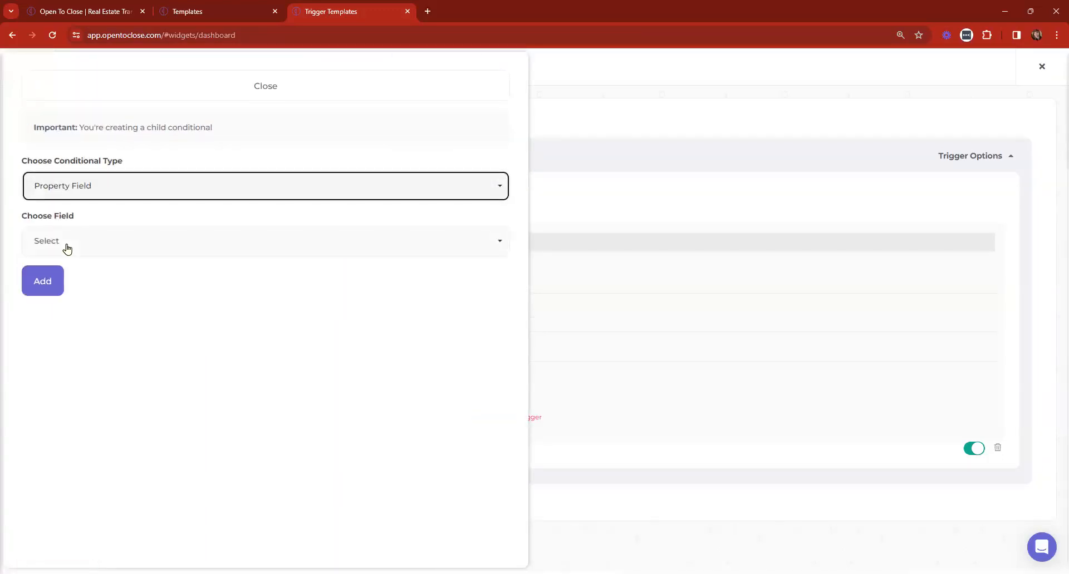
click(68, 245)
text(s)
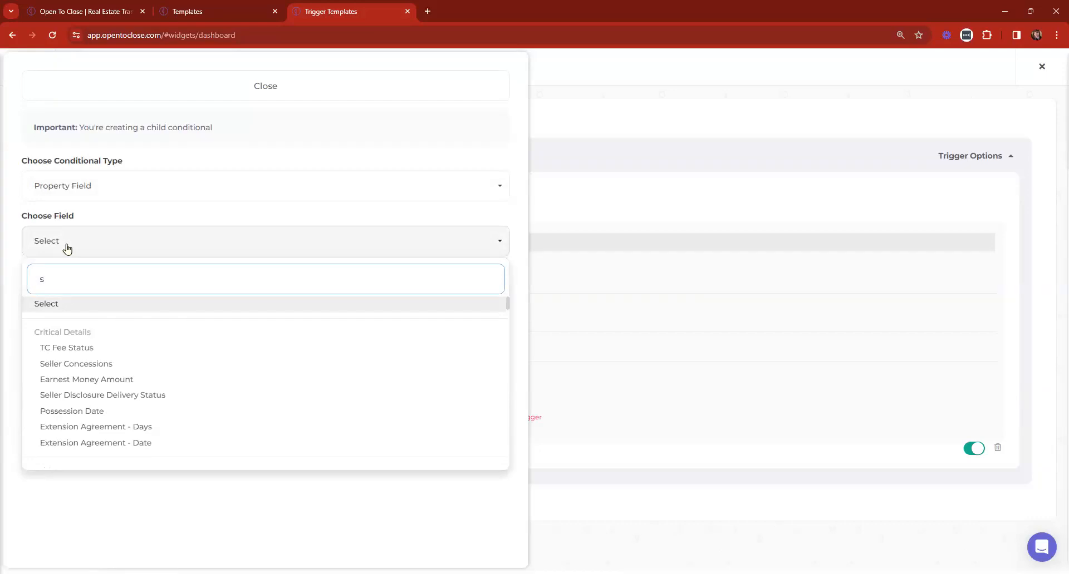
text(tat)
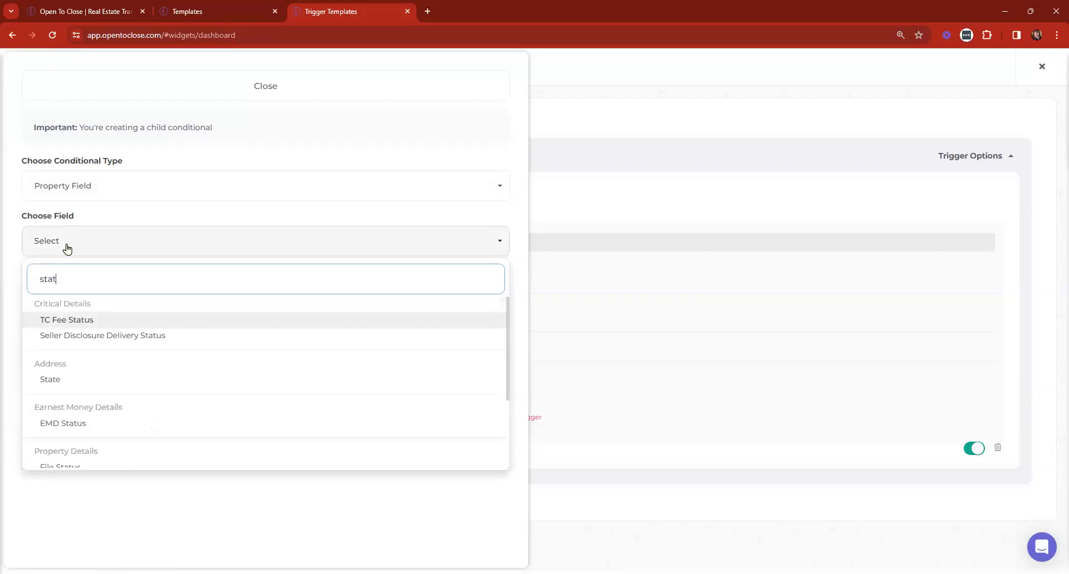
scroll(140, 334, down, 3)
click(52, 356)
click(66, 303)
click(61, 372)
click(56, 350)
scroll(83, 295, down, 5)
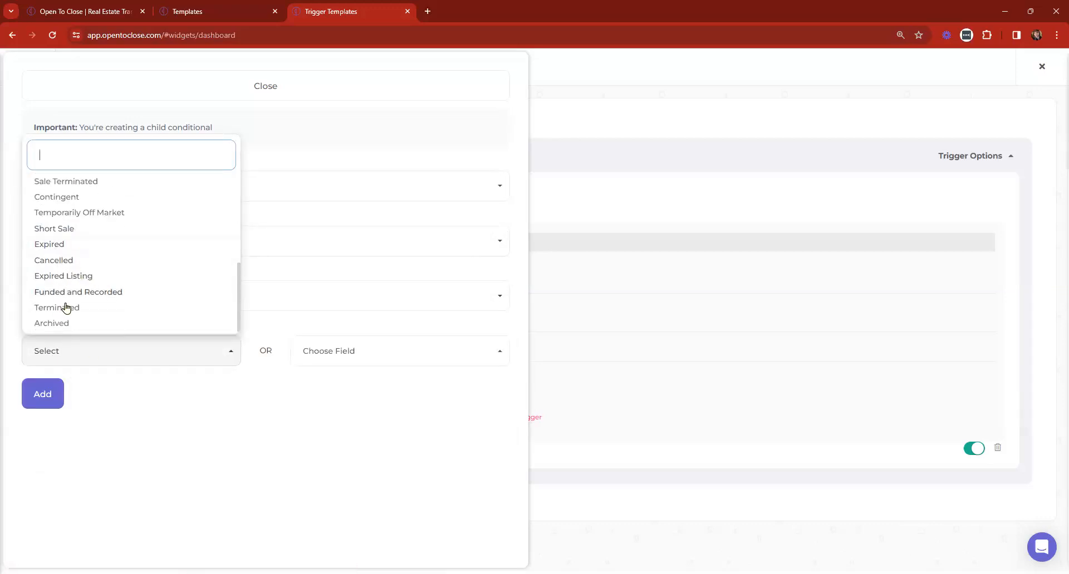
click(65, 308)
click(39, 396)
click(316, 96)
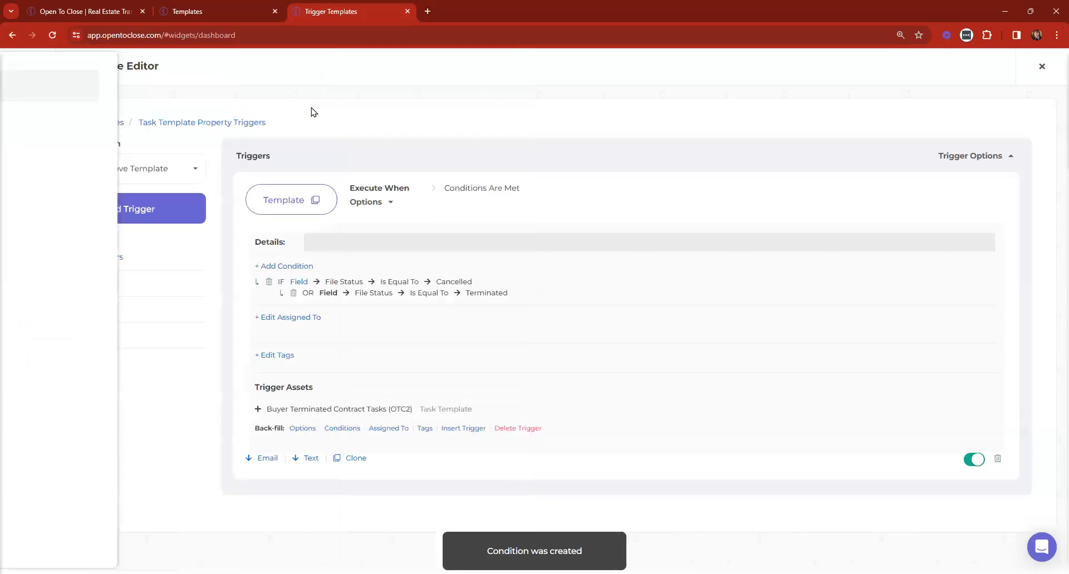
Copy the trigger asset's name and paste it into the Details field
drag(482, 410, 268, 408)
key(ctrl+c)
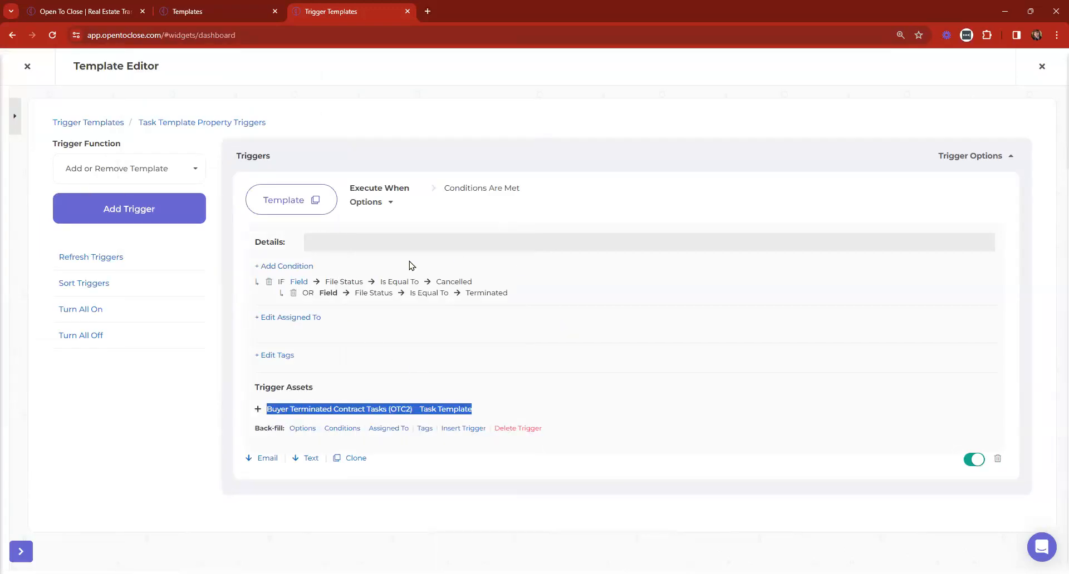
click(405, 242)
key(ctrl+v)
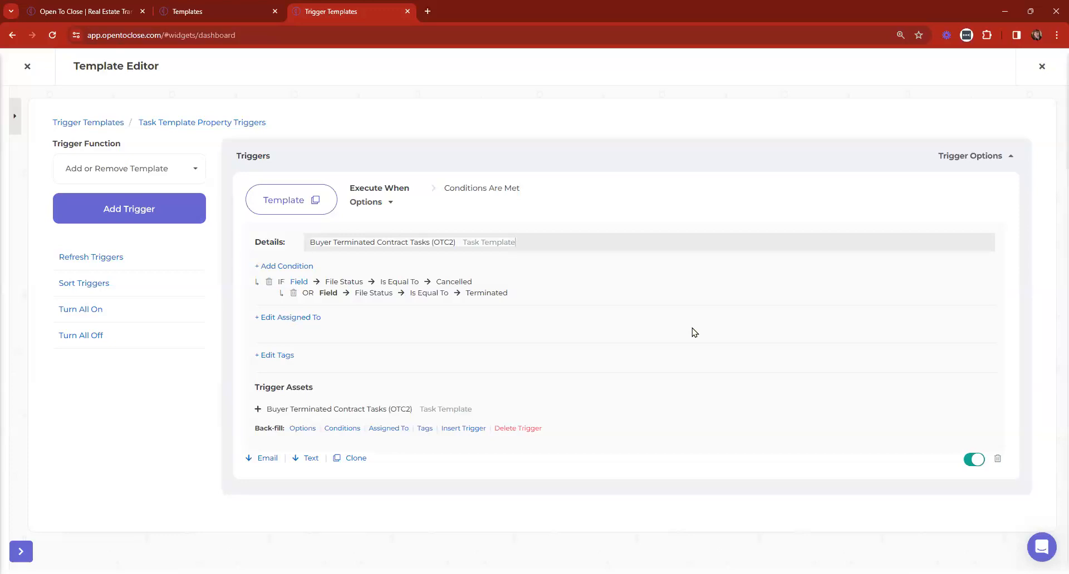
Return to the full list of trigger templates
click(58, 122)
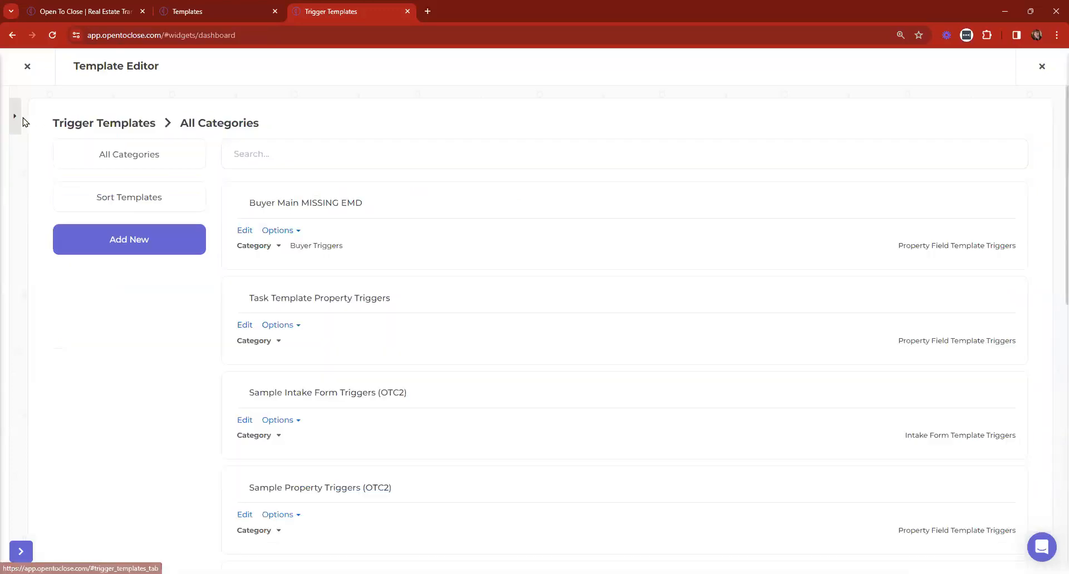
Reorder templates: Buyer Main Under Contract TRIGGERS (OTC2) first, Fields - Buyer & Seller second
click(125, 196)
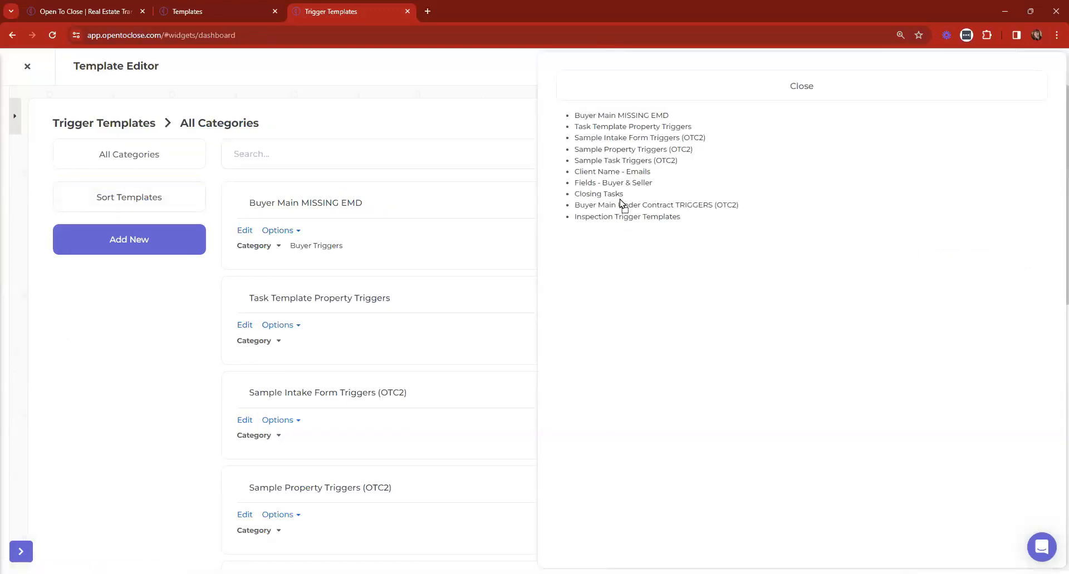
drag(622, 205, 592, 113)
drag(606, 194, 616, 138)
click(666, 90)
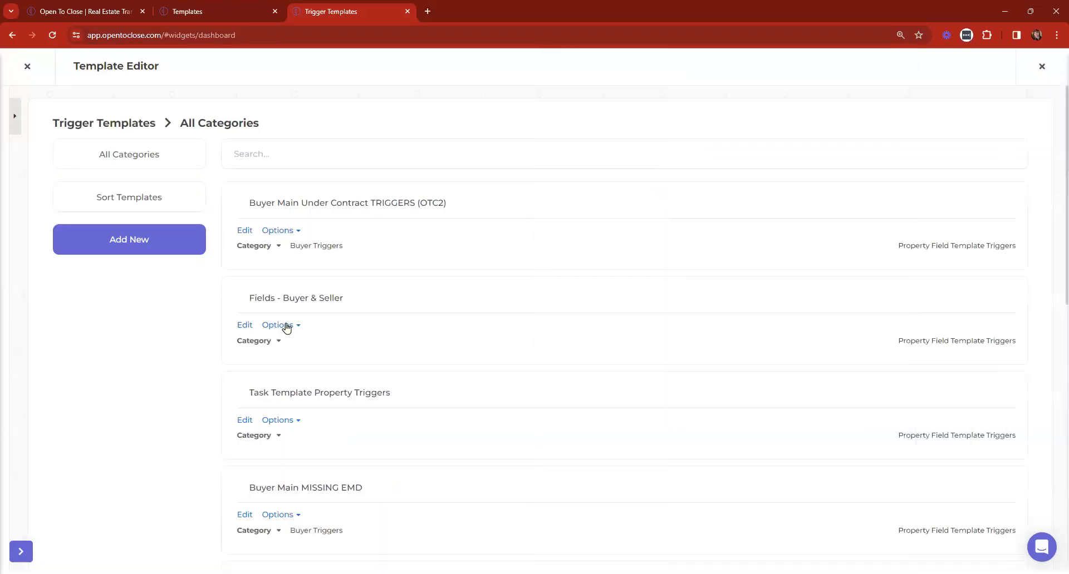
Retitle the first template to 'Buyer Main Under Contract - Email TRIGGERS (OTC2)'
click(249, 298)
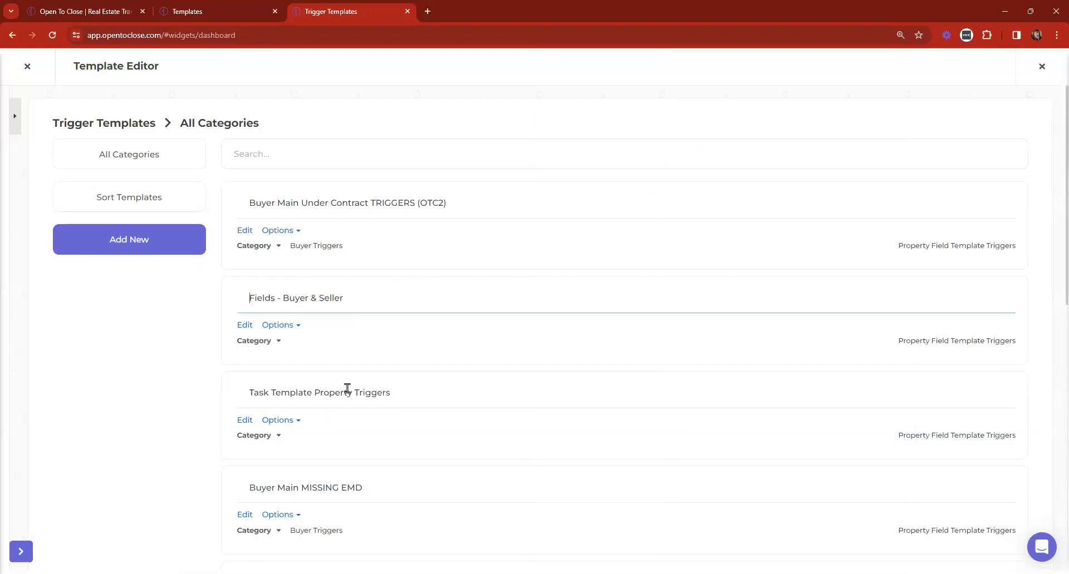
click(392, 203)
click(365, 202)
text(- Email)
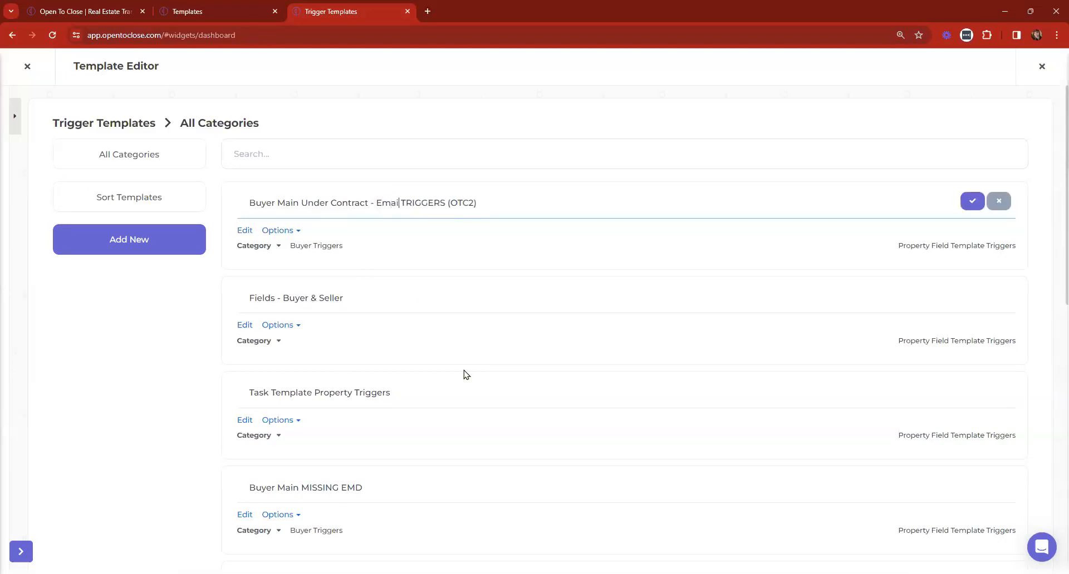
key(Return)
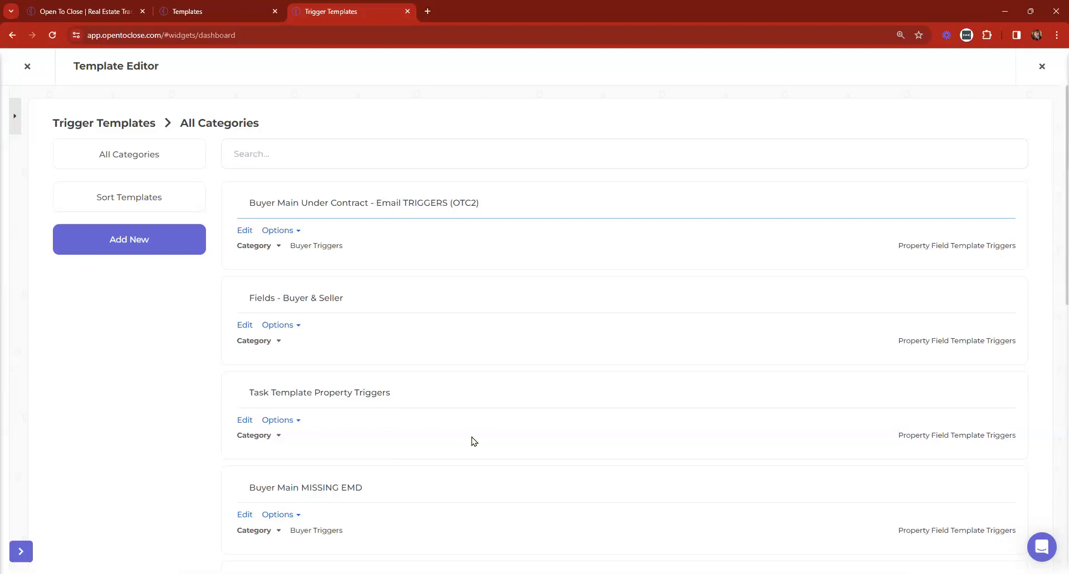
click(14, 123)
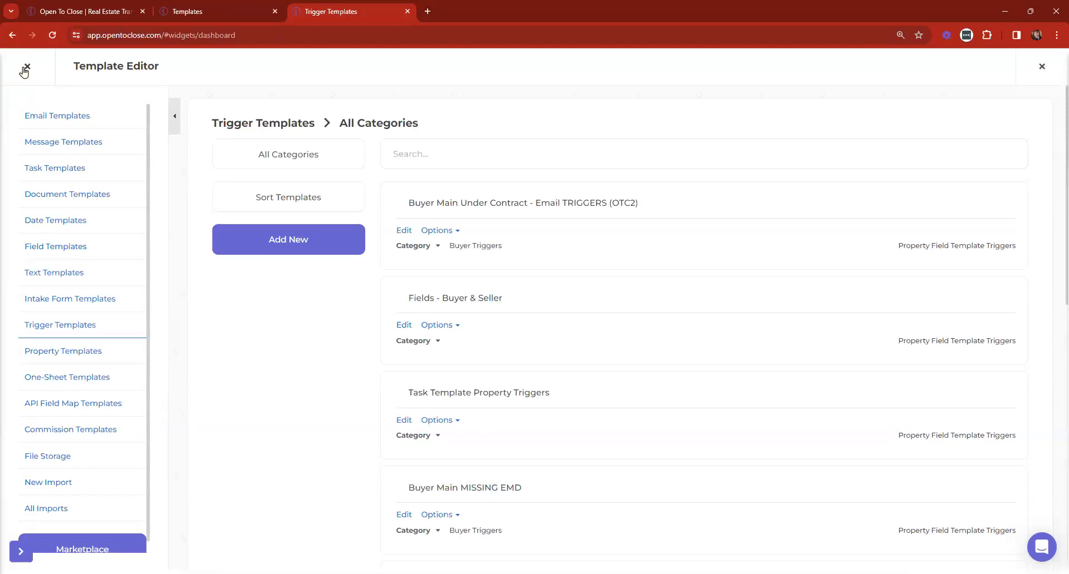
Close the Template Editor and disconnect Google in Settings > Apps & API's
click(26, 67)
click(44, 109)
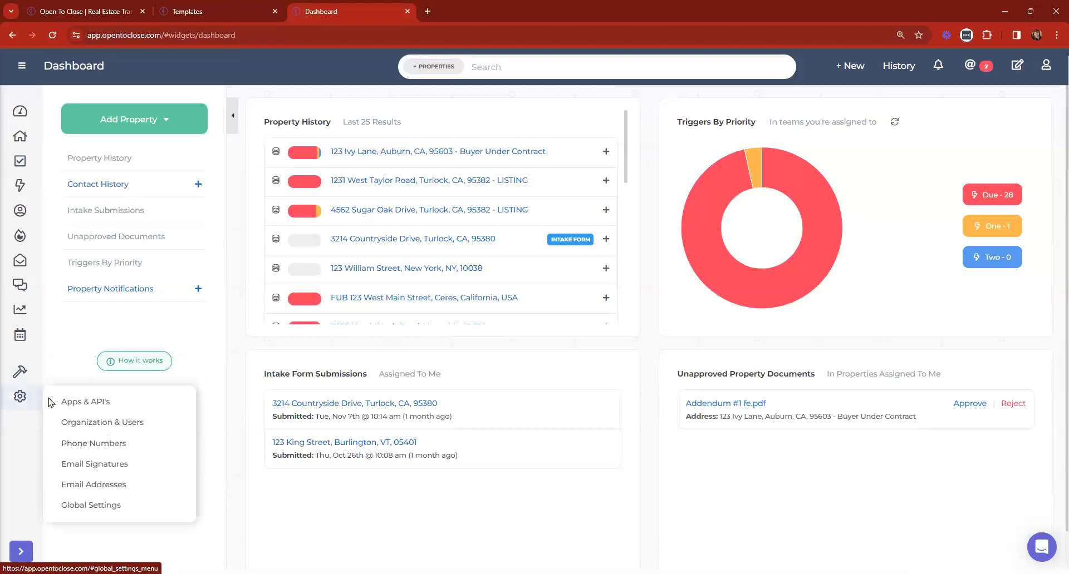
click(50, 402)
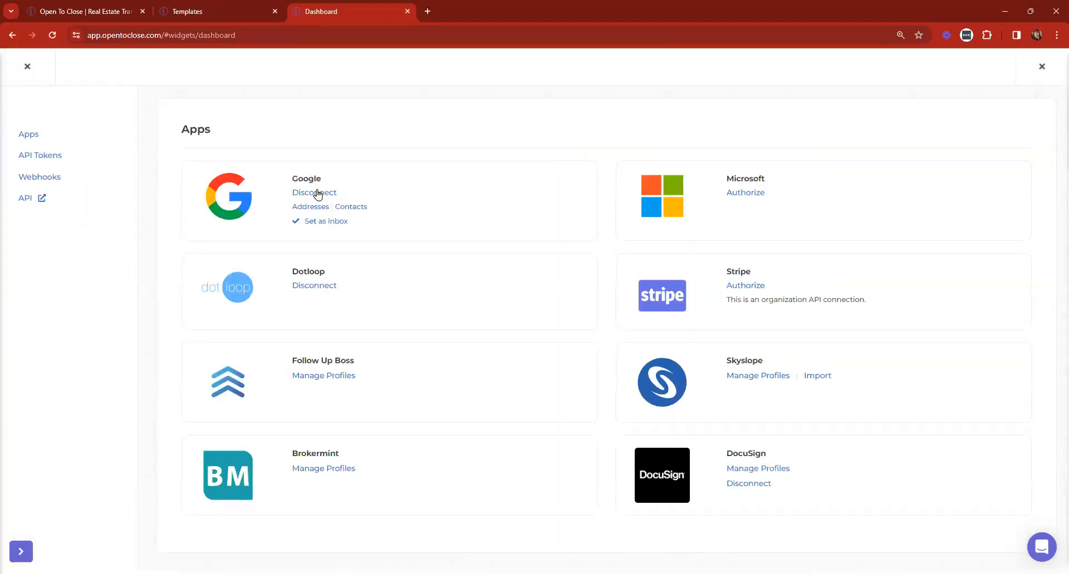
click(317, 194)
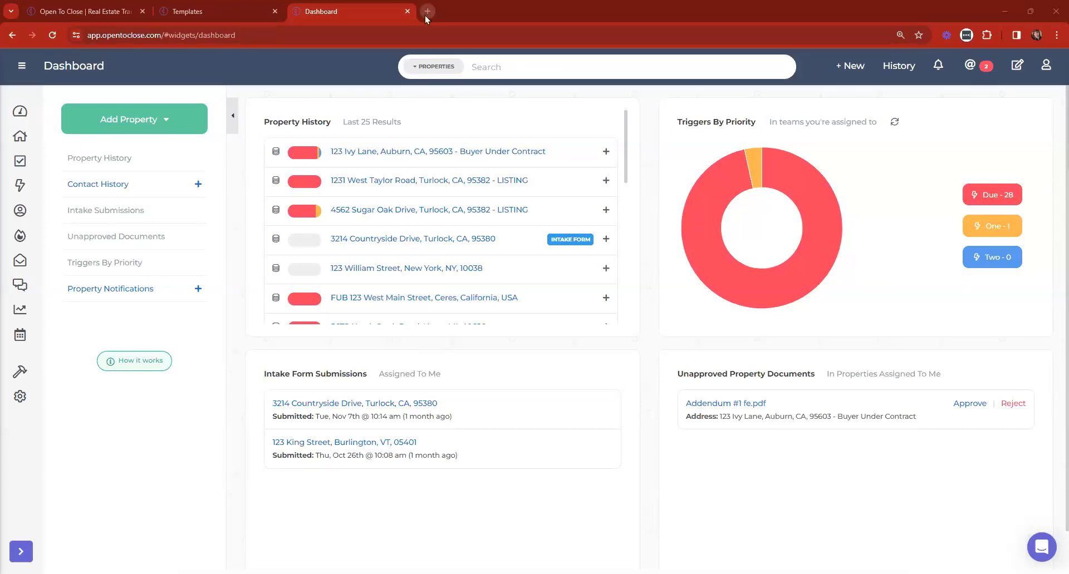
Delete all Open To Close connections on Google's third-party permissions page, then close it
click(275, 11)
click(297, 12)
text(https://myaccount.google.com/permissions?continue=https%3A%2F%2Fmyaccount.google.com%2Fsecurity)
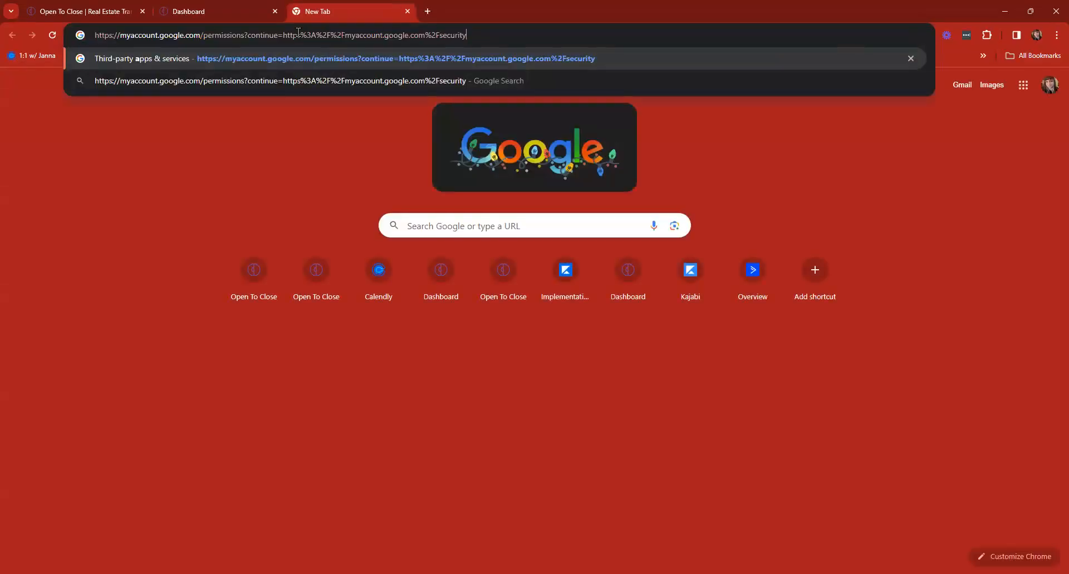
key(Return)
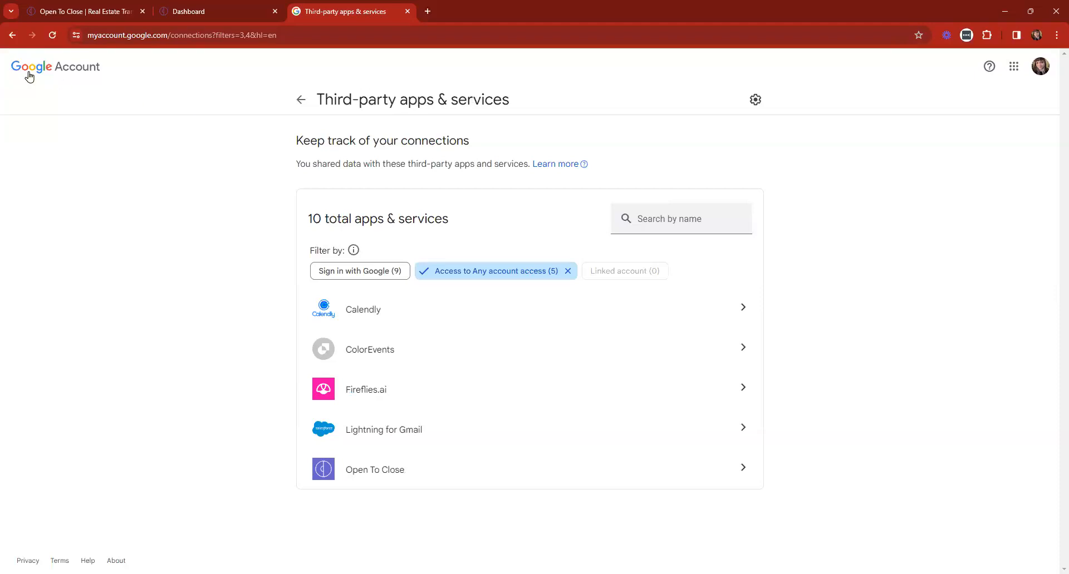
click(378, 475)
scroll(441, 258, down, 4)
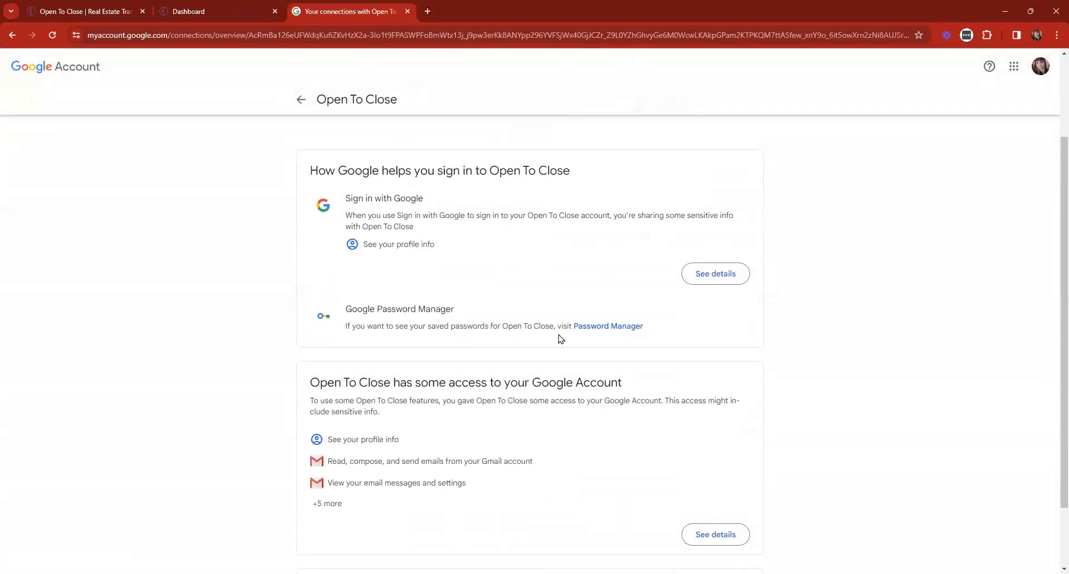
click(503, 507)
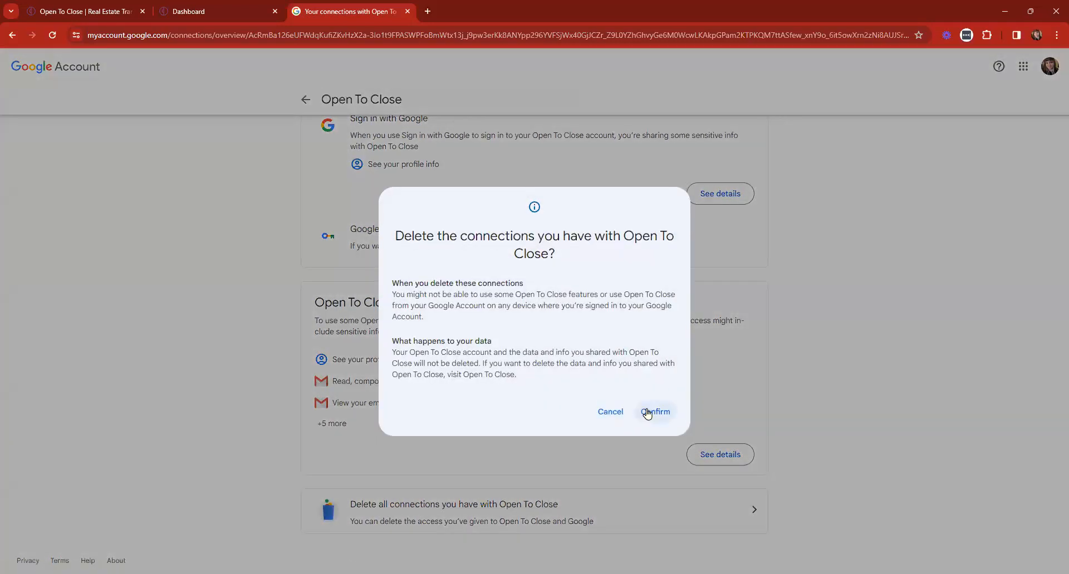
click(651, 478)
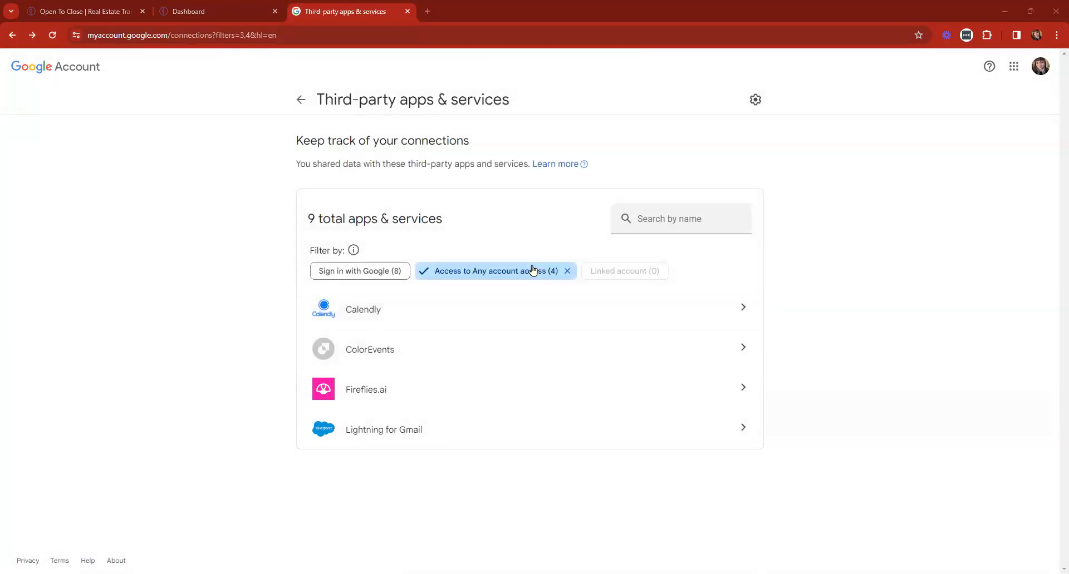
click(223, 11)
click(408, 11)
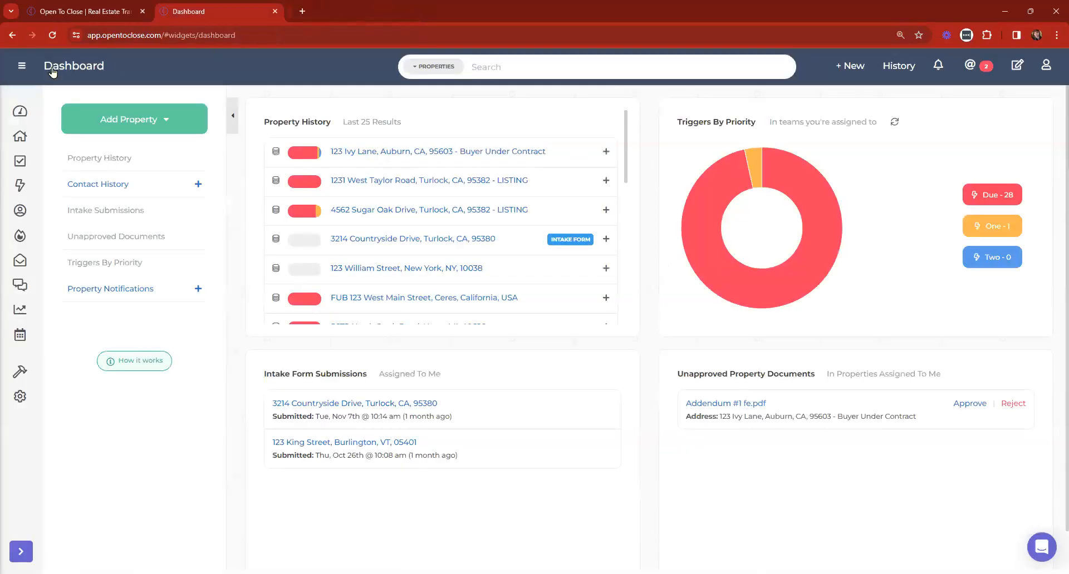
Reconnect Google from Apps & API's: confirm whitelisting, choose the account, allow access
mouse_move(25, 111)
click(39, 421)
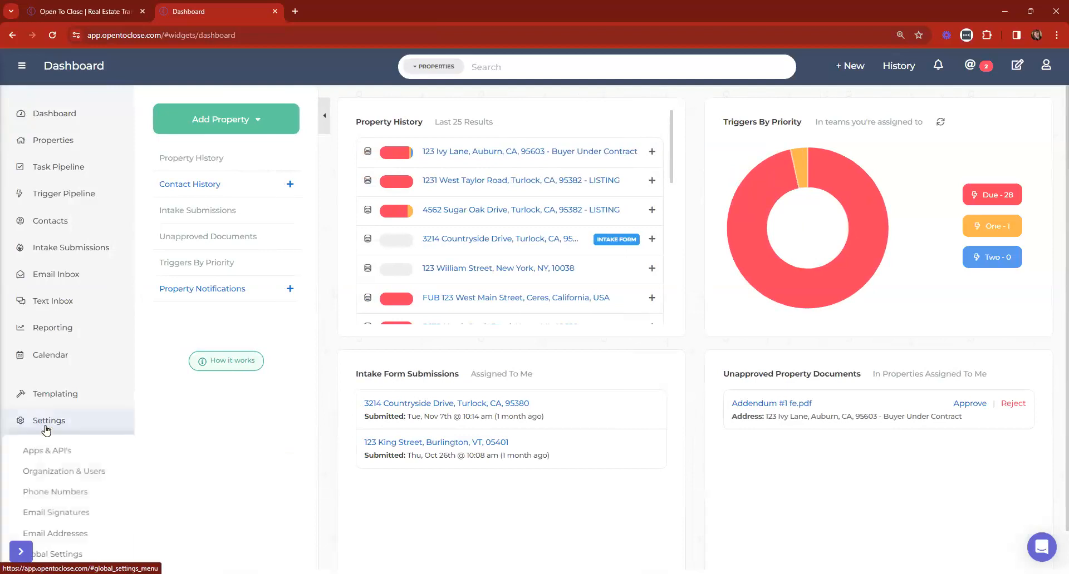
click(35, 449)
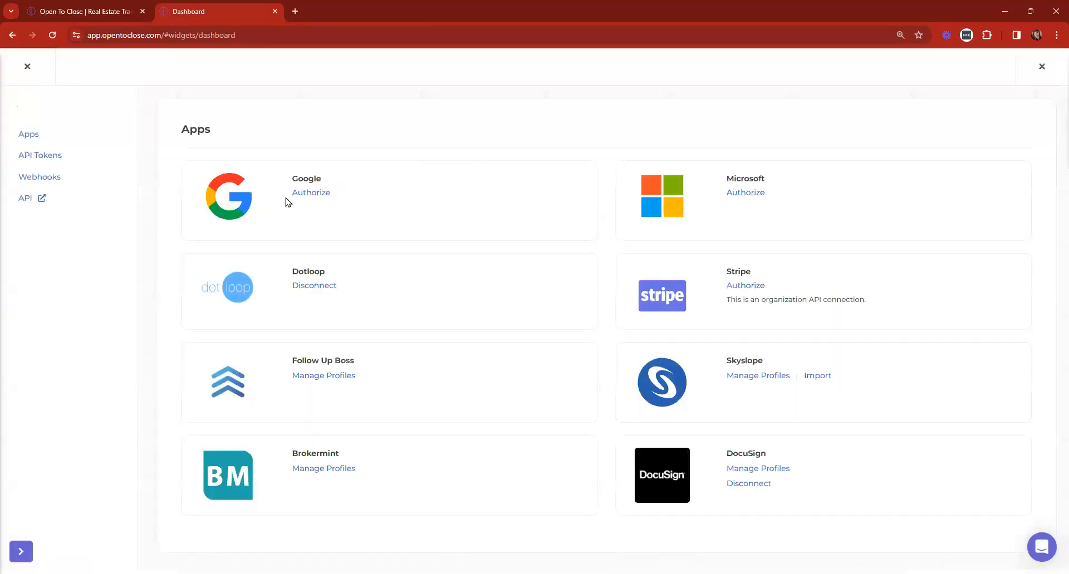
click(307, 193)
scroll(490, 279, down, 5)
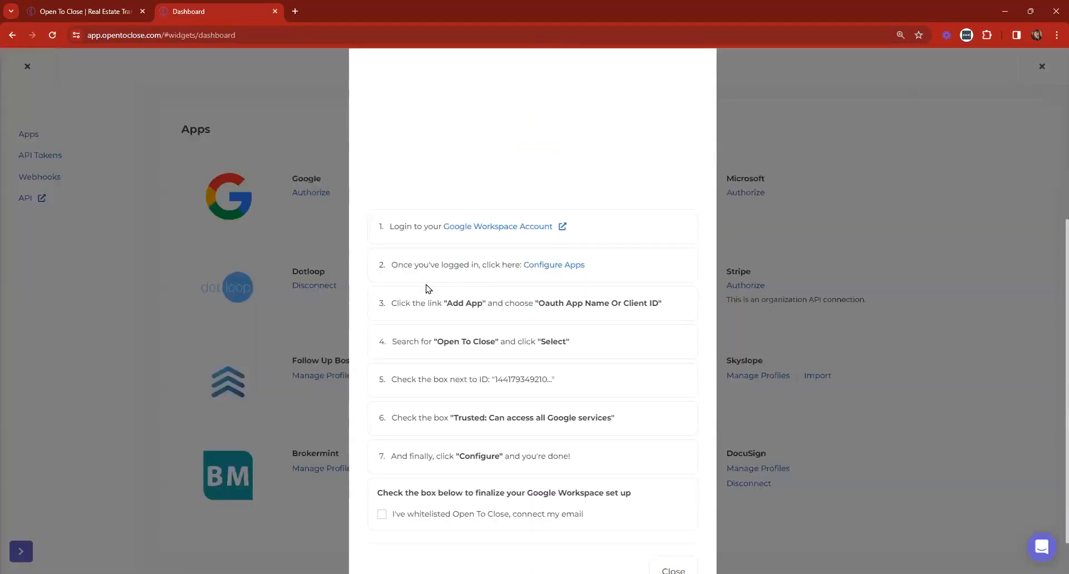
scroll(448, 446, down, 1)
click(450, 466)
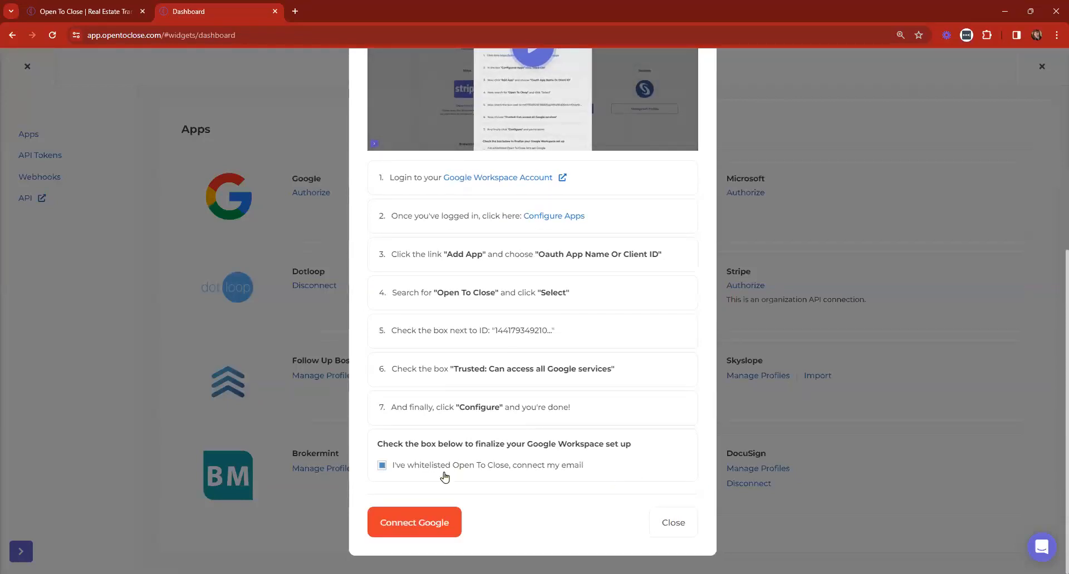
click(412, 522)
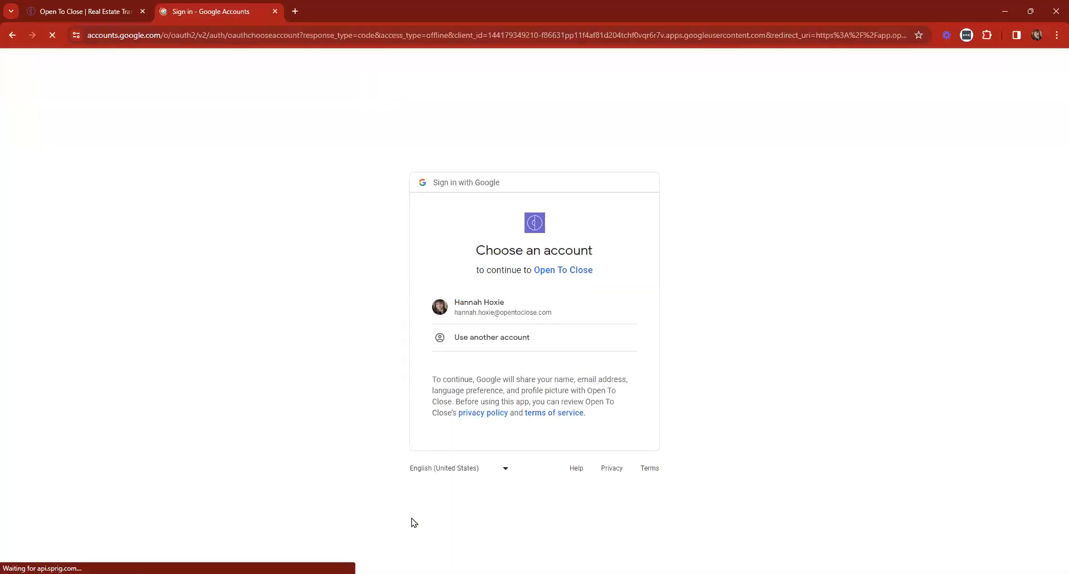
click(473, 312)
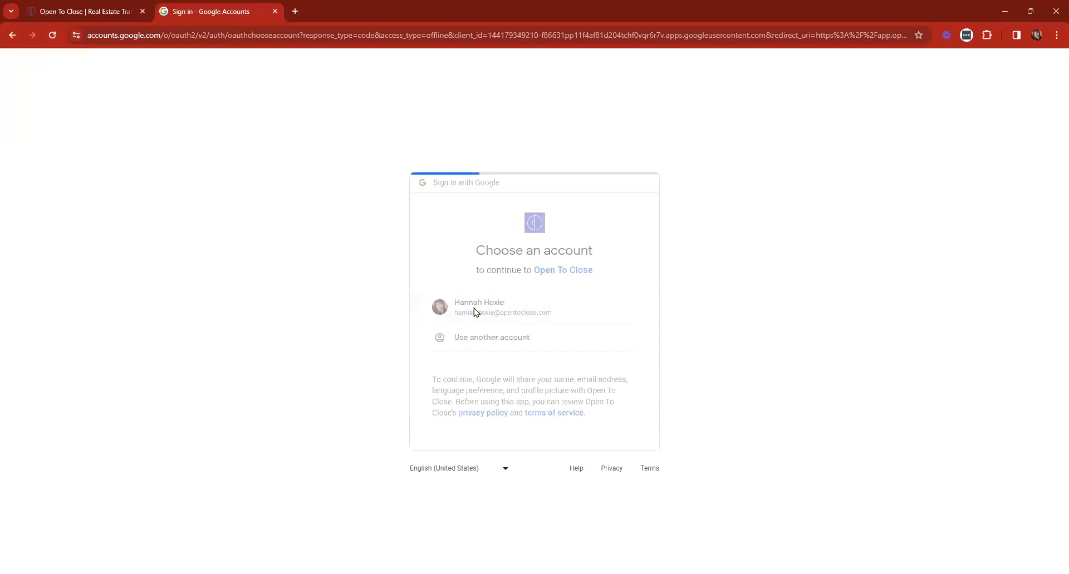
scroll(490, 328, down, 3)
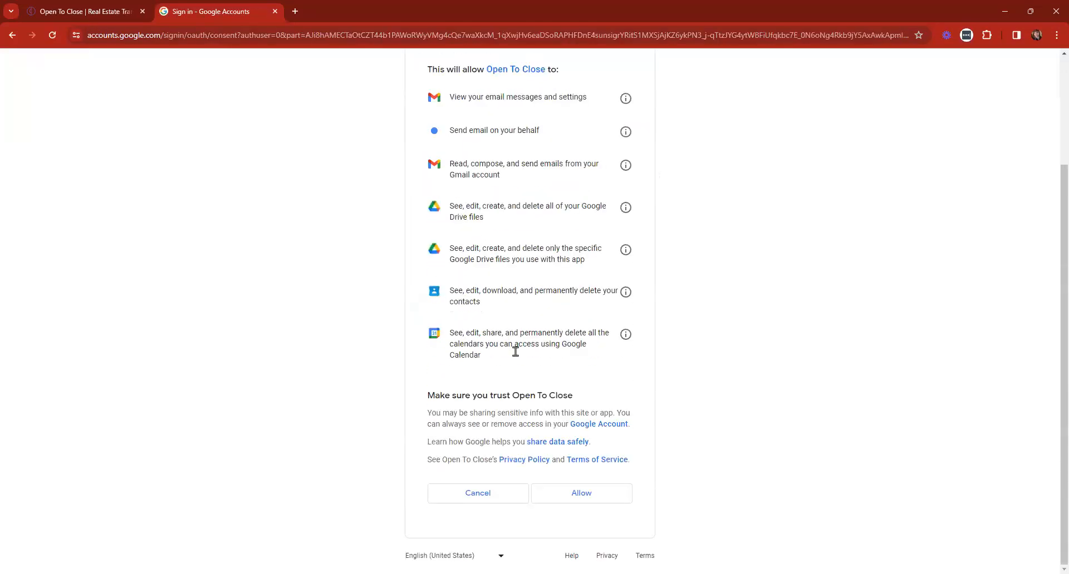
click(608, 494)
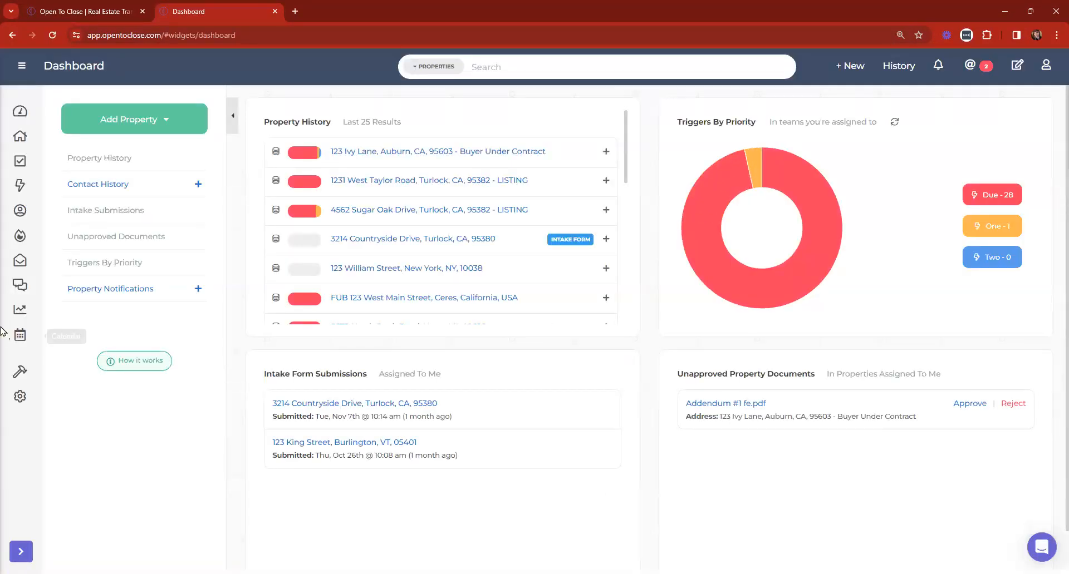
Check Google shows connected in Apps & API's and Open To Close is listed in Google's third-party apps
click(49, 403)
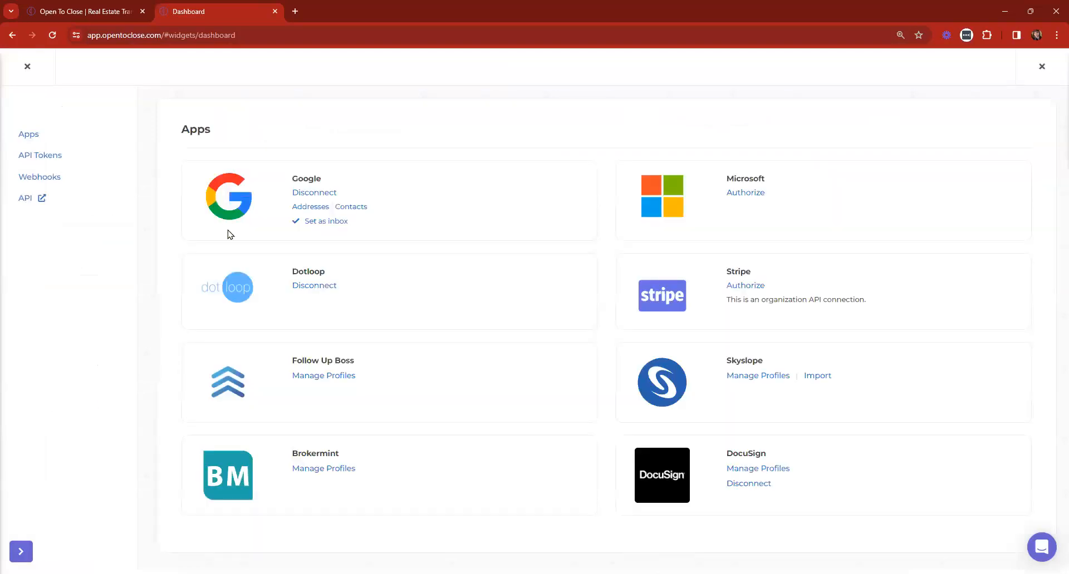
click(296, 11)
key(ctrl+v)
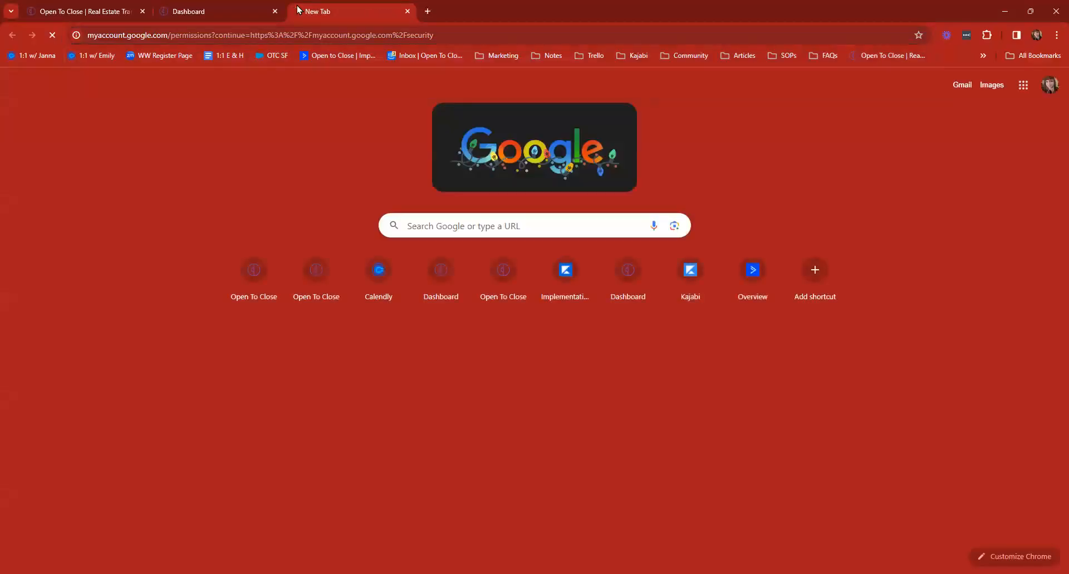
key(Return)
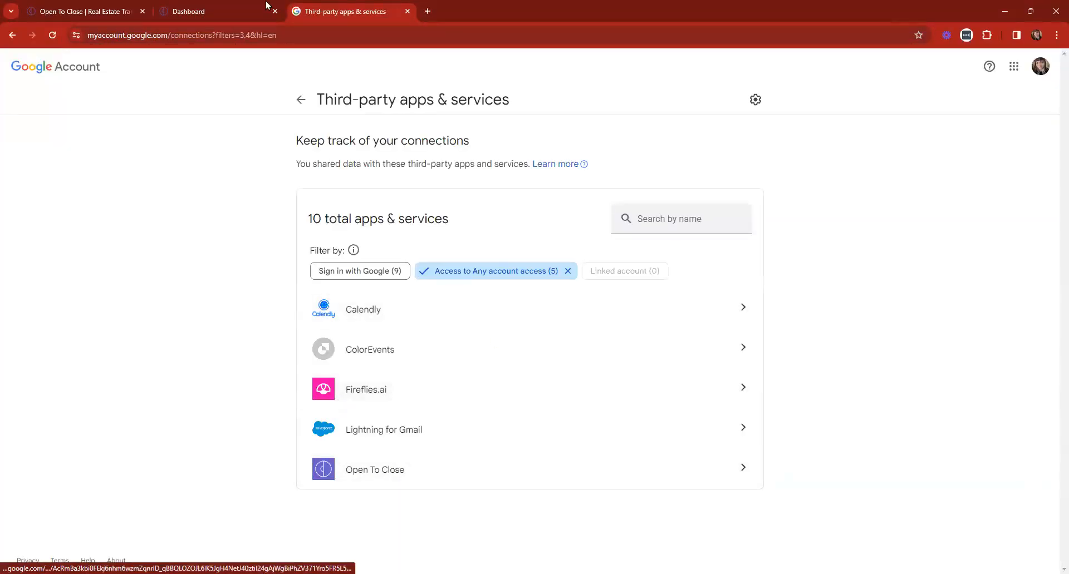
key(ctrl+shift+Tab)
click(27, 67)
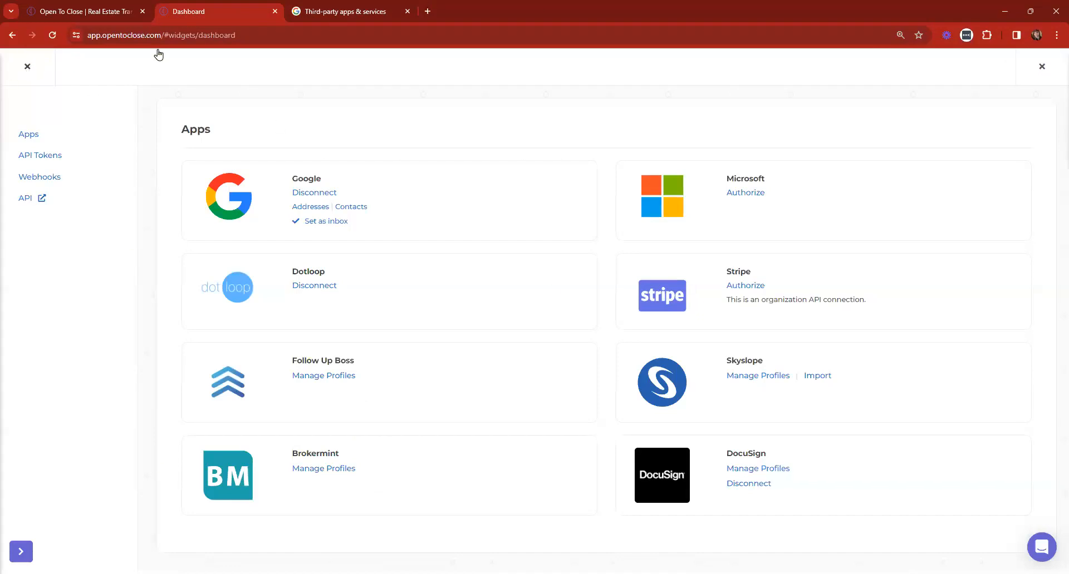
click(408, 11)
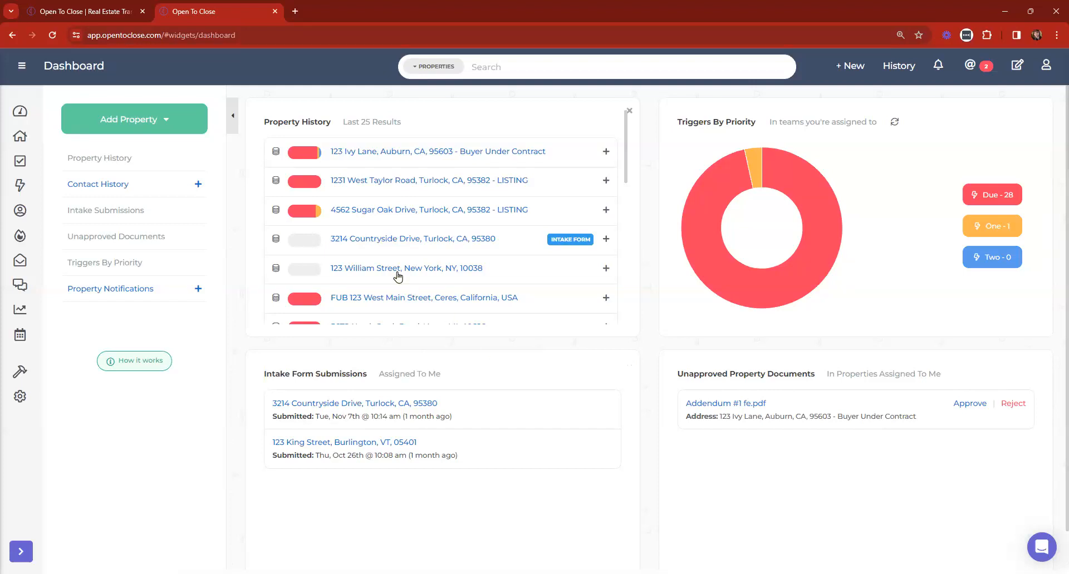
click(354, 241)
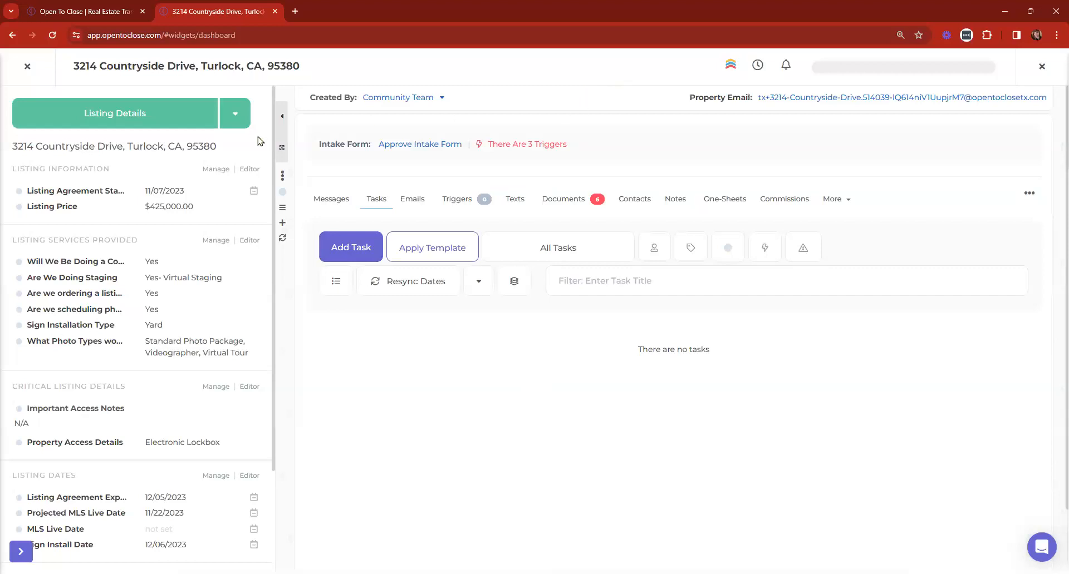
Set the property's Default Send From Email to another connected address in Defaults & Settings
click(236, 119)
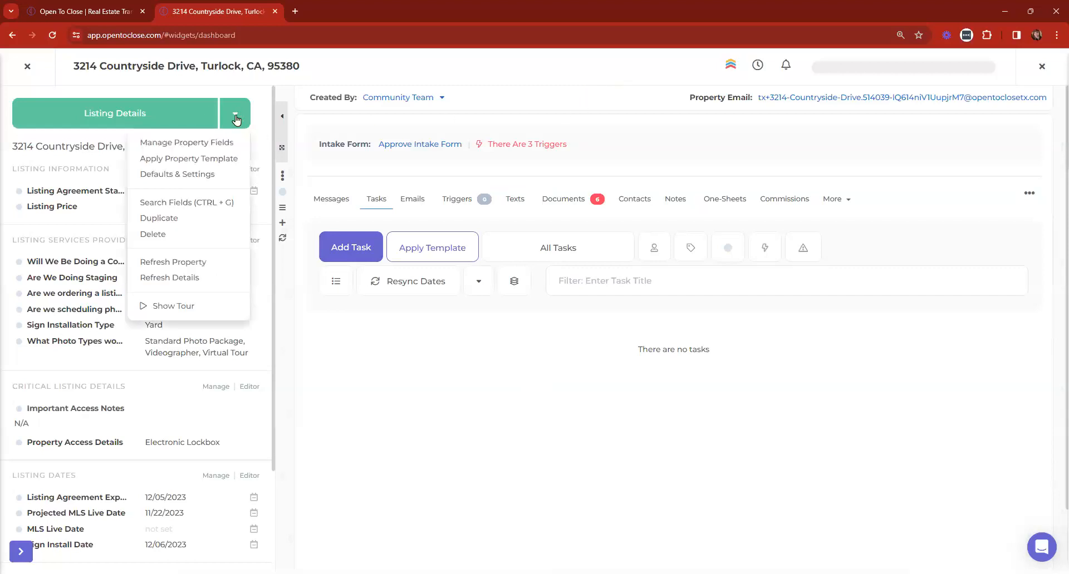
click(177, 175)
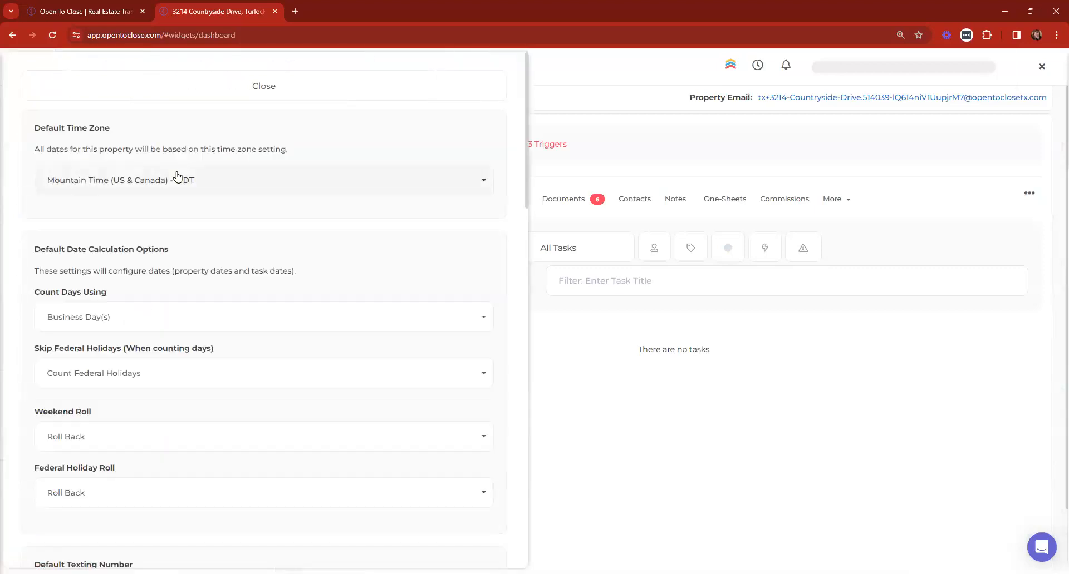
scroll(177, 177, down, 8)
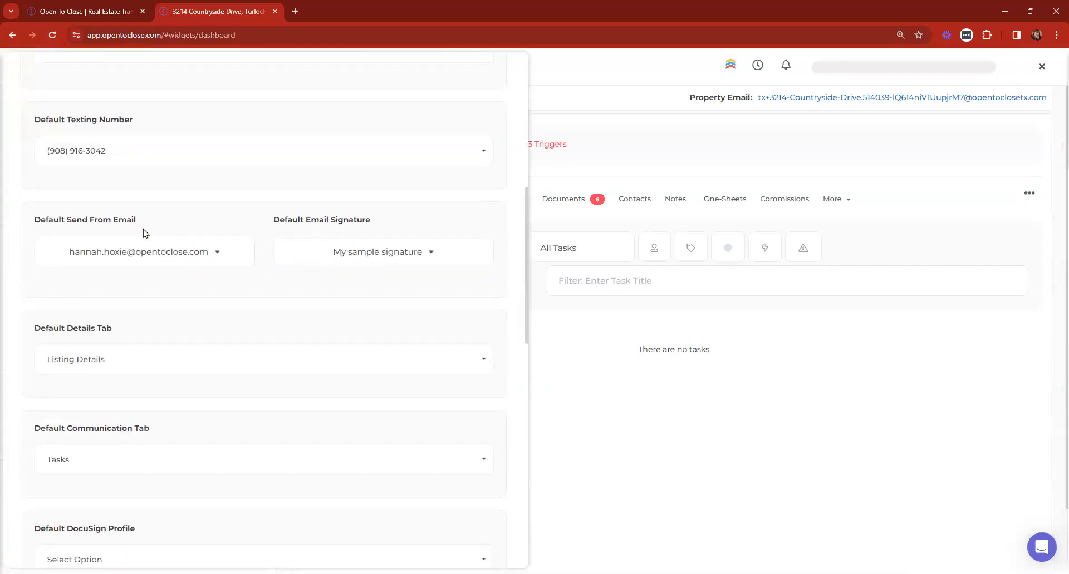
triple_click(47, 230)
click(91, 254)
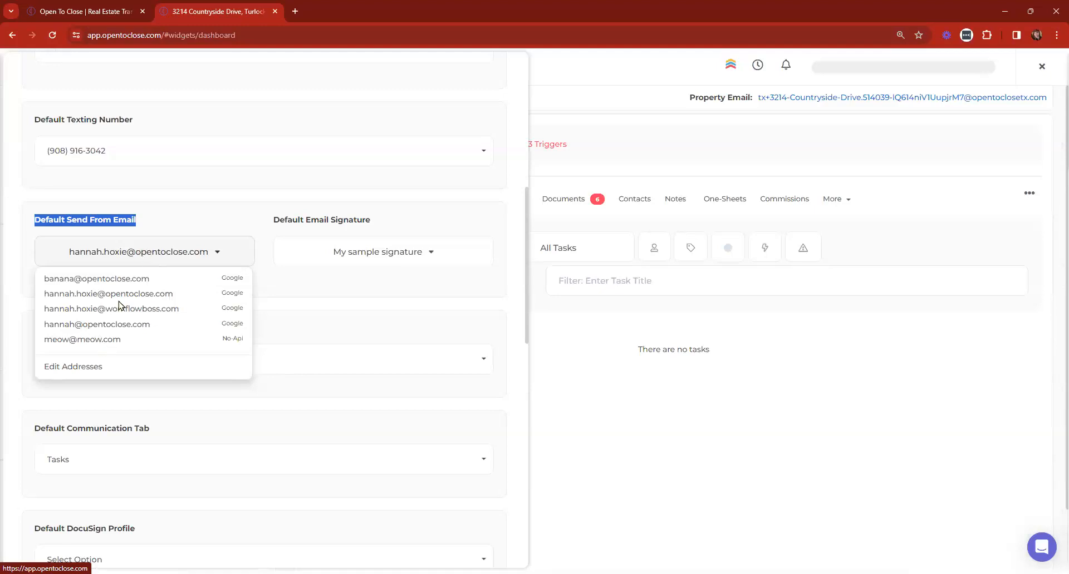
click(87, 325)
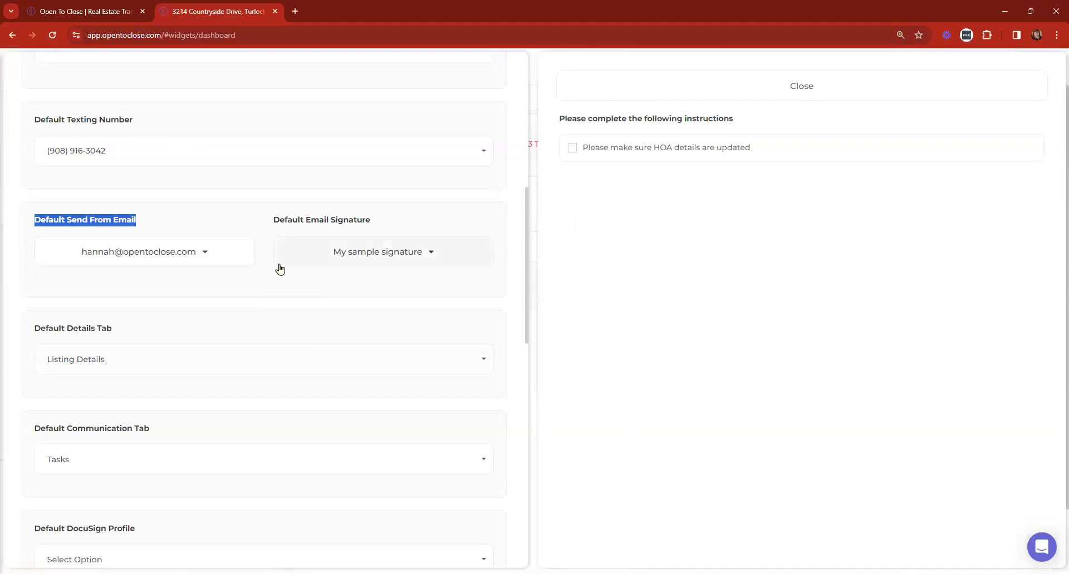
scroll(294, 328, up, 7)
scroll(294, 333, up, 1)
click(358, 91)
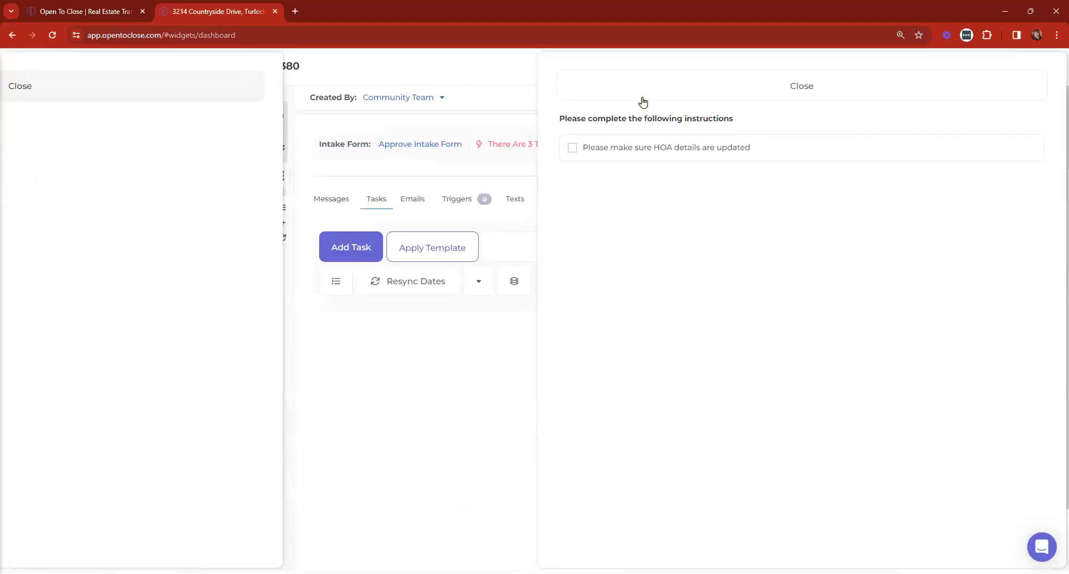
click(643, 93)
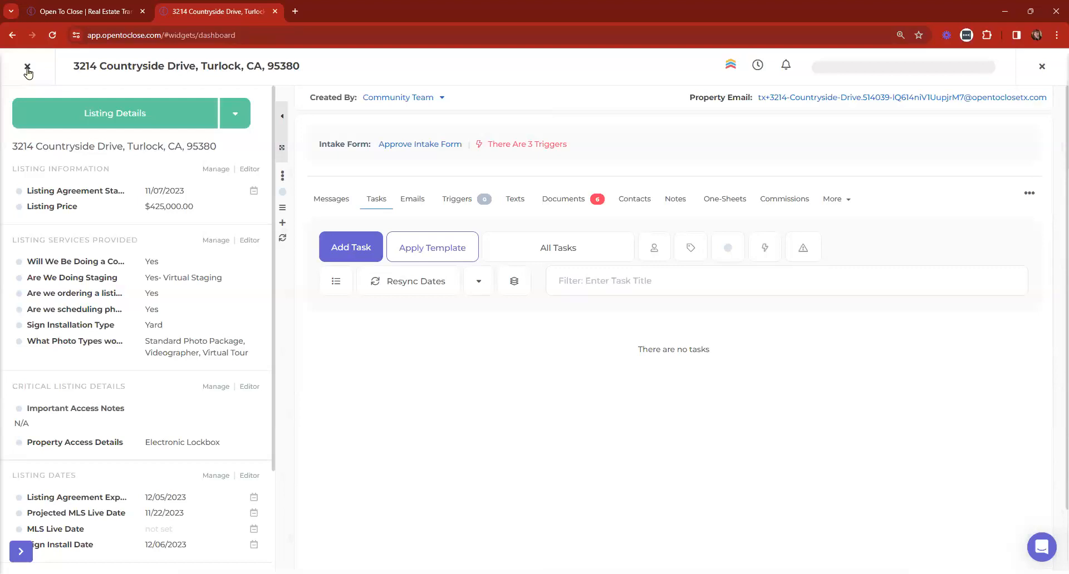
Recheck the property's default settings, then return to the Dashboard
click(235, 114)
click(164, 174)
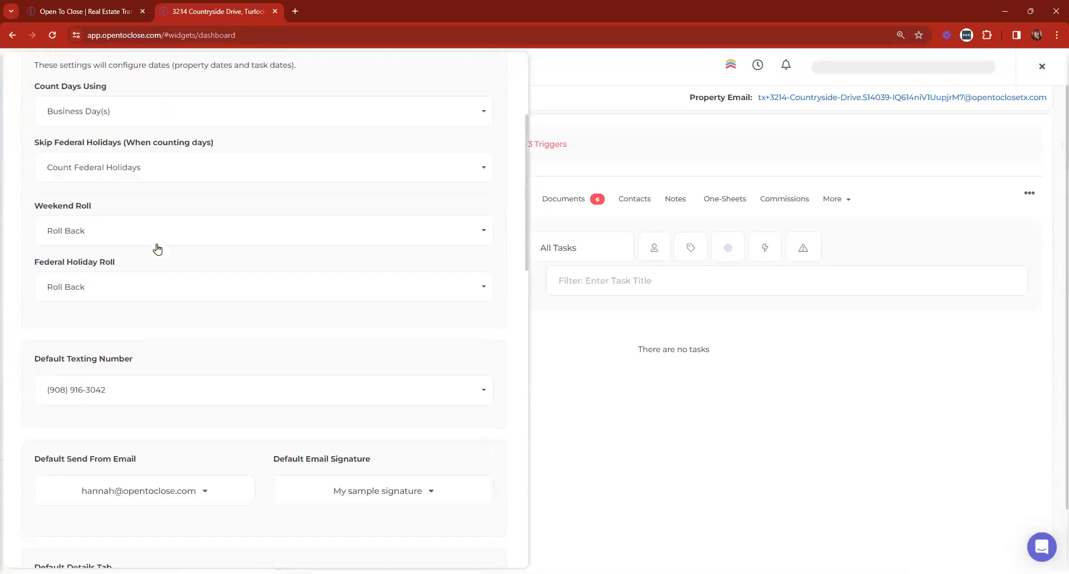
scroll(158, 249, down, 4)
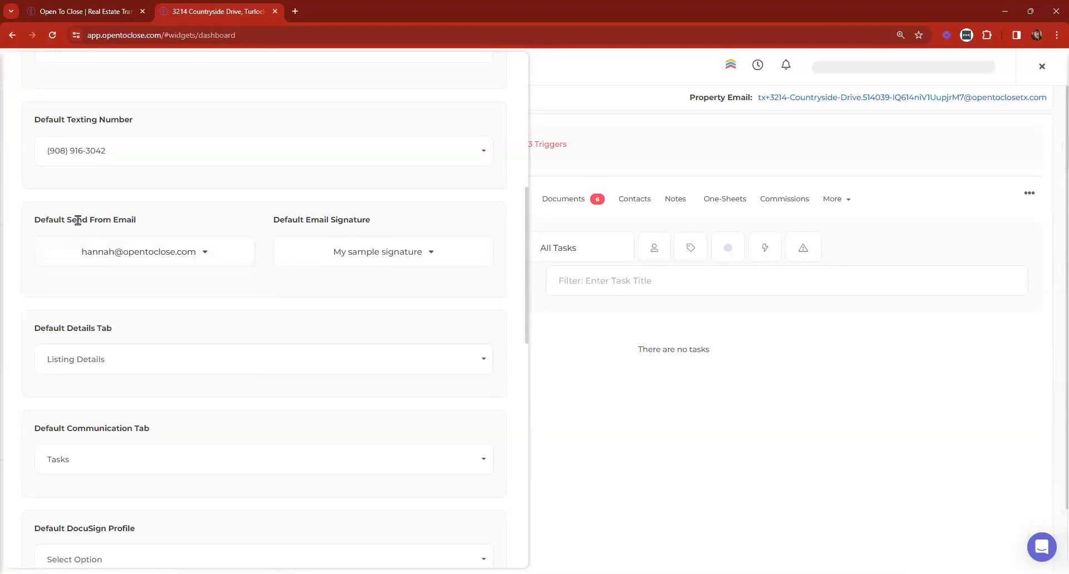
scroll(178, 382, up, 8)
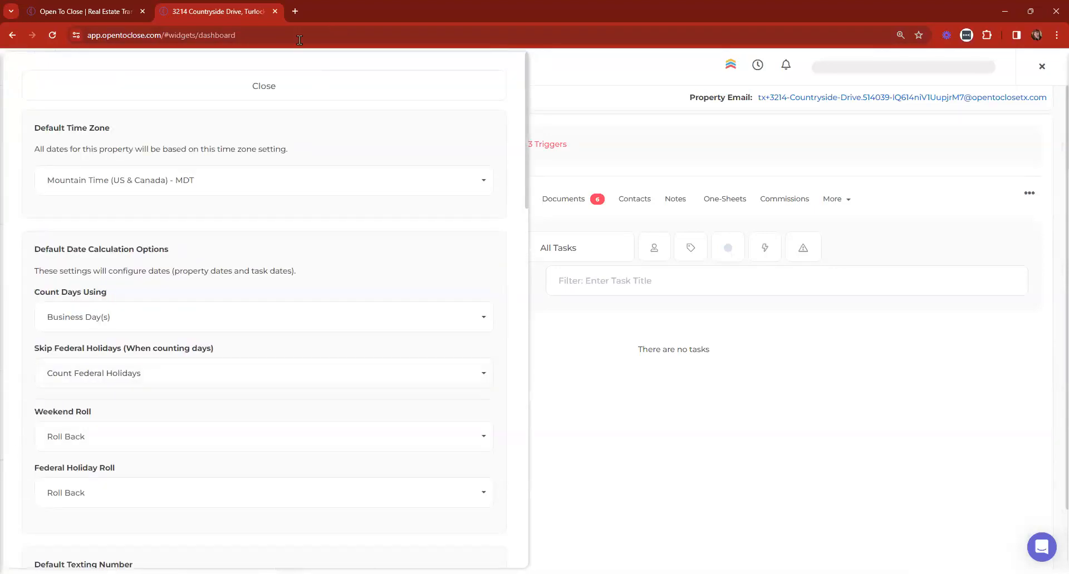
click(264, 85)
click(17, 113)
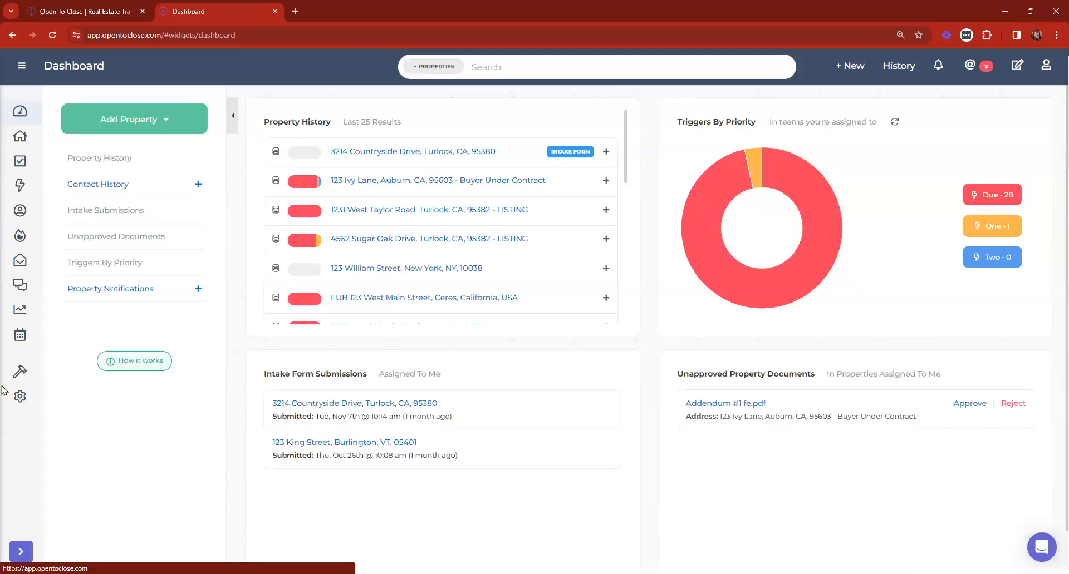
Open the triggers of the Buyers Residential Contract (OTC2) intake form in the Template Editor
click(22, 65)
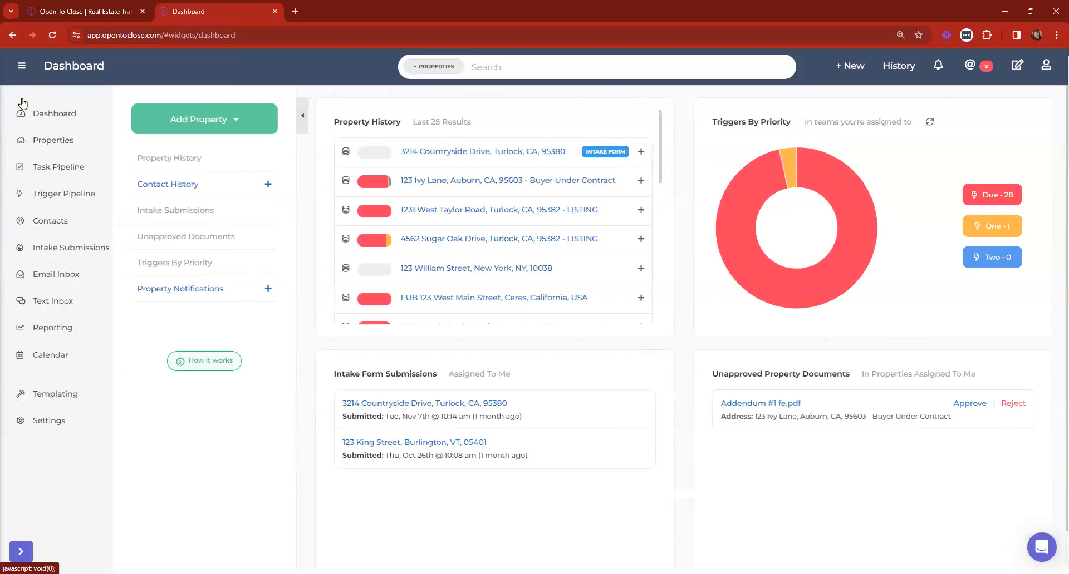
click(55, 394)
click(53, 419)
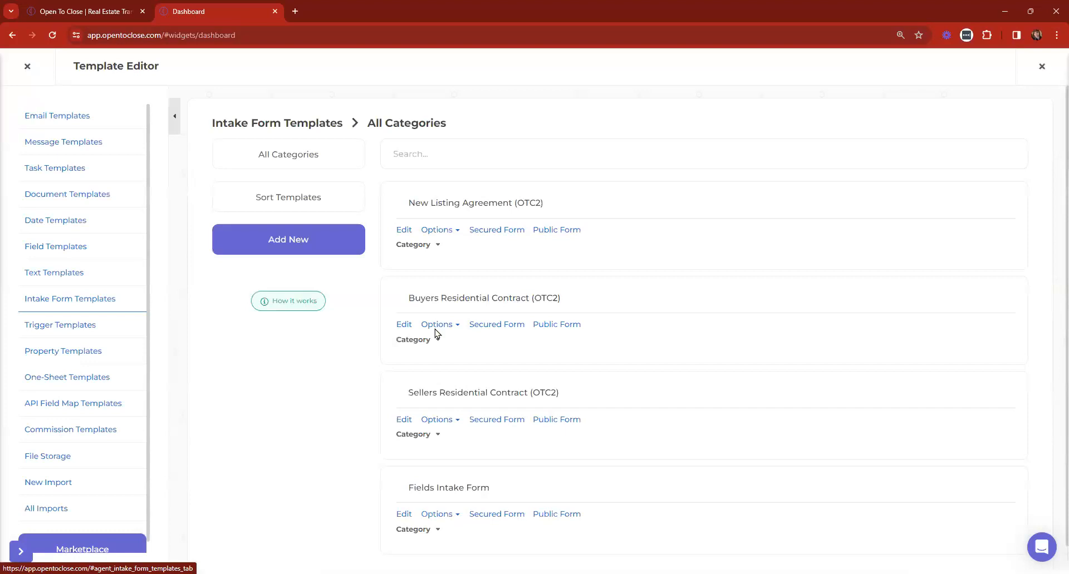
click(407, 326)
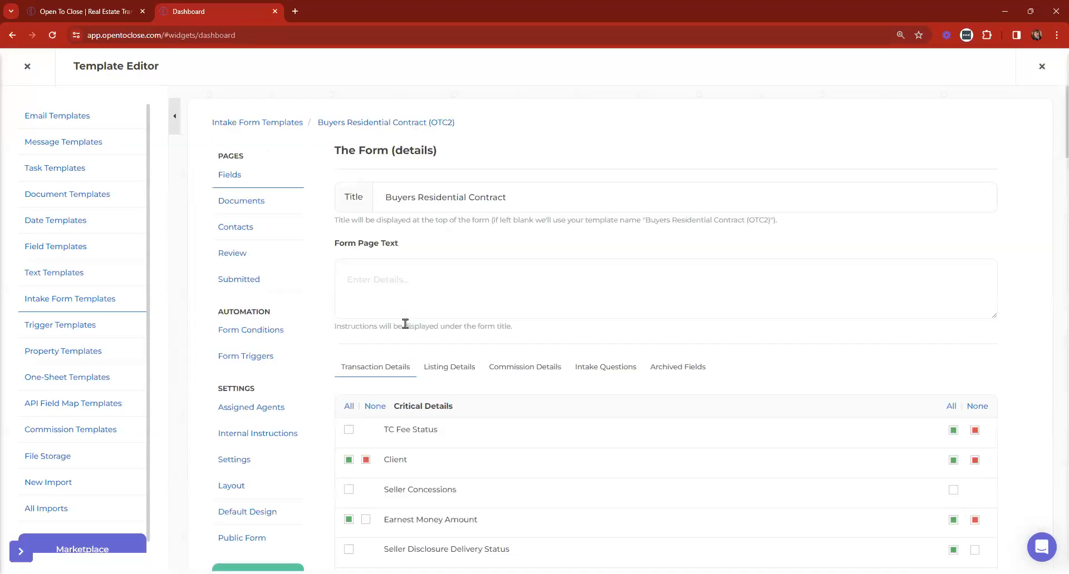
click(239, 360)
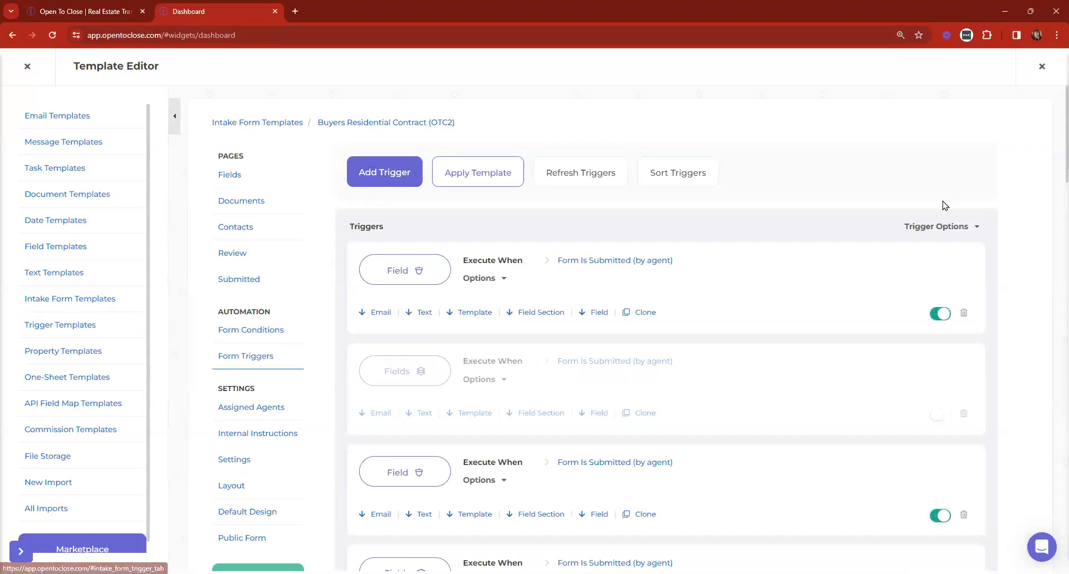
Expand all triggers to reveal their conditions, review them, and zoom the page in
click(930, 233)
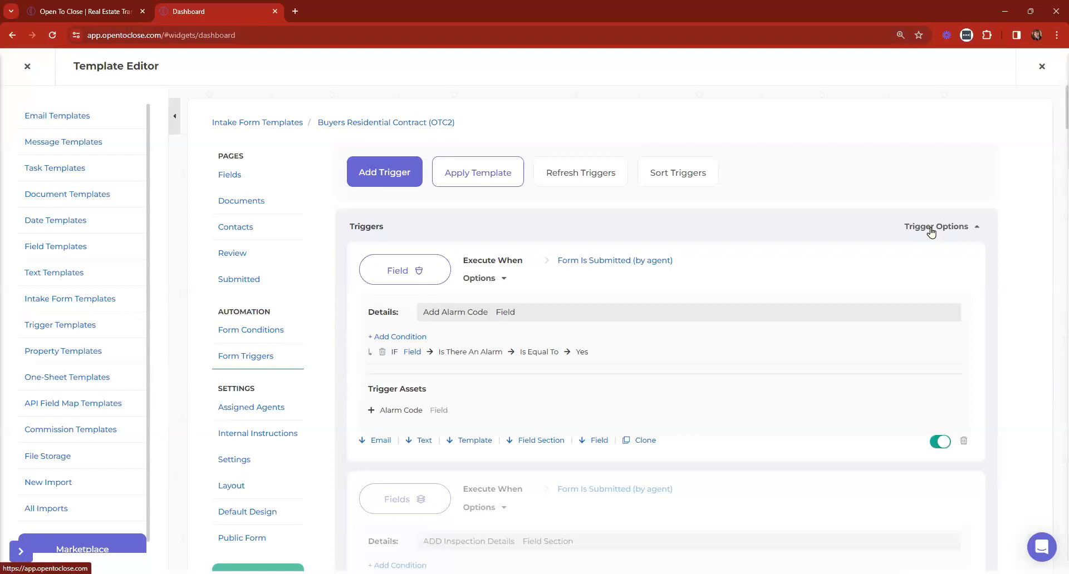
scroll(706, 289, down, 15)
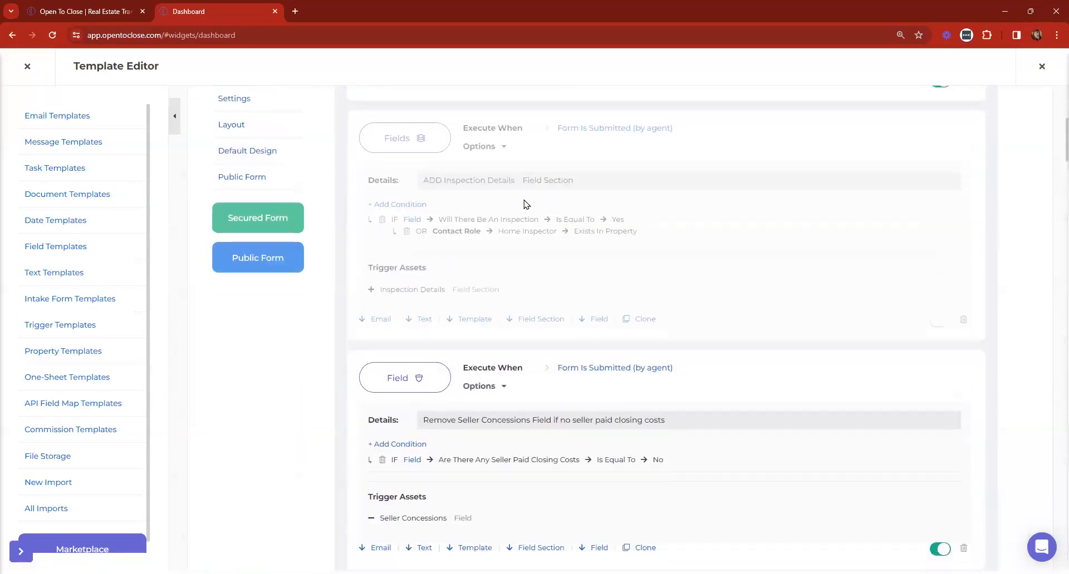
scroll(540, 222, down, 13)
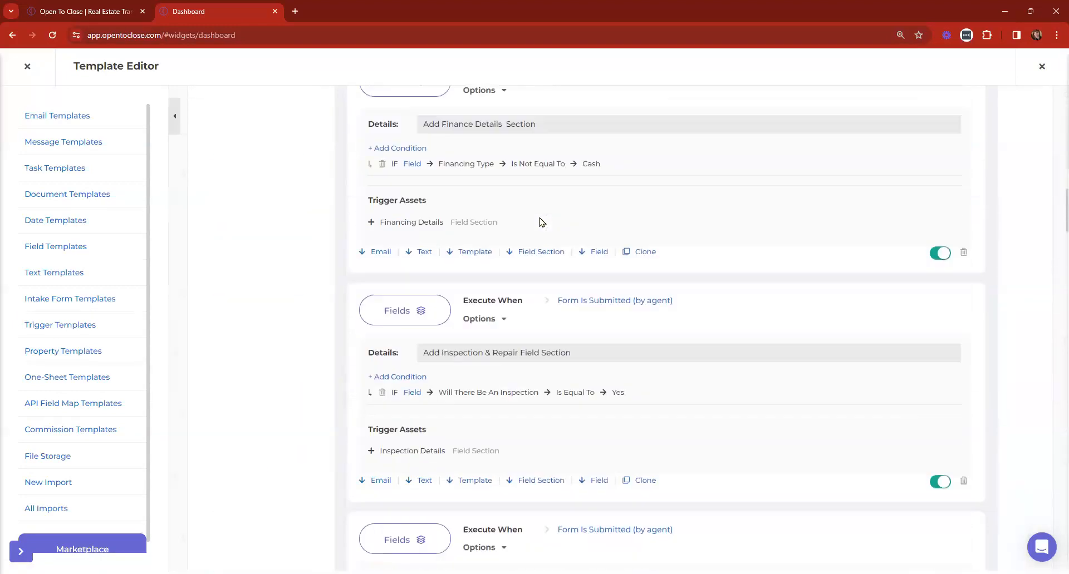
scroll(539, 222, down, 13)
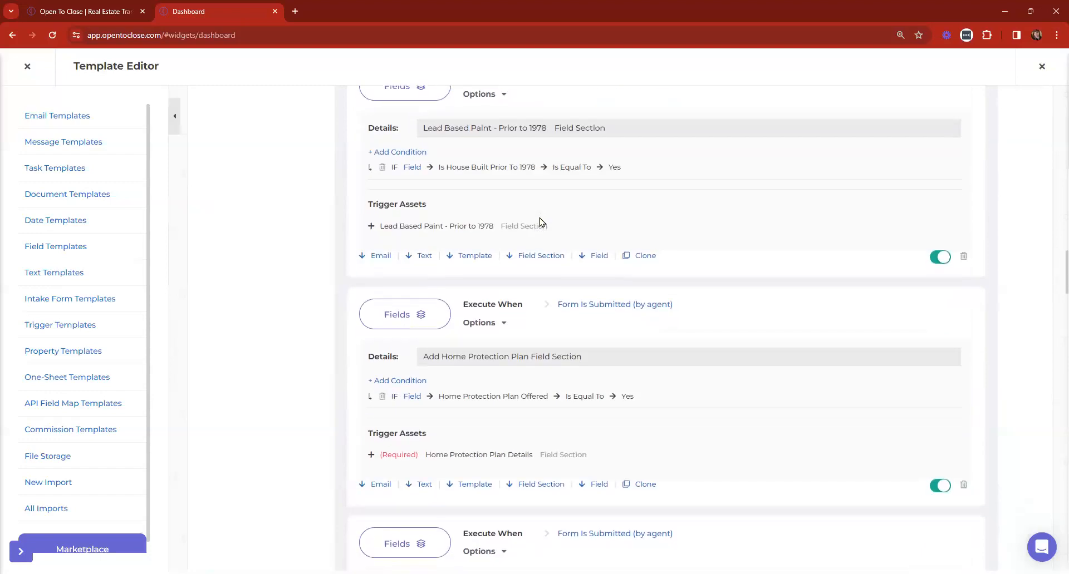
scroll(539, 223, down, 5)
scroll(540, 222, up, 3)
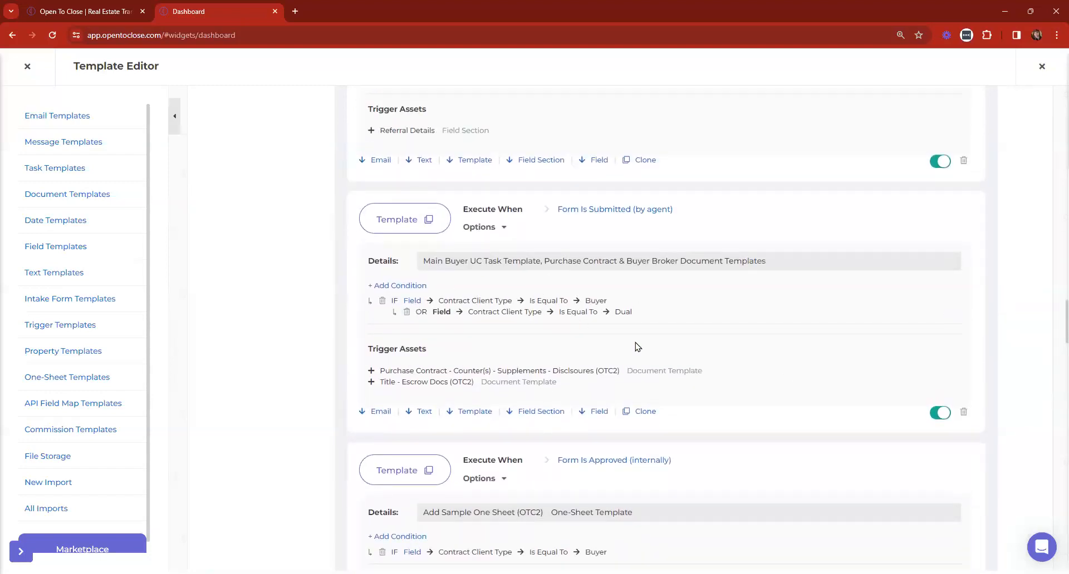
key(ctrl+plus)
key(ctrl+plus)
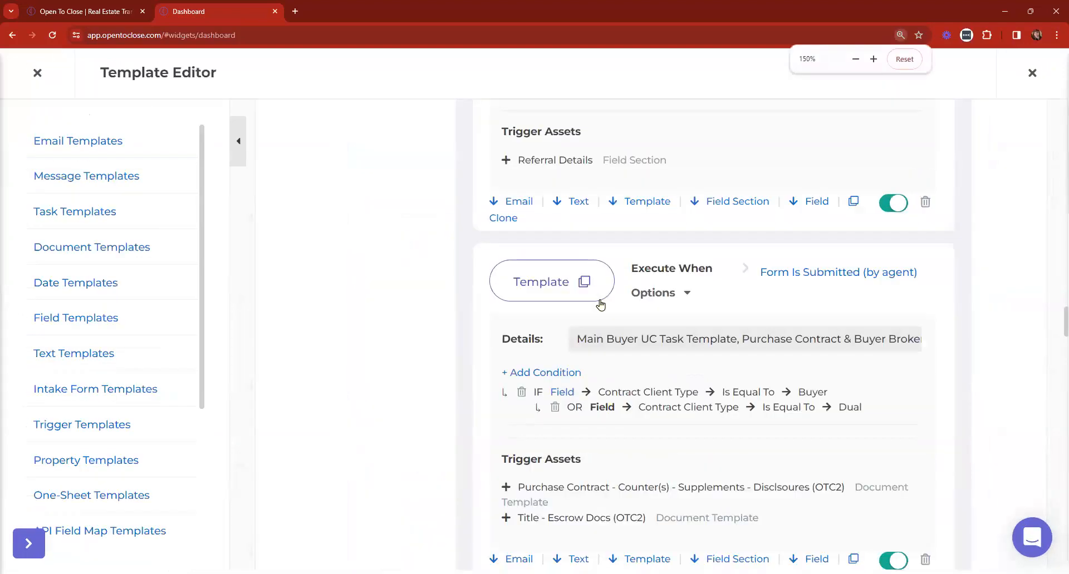
Collapse the template navigation sidebar and highlight the two Trigger Assets lines
scroll(600, 305, down, 2)
click(238, 140)
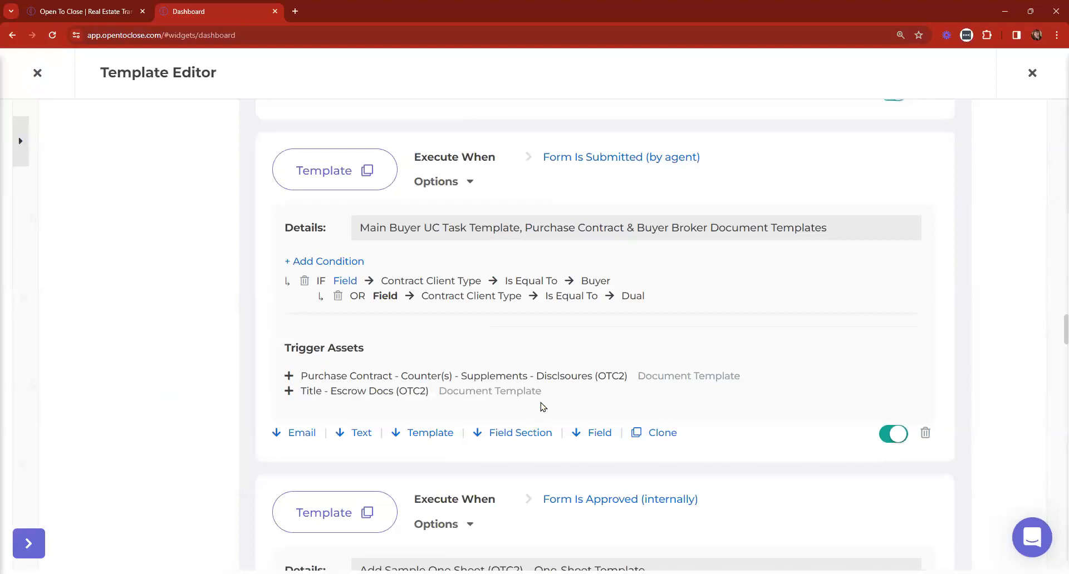
drag(543, 393, 300, 372)
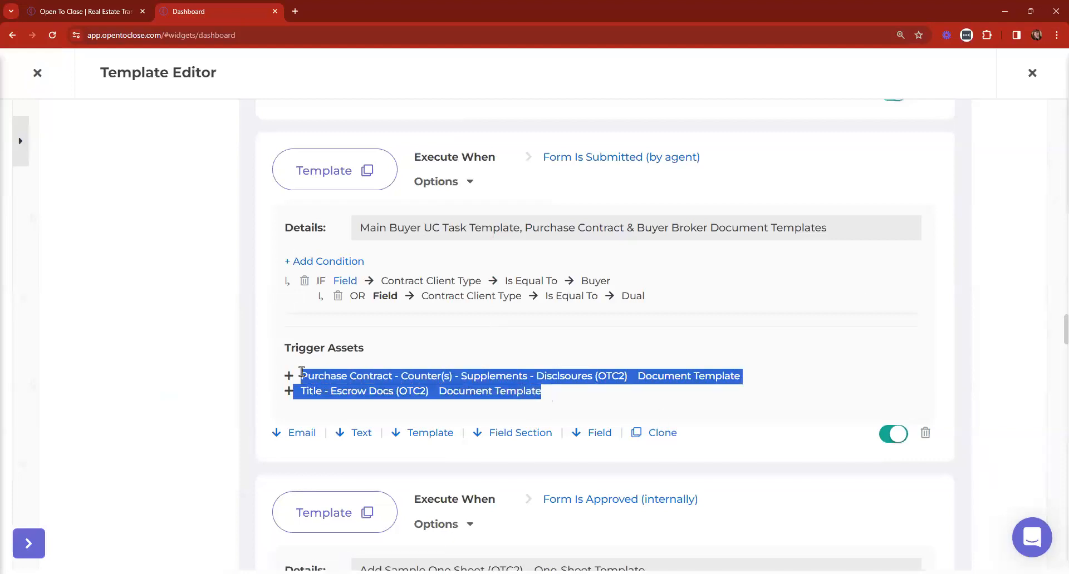
click(545, 396)
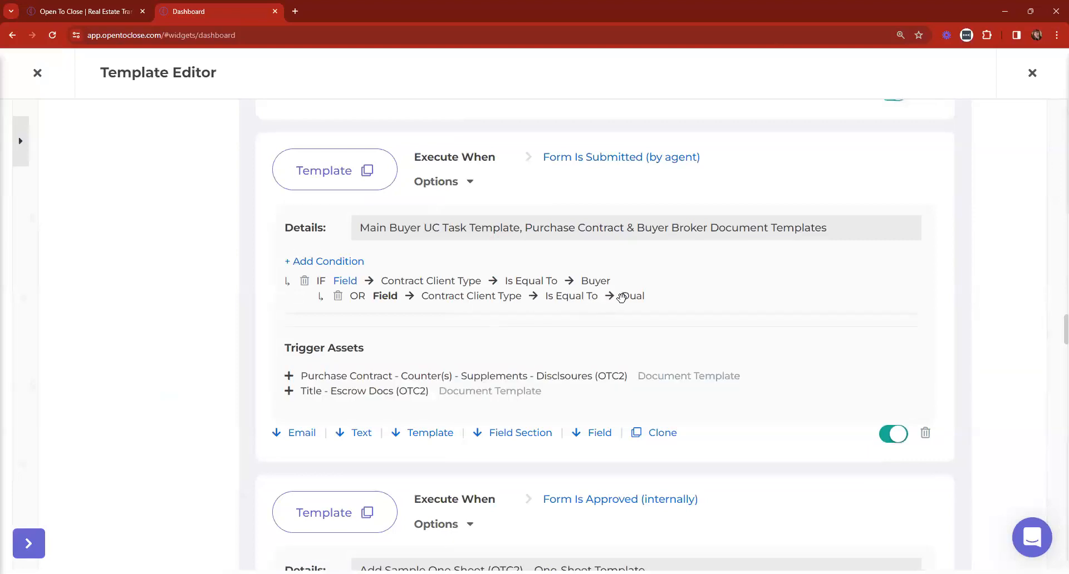
drag(543, 392, 295, 372)
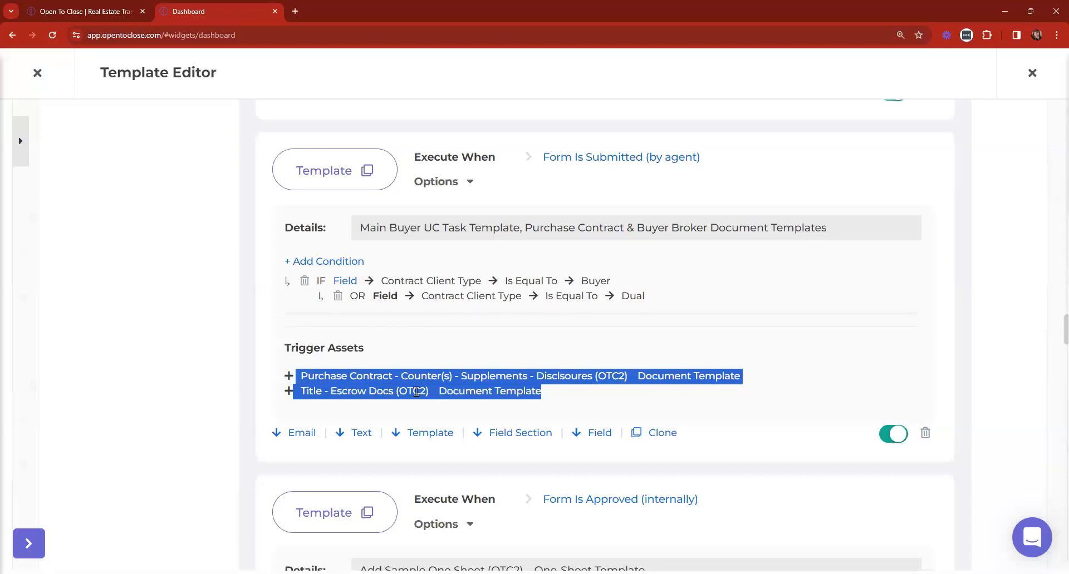
click(512, 367)
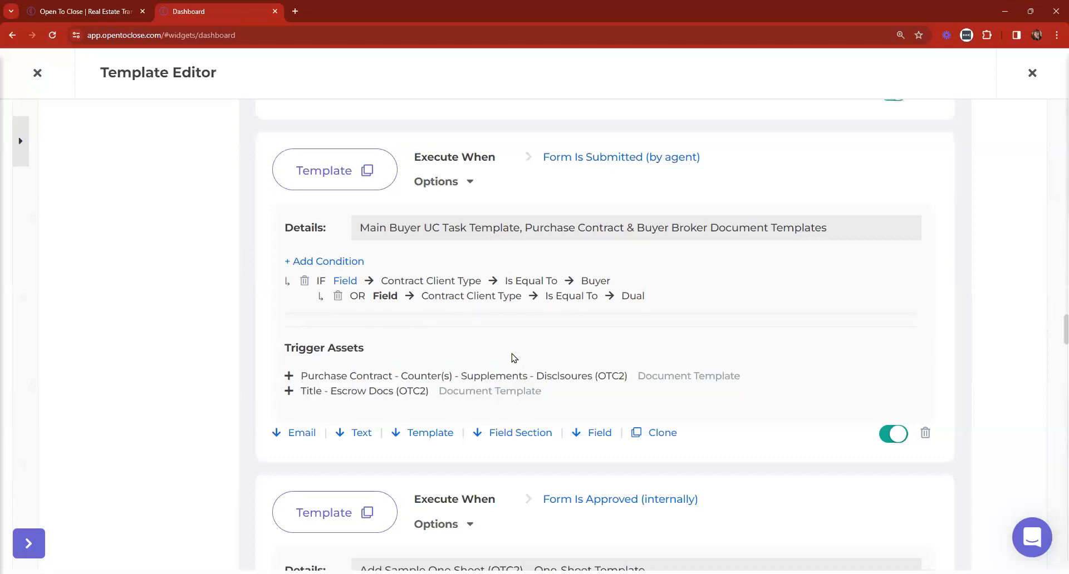
Scroll to the Buyer Financing Tasks & Docs trigger with its Is There A Loan condition
scroll(549, 283, down, 3)
scroll(547, 285, down, 6)
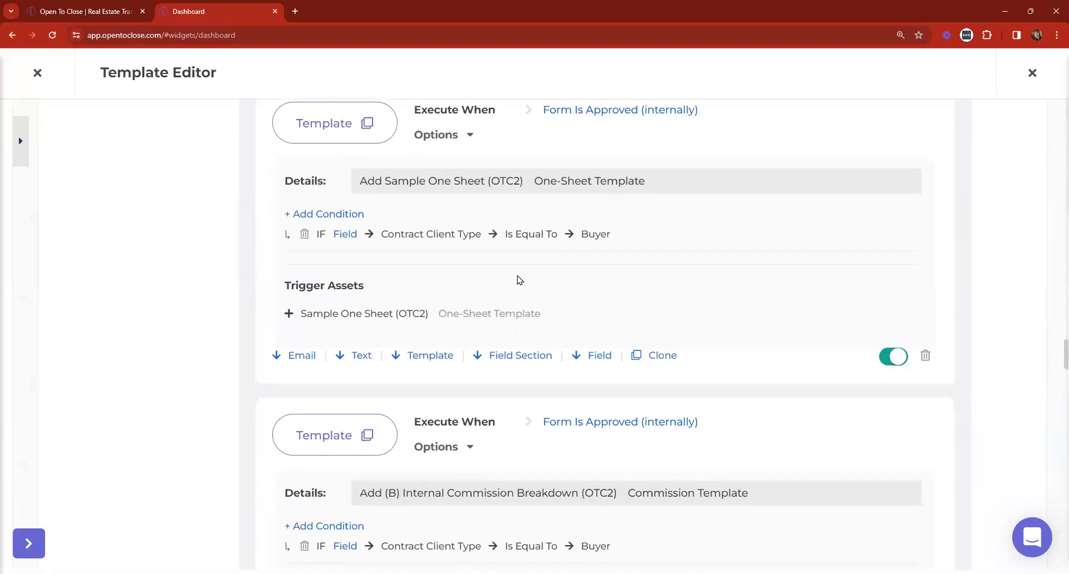
scroll(517, 280, up, 2)
scroll(517, 280, down, 10)
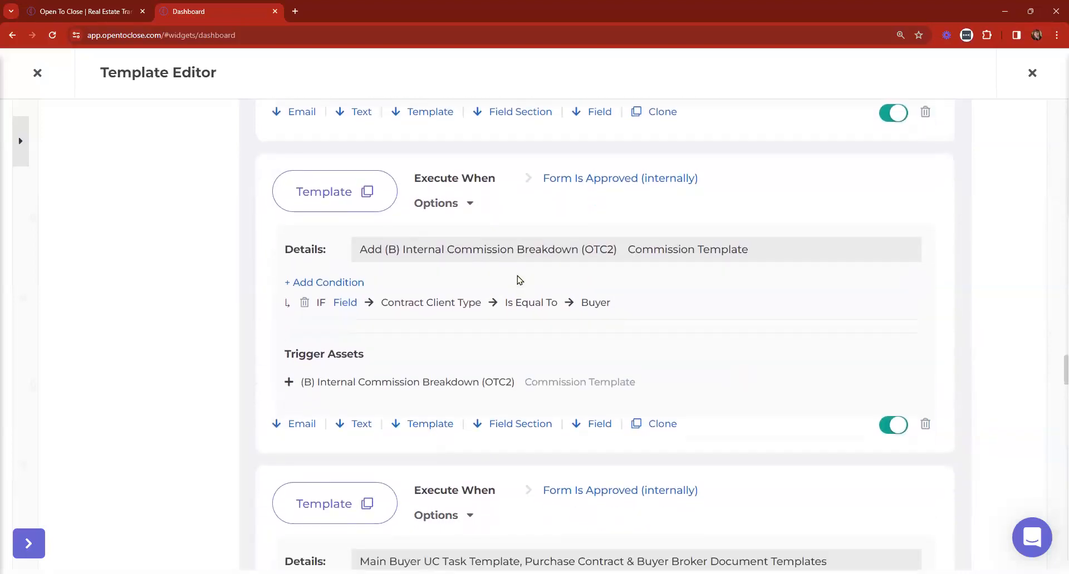
scroll(518, 280, down, 10)
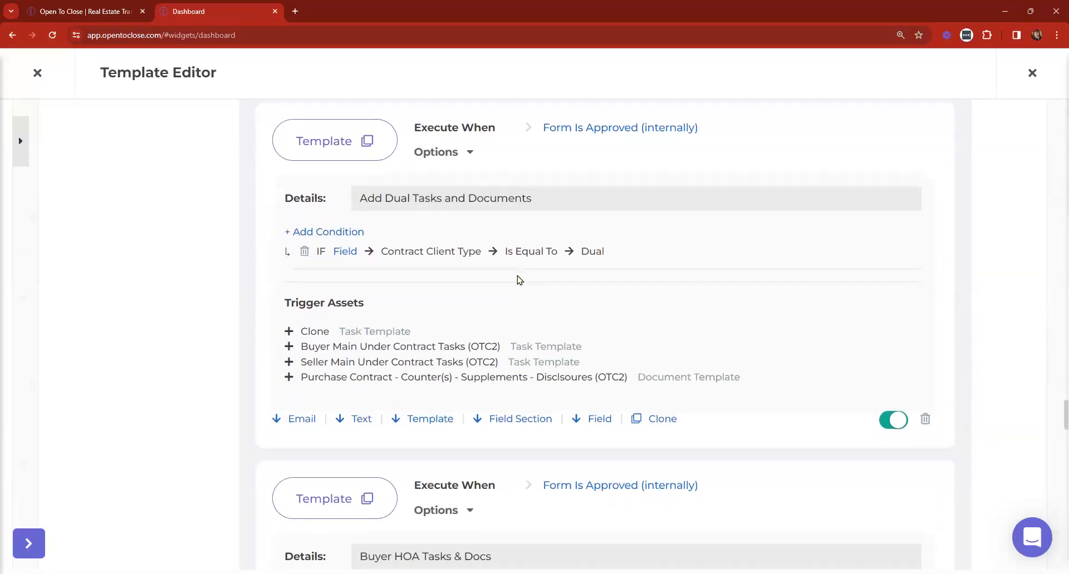
scroll(518, 280, down, 12)
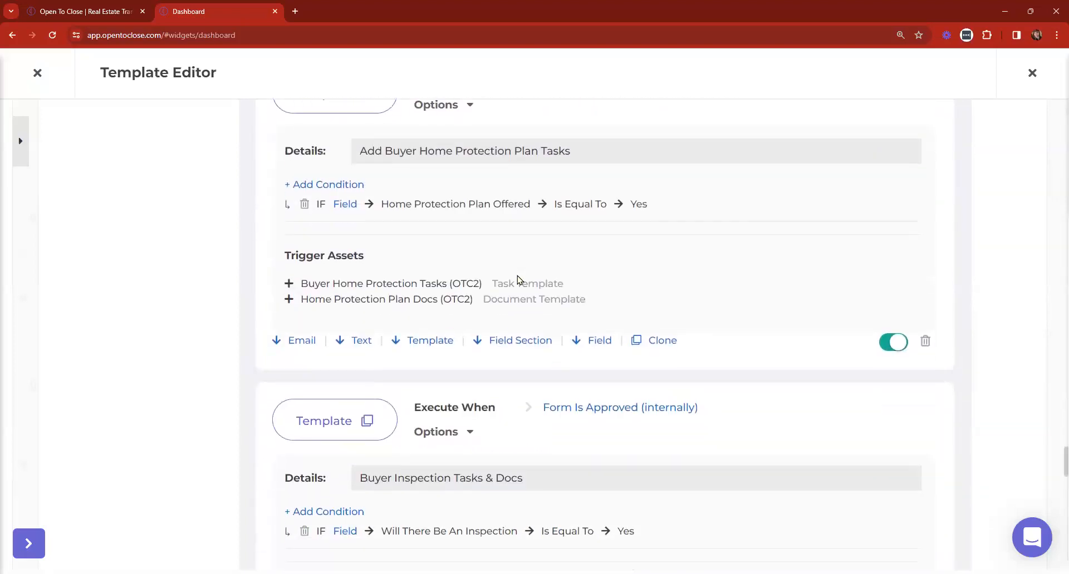
scroll(518, 280, down, 13)
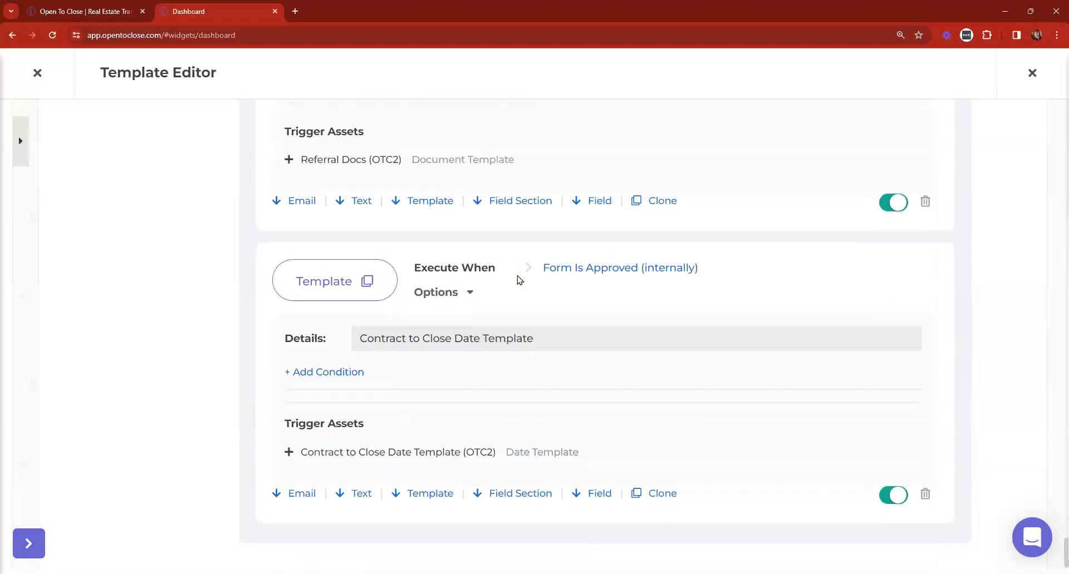
scroll(518, 280, up, 5)
scroll(517, 279, up, 6)
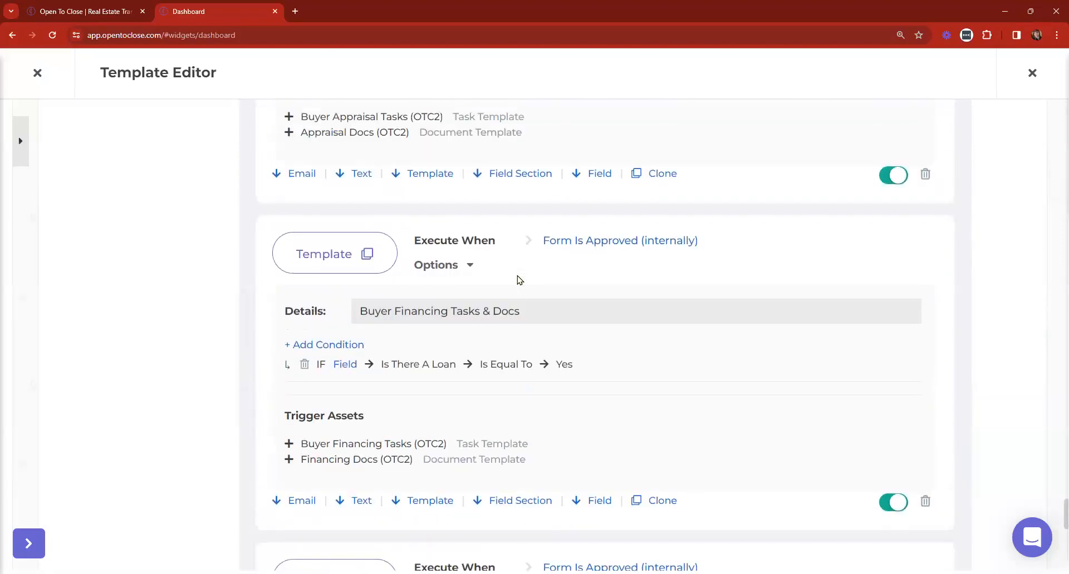
scroll(518, 279, down, 11)
scroll(400, 367, up, 6)
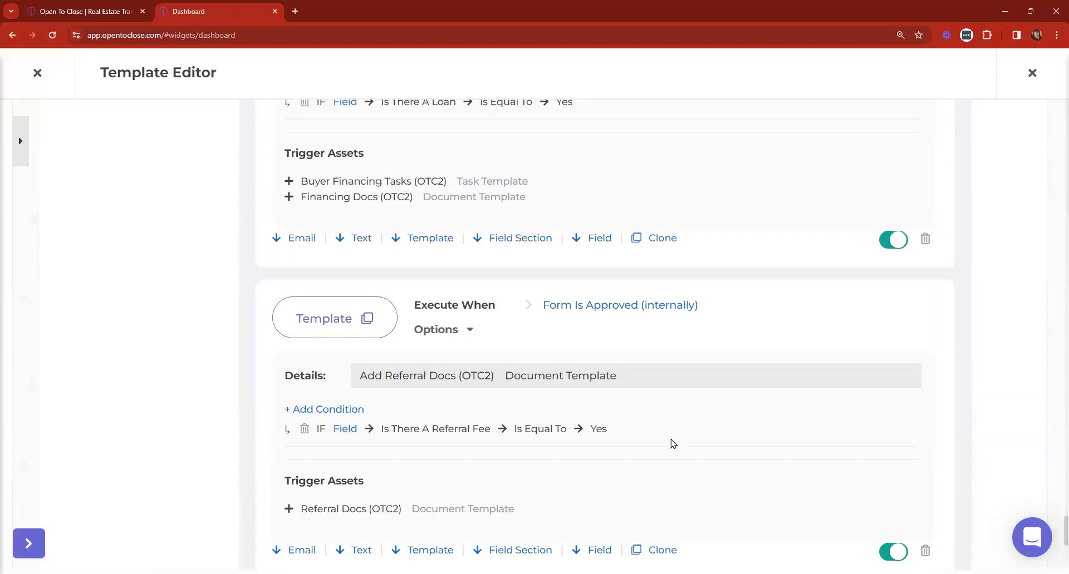
scroll(671, 440, up, 3)
scroll(669, 434, up, 3)
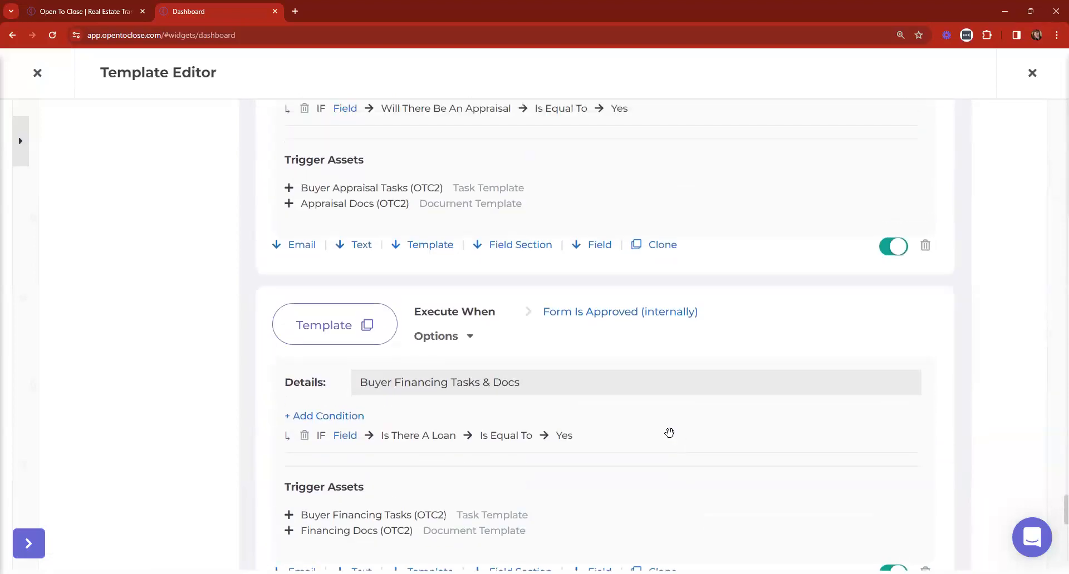
scroll(669, 433, down, 2)
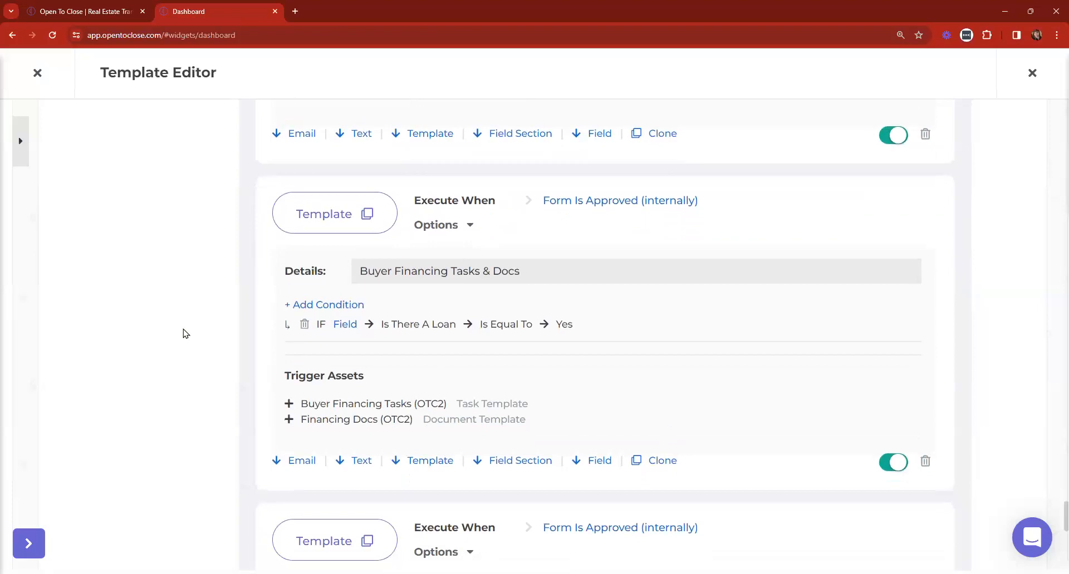
Add a Property Field condition, Financing Type Is Not Blank, to the Buyer Financing Tasks & Docs trigger
click(322, 311)
click(64, 174)
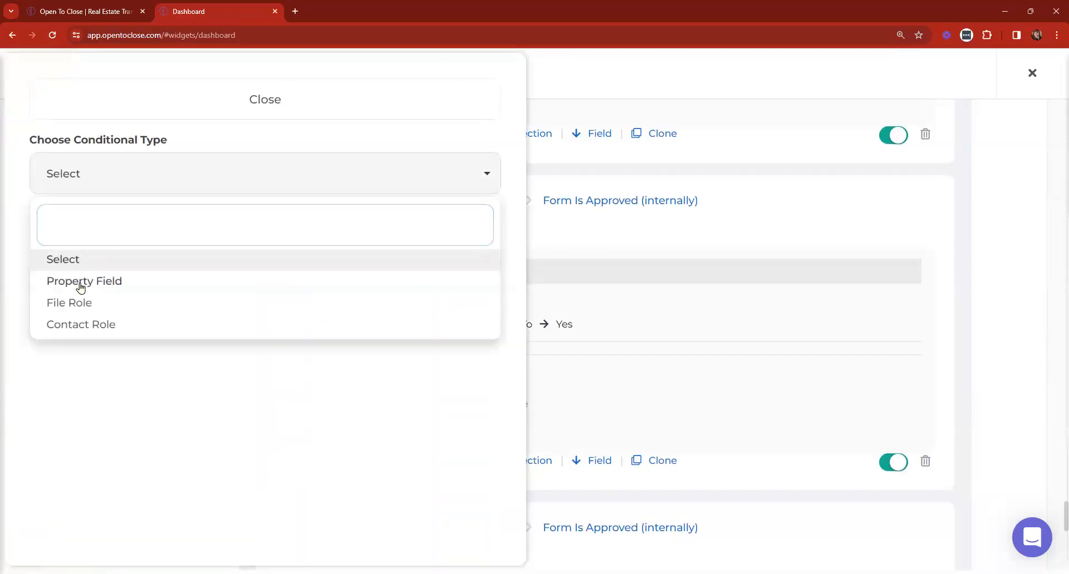
click(80, 285)
click(98, 264)
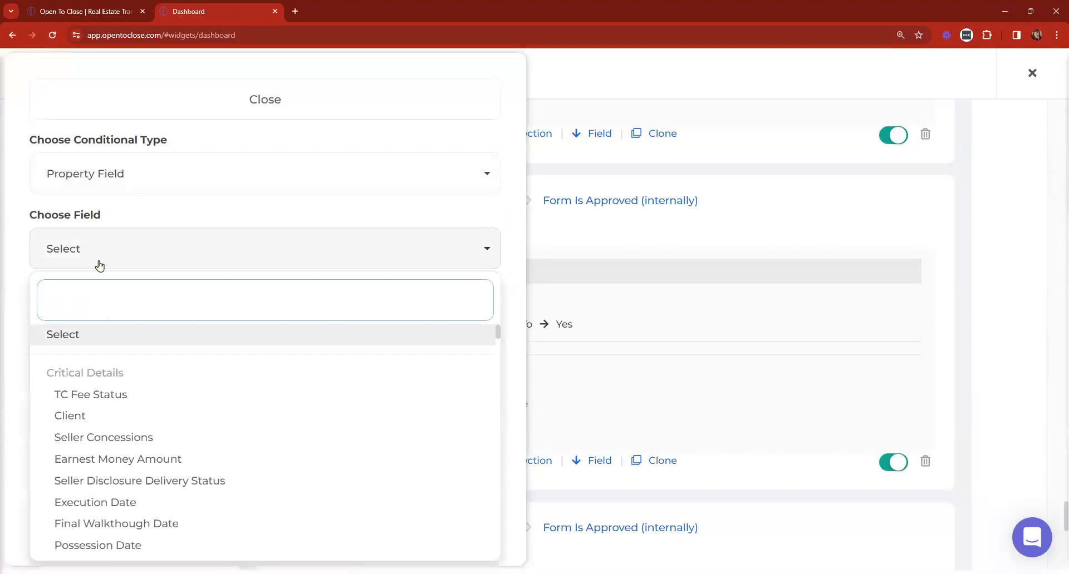
text(fini)
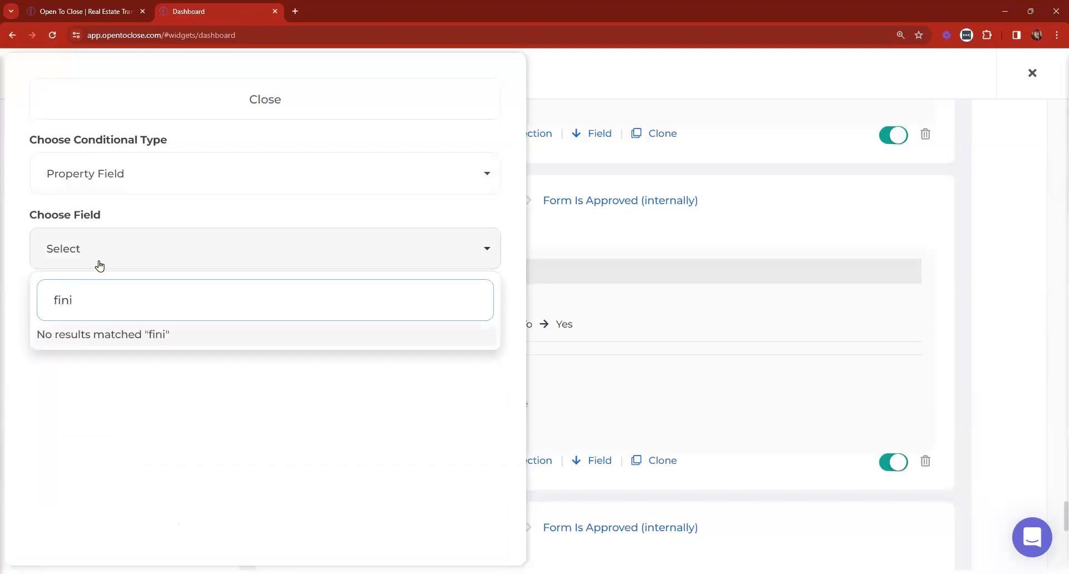
key(BackSpace)
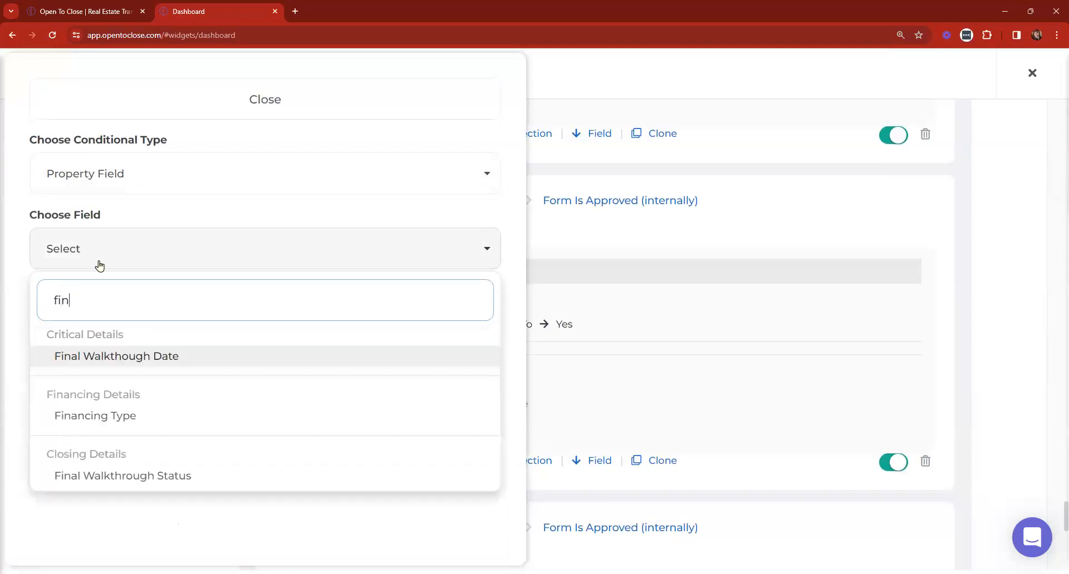
click(114, 423)
click(103, 331)
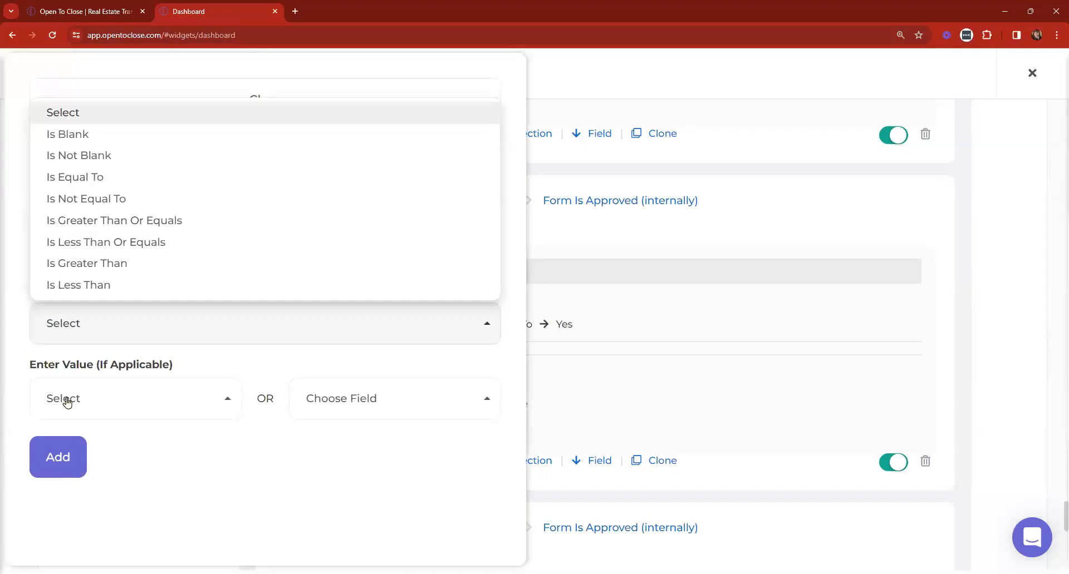
click(92, 155)
click(56, 456)
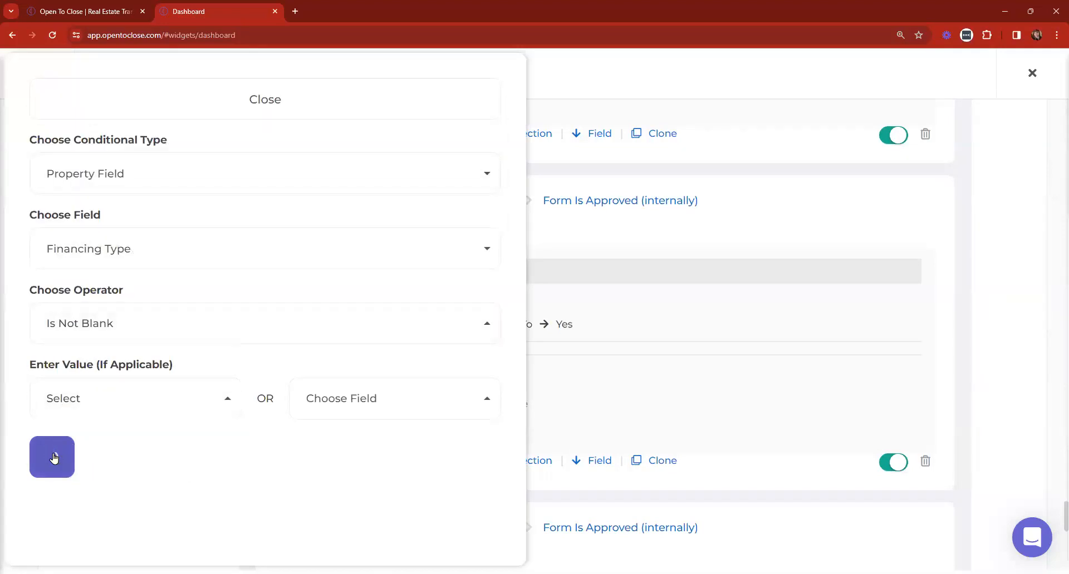
click(211, 107)
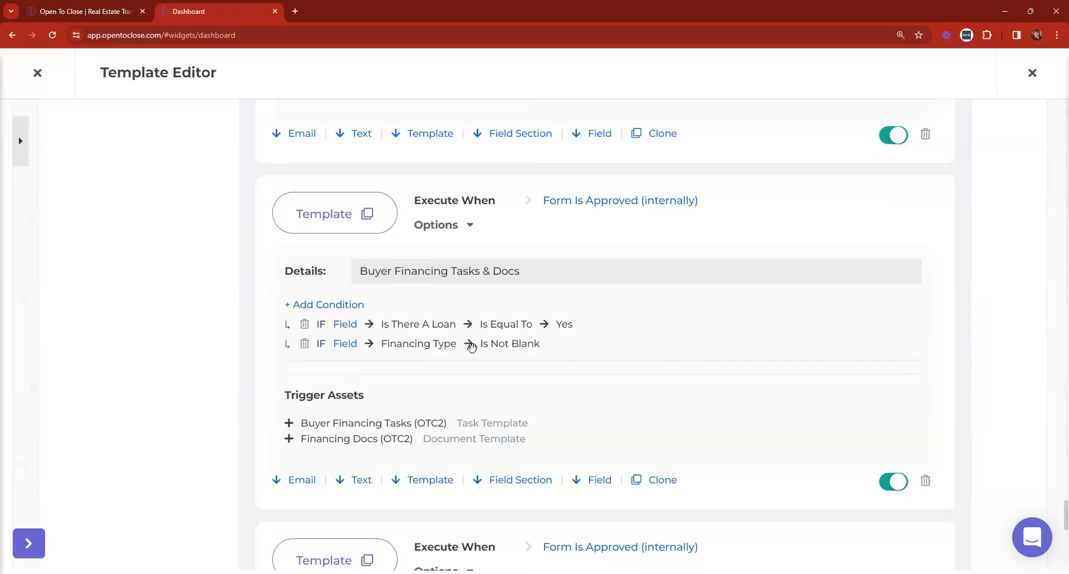
Delete the Financing Type condition from the Buyer Financing trigger
drag(526, 439, 297, 427)
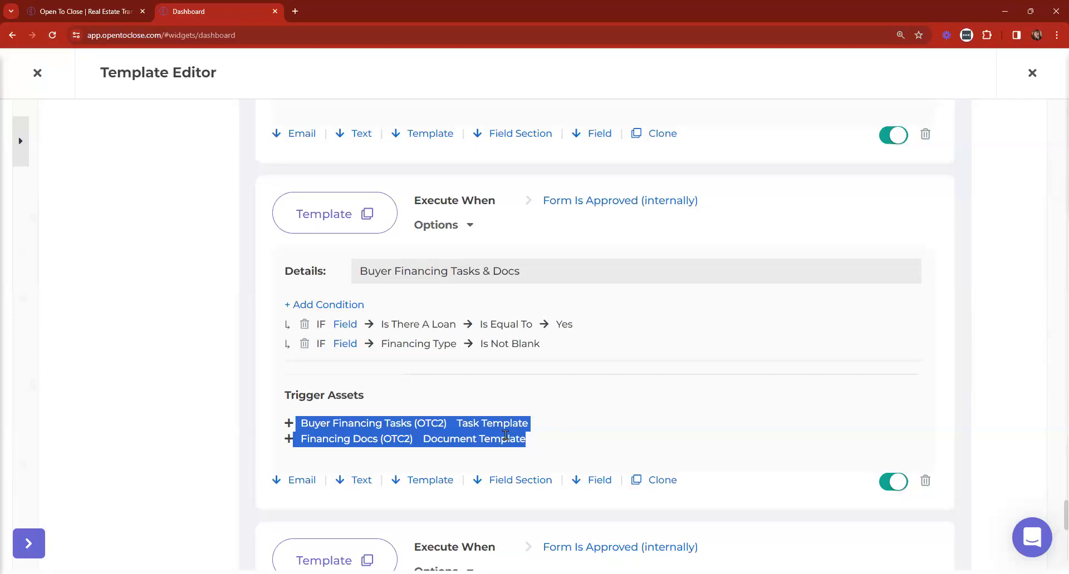
click(304, 349)
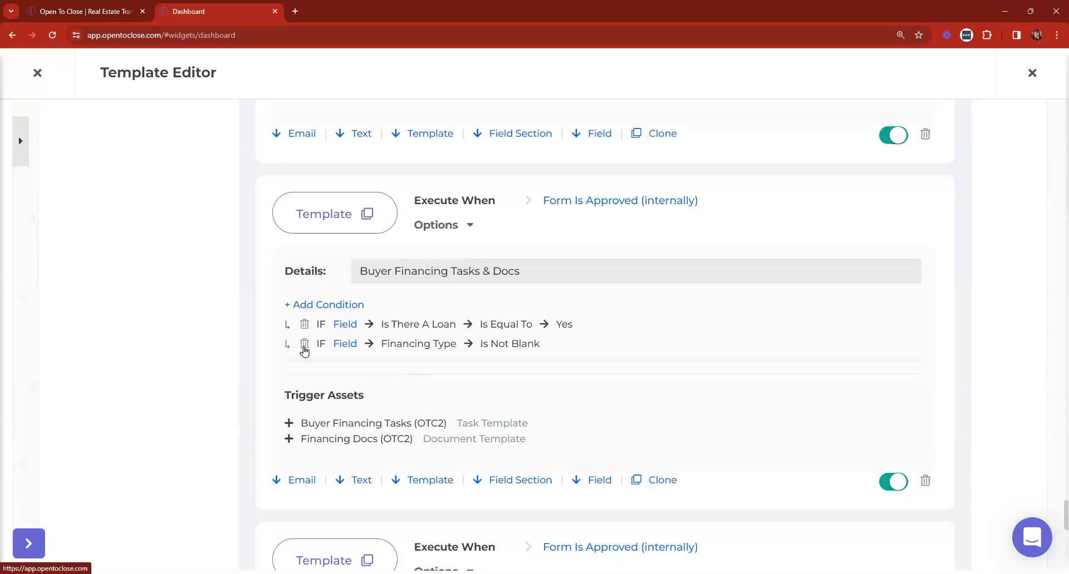
click(304, 344)
click(599, 391)
Begin adding a child condition to the Is There A Loan equals Yes condition
scroll(652, 348, up, 20)
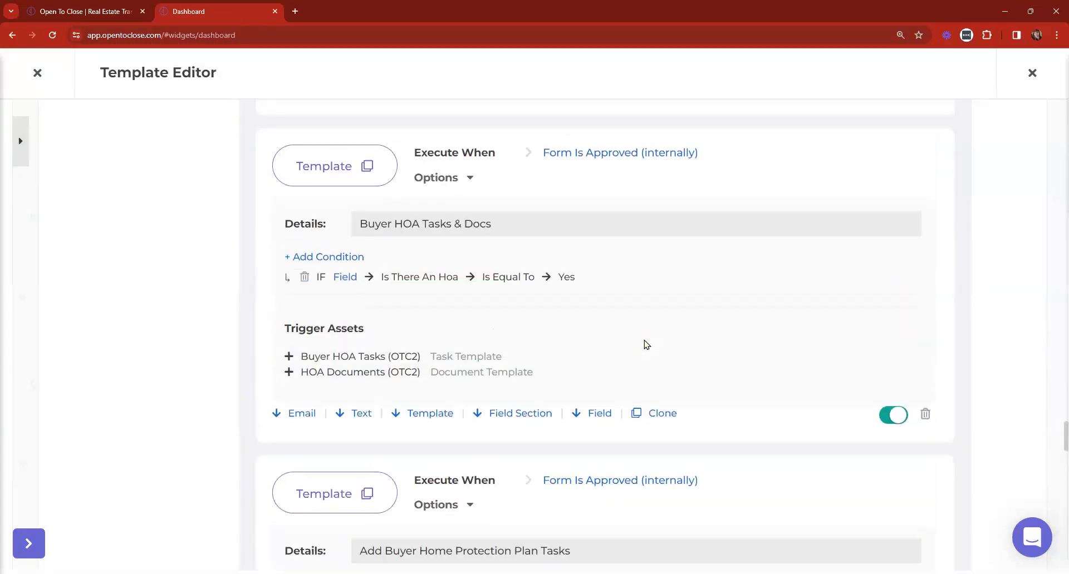
scroll(646, 345, up, 10)
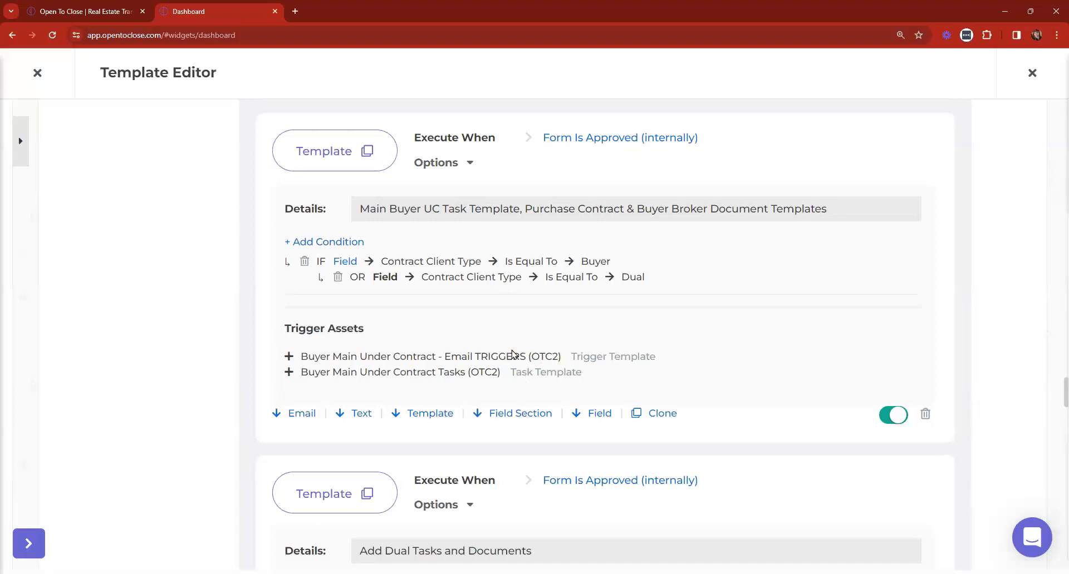
scroll(539, 341, down, 5)
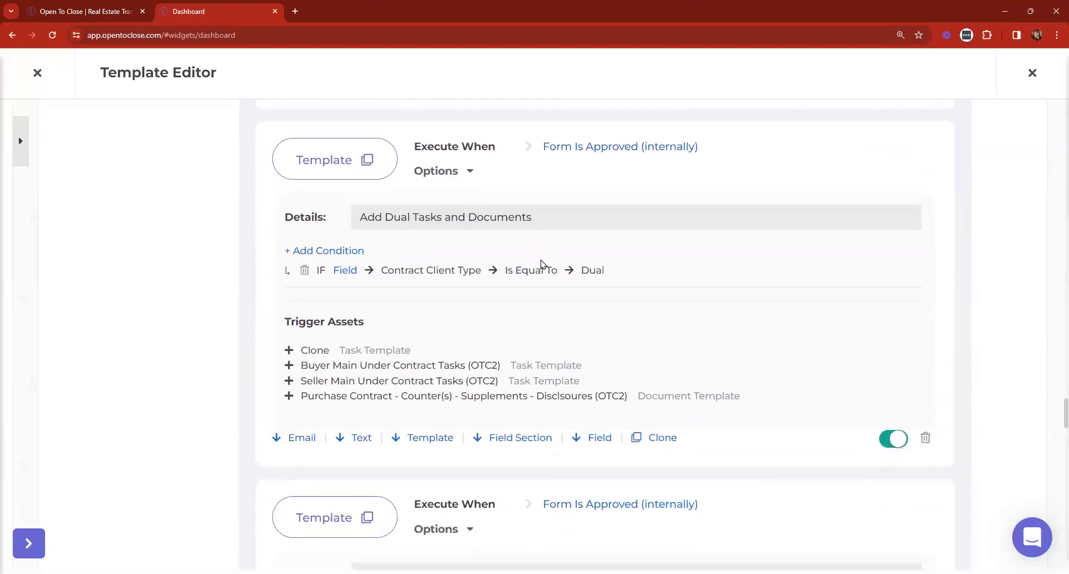
scroll(630, 379, down, 5)
scroll(630, 374, up, 18)
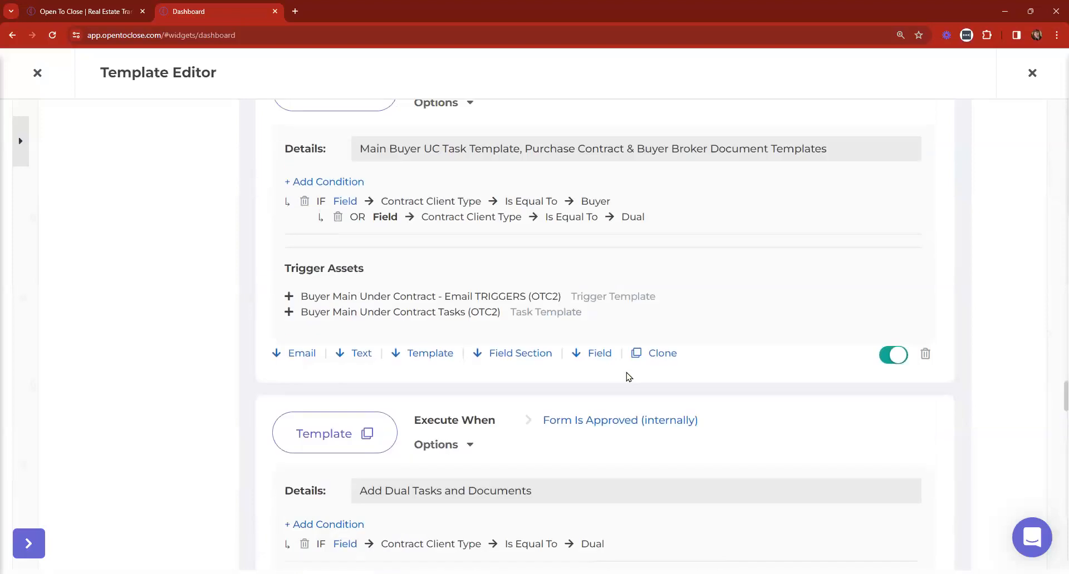
scroll(501, 264, down, 20)
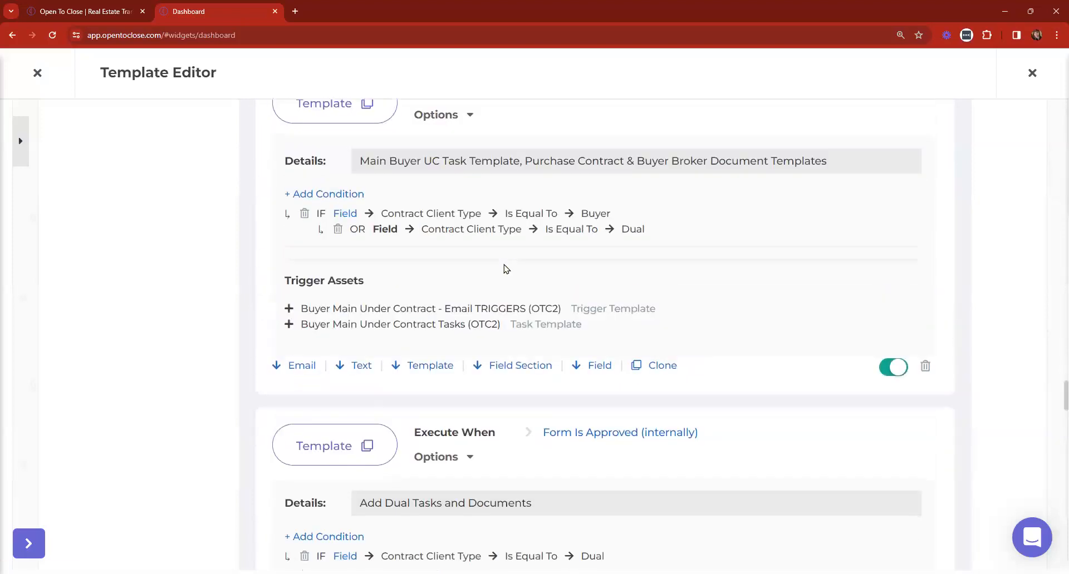
scroll(506, 269, down, 15)
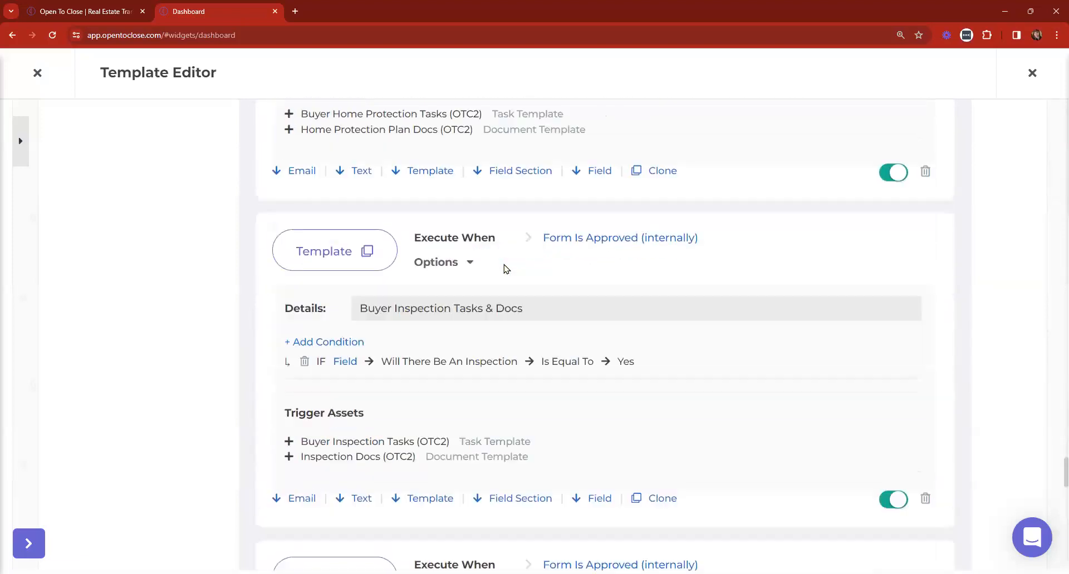
scroll(506, 270, down, 3)
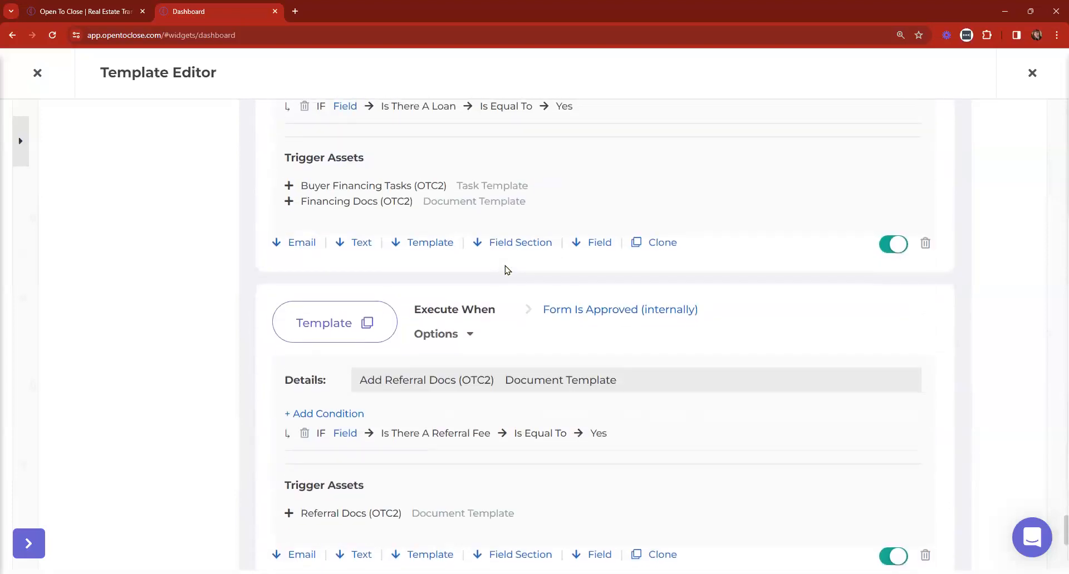
scroll(505, 270, up, 3)
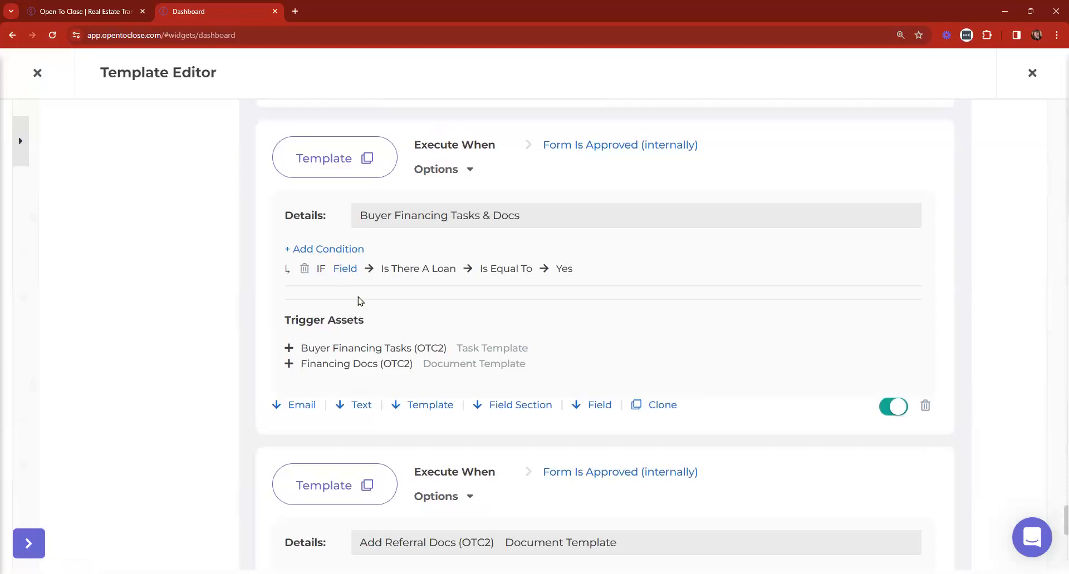
click(343, 271)
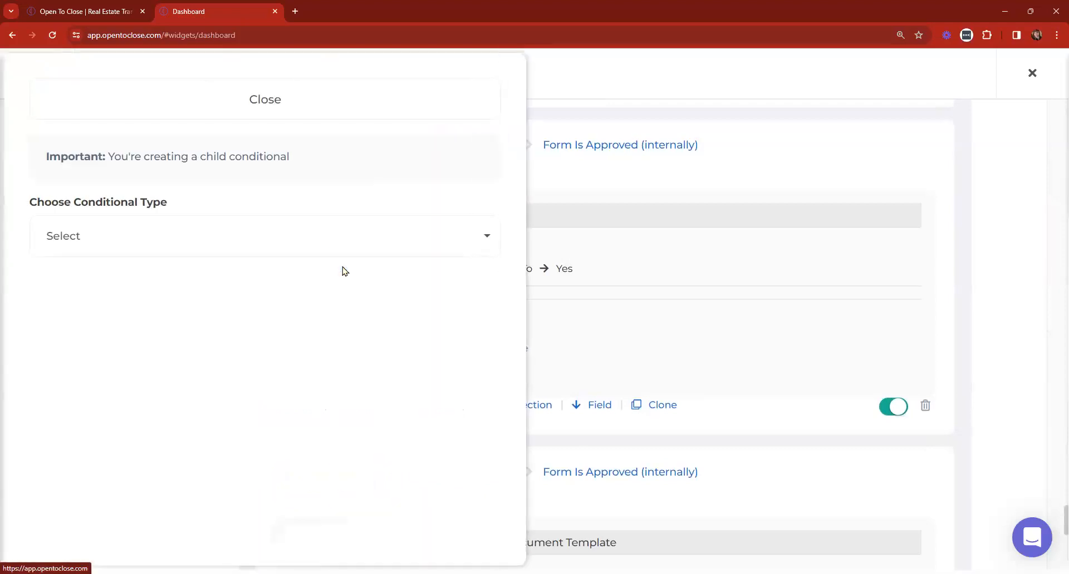
Nest an OR child condition, Property Field Financing Type Is Not Blank, under the loan condition
click(154, 255)
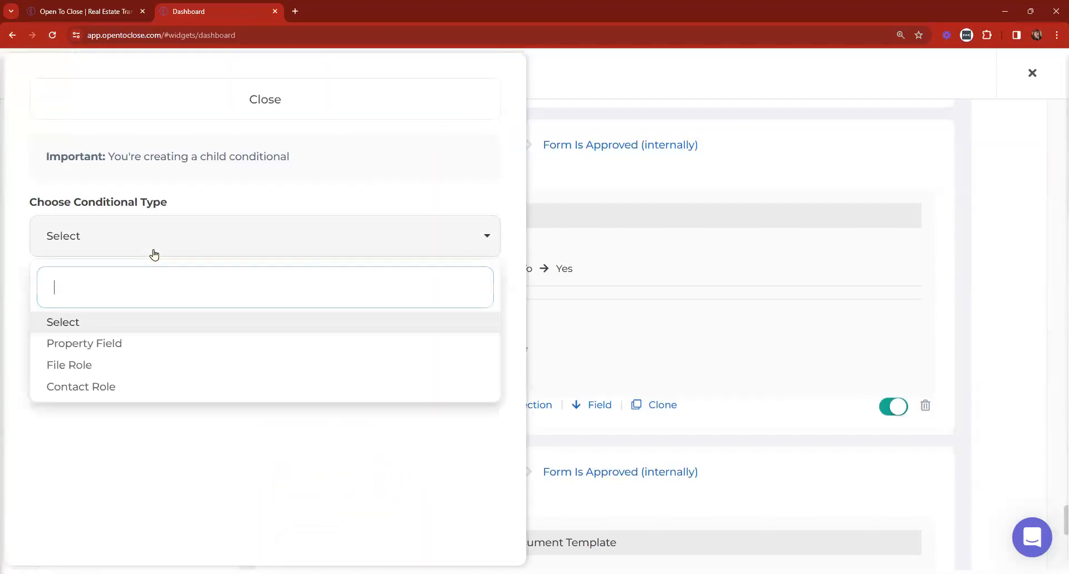
click(81, 345)
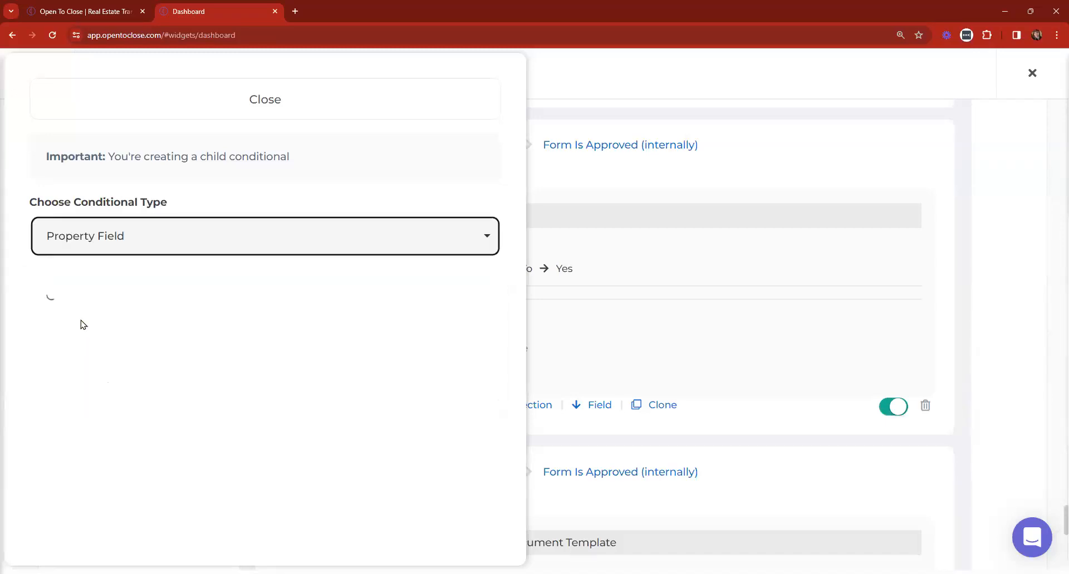
click(97, 320)
text(fin)
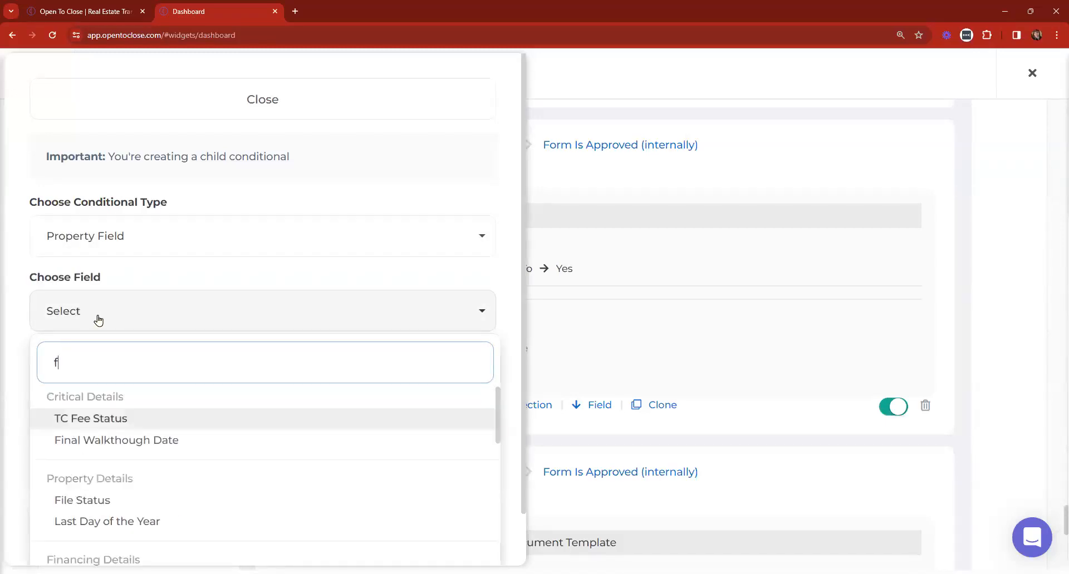
click(109, 486)
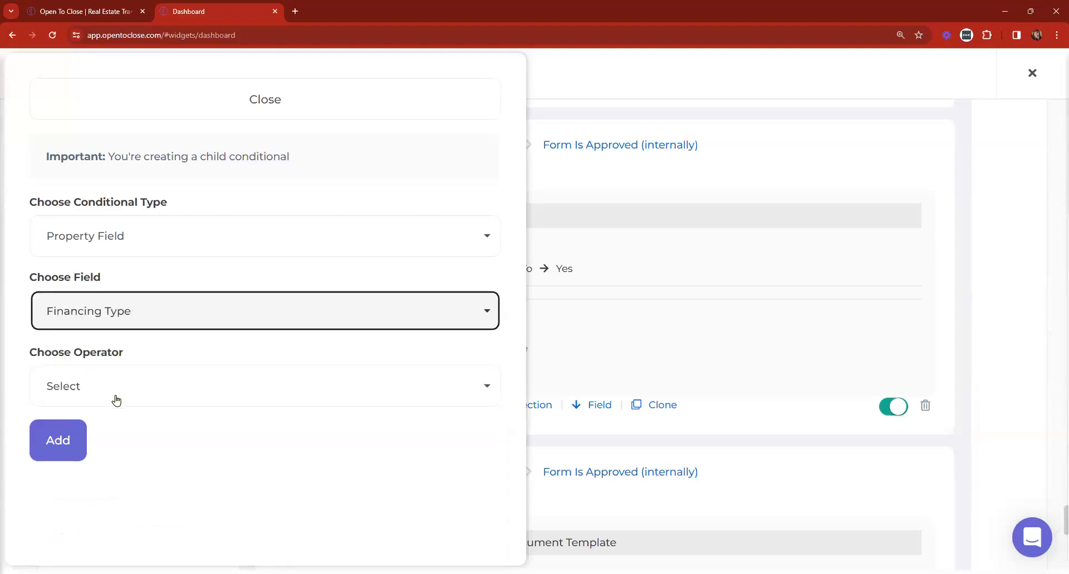
click(110, 388)
click(101, 226)
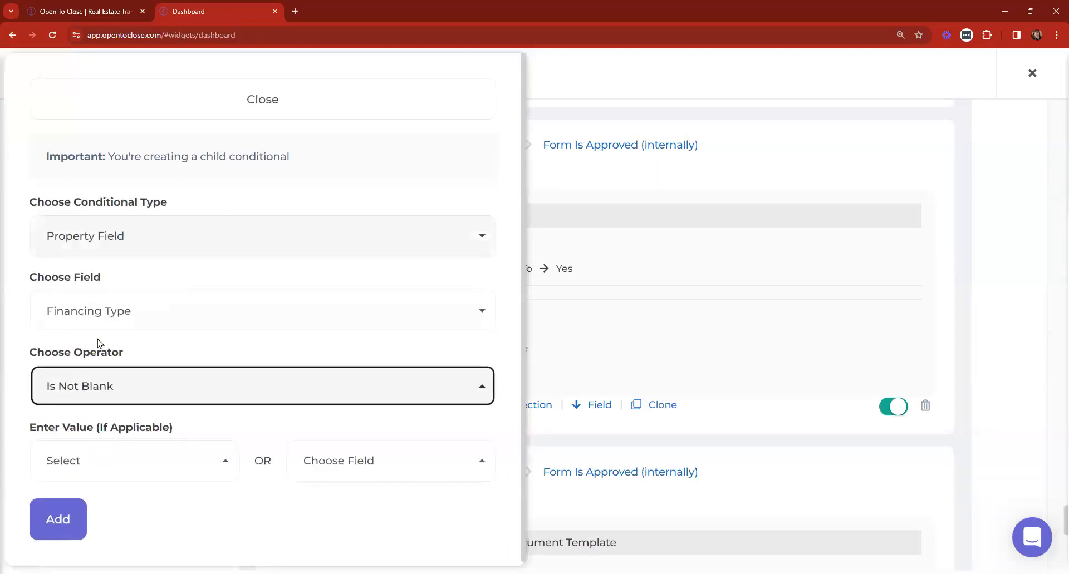
click(73, 517)
click(222, 108)
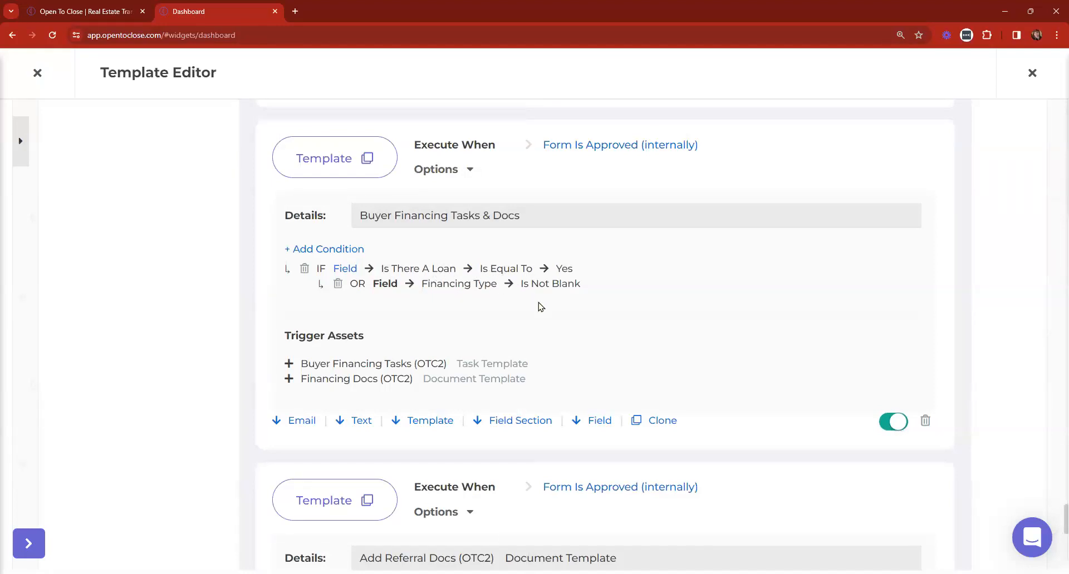
drag(540, 381, 294, 363)
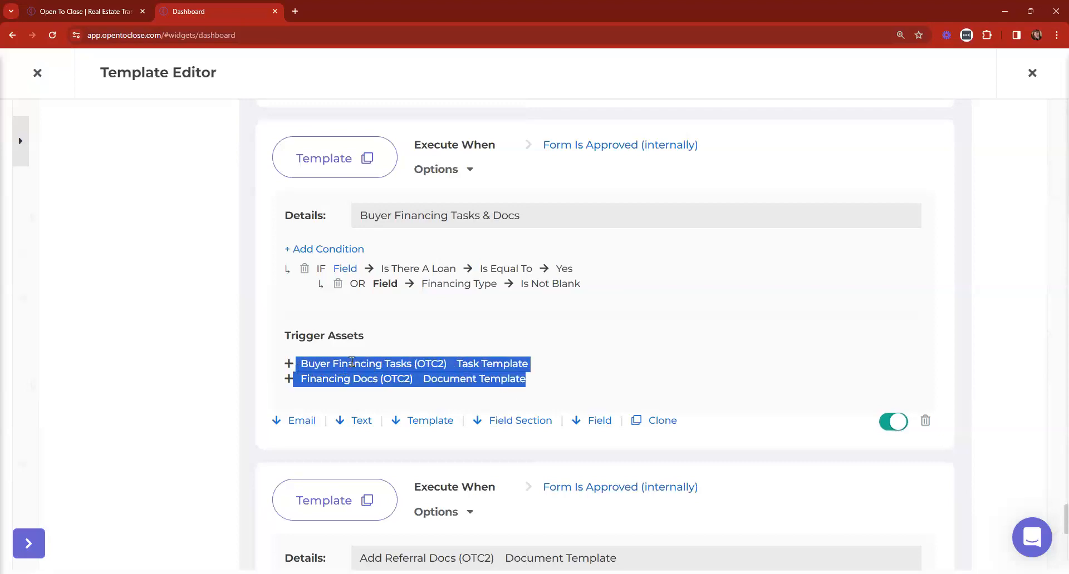
Delete the Financing Type OR child condition and reset the page zoom to 100%
click(484, 358)
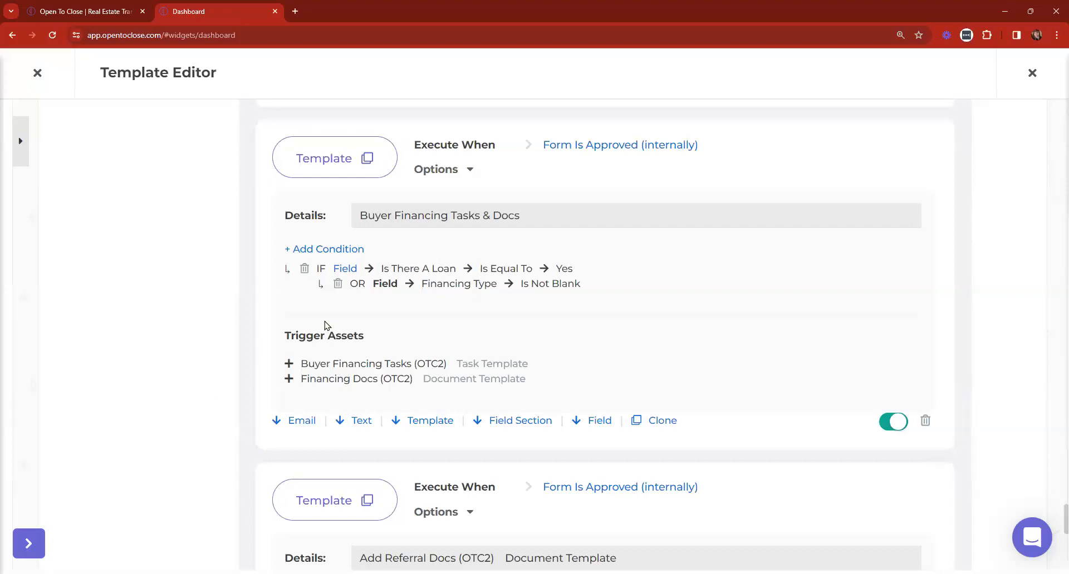
click(337, 284)
click(577, 388)
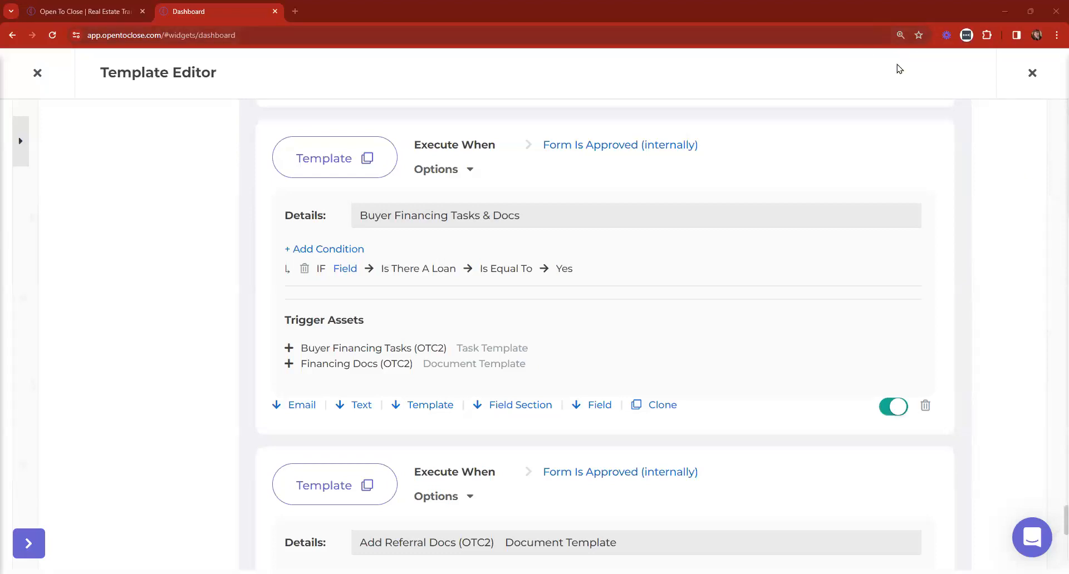
key(ctrl+0)
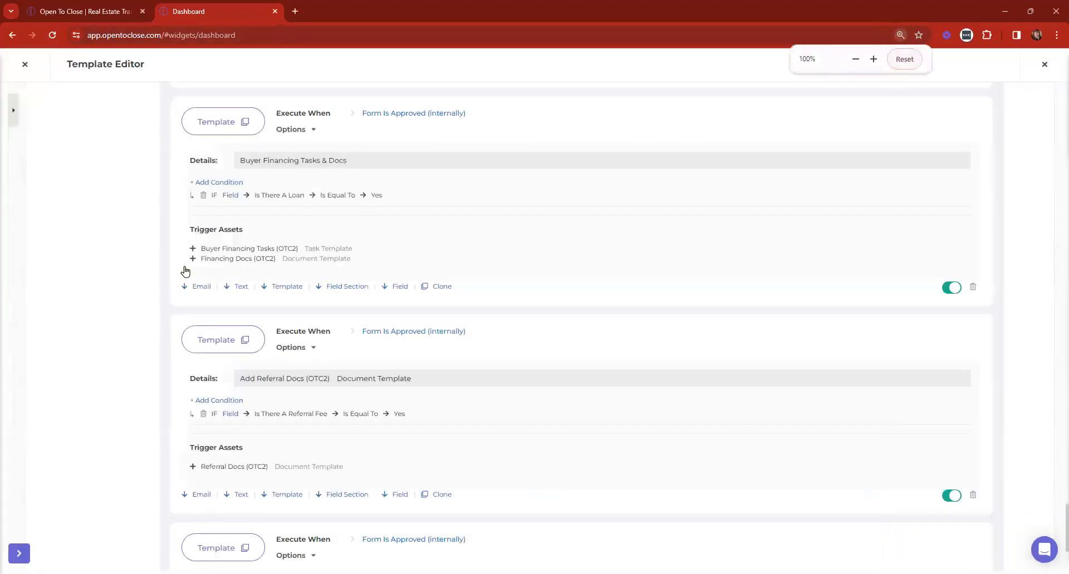
Close the Template Editor, collapse the dashboard sidebar to icons, and switch to the homepage tab
click(25, 65)
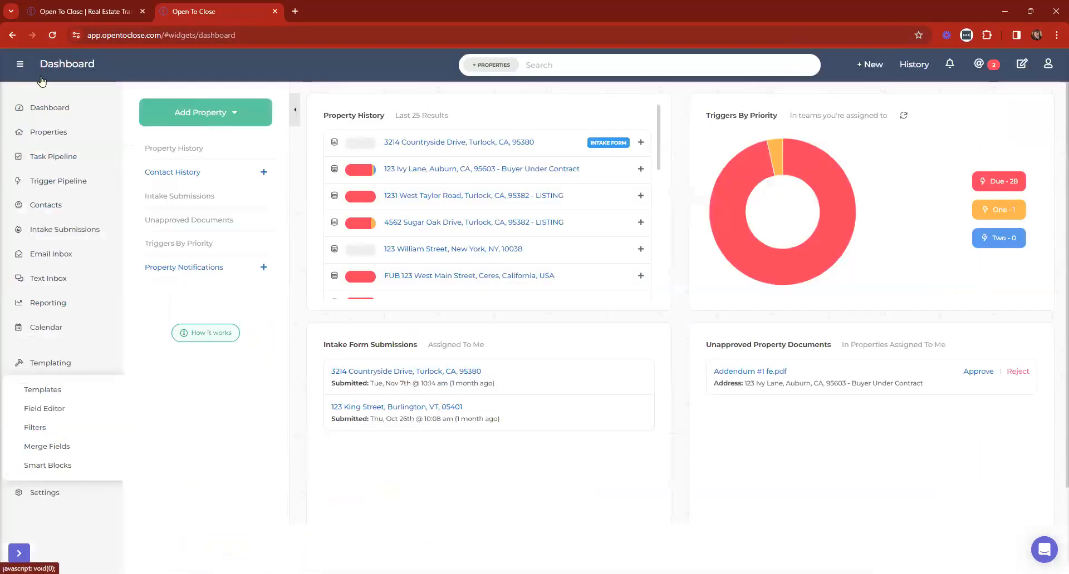
click(58, 116)
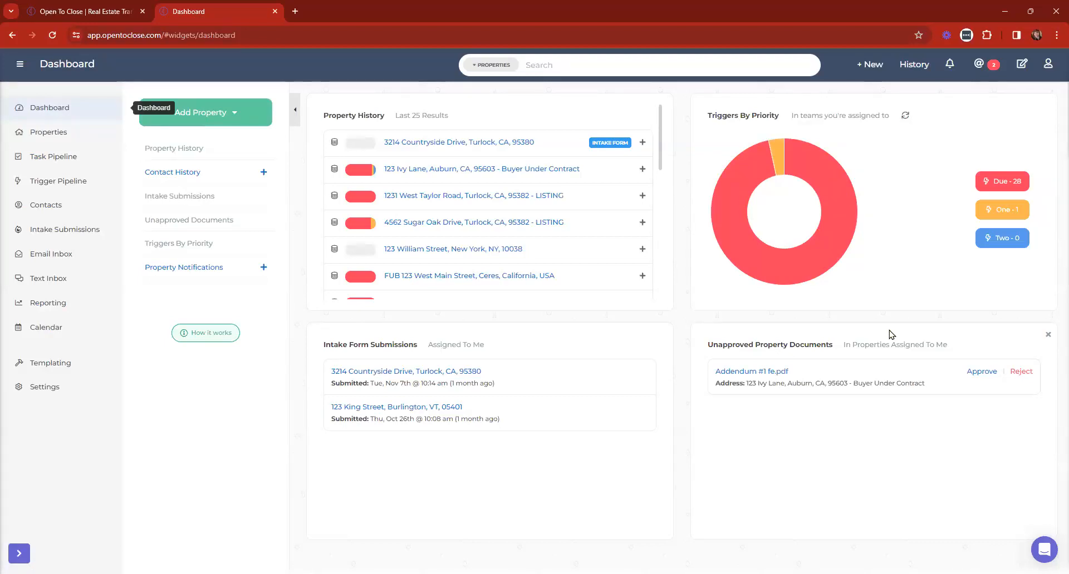
click(19, 64)
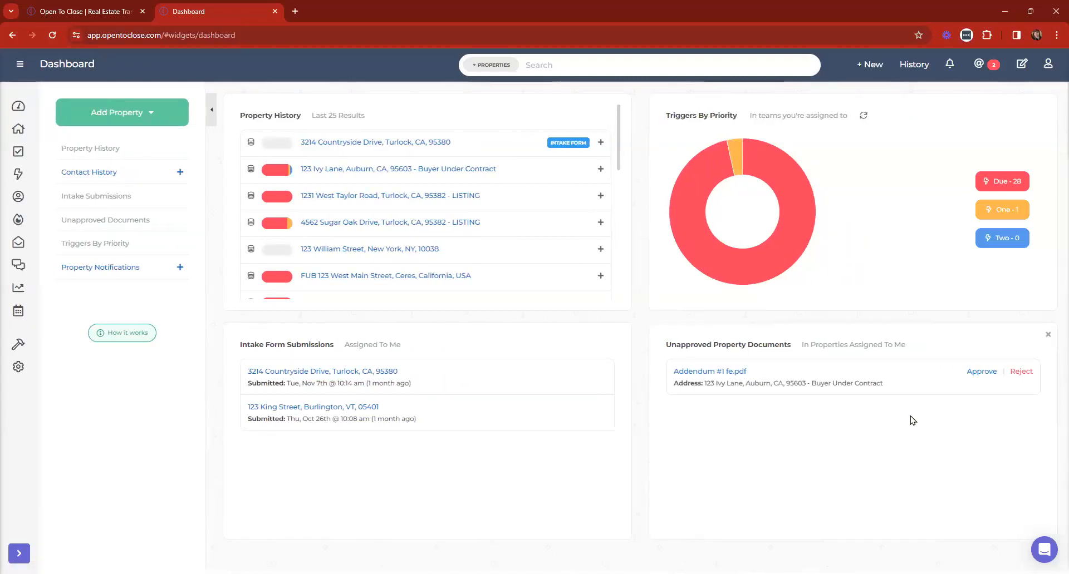
click(1034, 546)
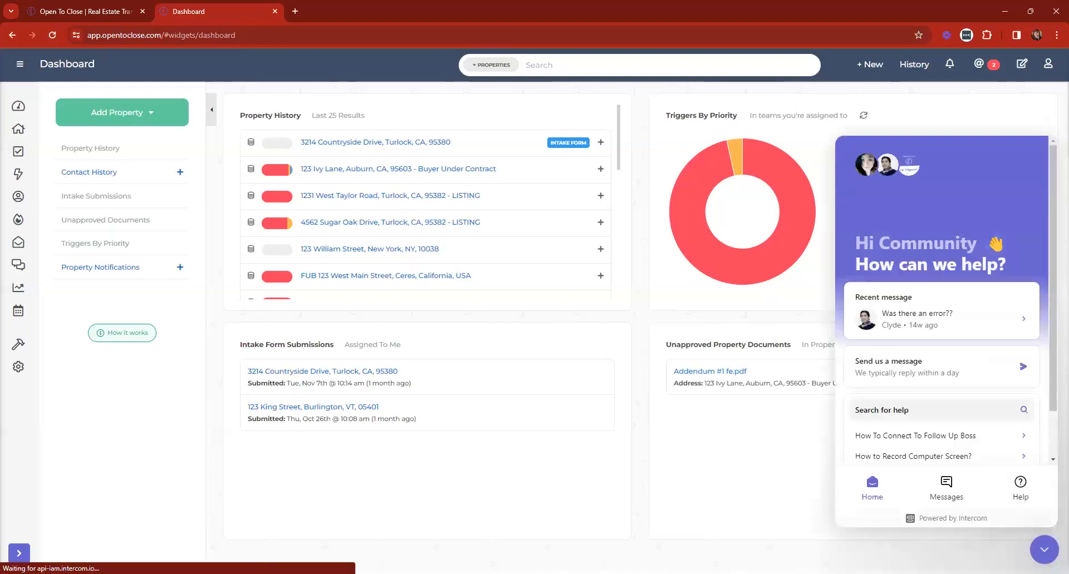
click(1036, 548)
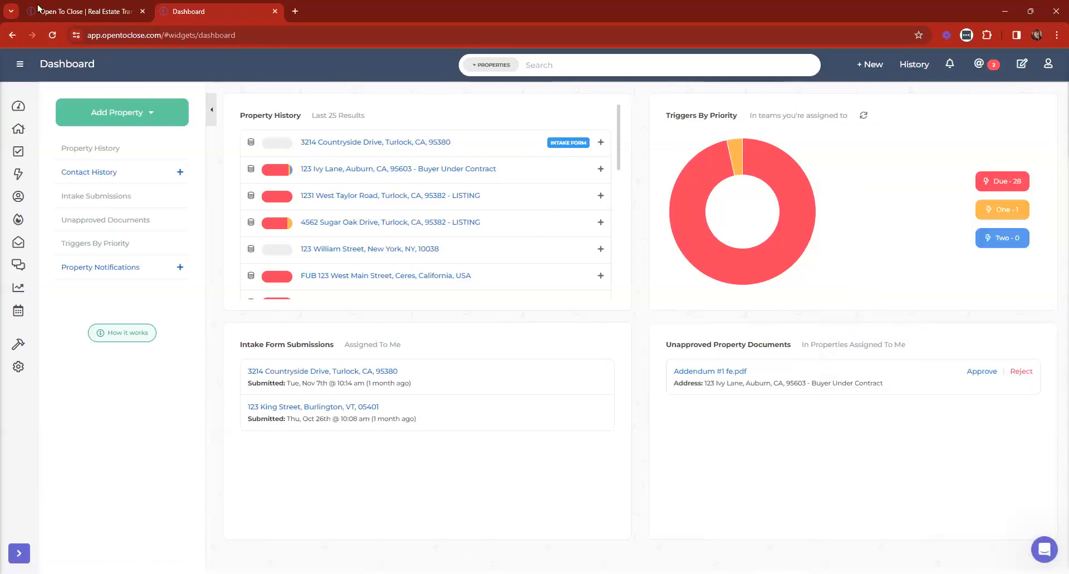
click(56, 11)
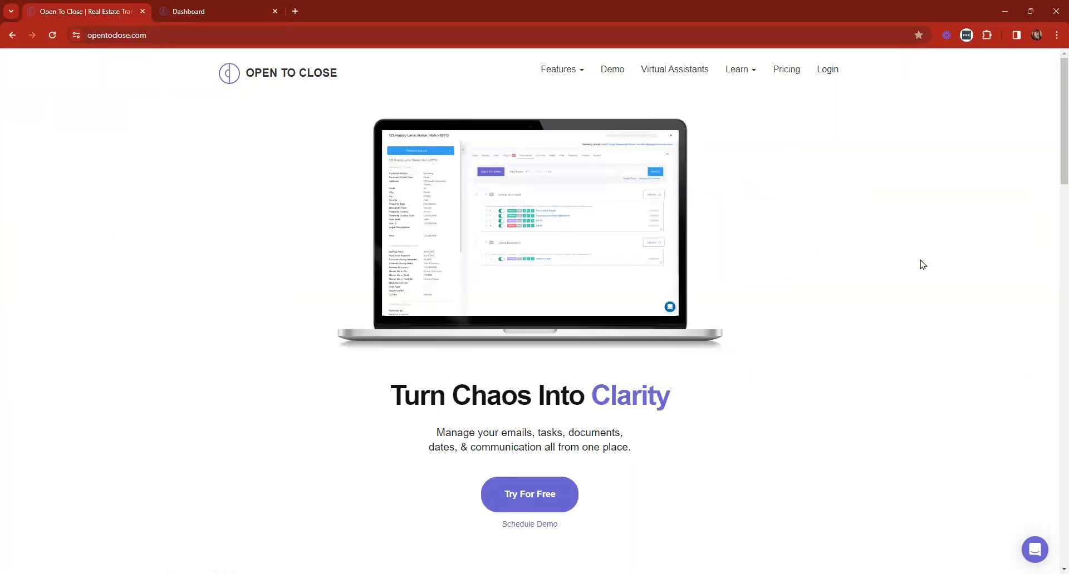
Go to the Webinars page from the Learn menu and find the December 27th, 2023 session
mouse_move(747, 72)
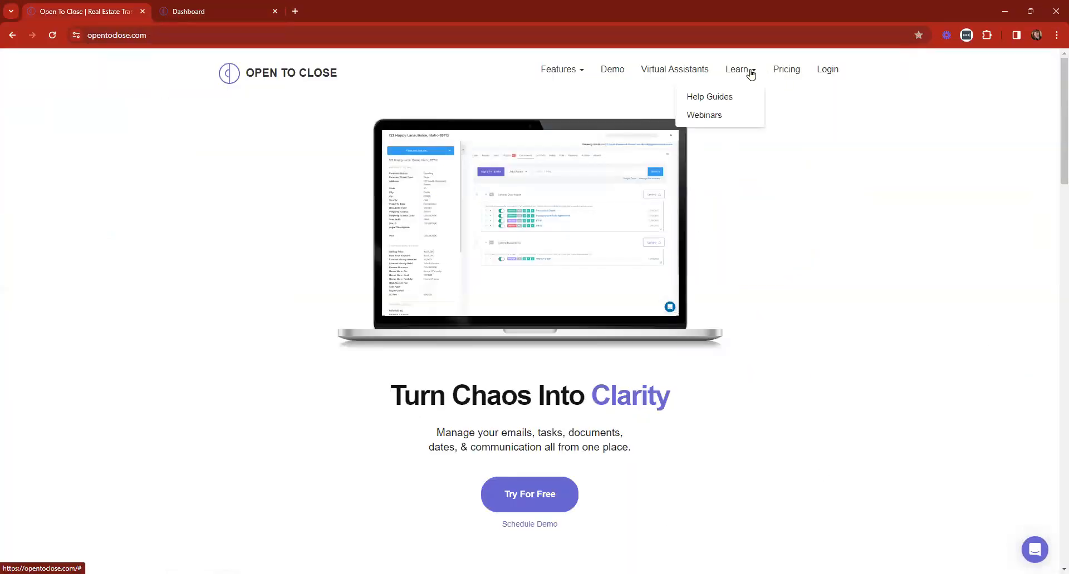
click(727, 115)
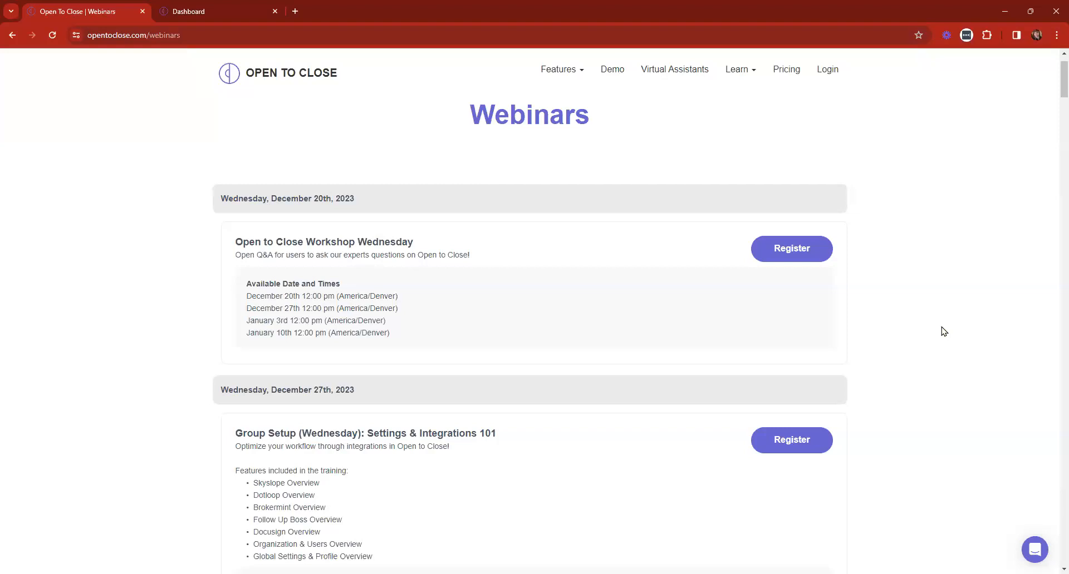
scroll(358, 243, down, 4)
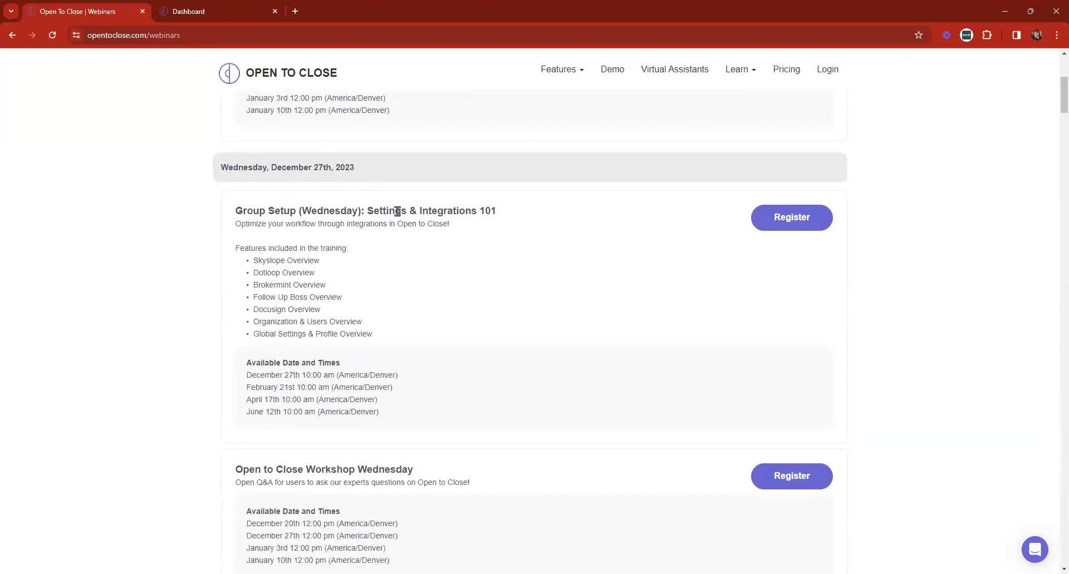
drag(220, 167, 228, 167)
drag(306, 177, 365, 177)
scroll(334, 345, down, 3)
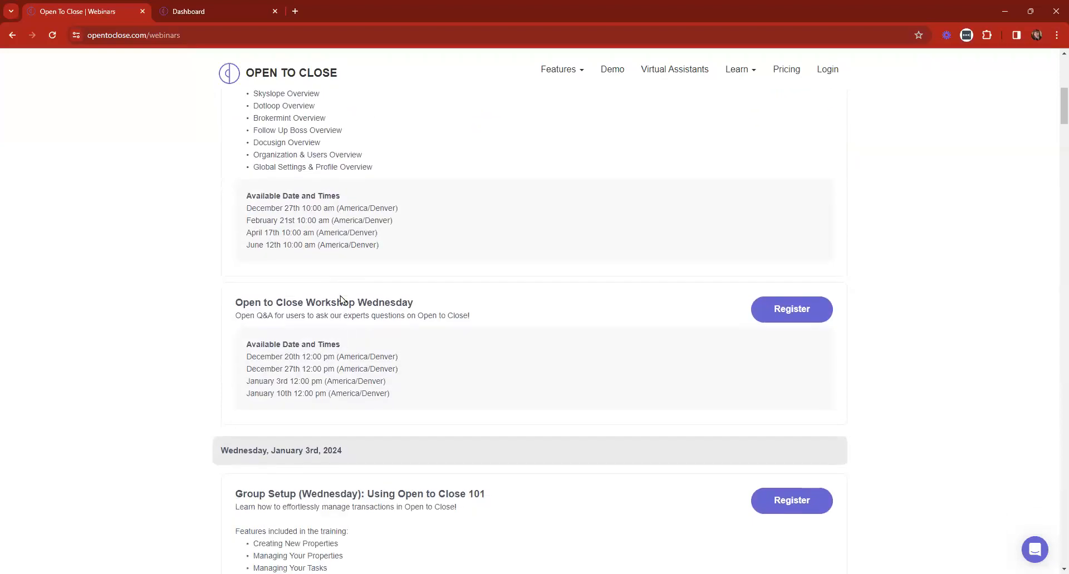
scroll(537, 359, up, 2)
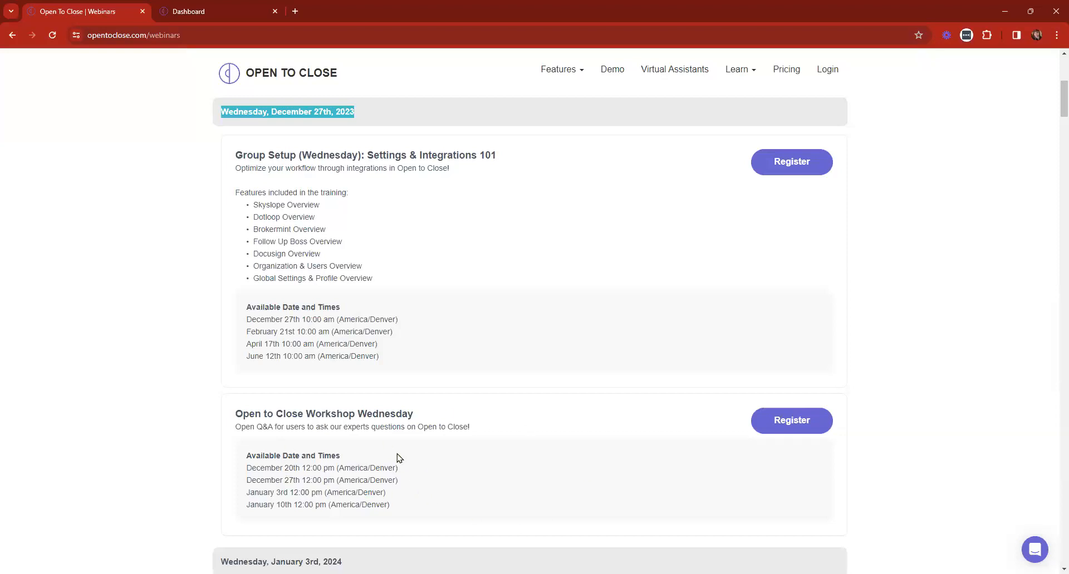
Scroll through the upcoming Webinars sessions, then return to the Open To Close homepage via the logo
scroll(398, 457, down, 2)
scroll(396, 451, up, 8)
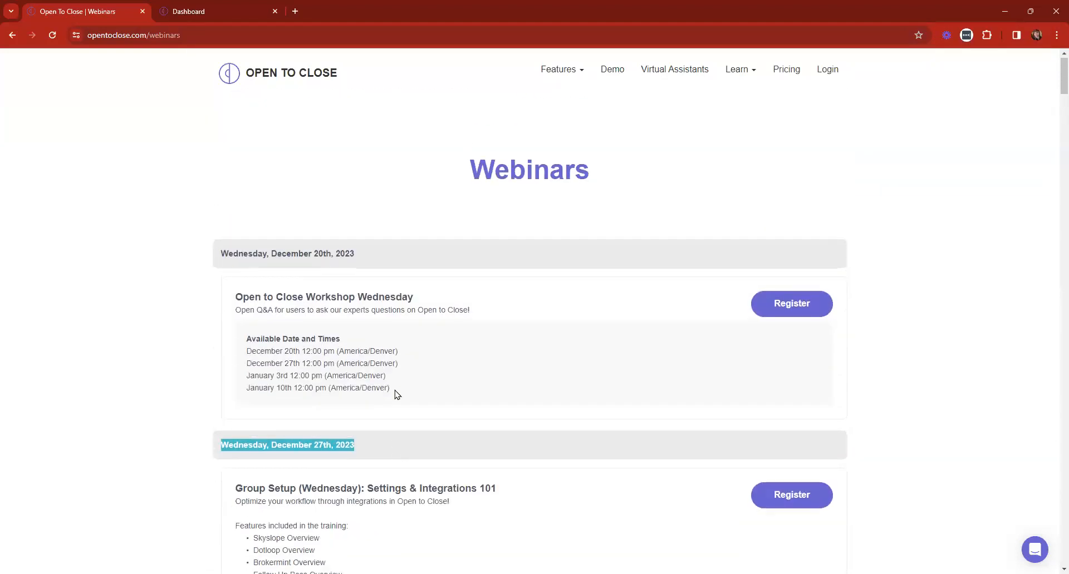
scroll(397, 395, down, 12)
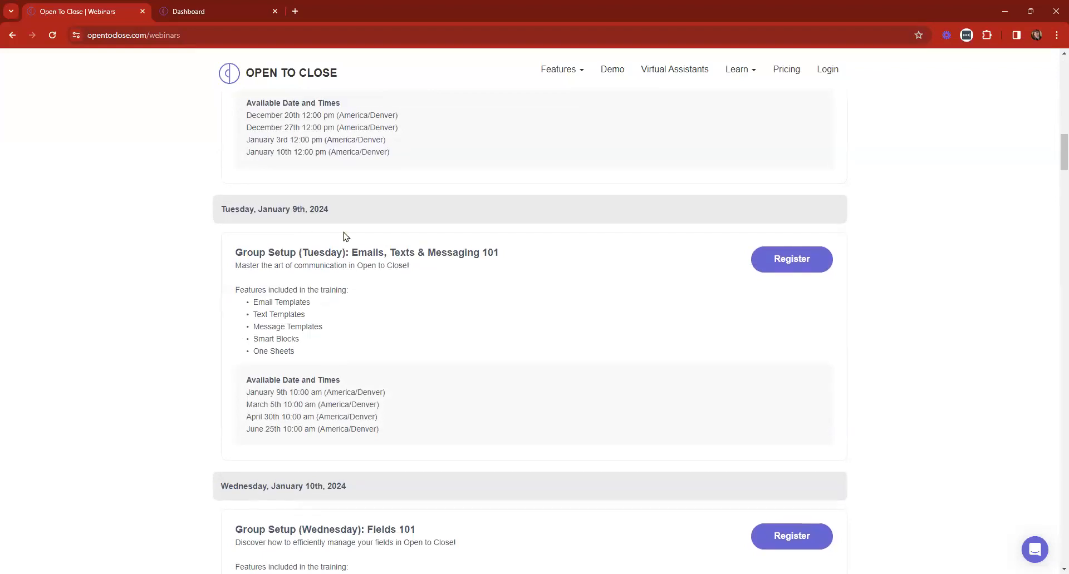
scroll(348, 236, up, 8)
scroll(234, 167, down, 1)
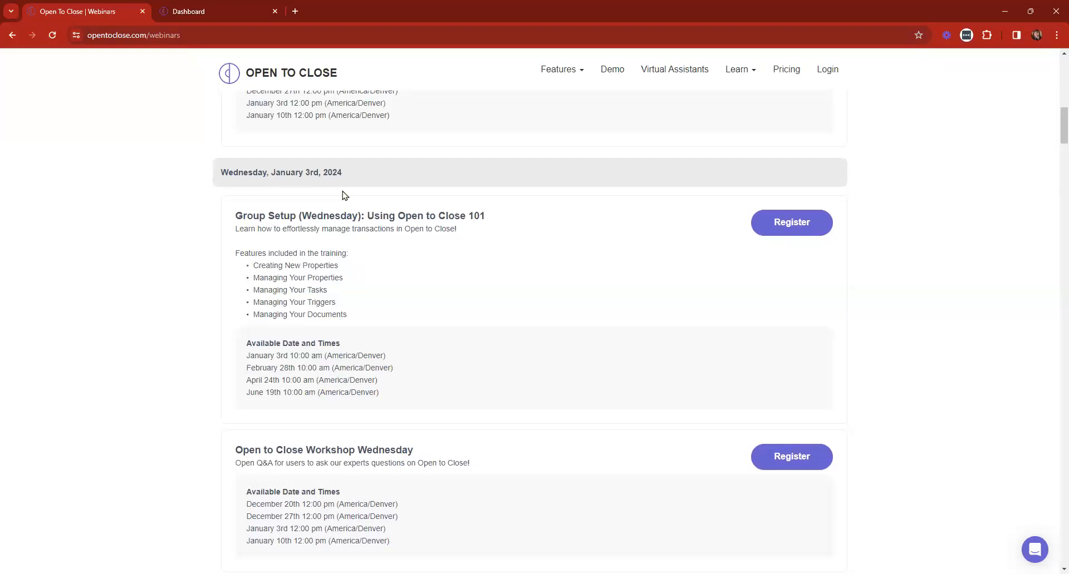
scroll(490, 346, up, 12)
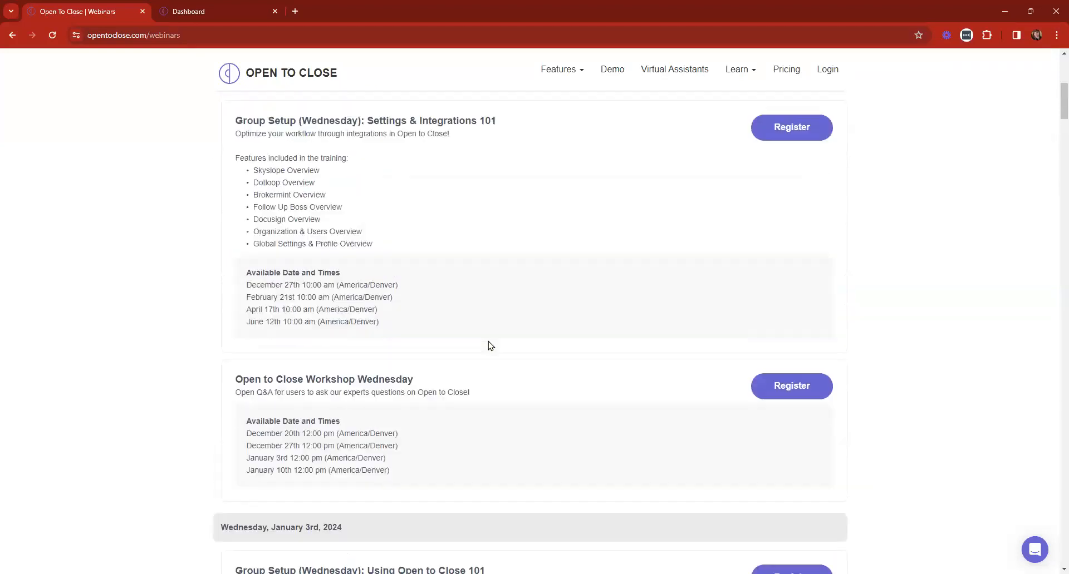
click(315, 151)
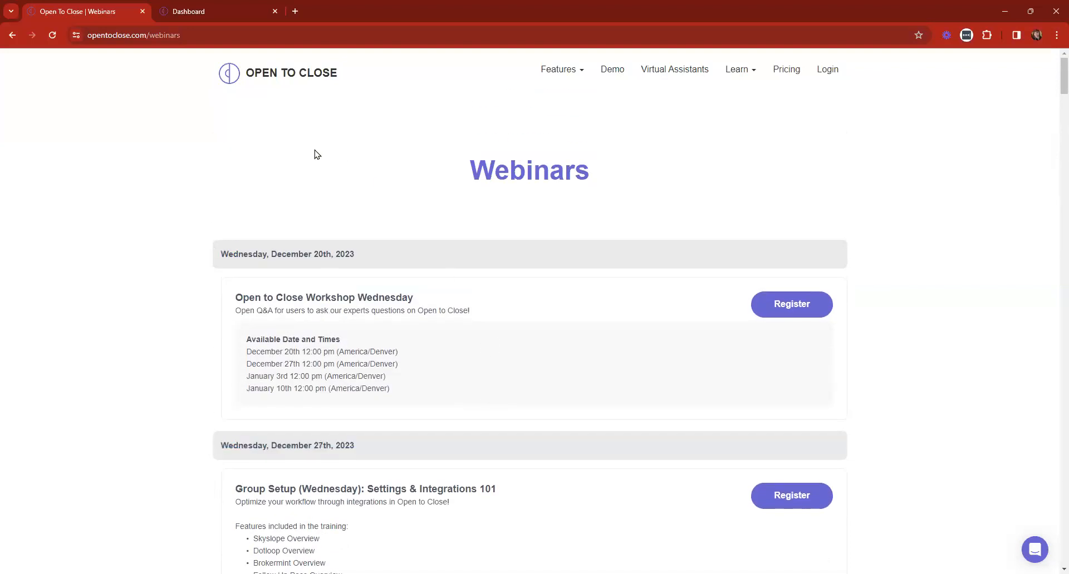
click(254, 71)
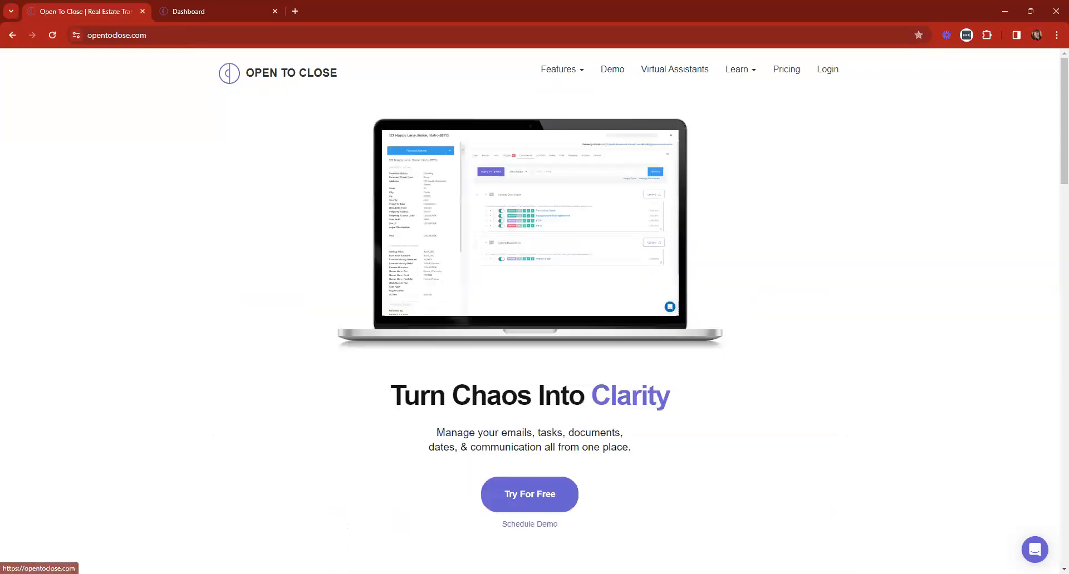